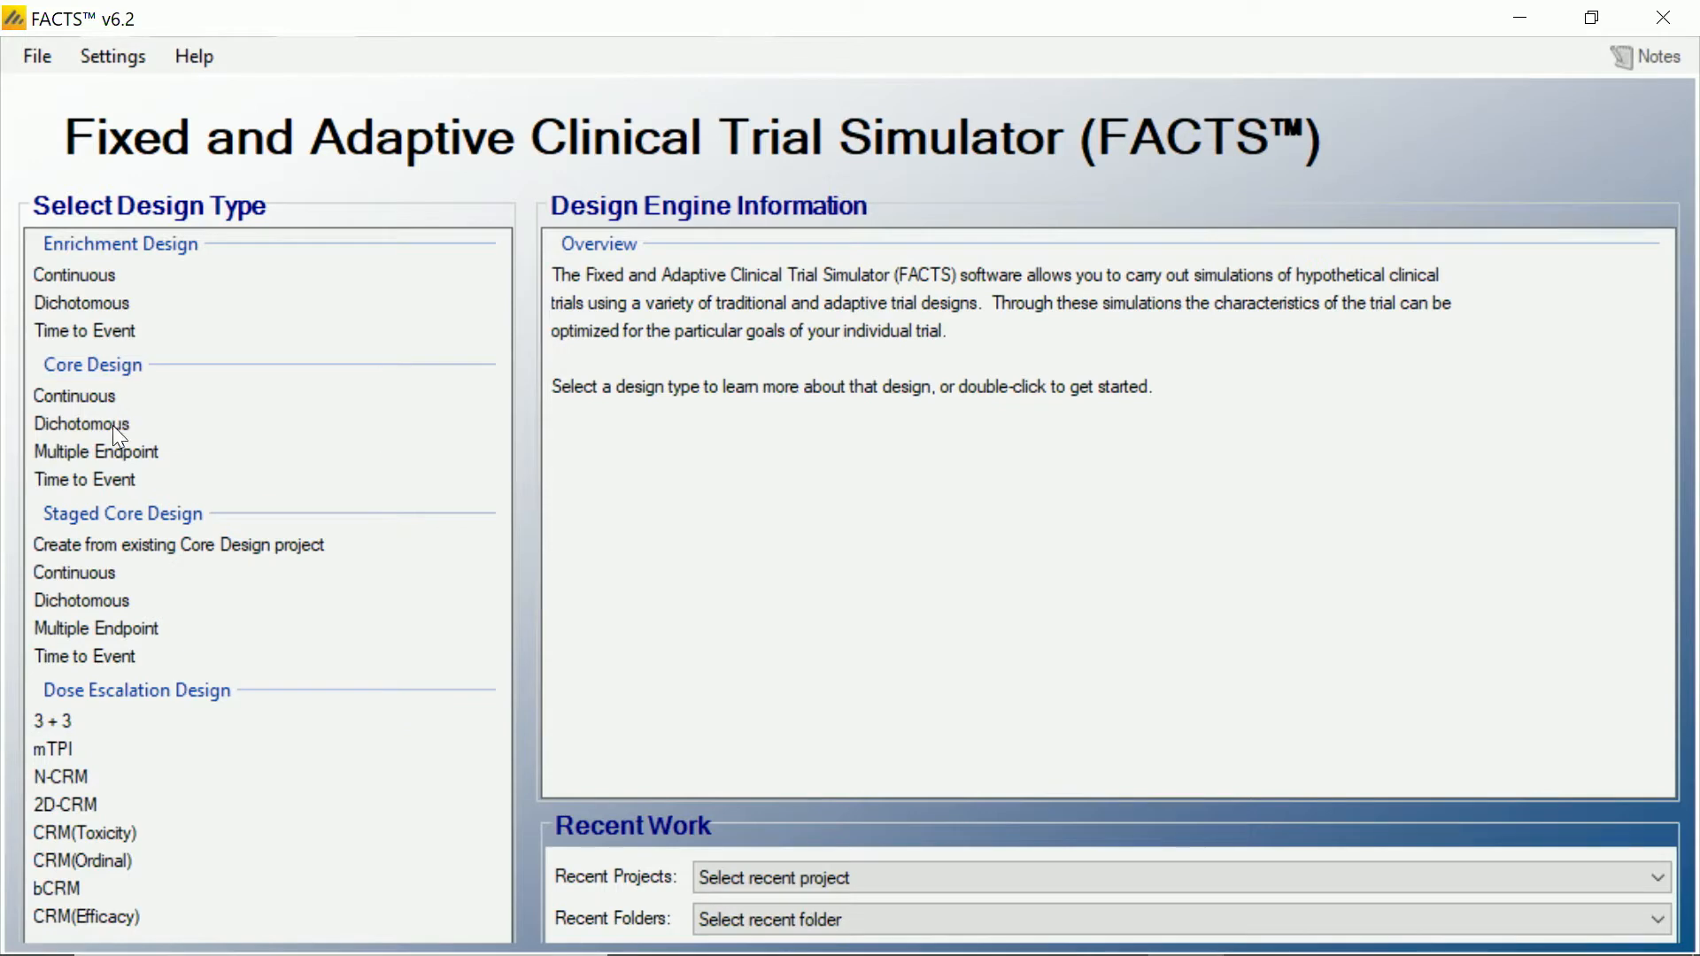
Step: Create a dichotomous Core Design project and make it non-adaptive with longitudinal modeling turned off
left_click(99, 427)
double_click(97, 423)
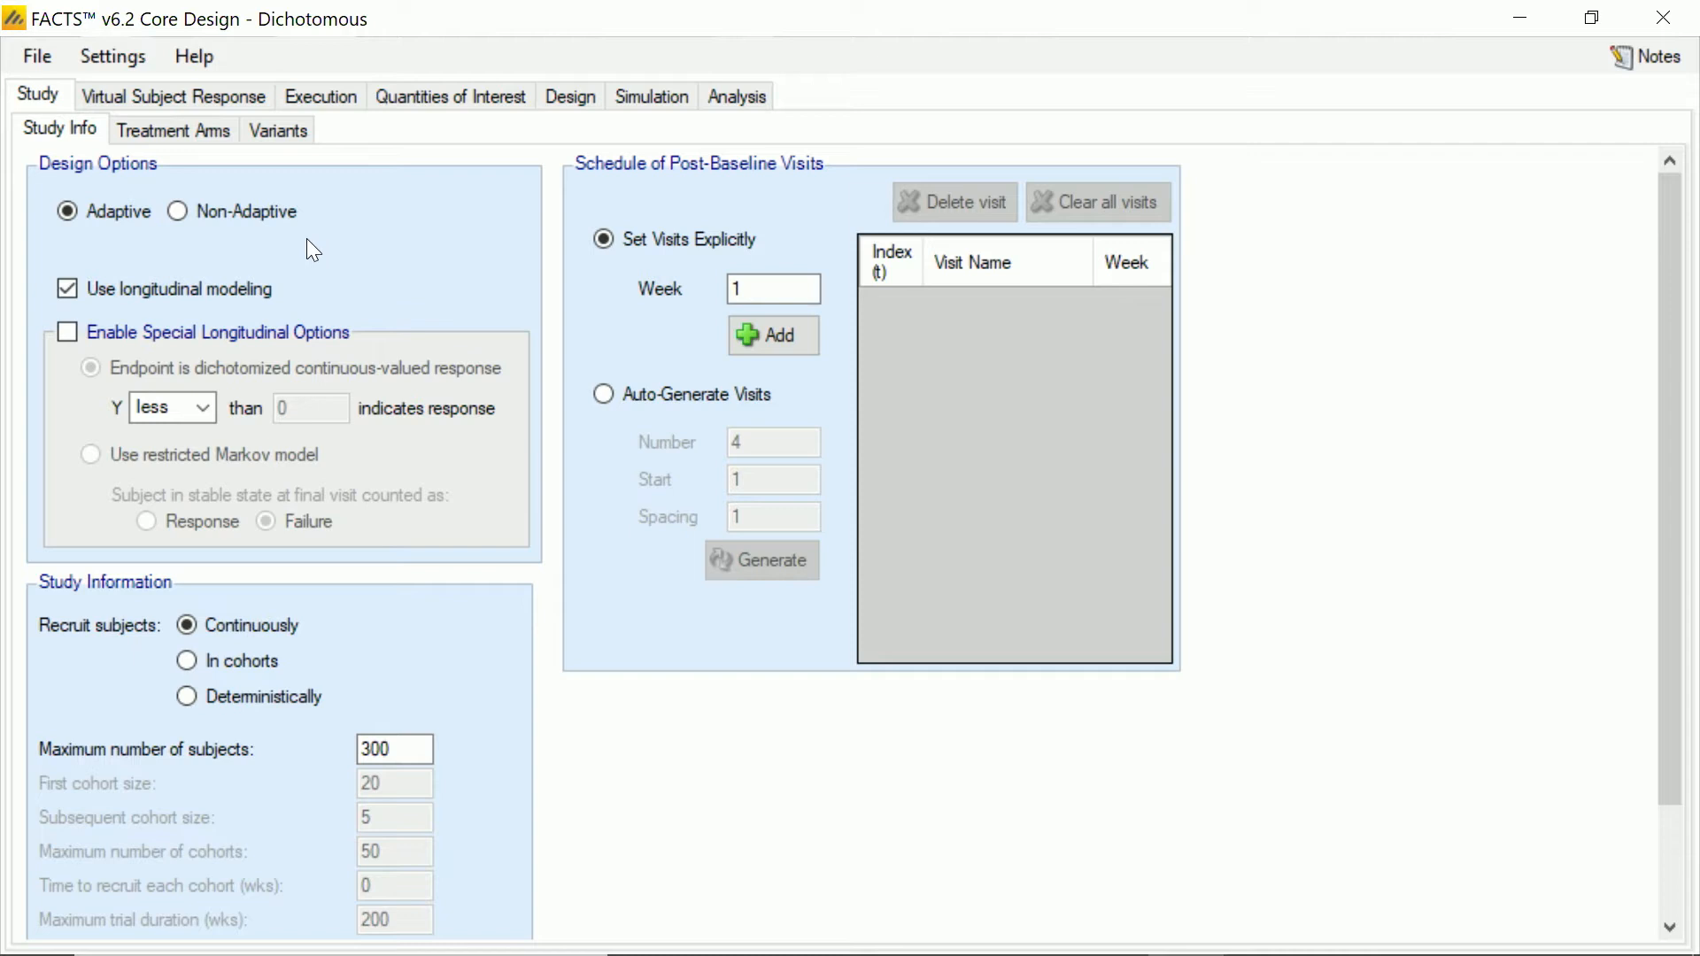
left_click(183, 210)
left_click(142, 284)
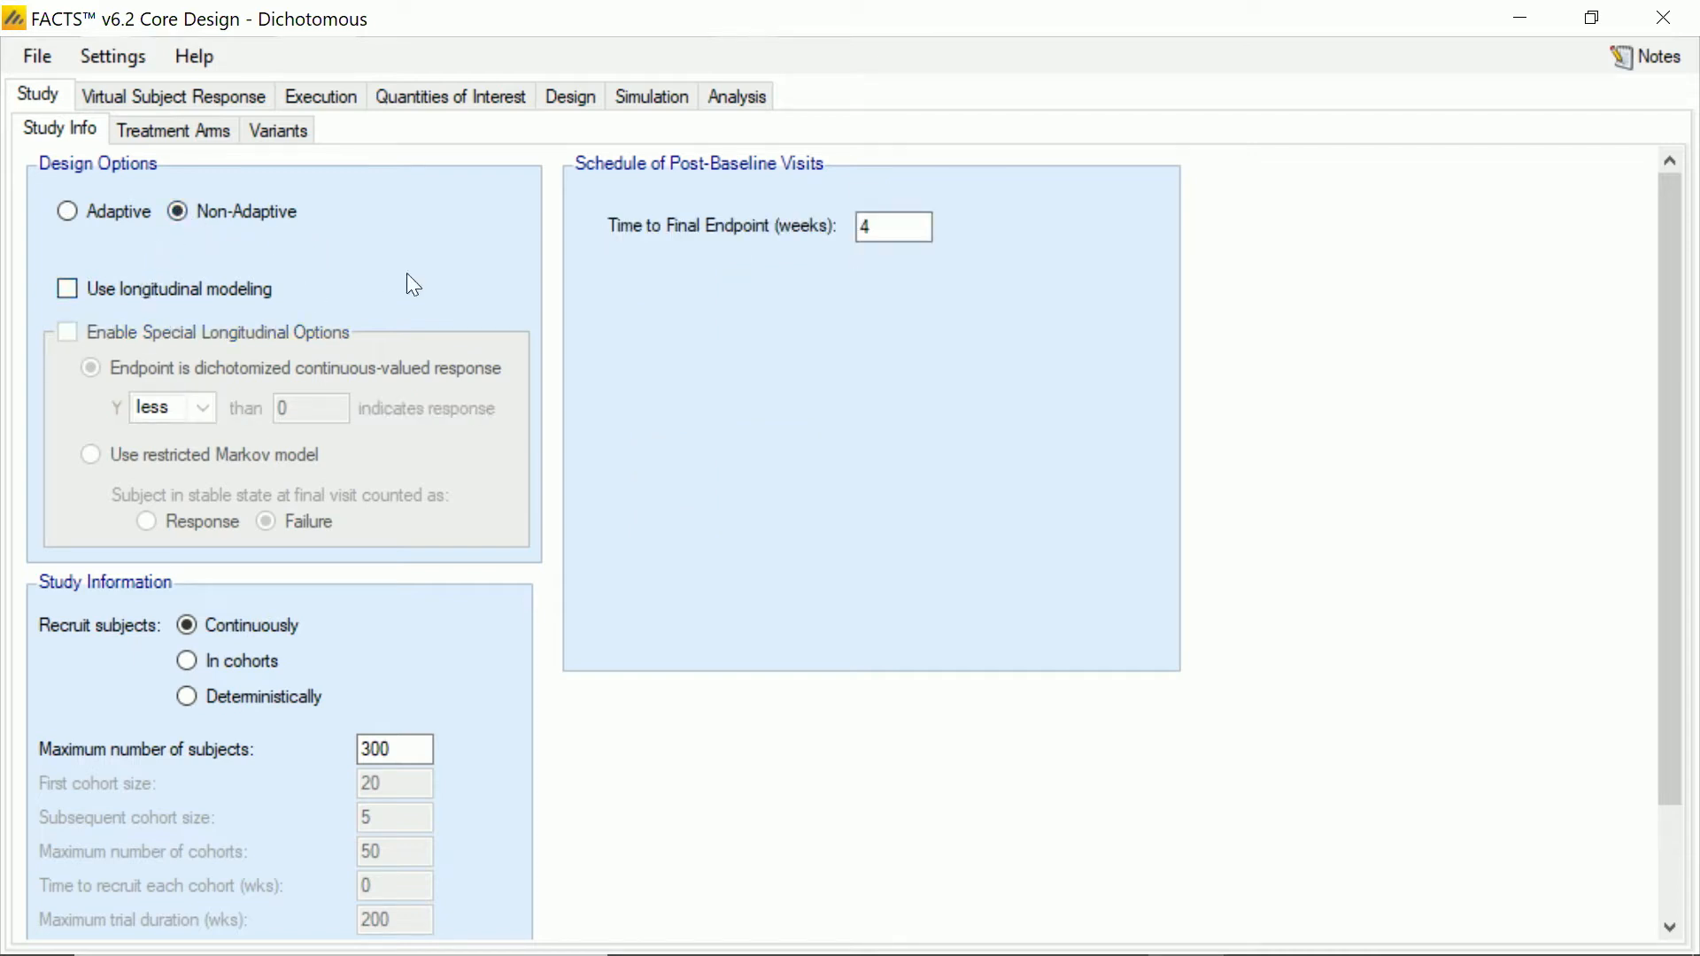
Step: Set the study's maximum number of subjects to 156
left_click(892, 228)
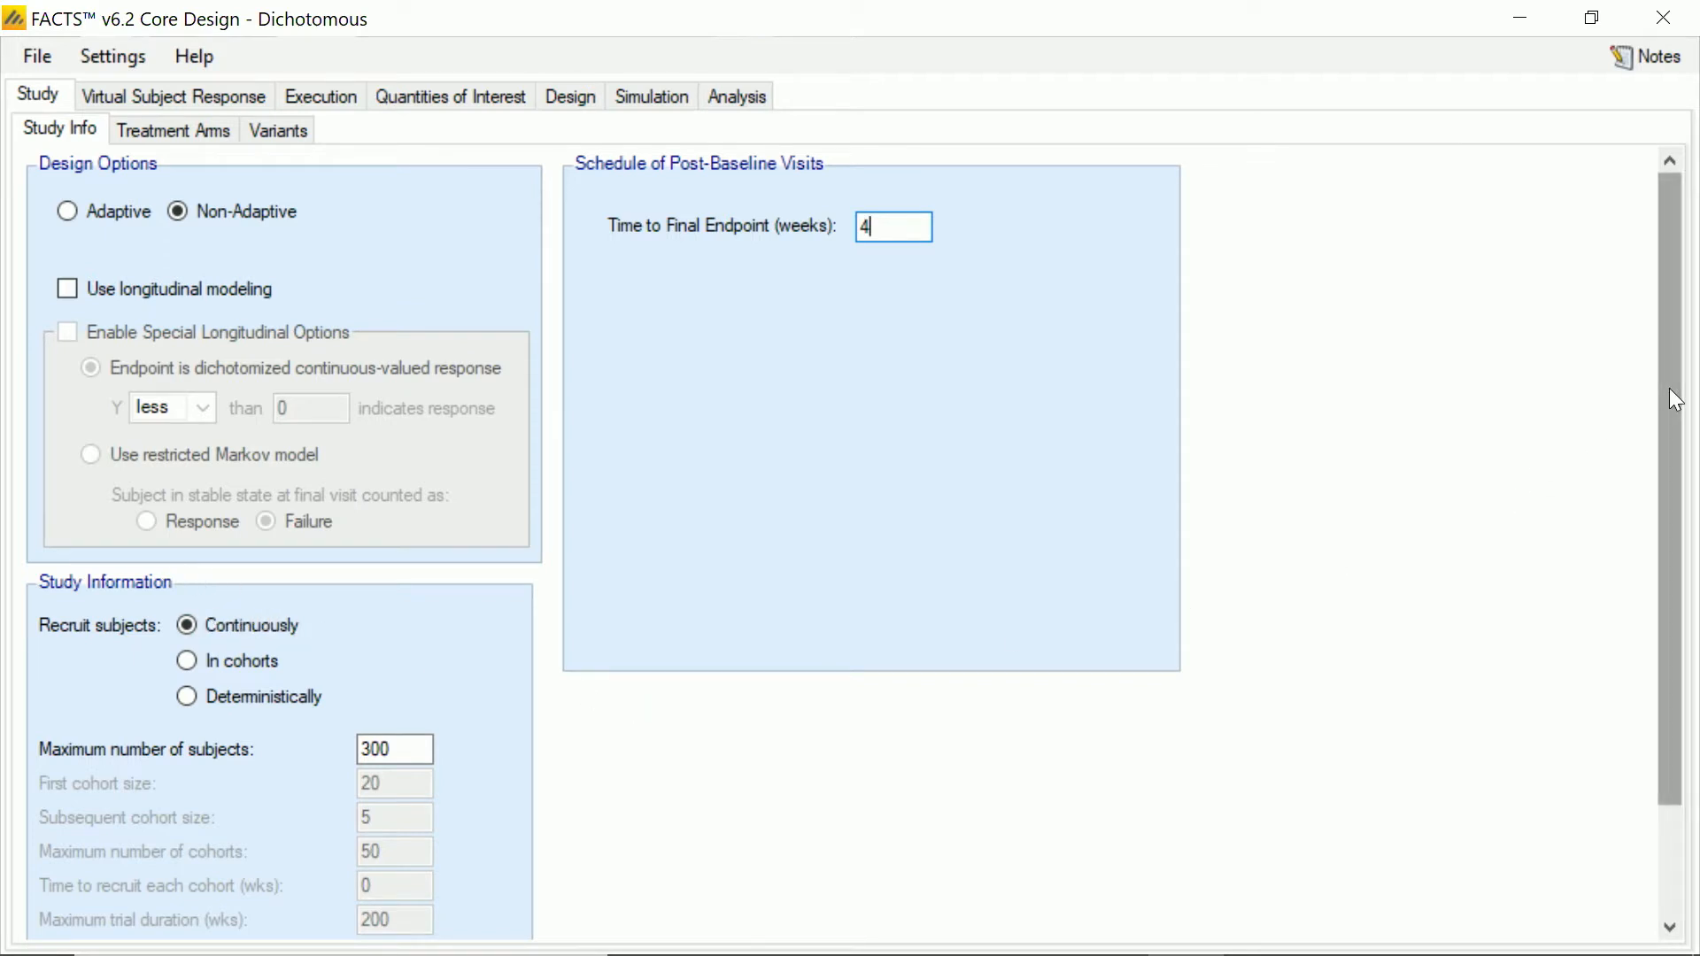
left_click_drag(1674, 400, 1670, 596)
left_click_drag(401, 612, 321, 612)
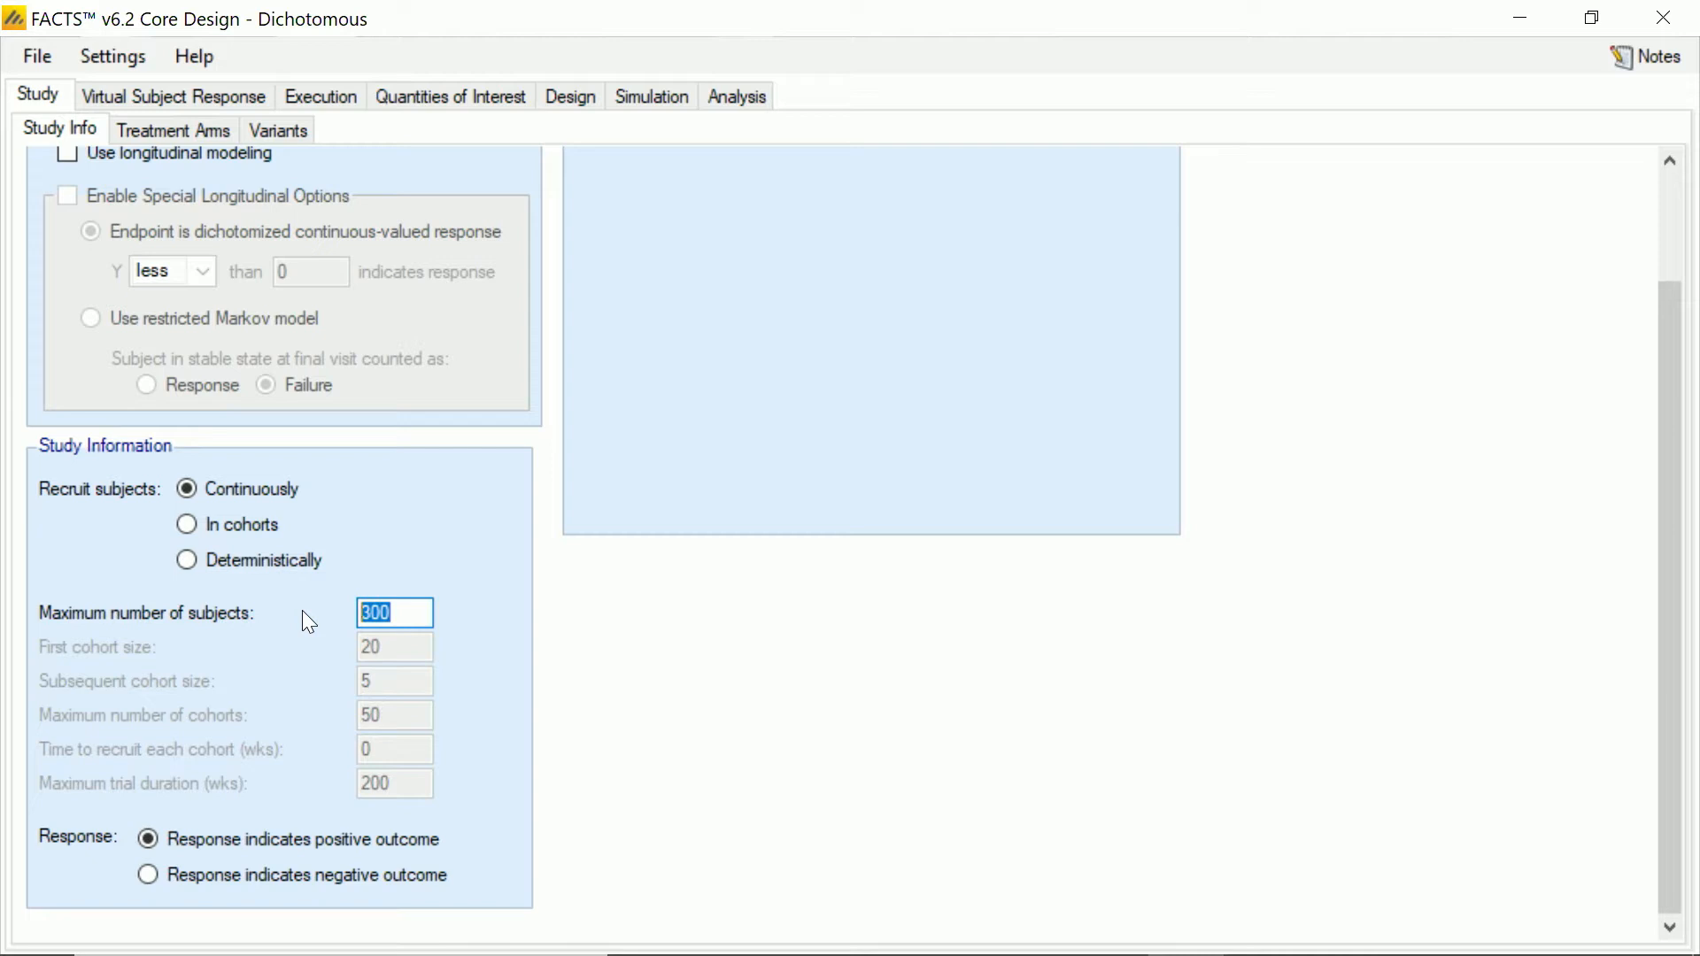
type("156")
left_click_drag(1671, 312, 1671, 191)
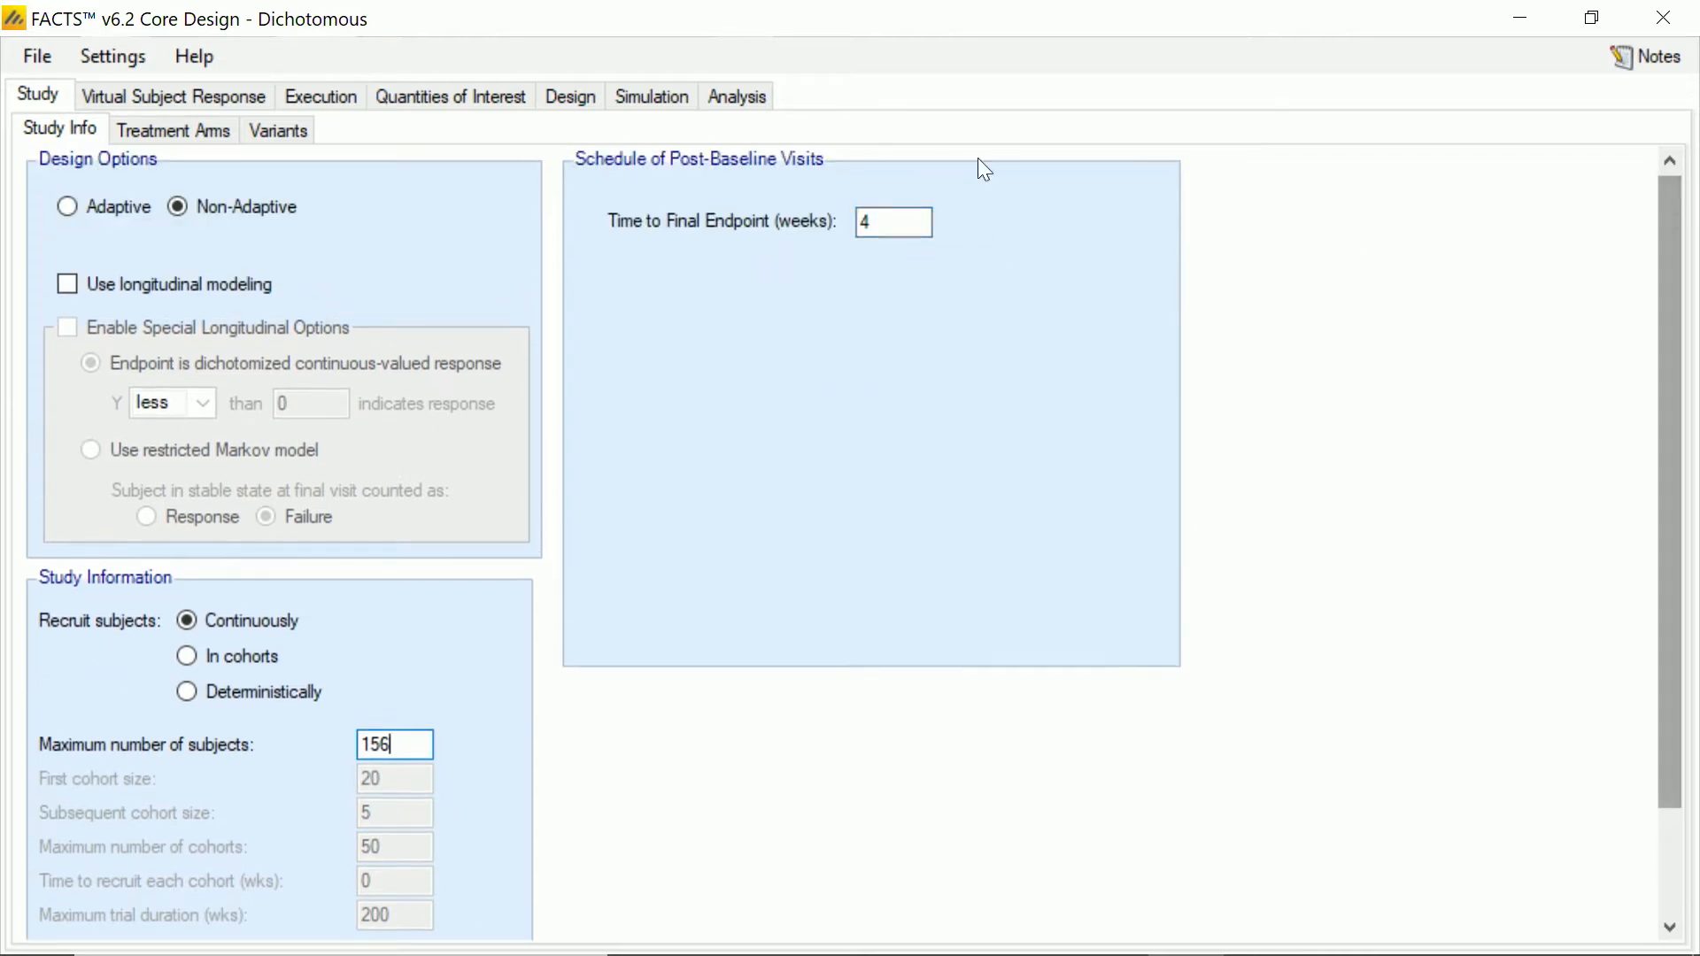
Step: Add two explicit doses at levels 1 and 2 to the treatment arms and name them Trt A and Trt B
left_click(158, 133)
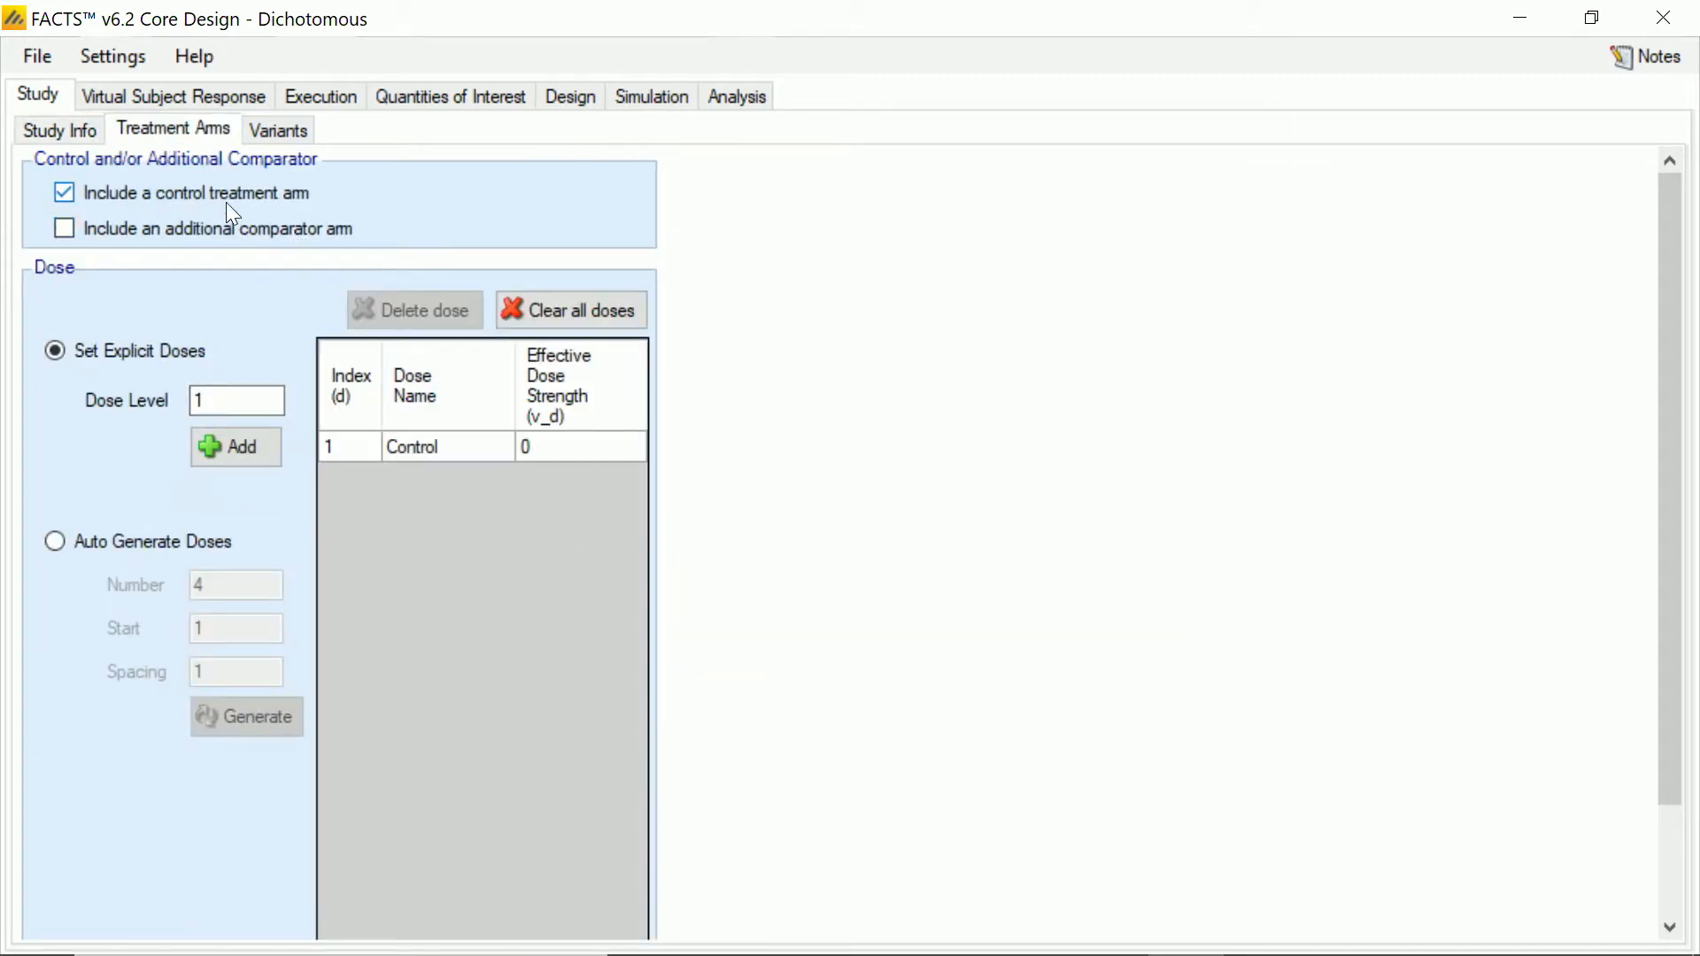
left_click(230, 448)
left_click(233, 457)
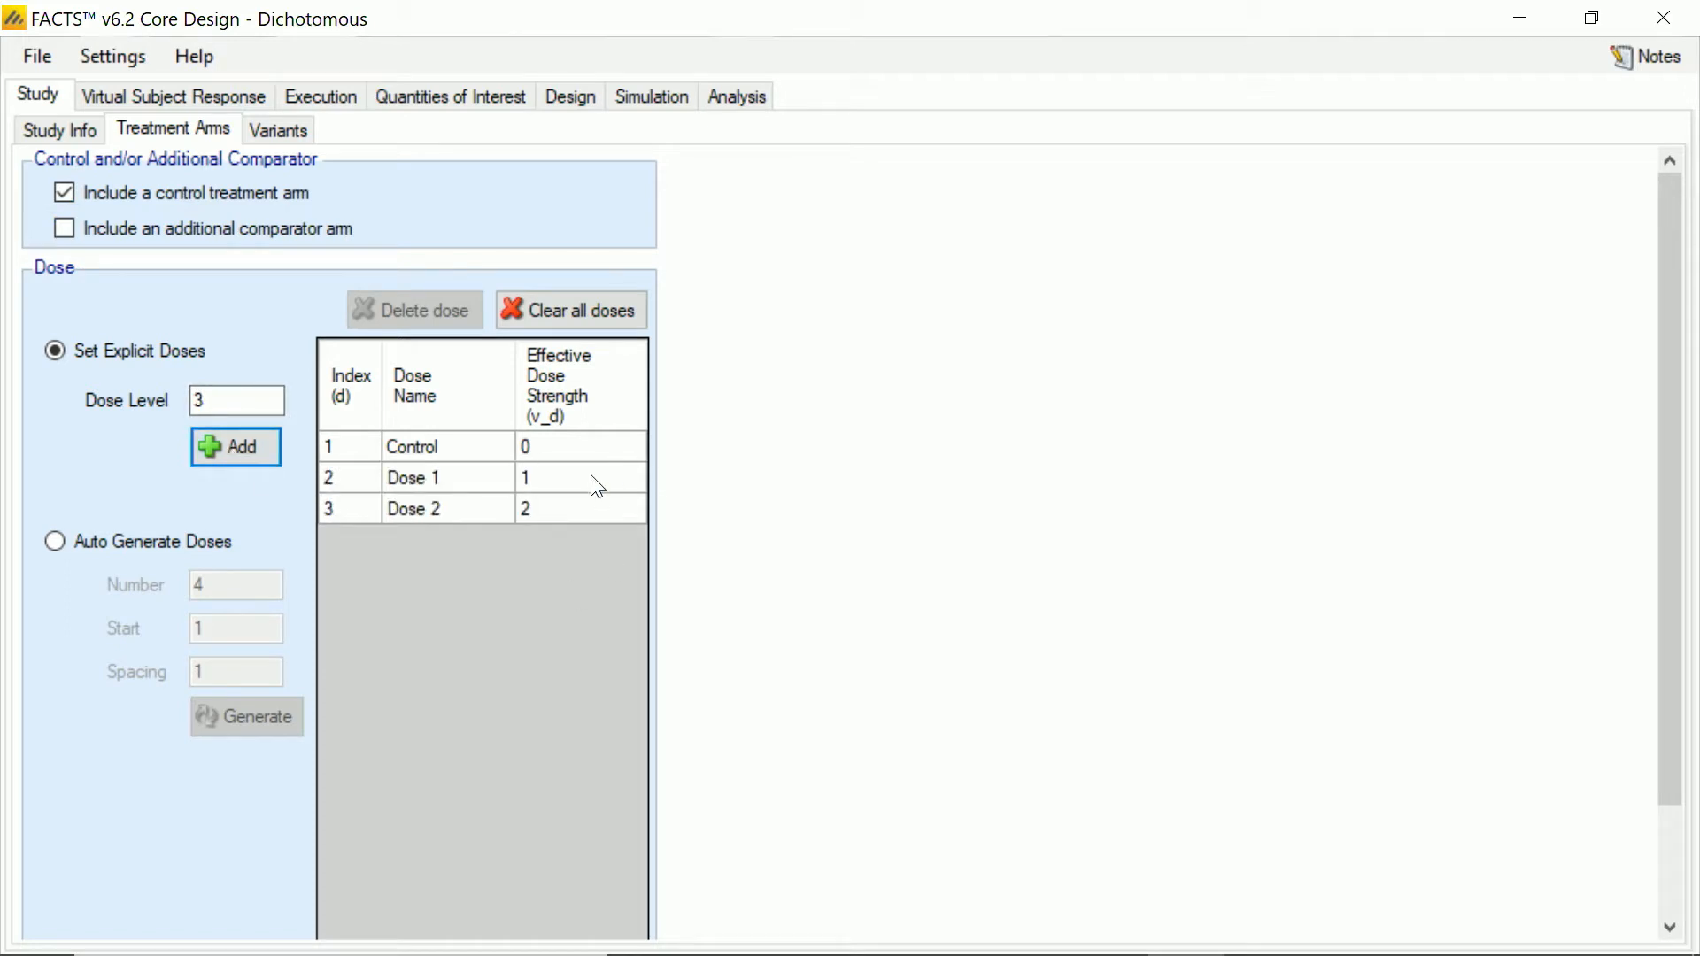
left_click(483, 487)
type("Trt A")
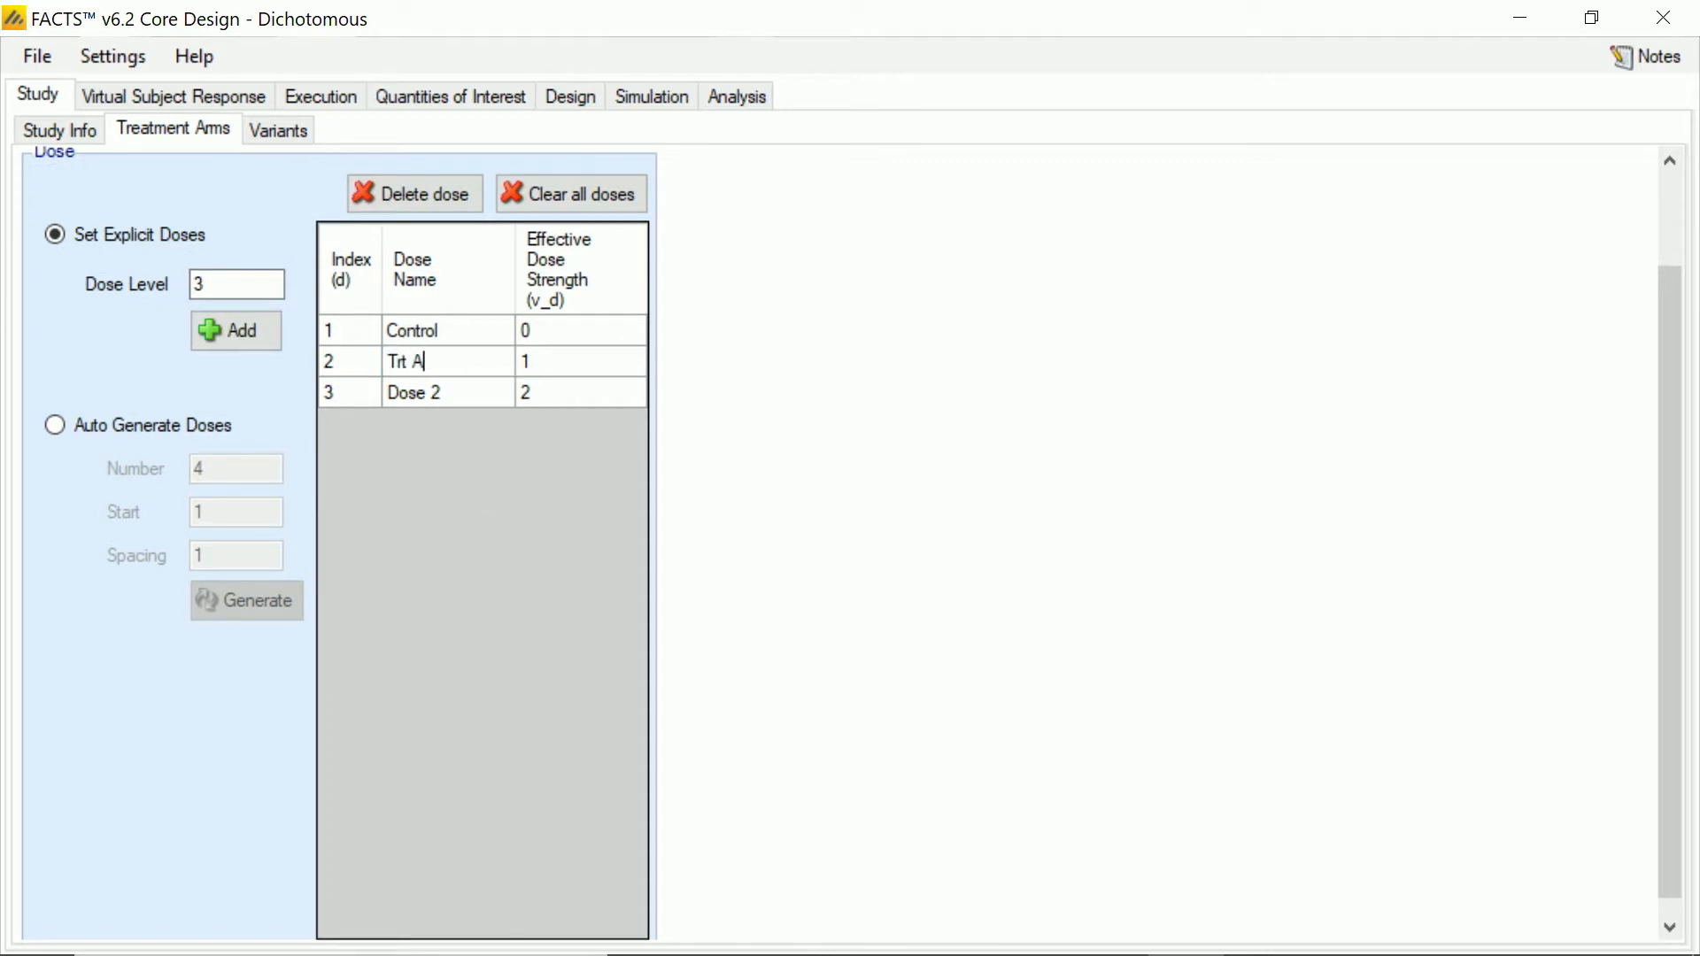
key("Return")
type("Trt B")
scroll(782, 422, "up", 2)
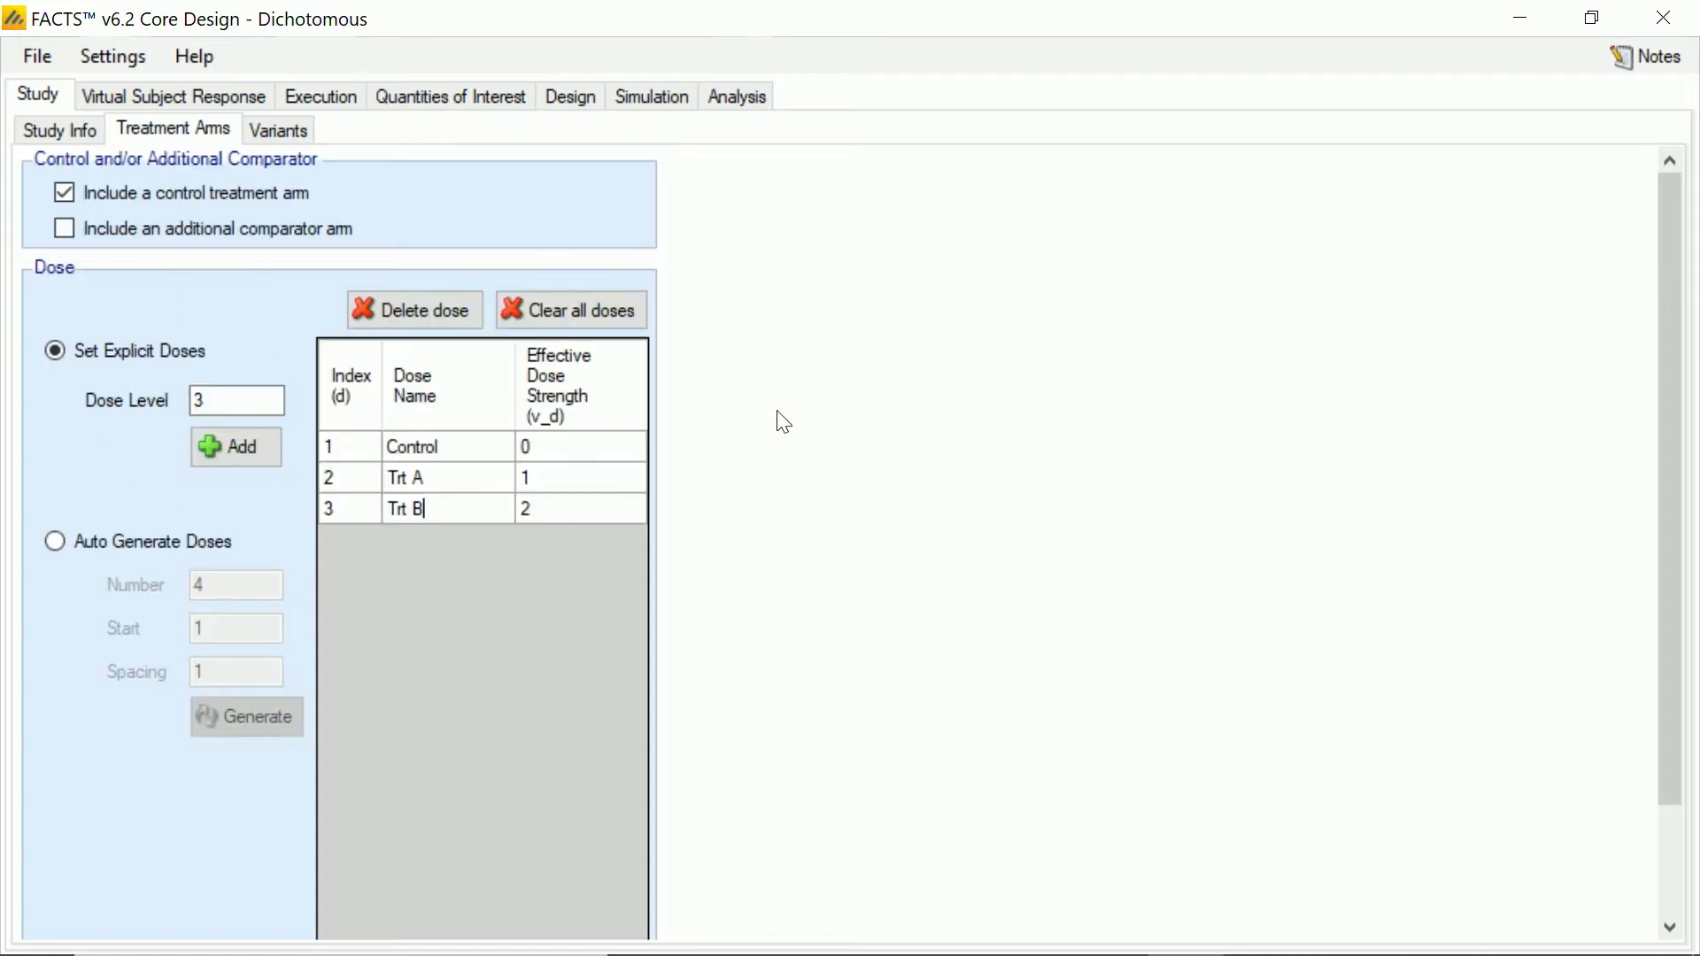
Step: Add an explicitly defined dose response profile named Null and set its Control response rate to 0.35
left_click(203, 93)
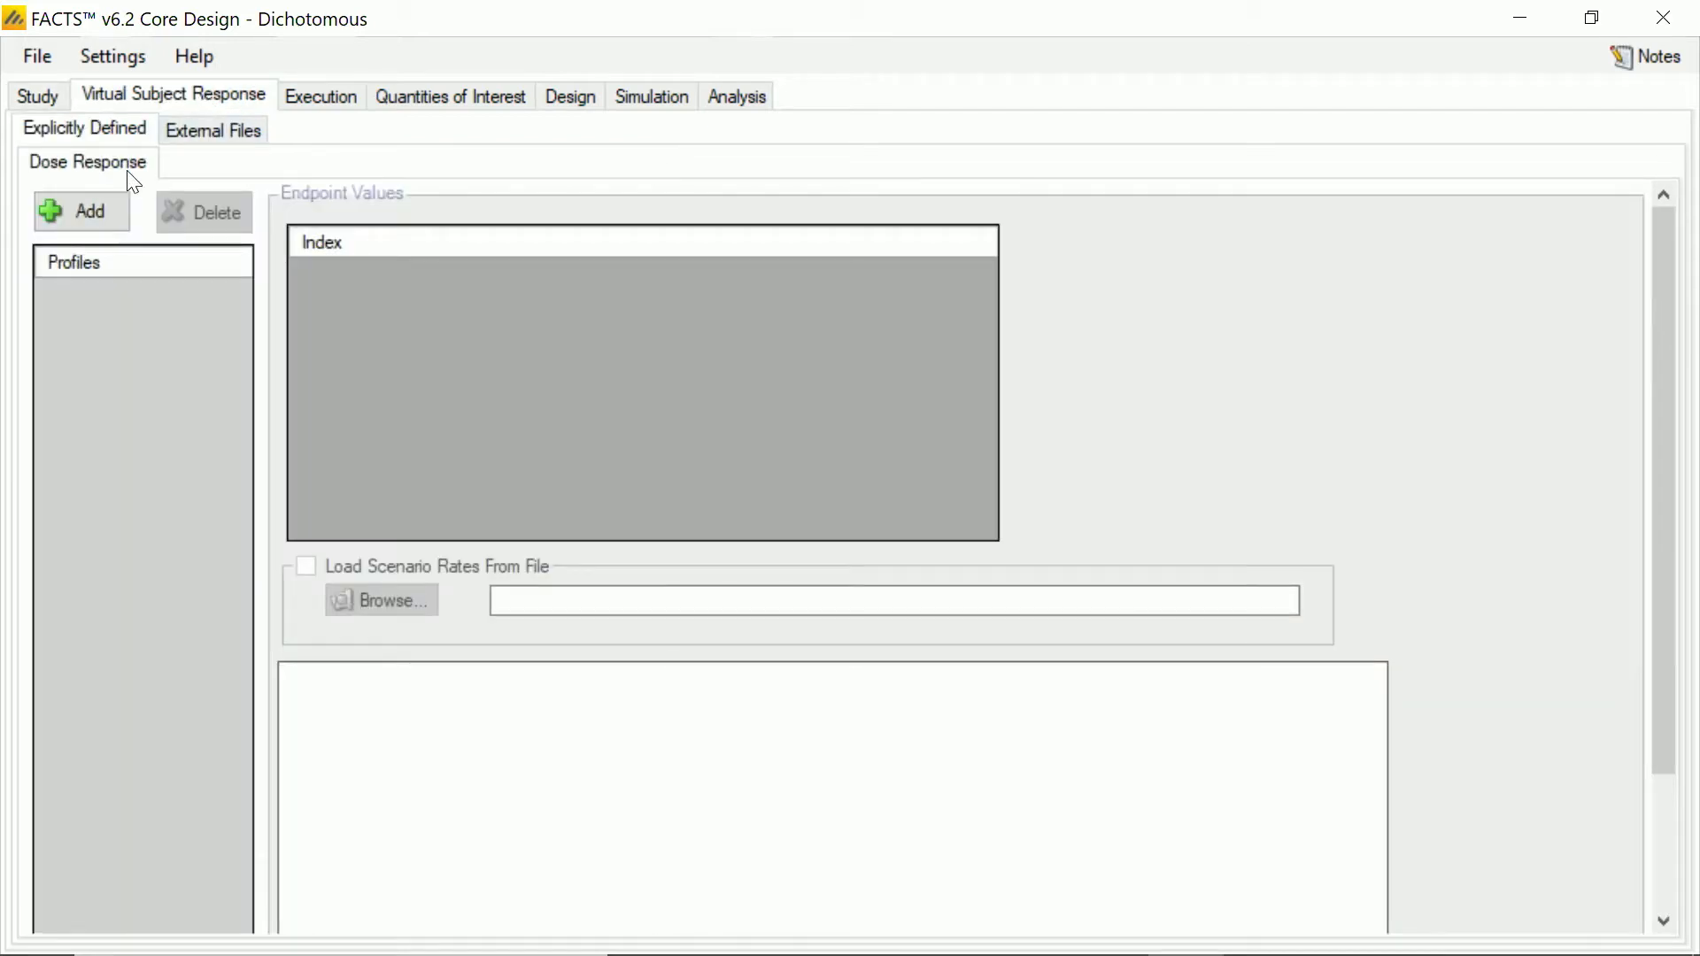
left_click(76, 219)
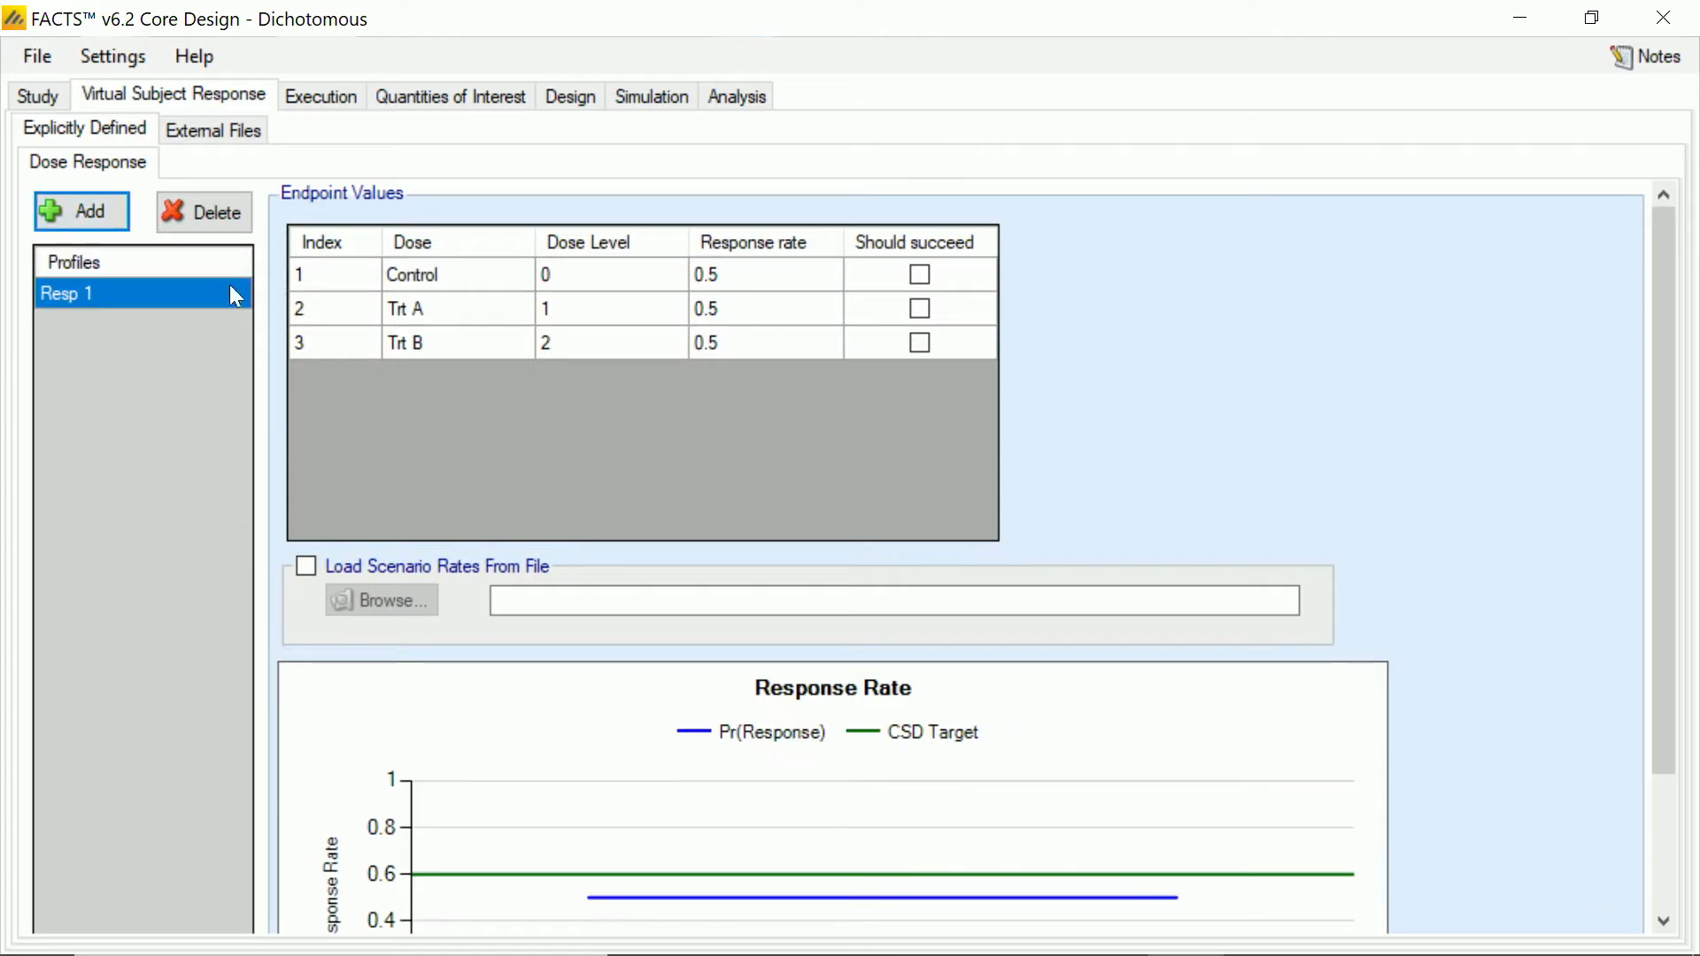
left_click(795, 285)
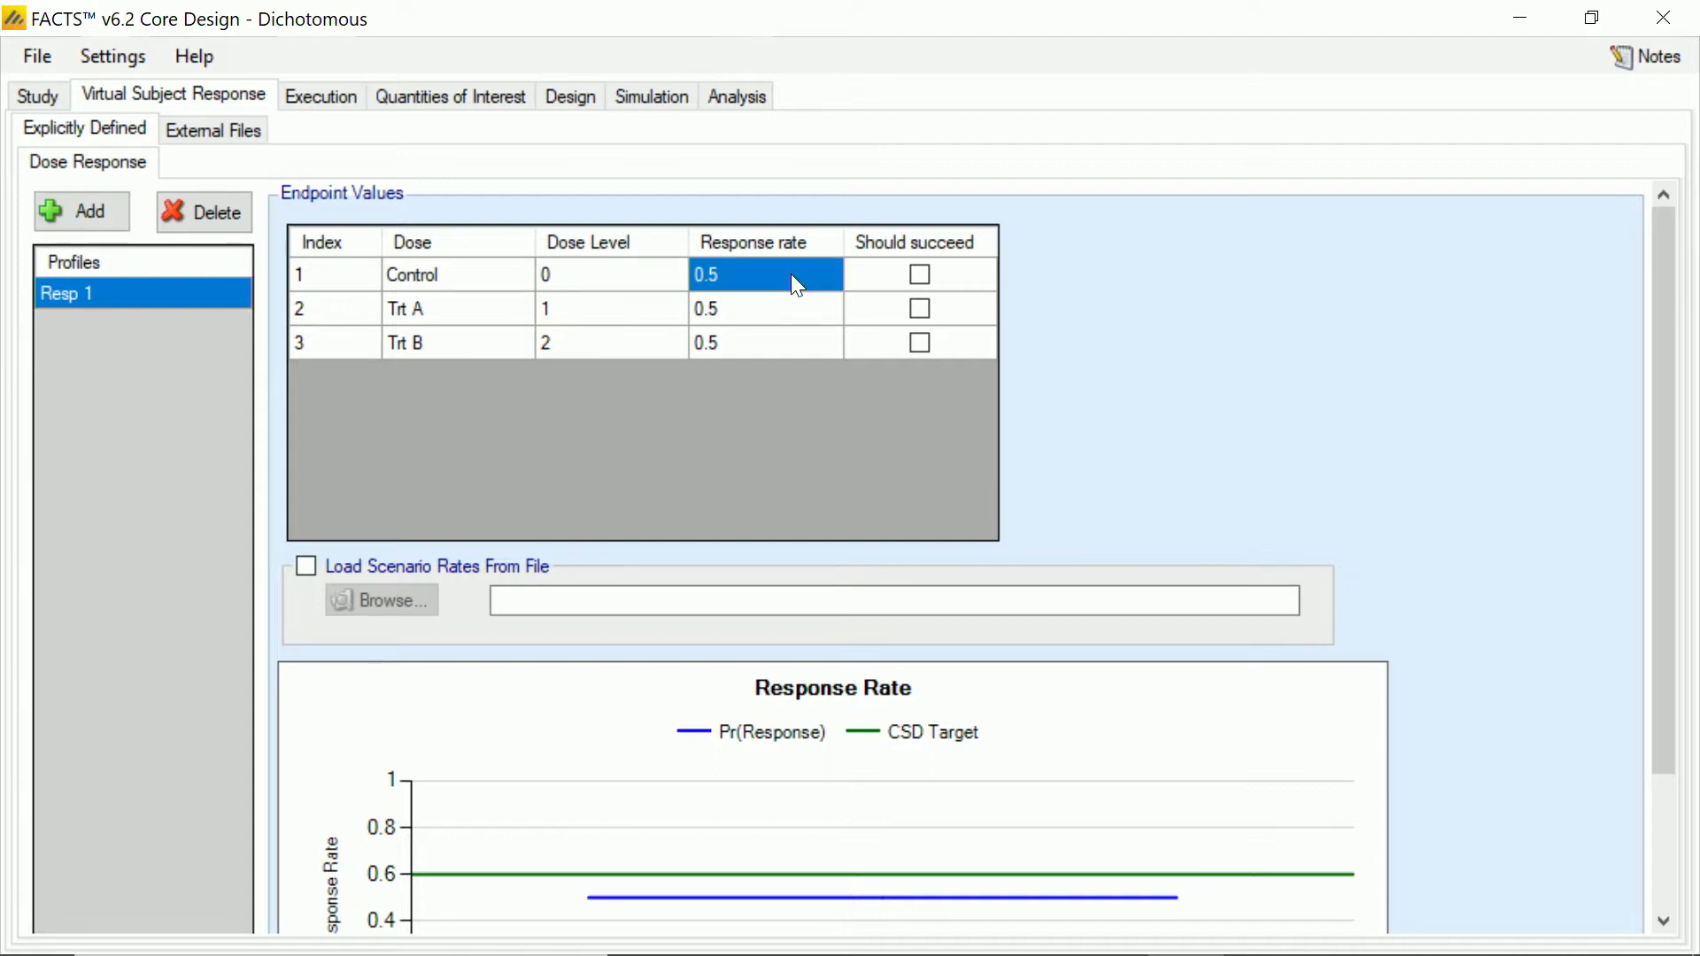
type("0.35")
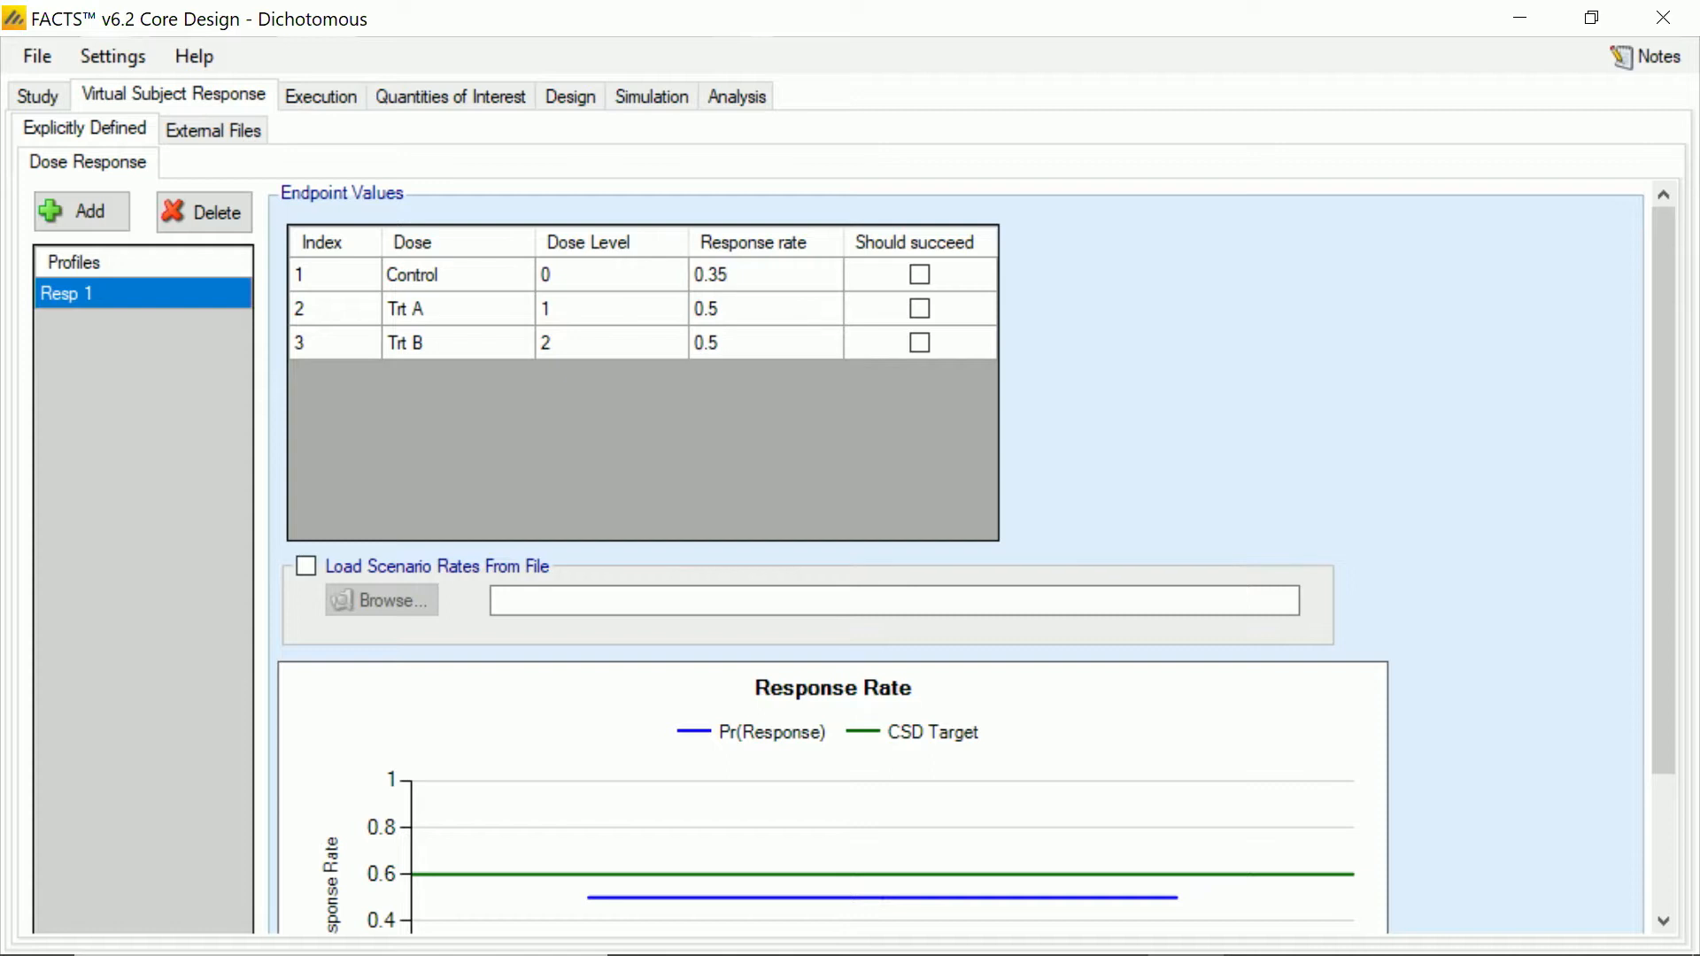
left_click(160, 297)
type("Null")
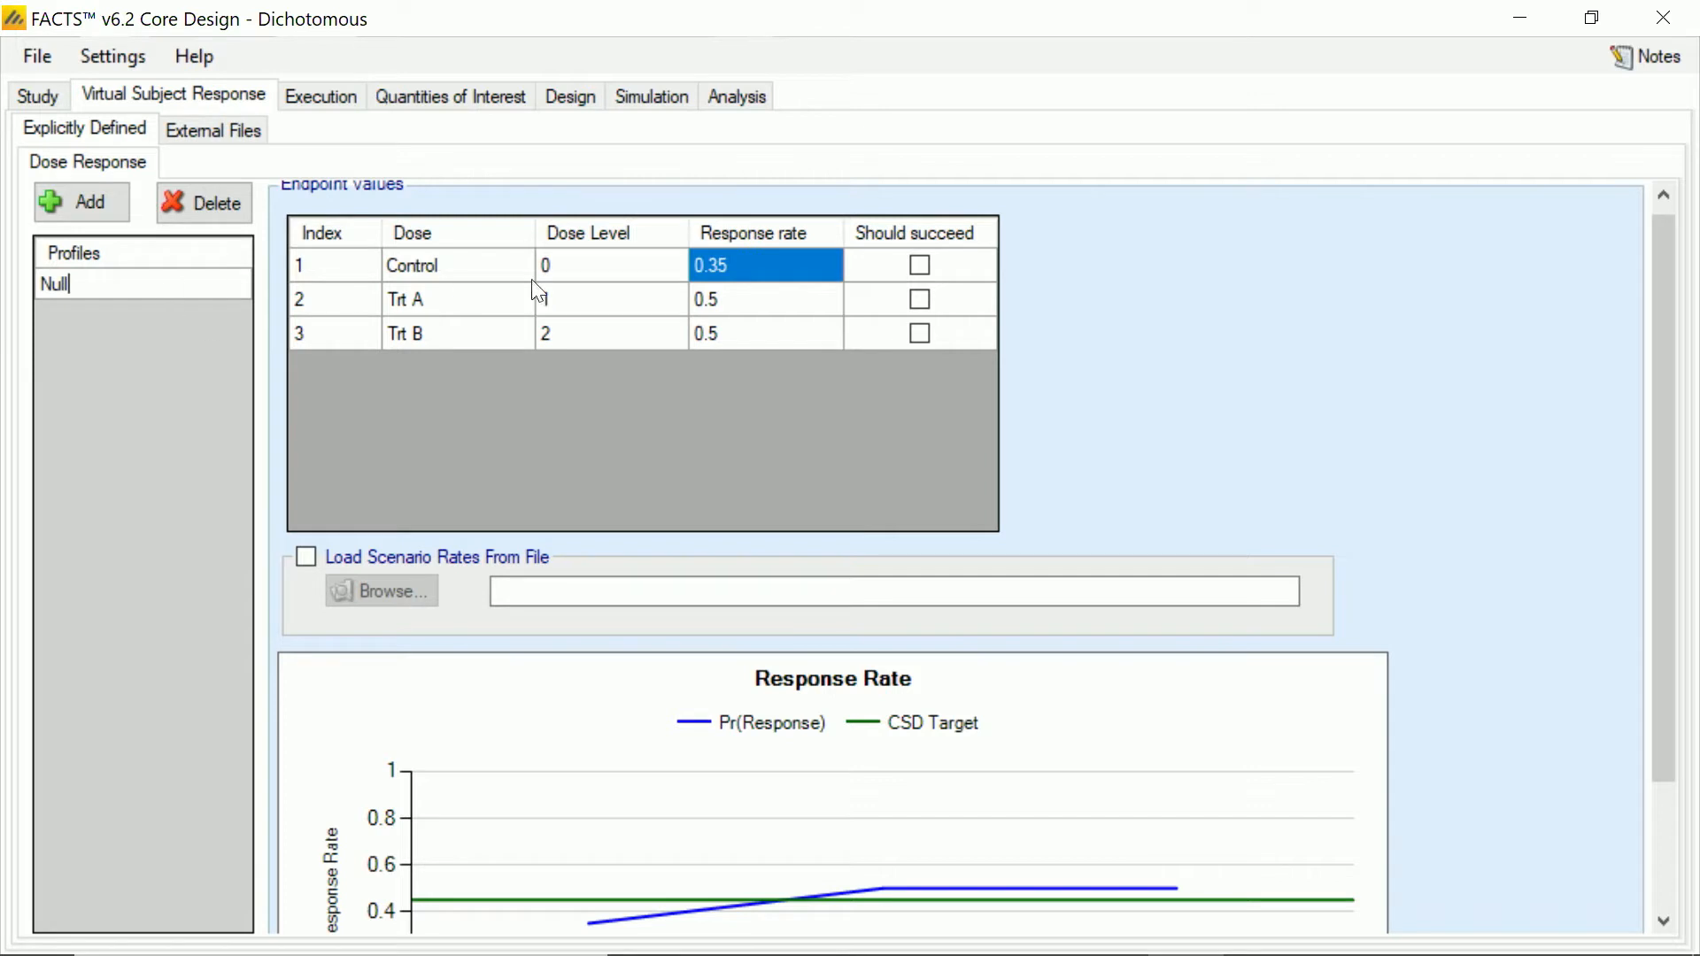
Step: Set the response rates of Trt A and Trt B to 0.35 in the Null profile
left_click(745, 305)
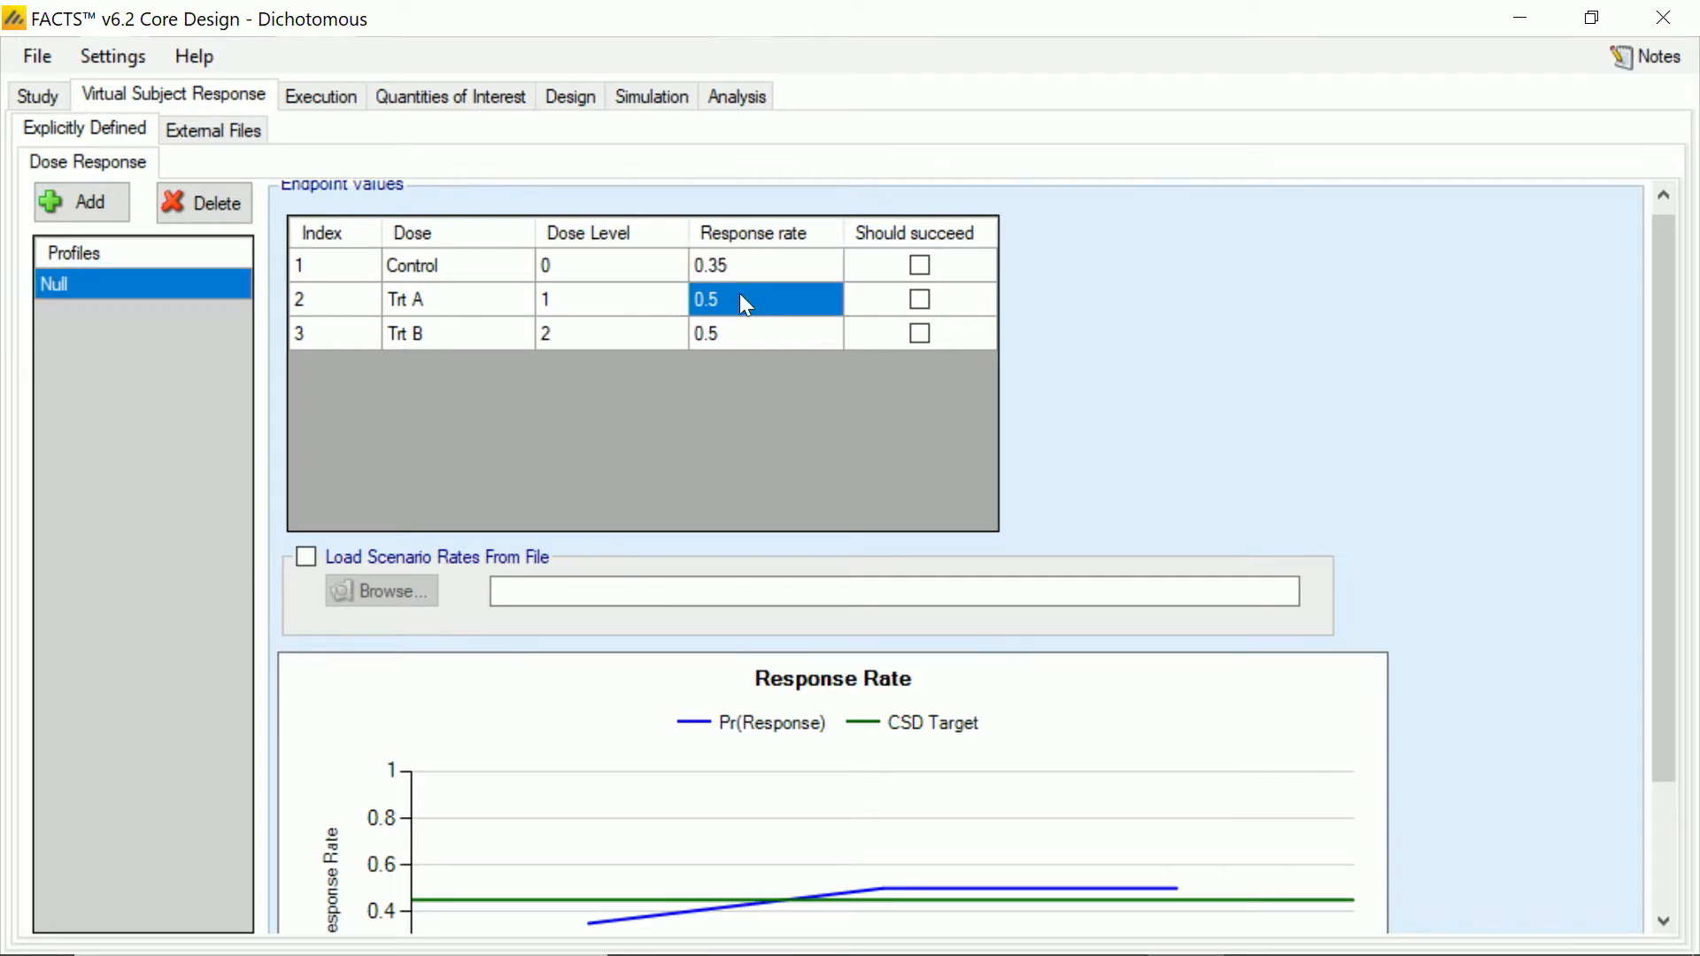
type("0.35")
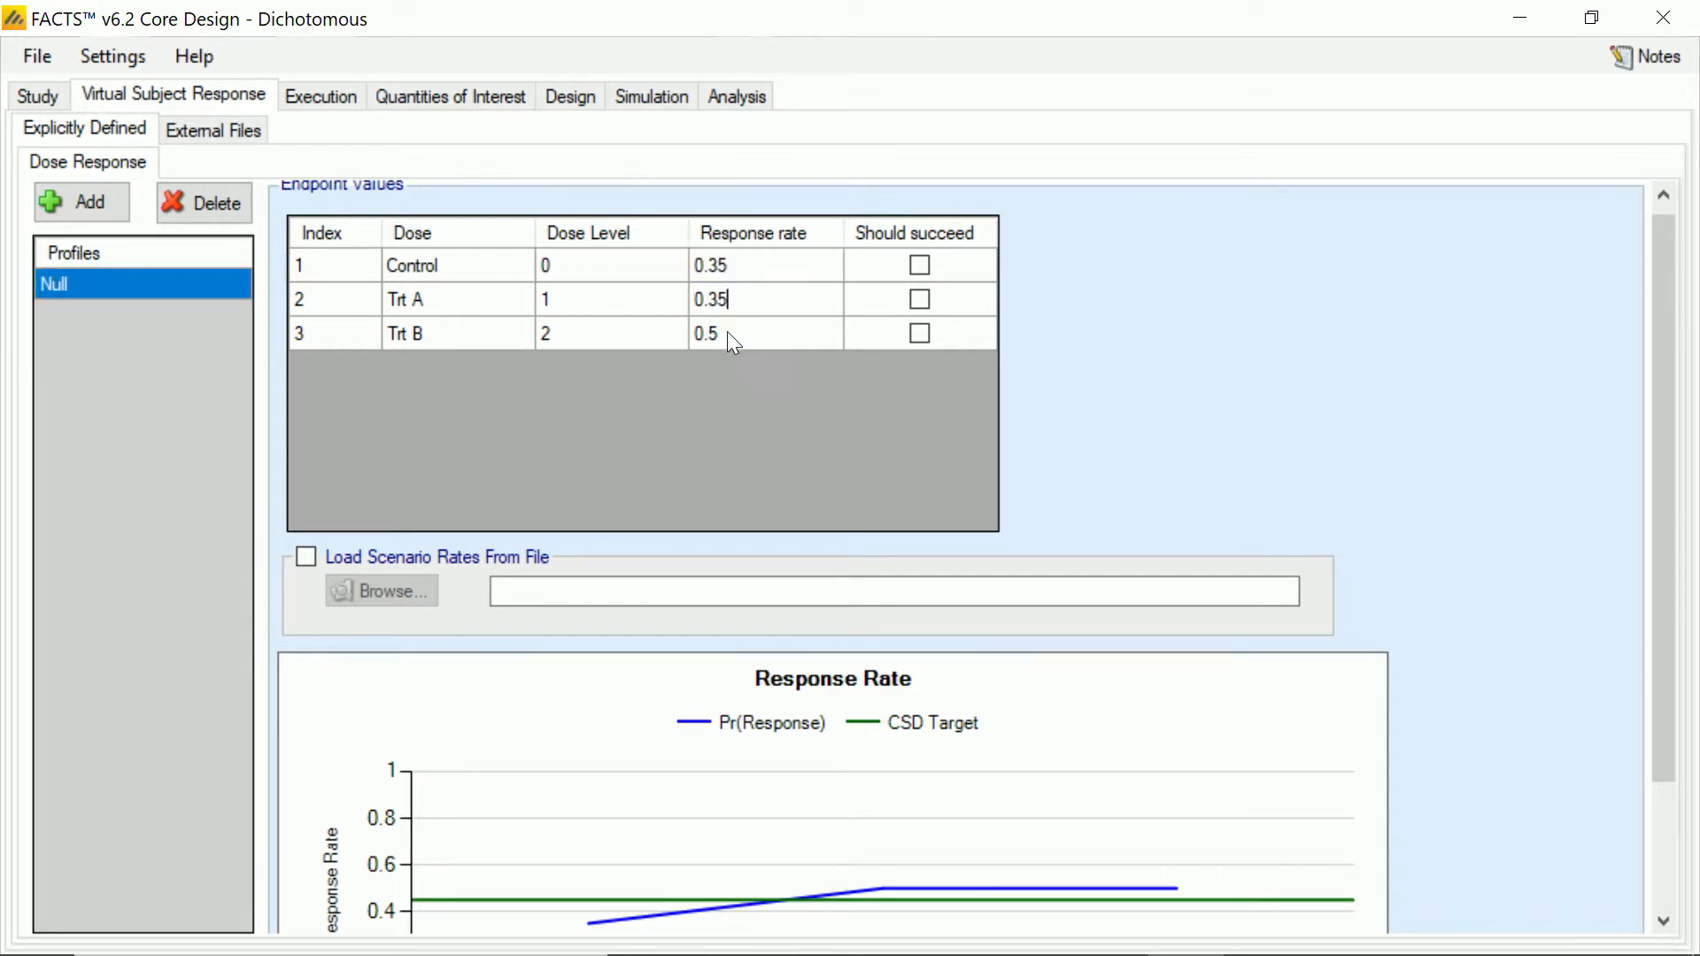
left_click(728, 334)
type("0.35")
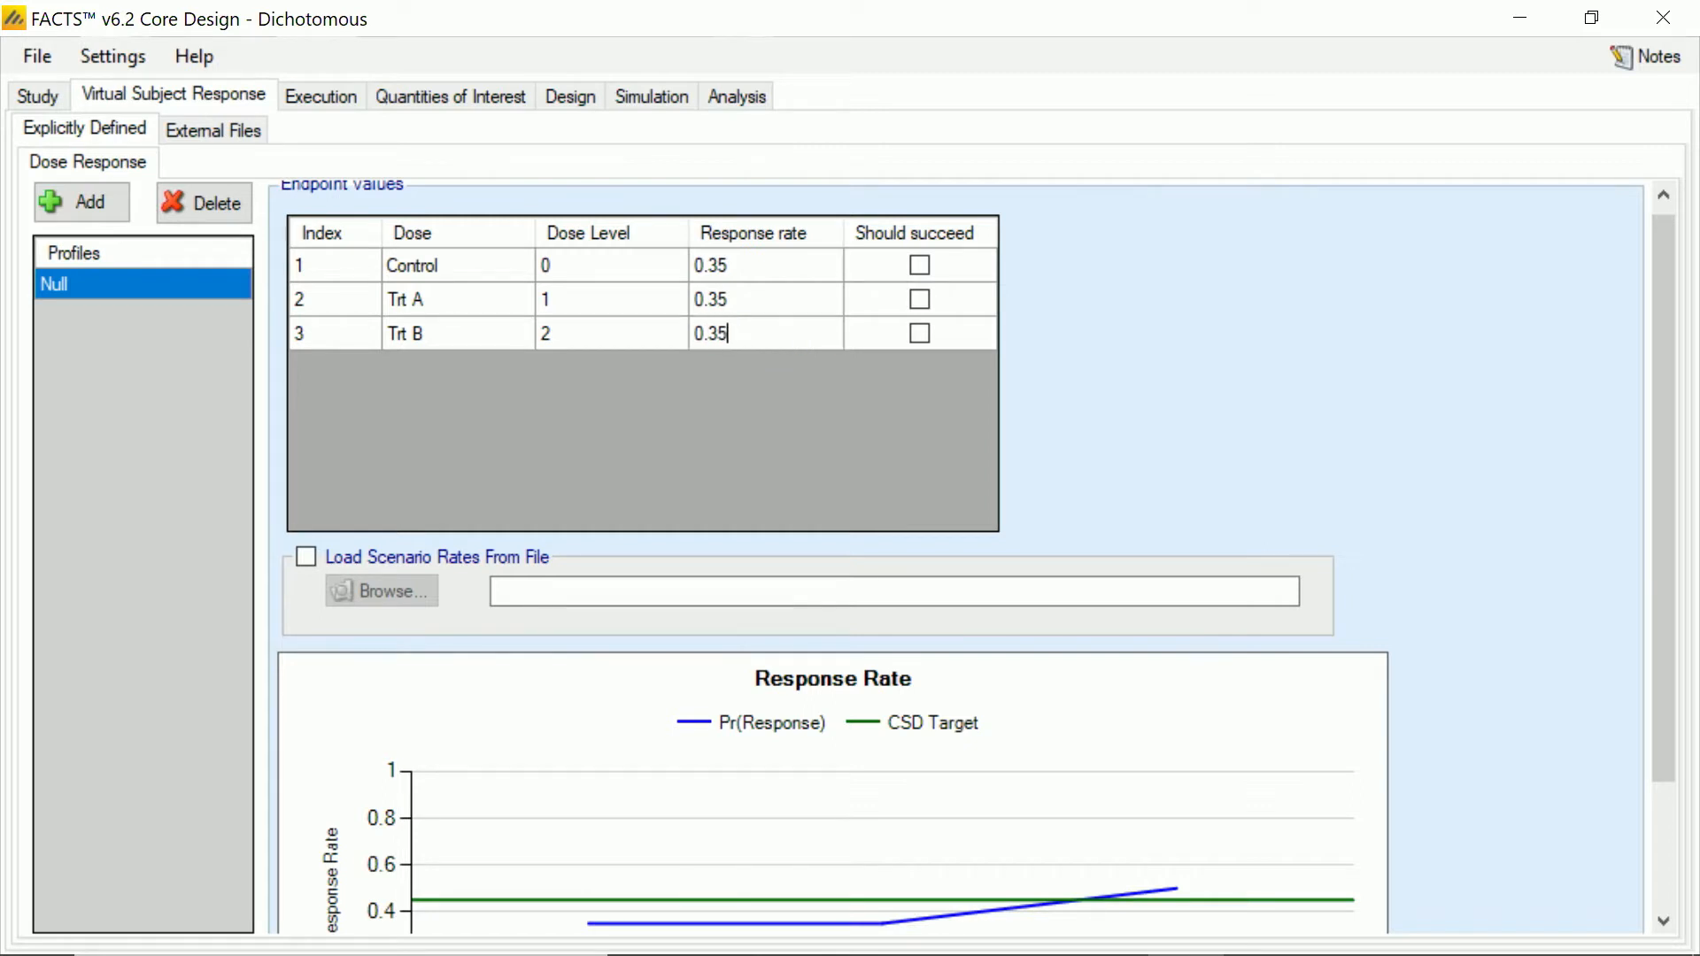
Step: Add two more dose response profiles and name them B-55 and A-65
left_click(89, 200)
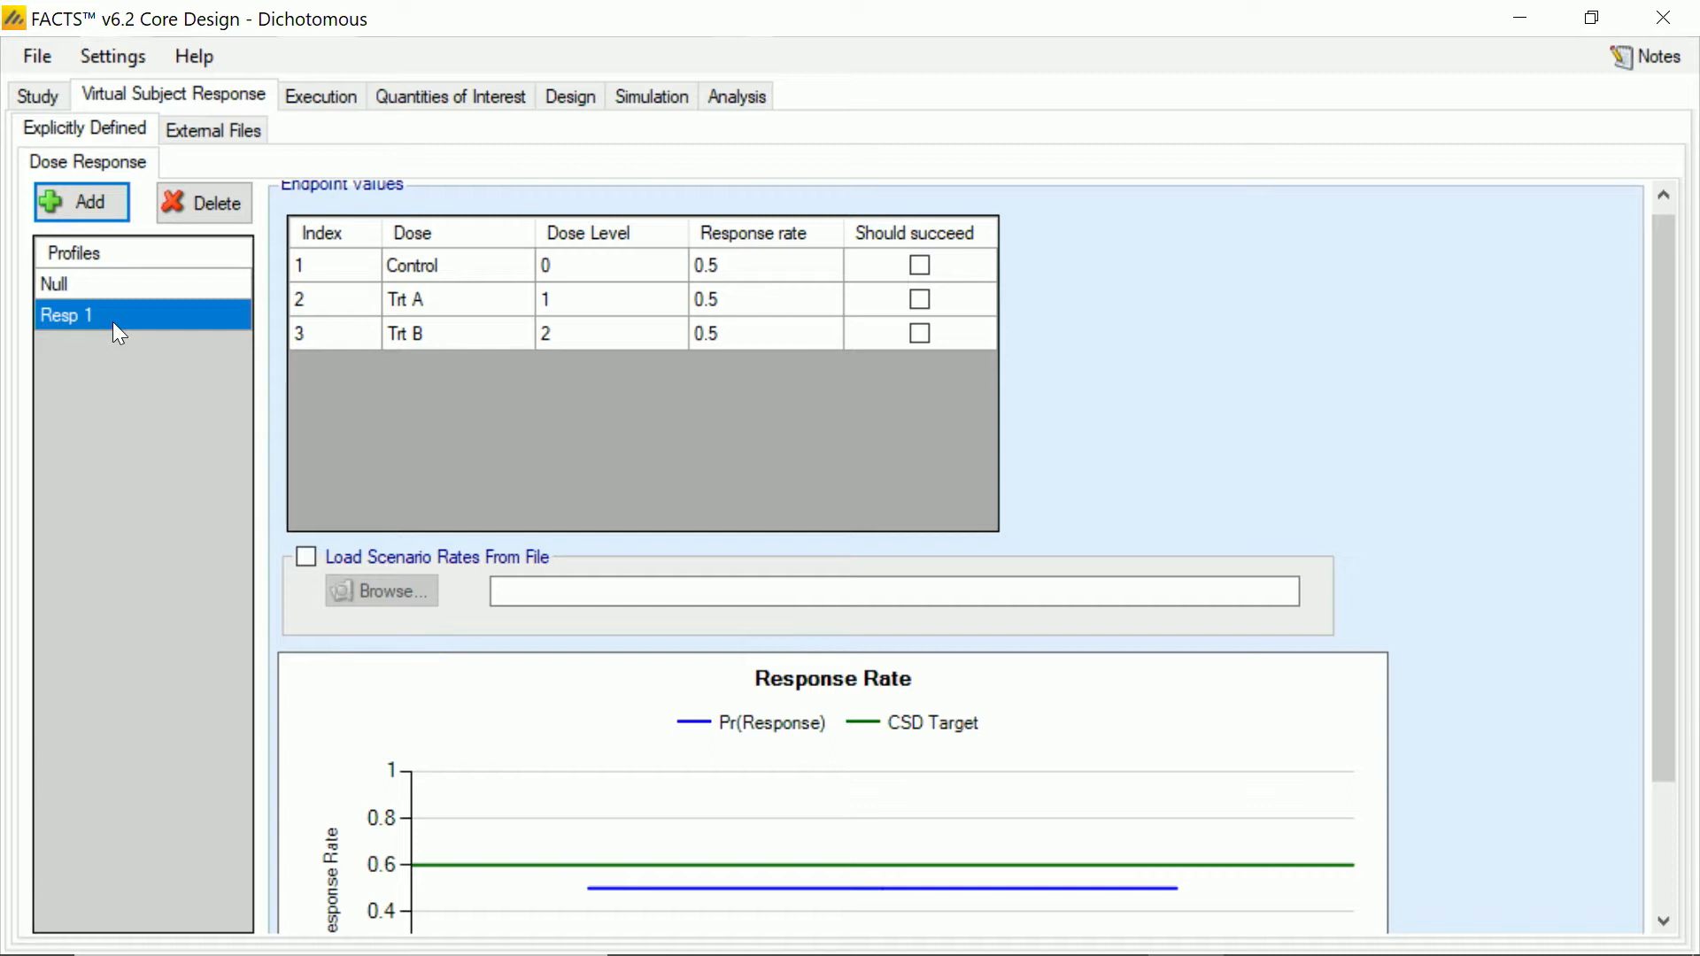
left_click(113, 322)
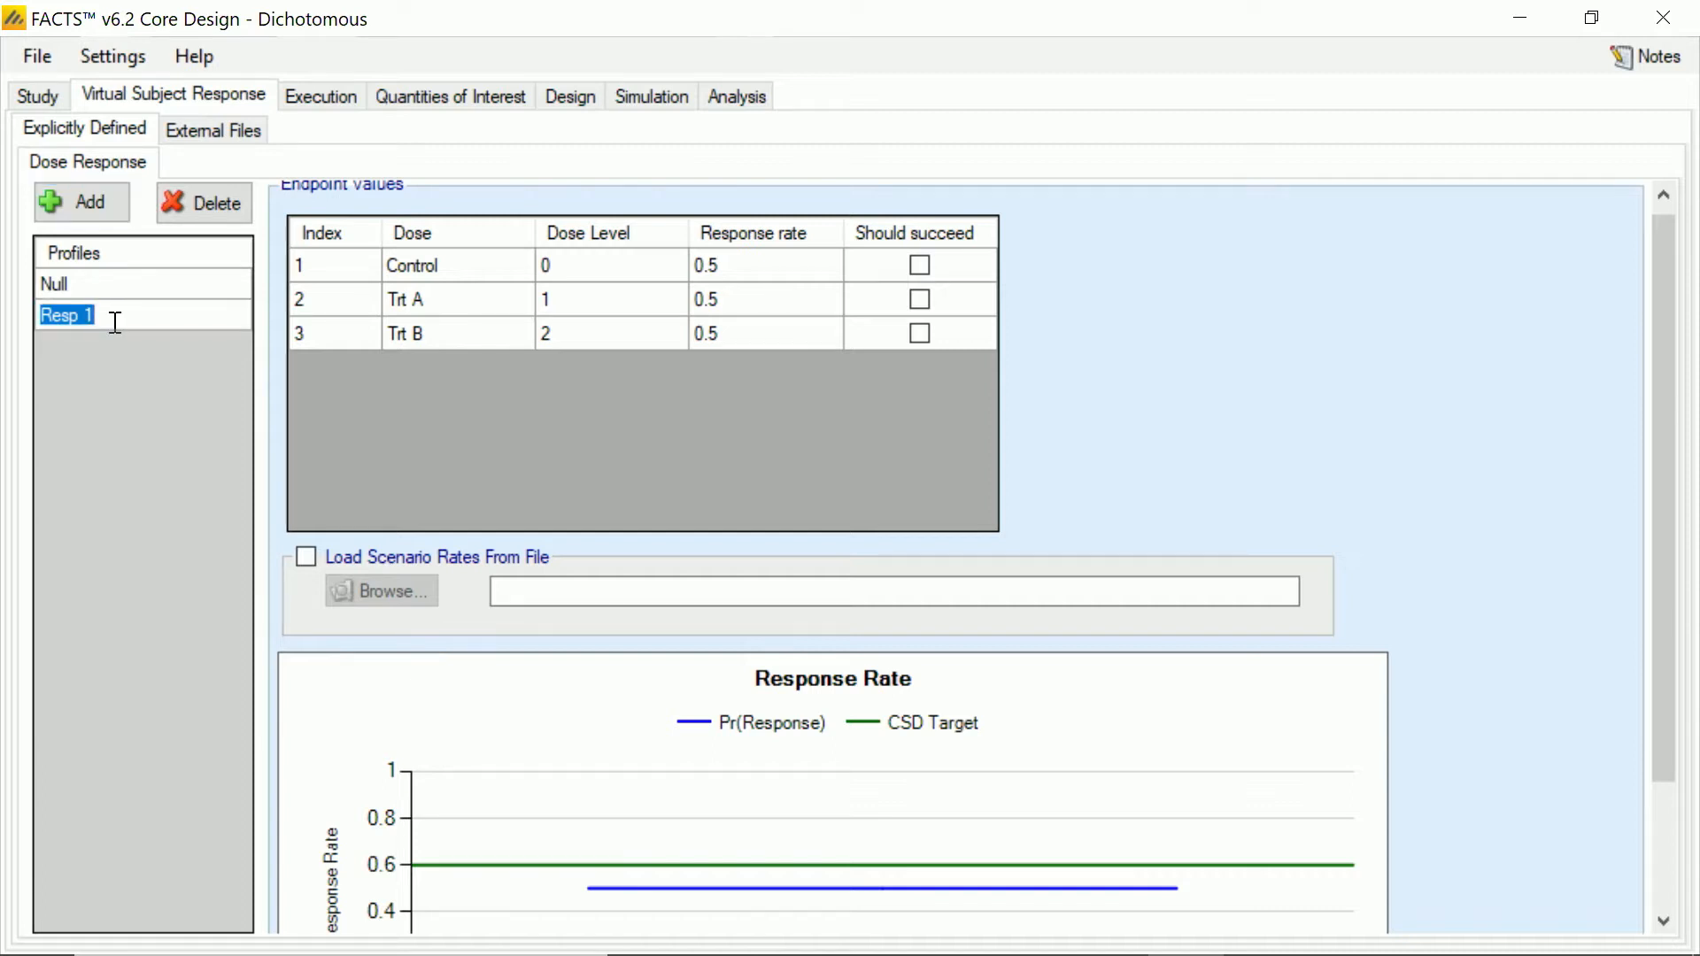
type("B-55")
left_click(85, 200)
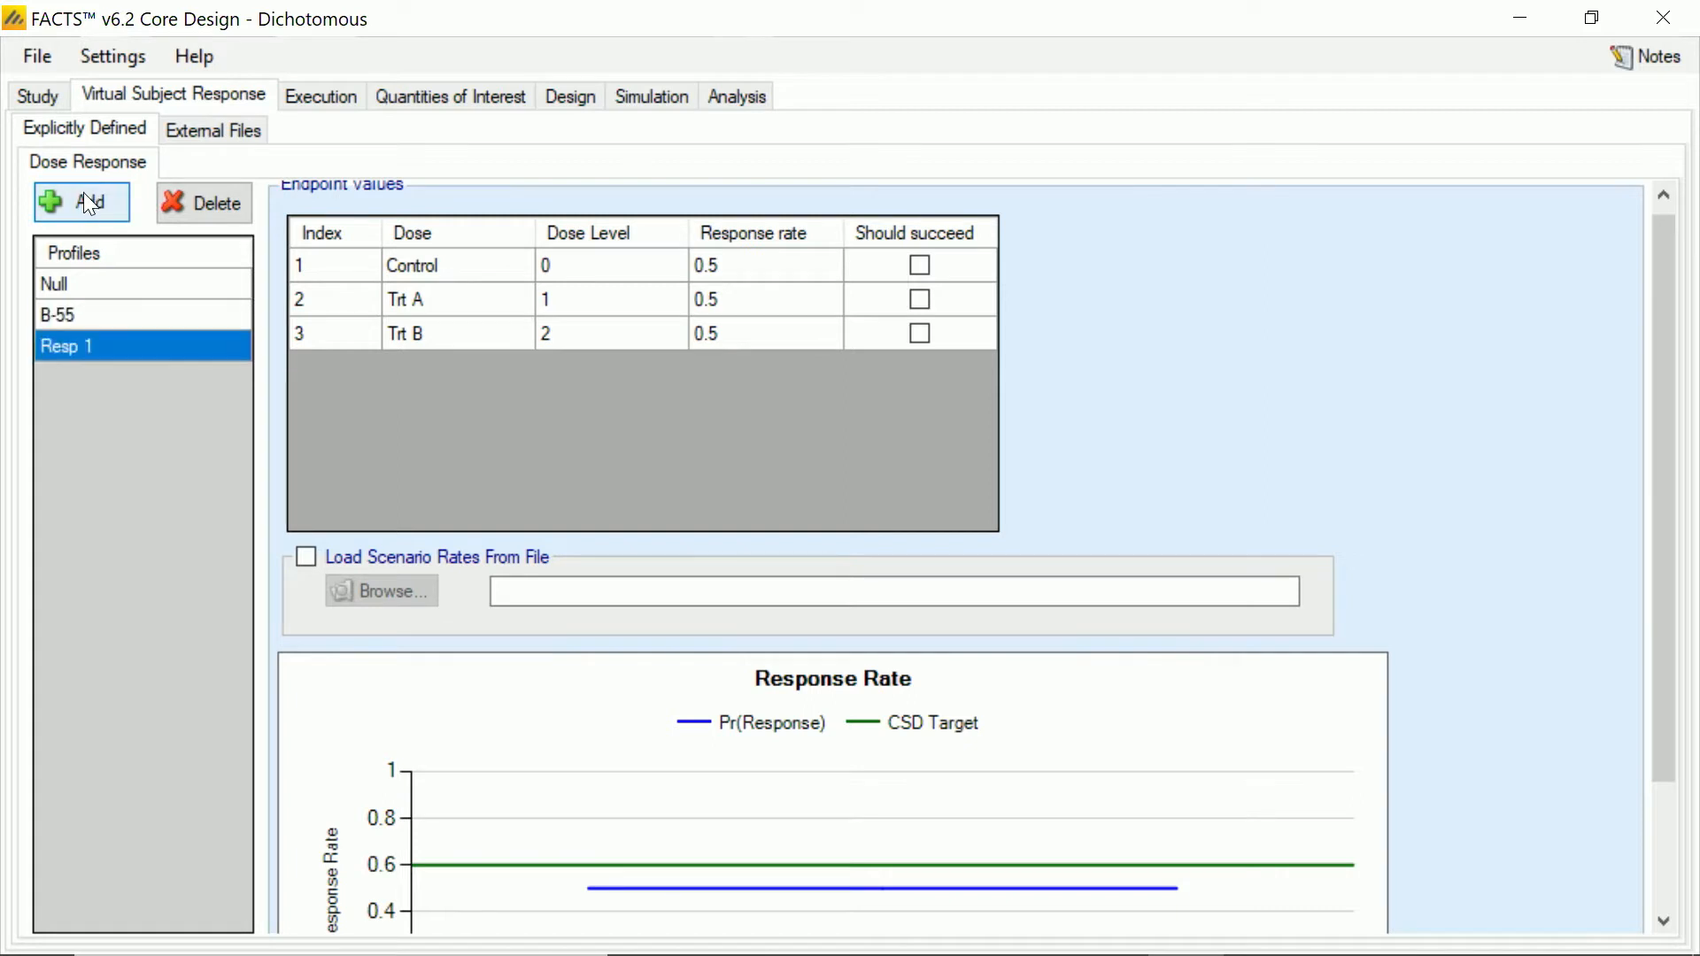
left_click(102, 341)
type("A")
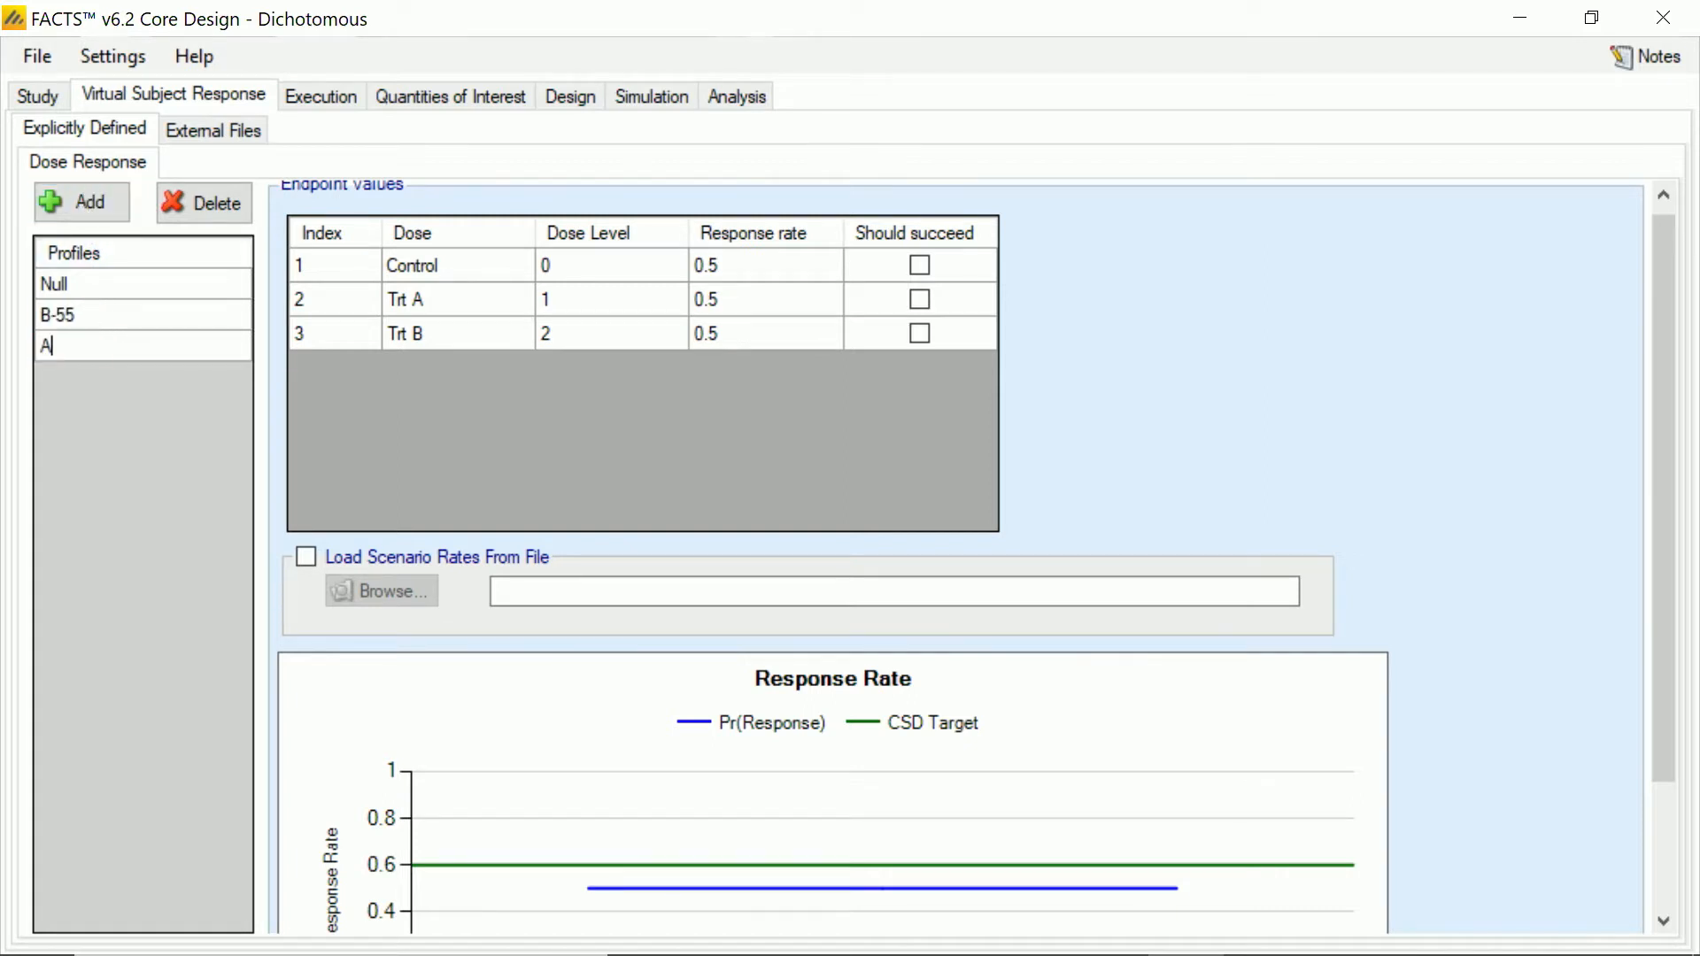
type("-65")
Step: In the B-55 profile, set response rates of 0.35 for Control and Trt A and 0.55 for Trt B, marking Trt B as should succeed
left_click(189, 326)
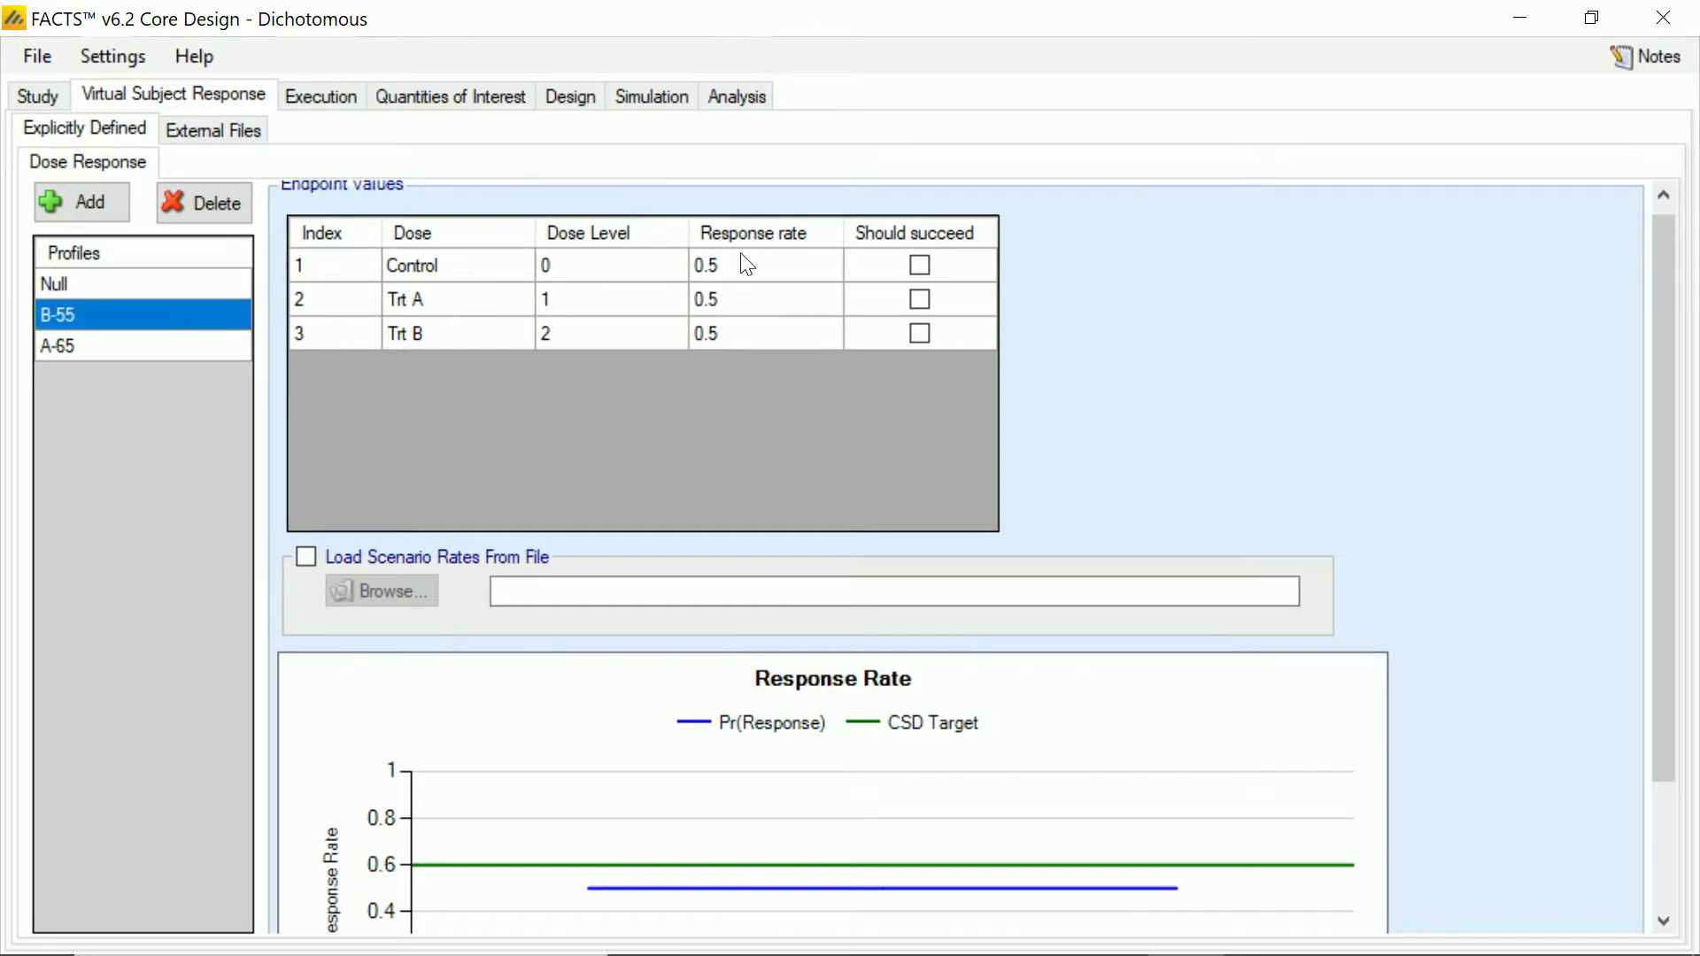
left_click(746, 277)
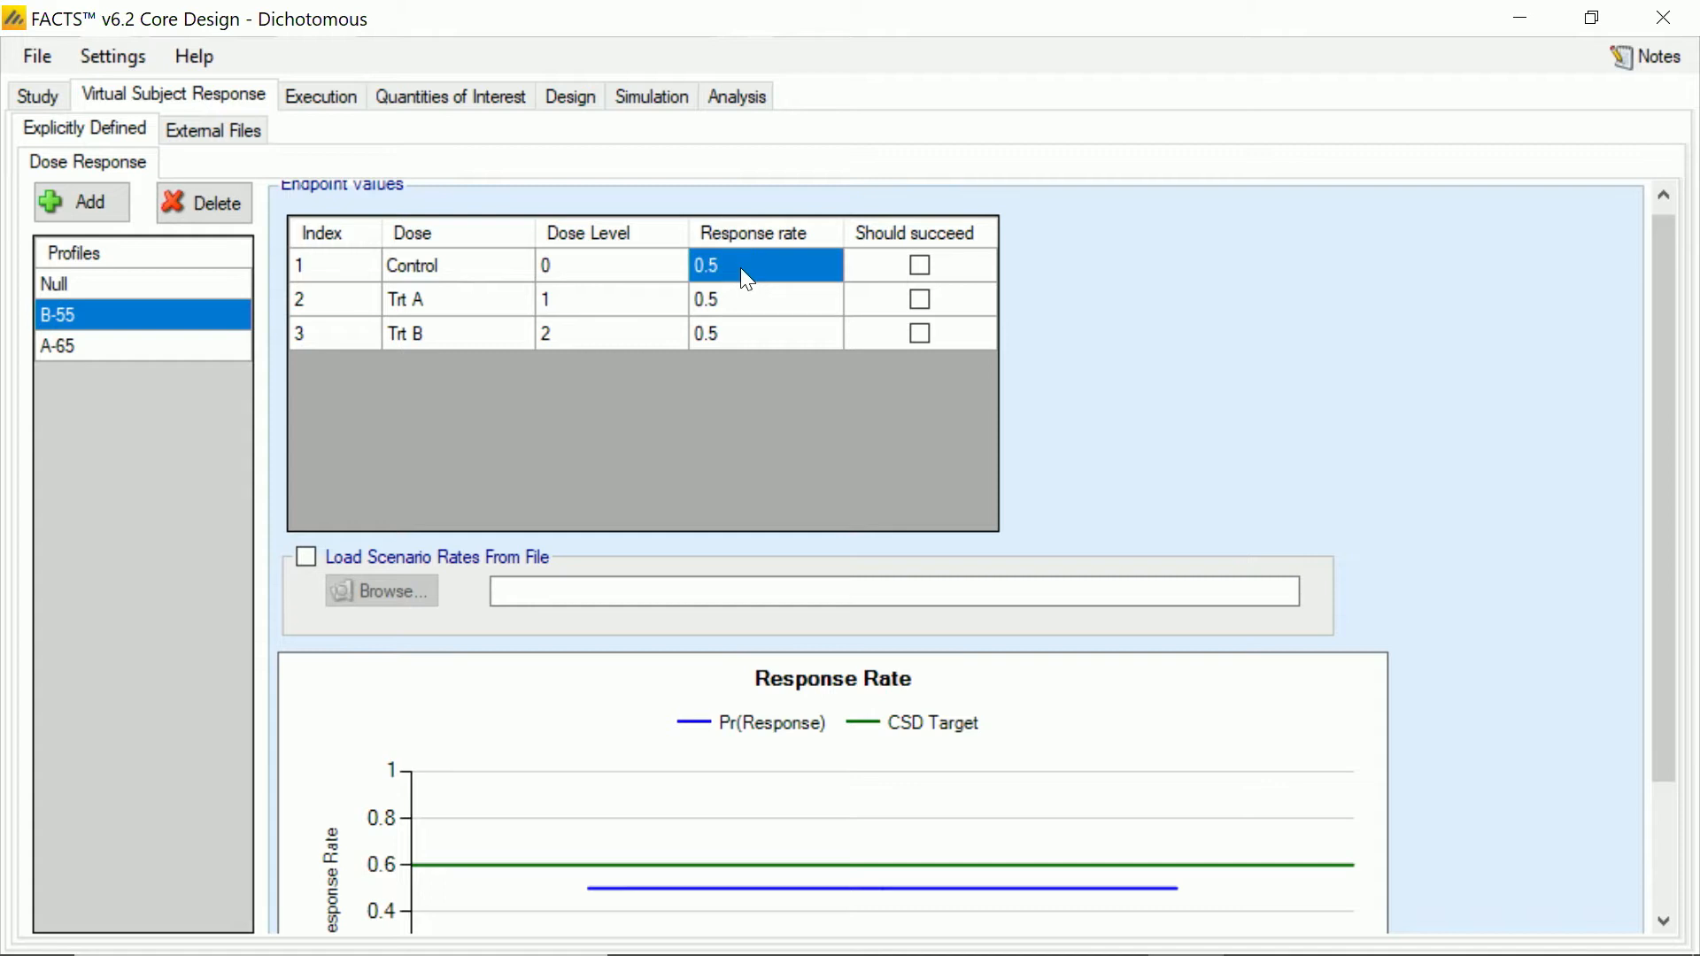
type("0.35")
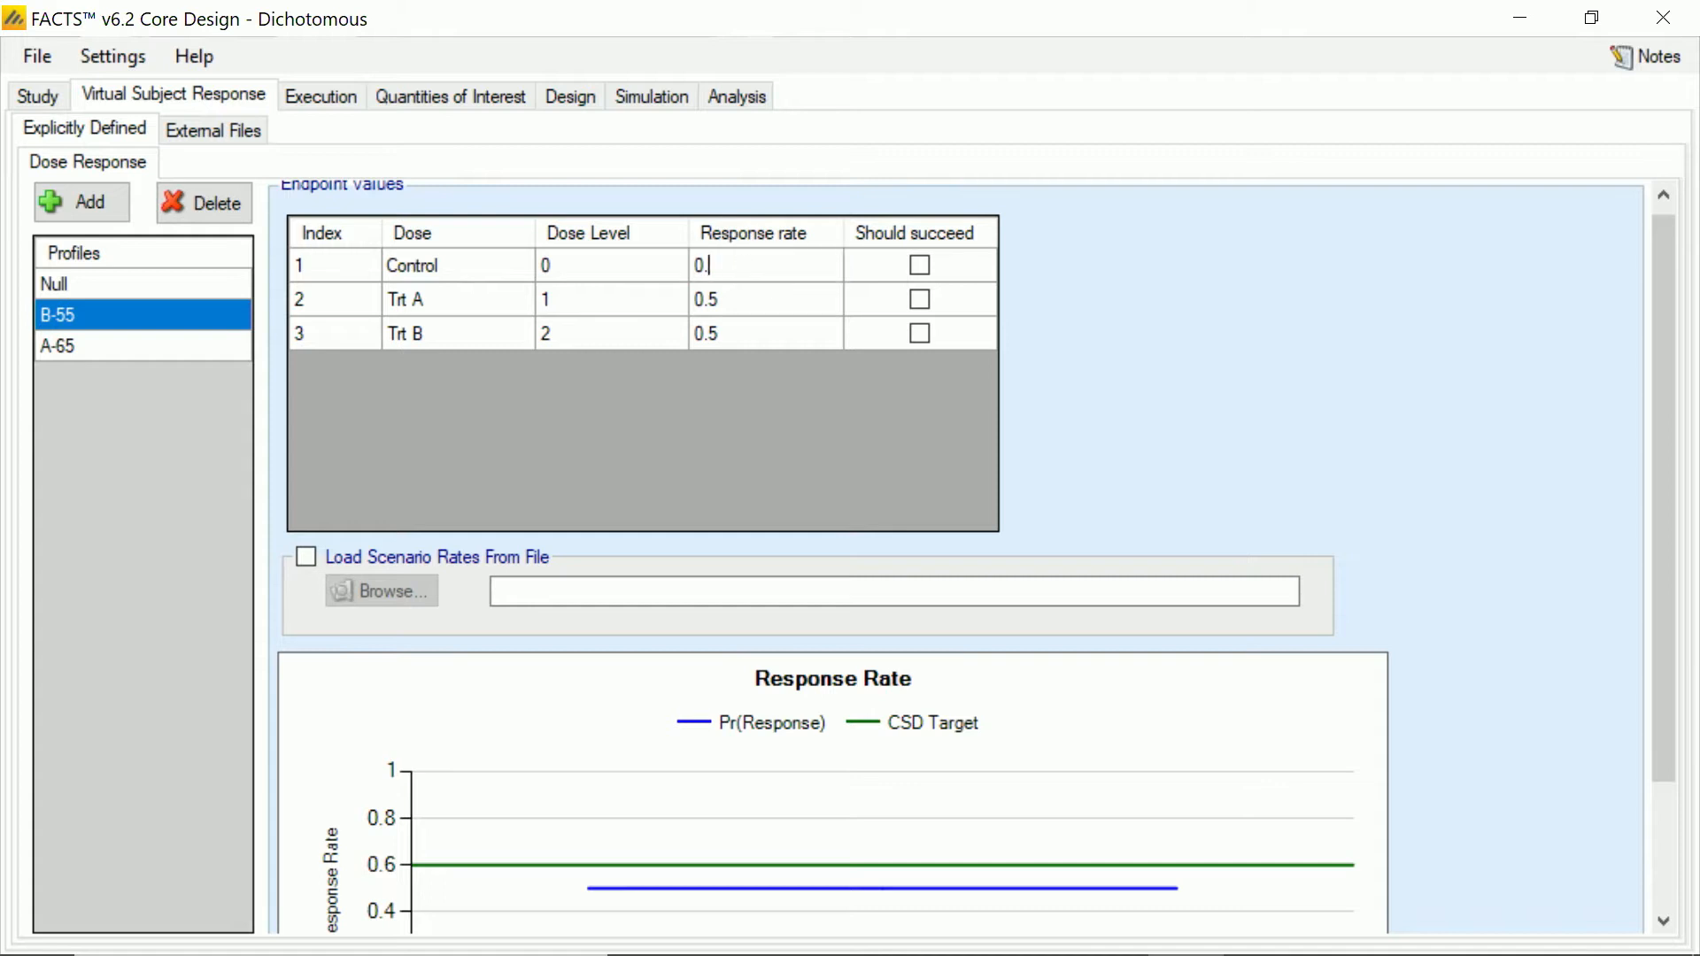
key("Return")
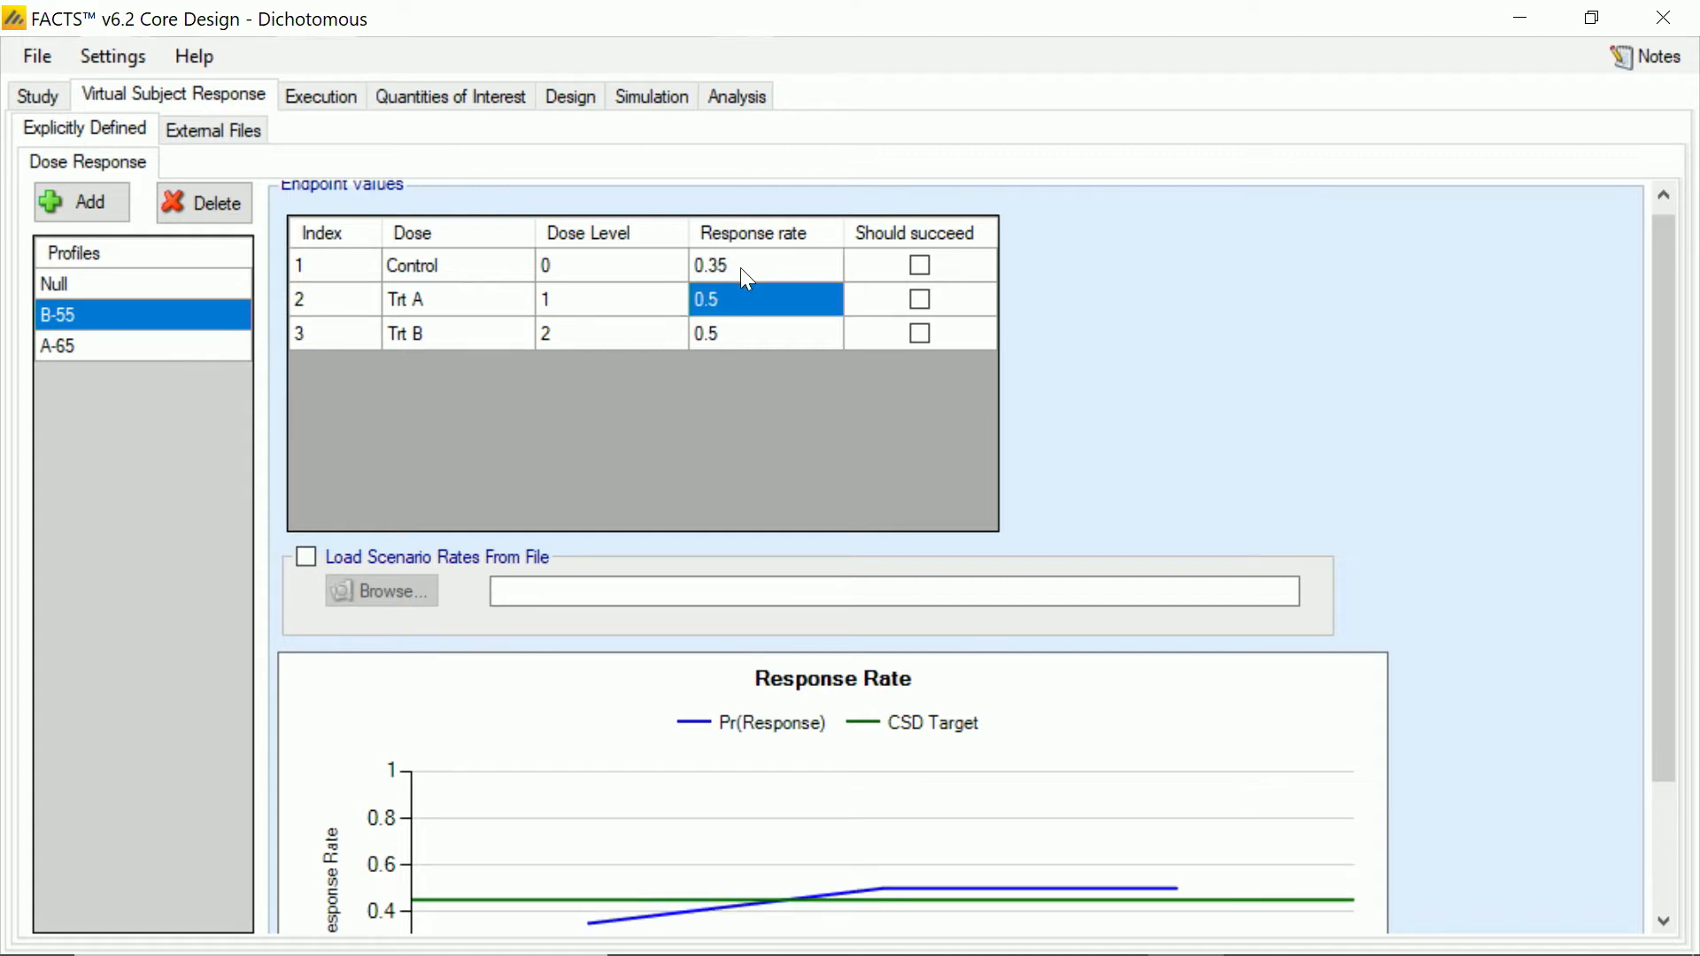
type("0.")
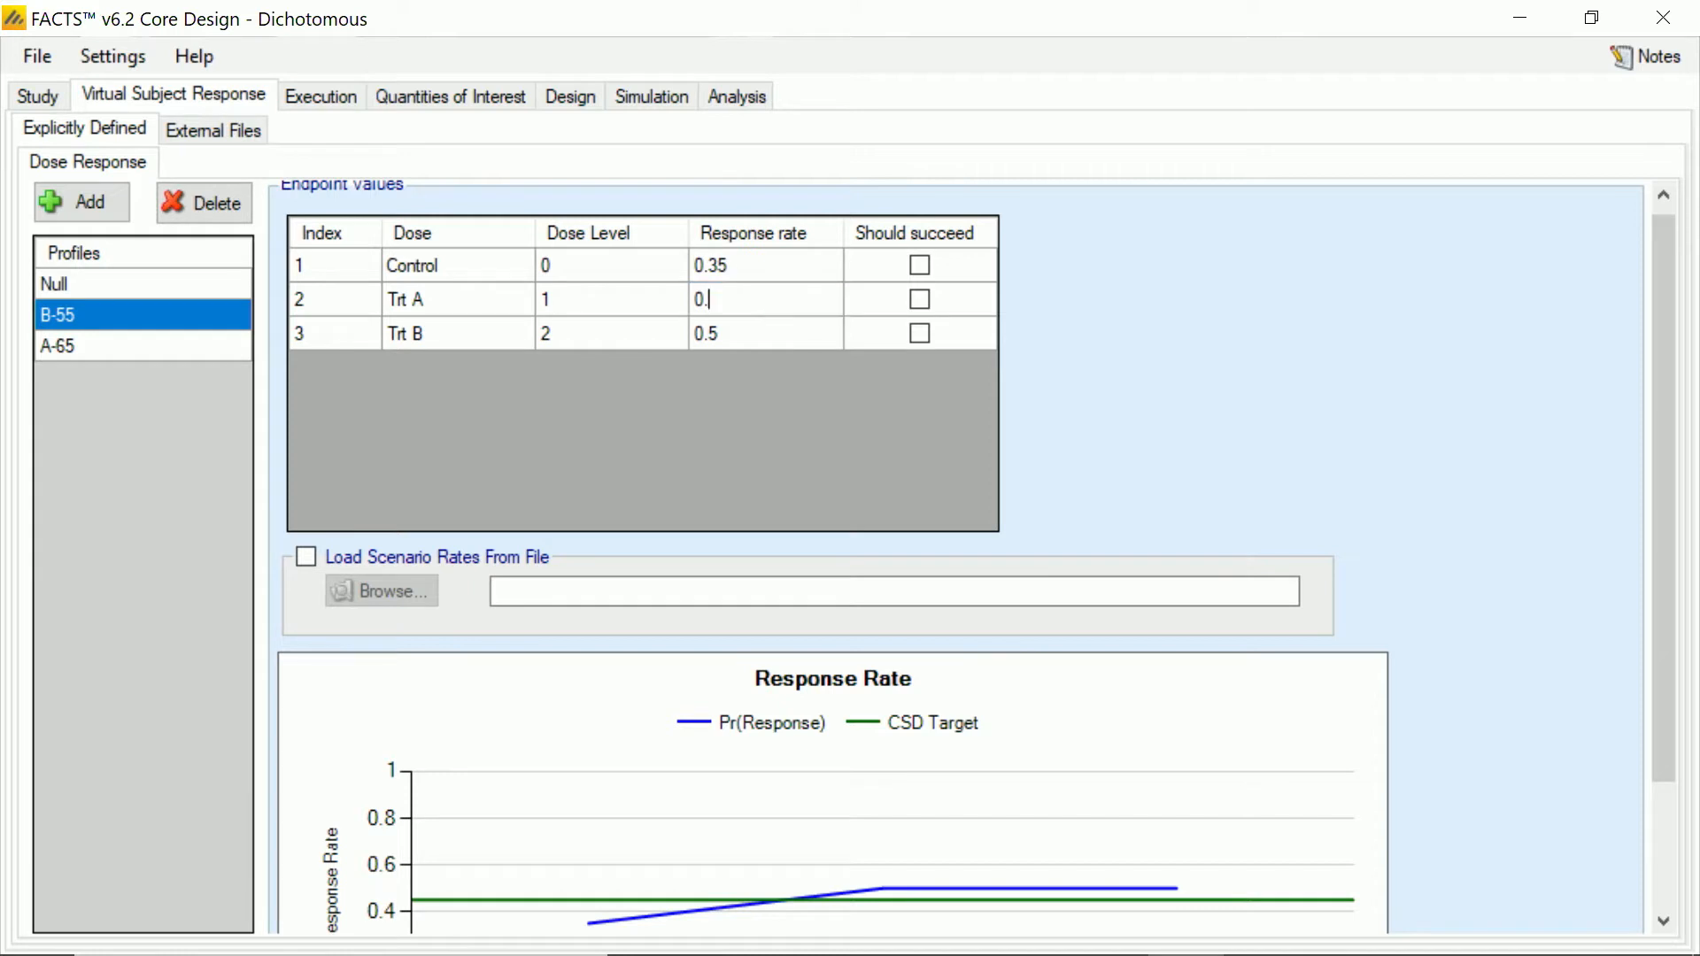
type("35")
left_click(751, 333)
left_click(751, 332)
left_click(753, 332)
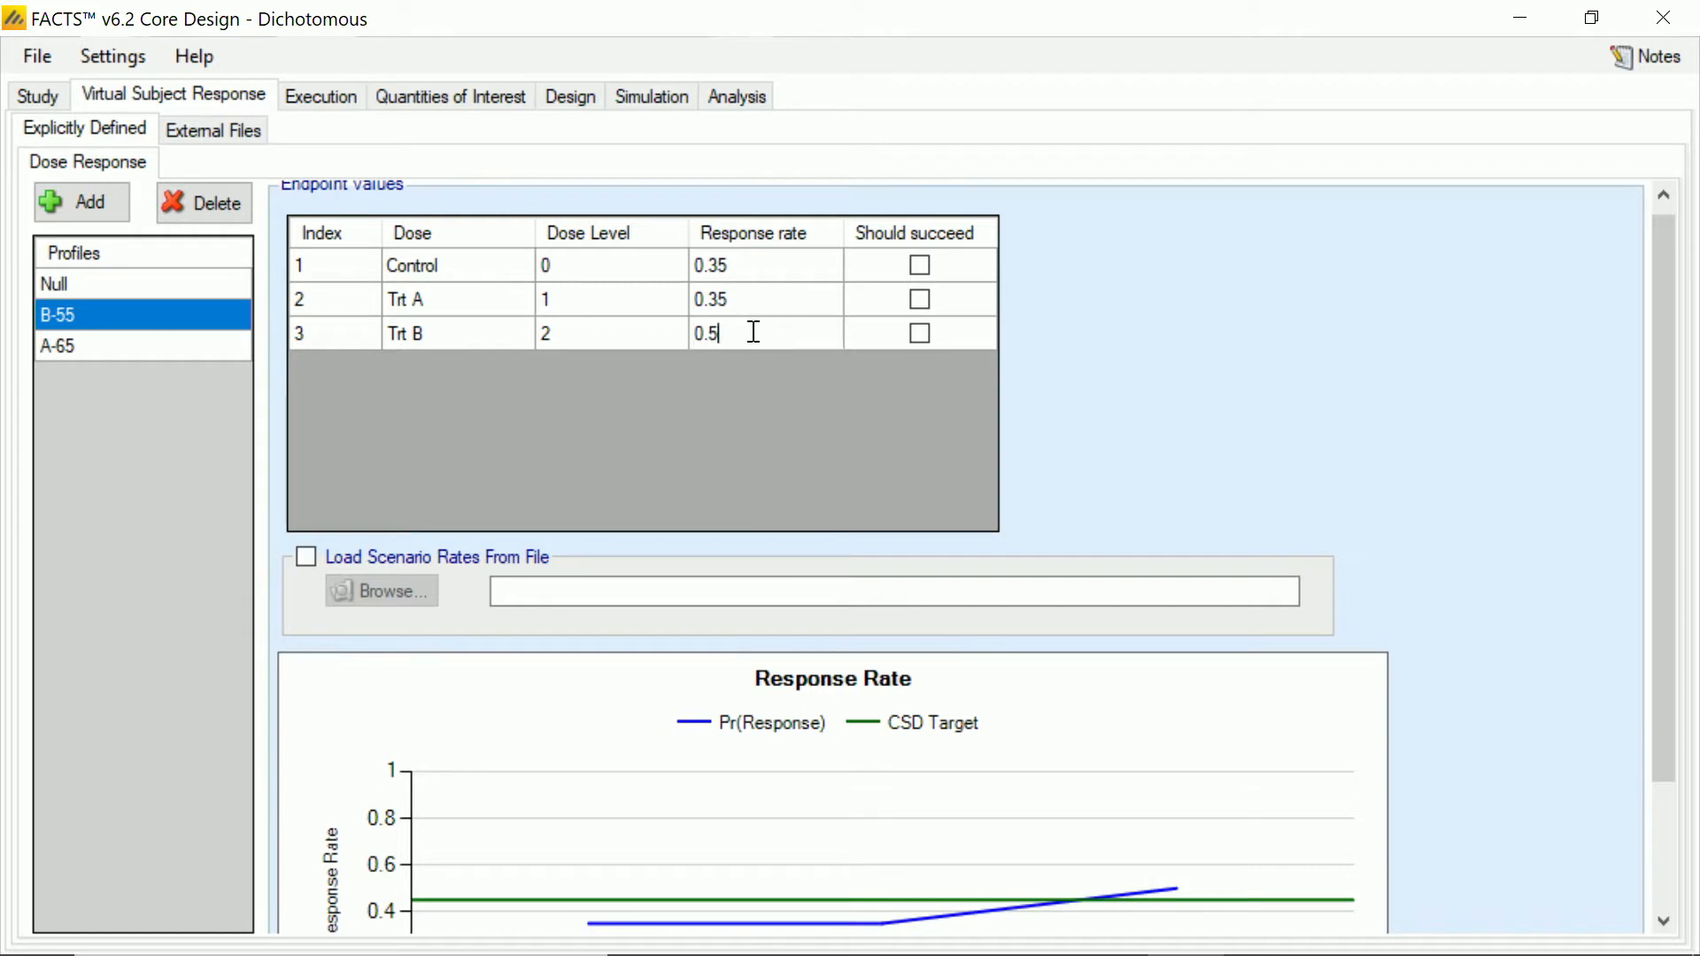
type("5")
left_click(921, 335)
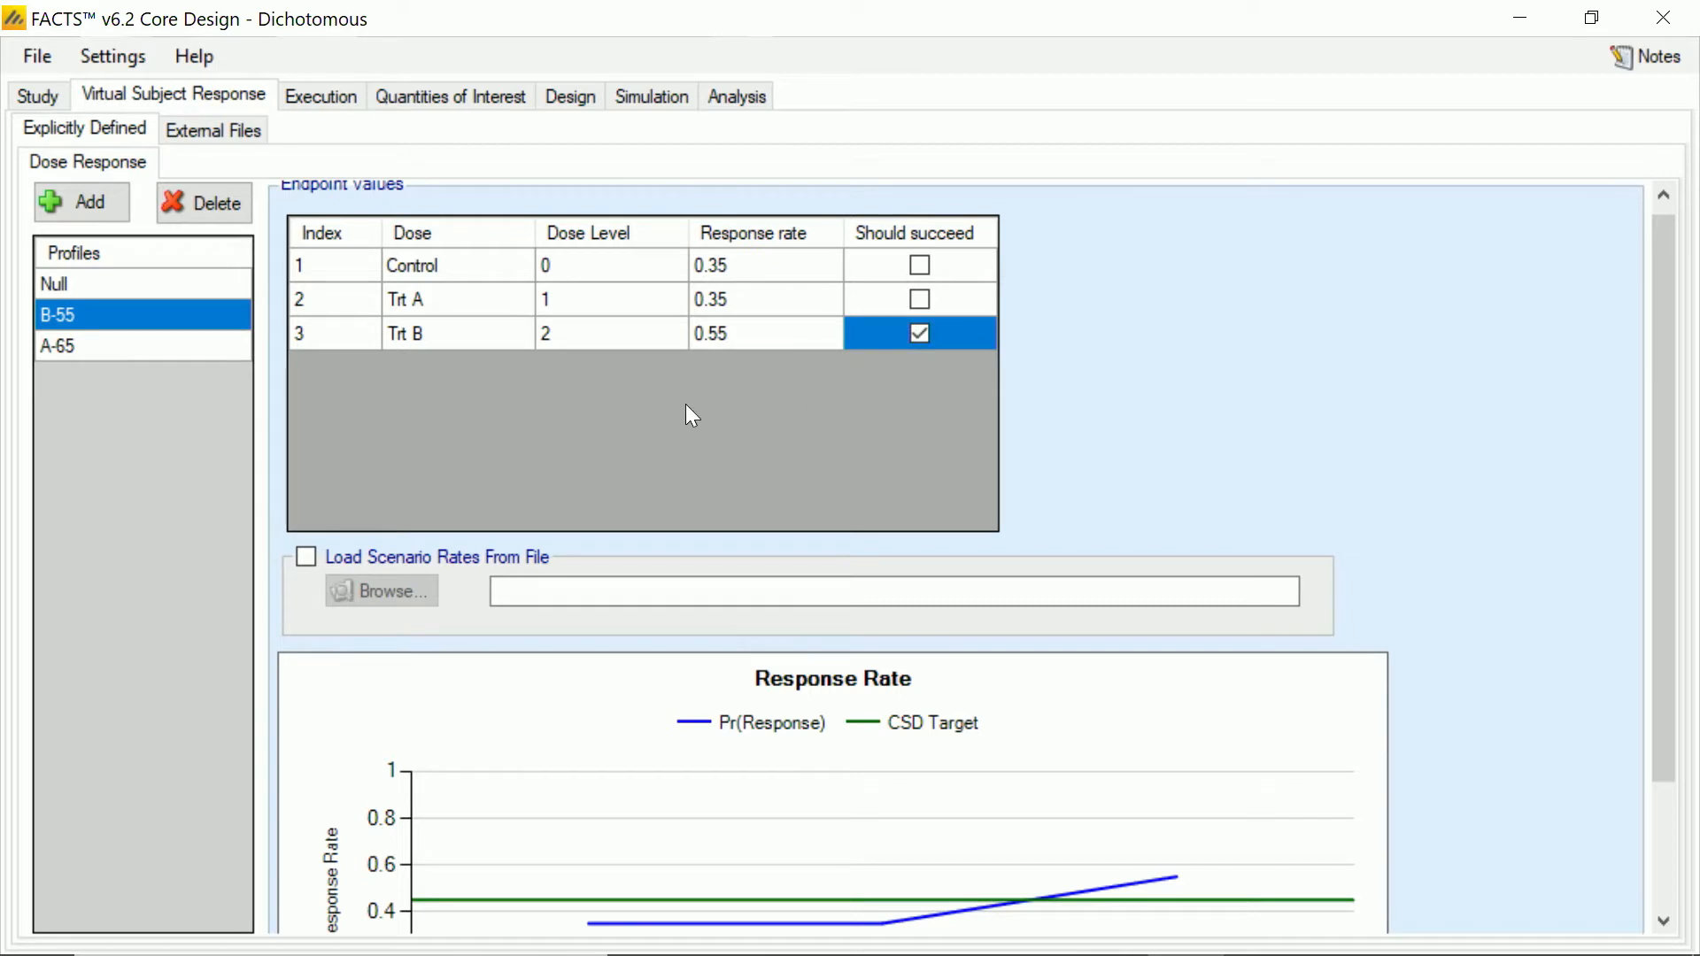
Step: In the A-65 profile, set response rates of 0.35 for Control and Trt B and 0.65 for Trt A, marking Trt A as should succeed
left_click(148, 345)
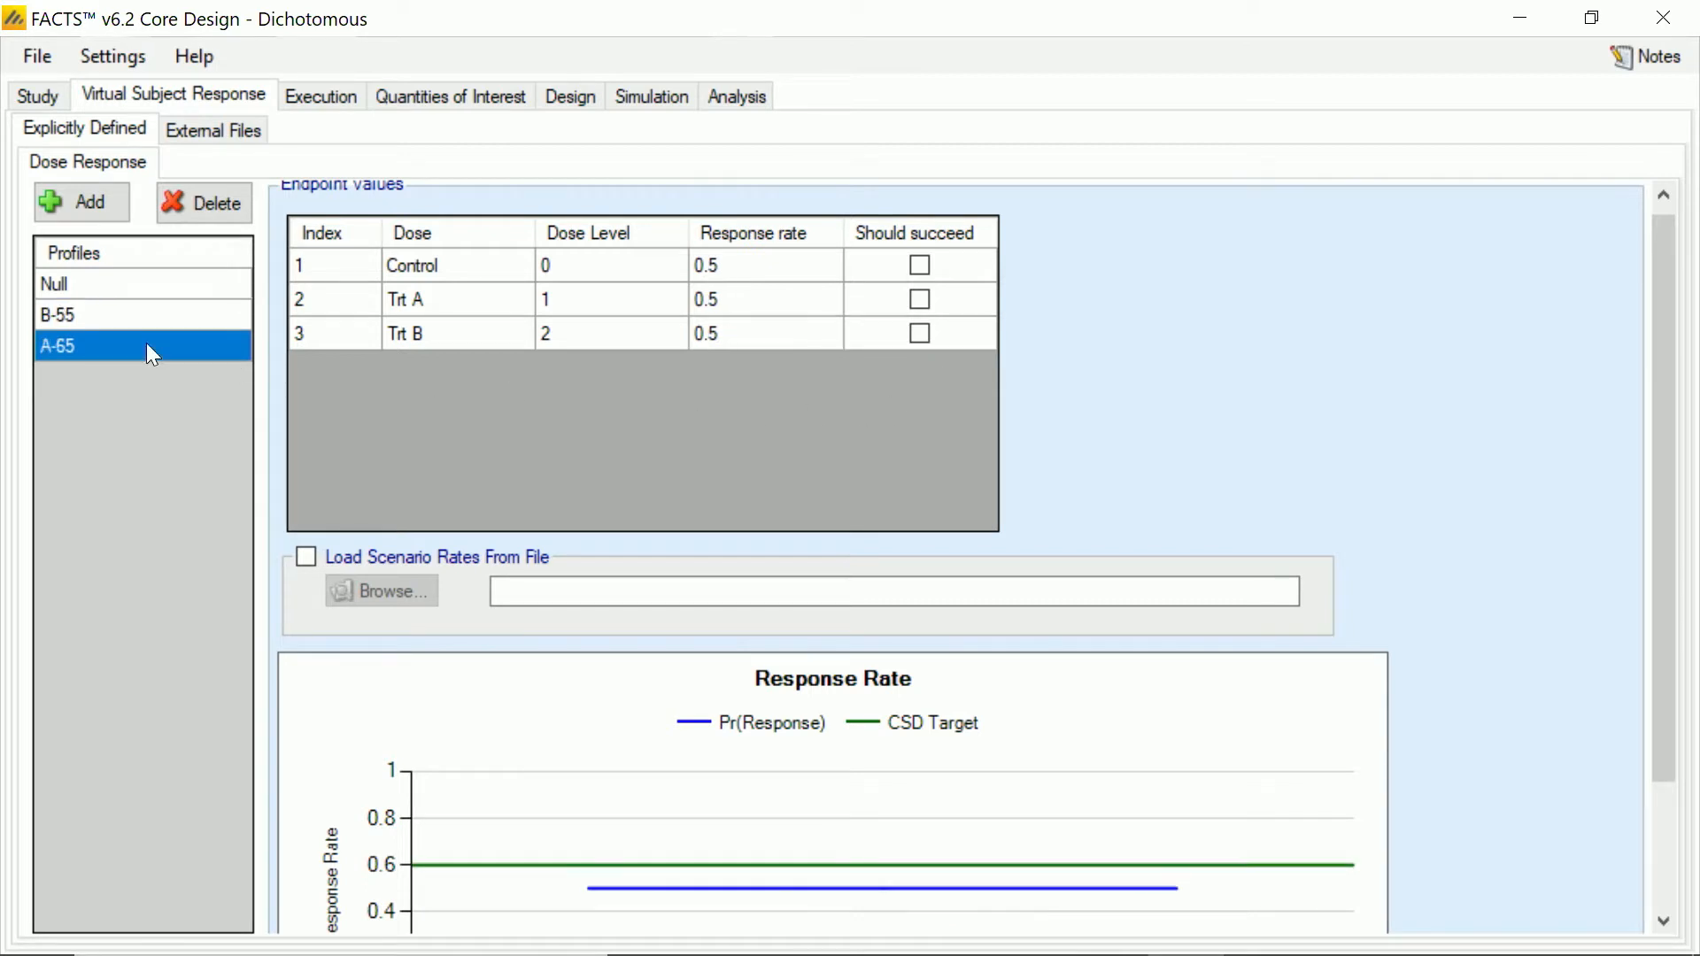
left_click(760, 266)
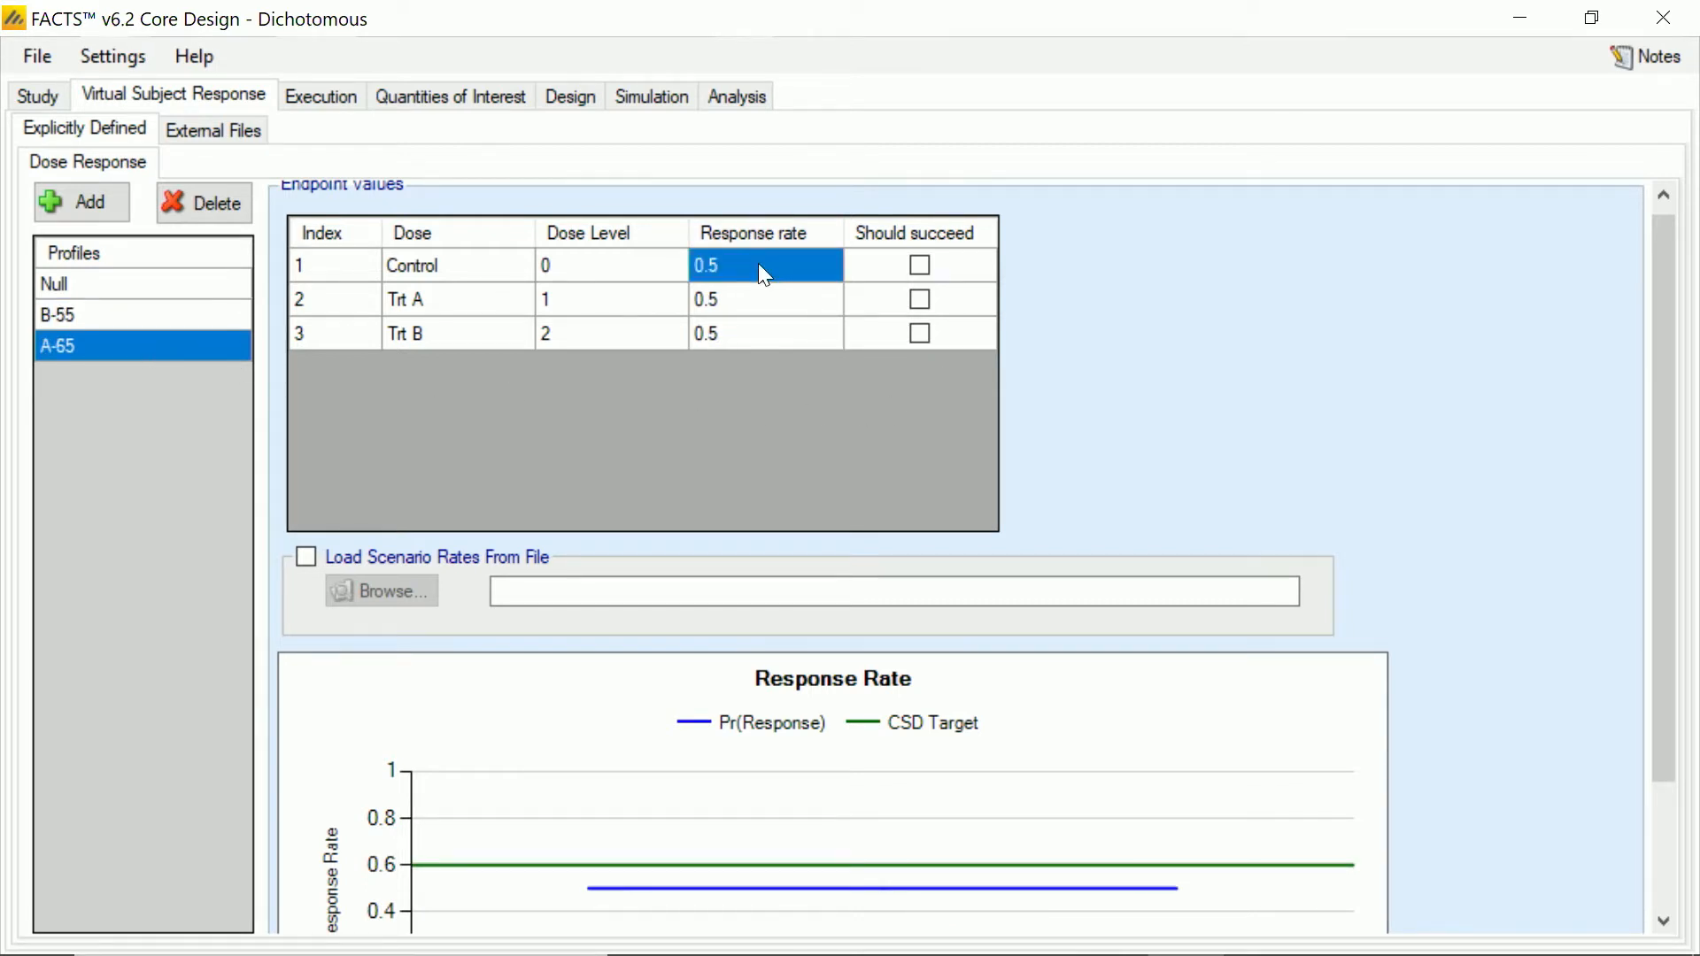
type("0.35")
key("Return")
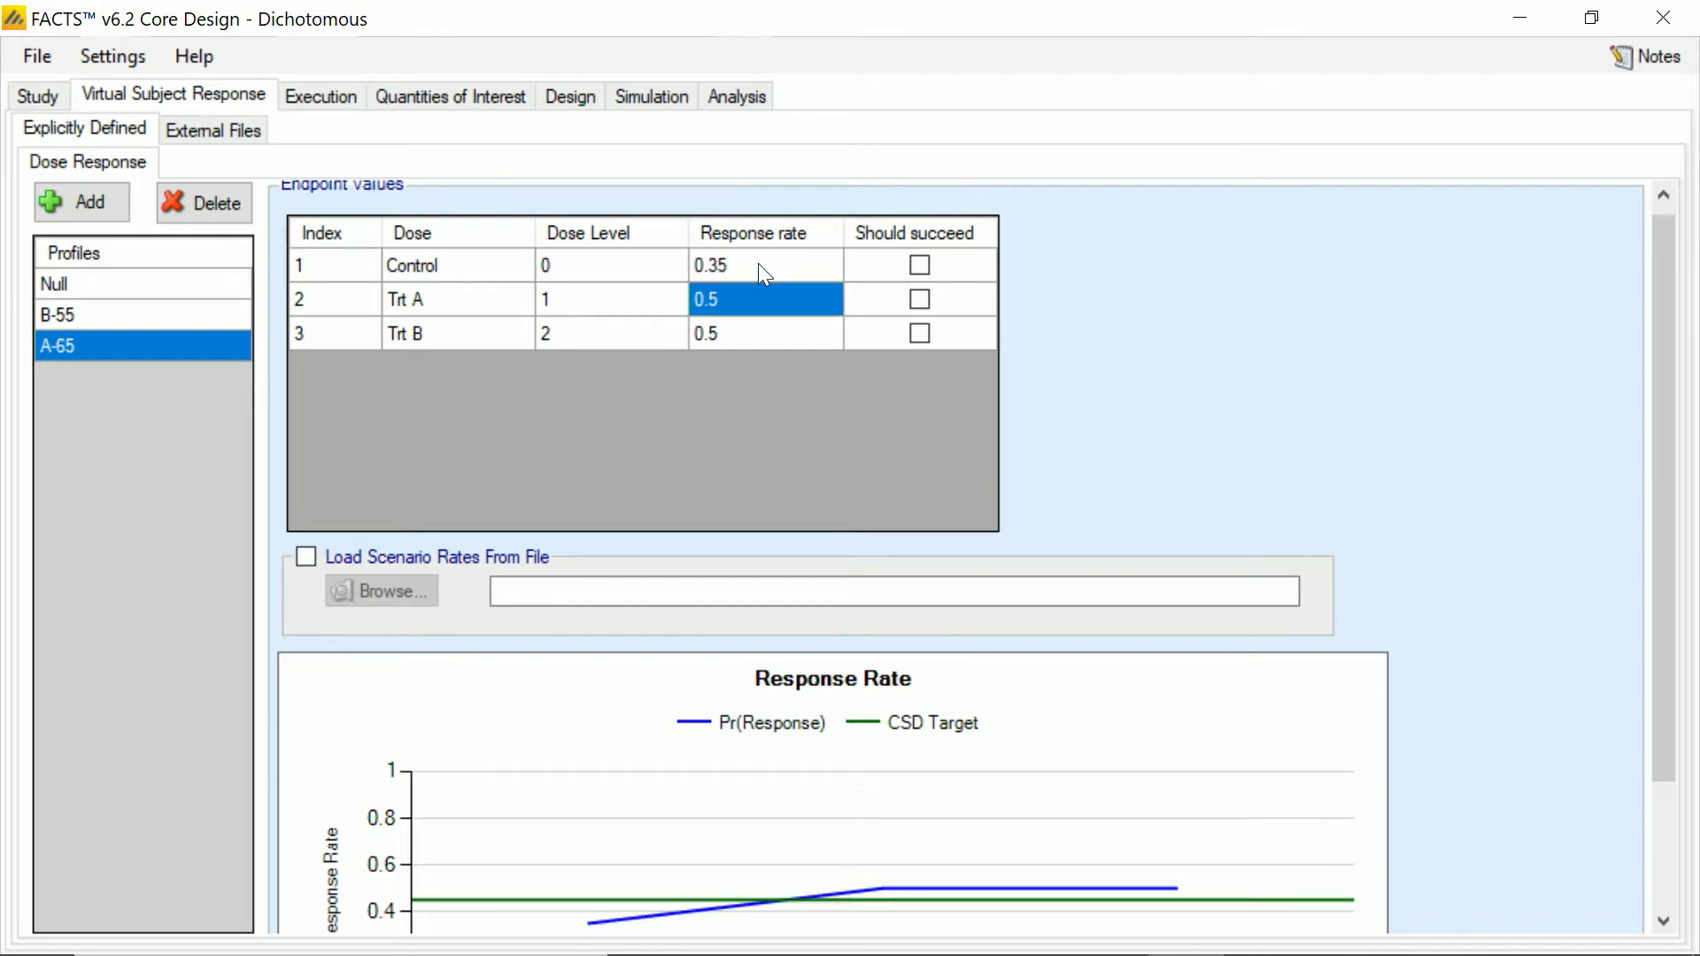
type("0")
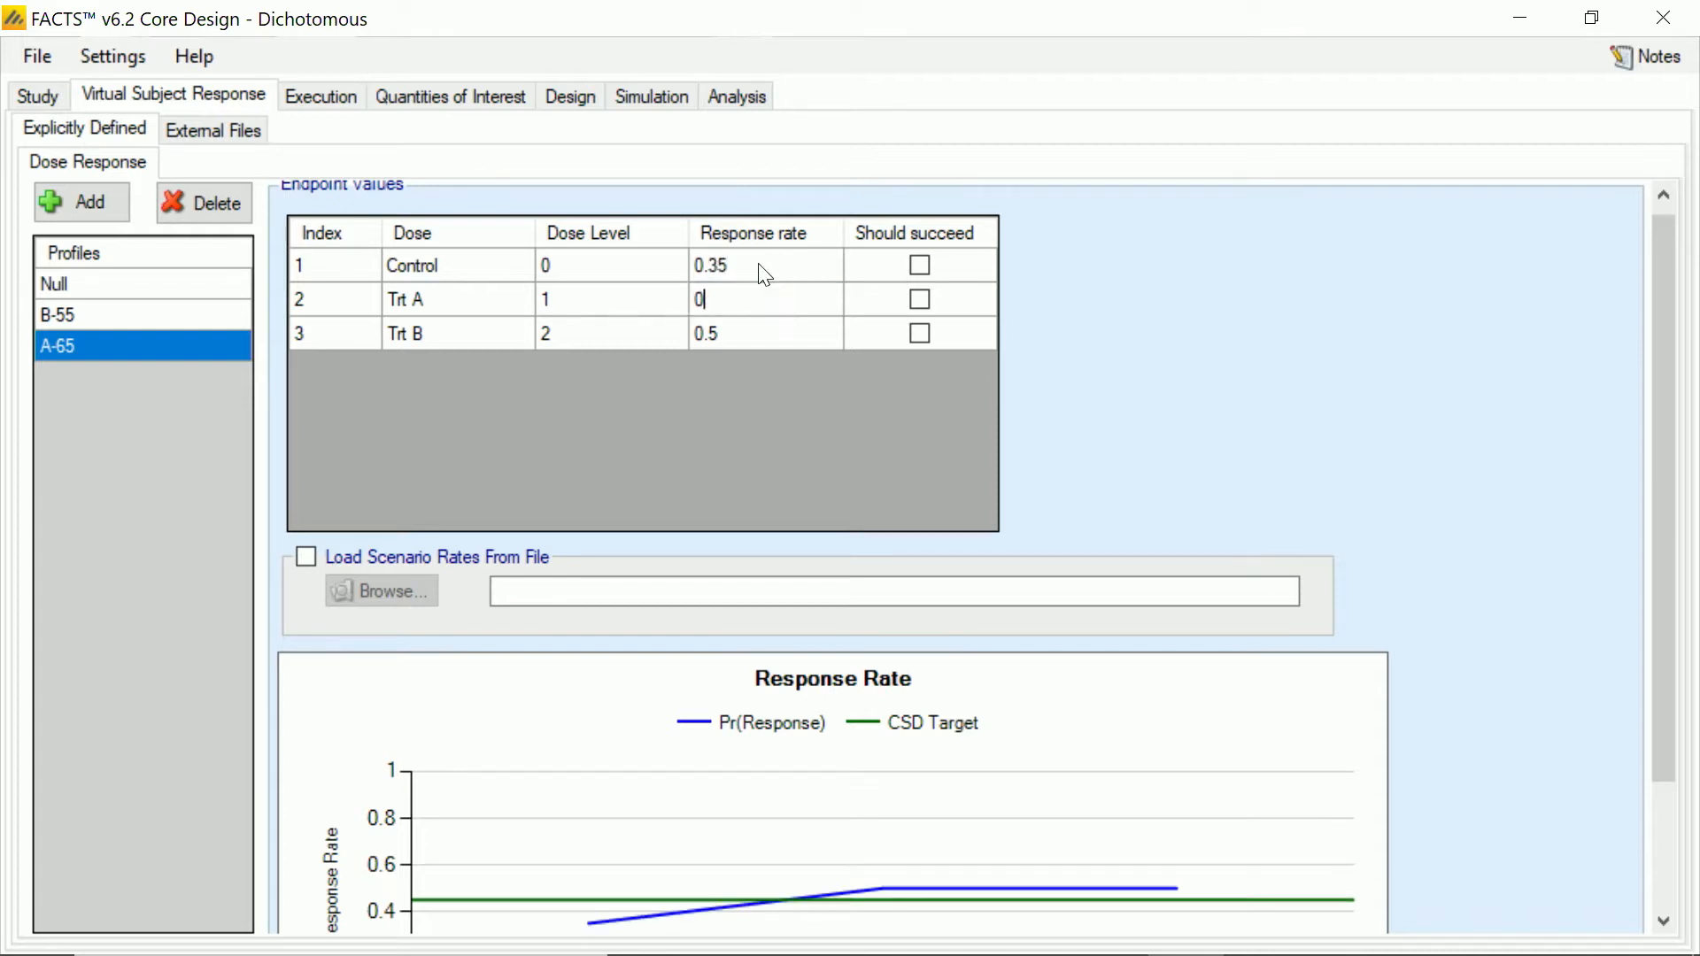
type(".65")
left_click(921, 299)
left_click(783, 328)
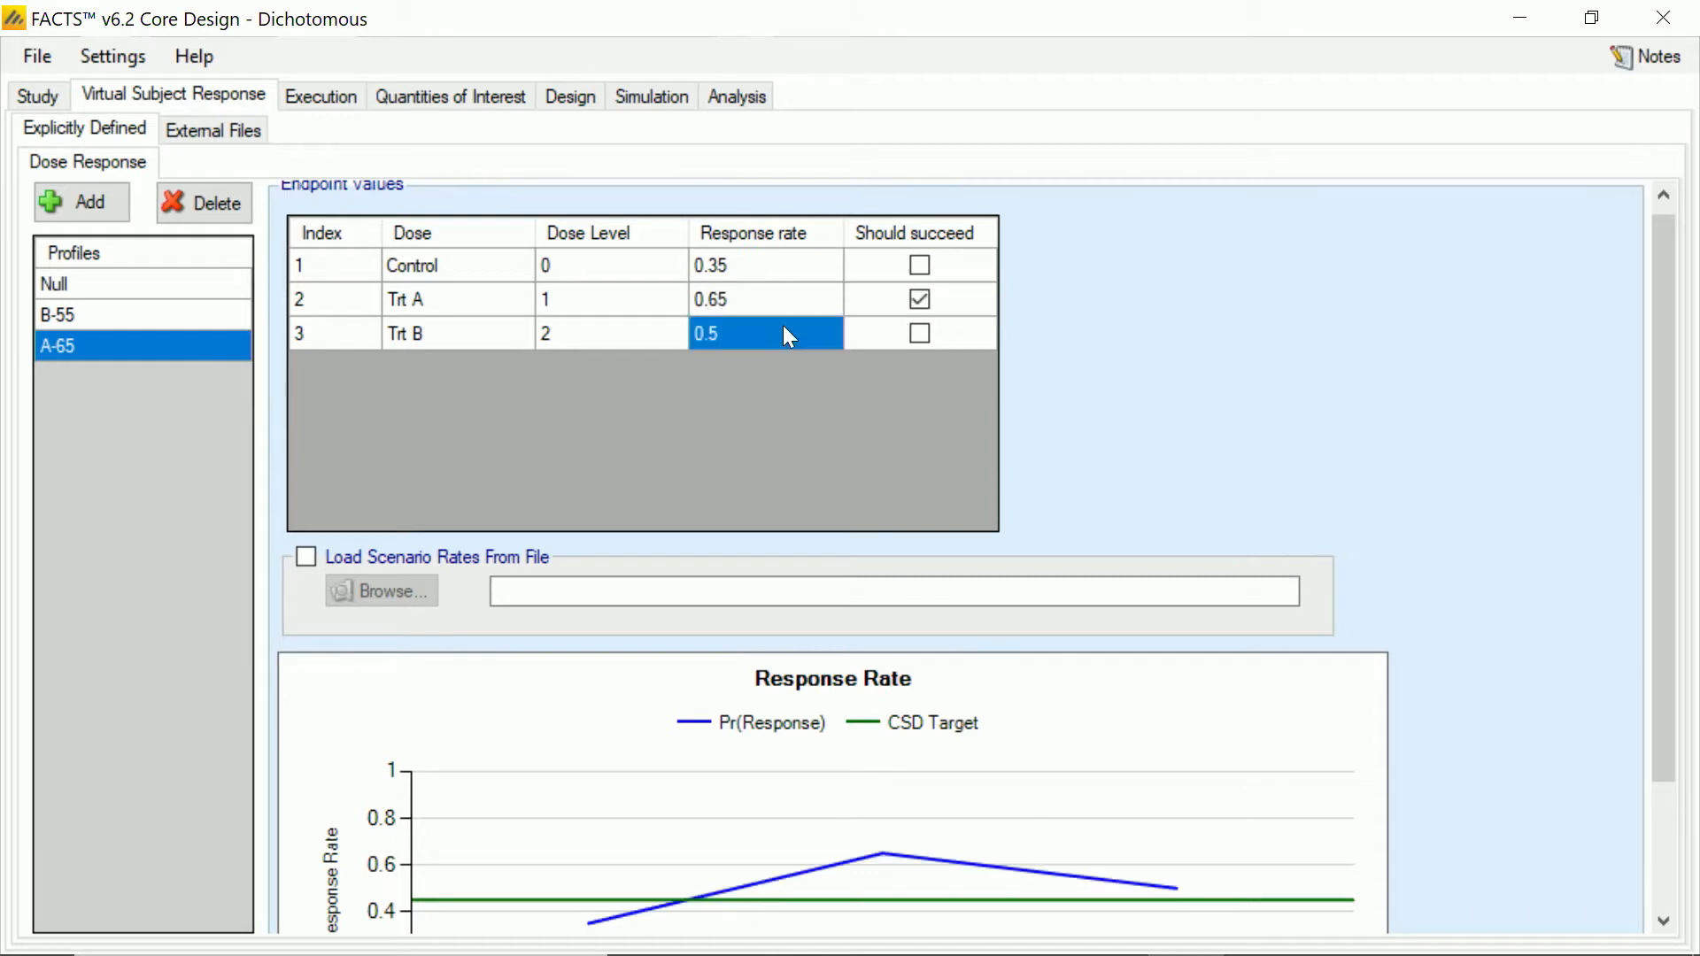
type("0.35")
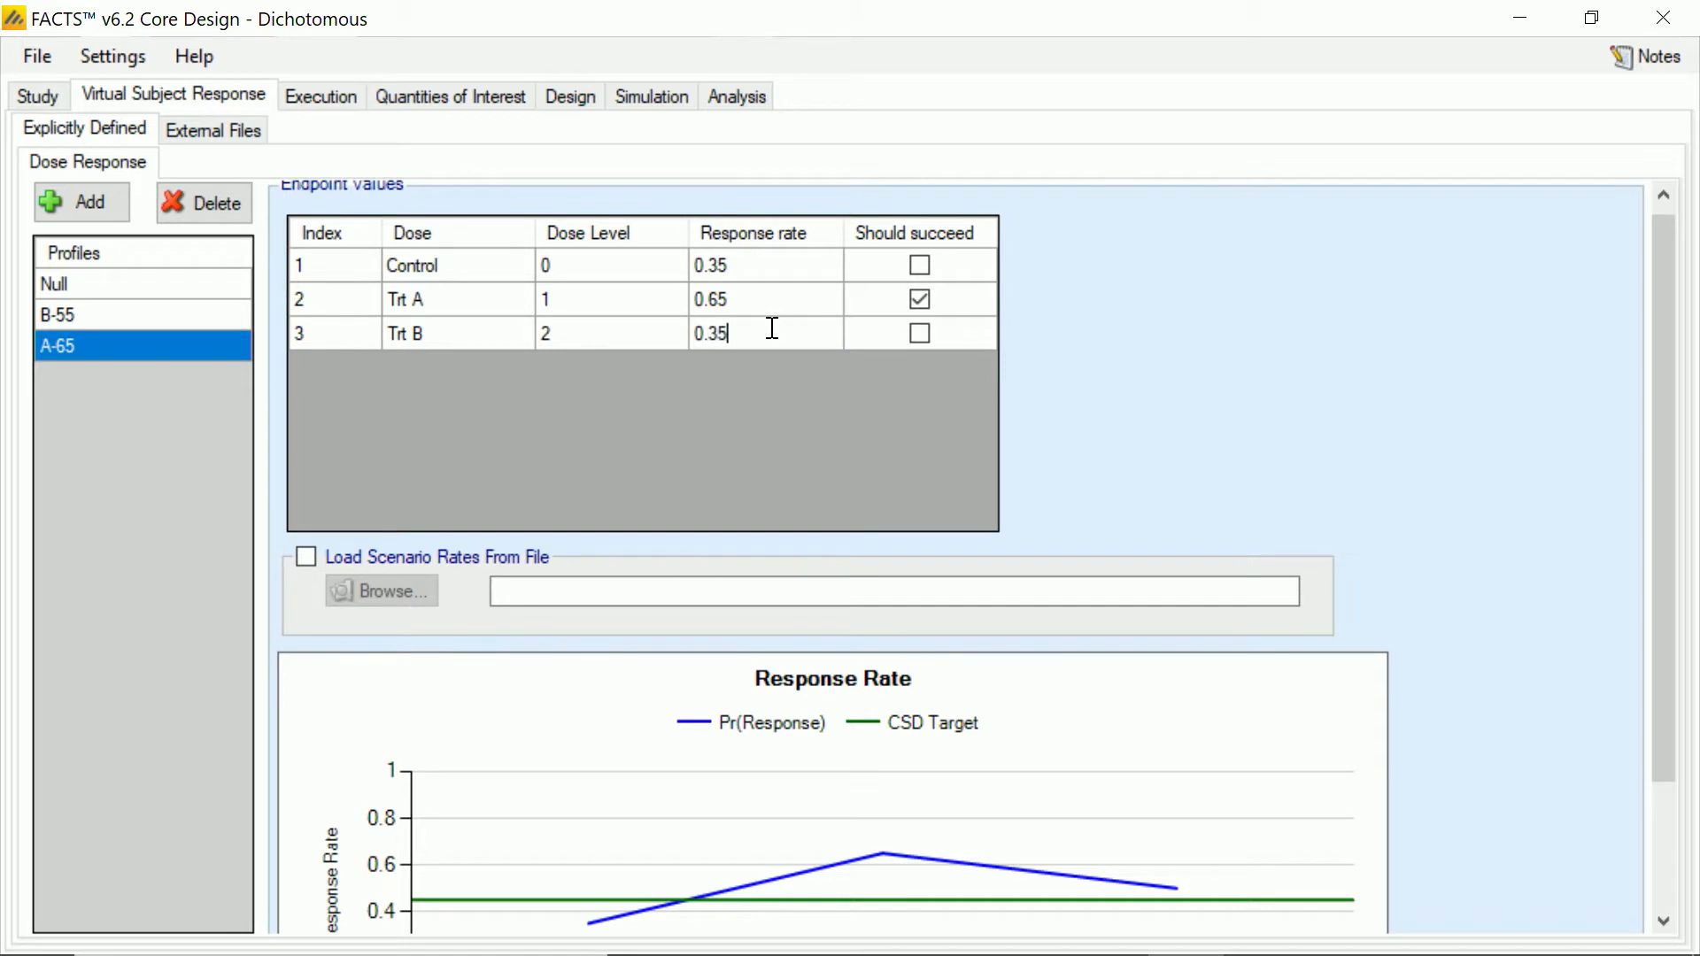
Step: Add another dose response profile and name it both-55
left_click(105, 205)
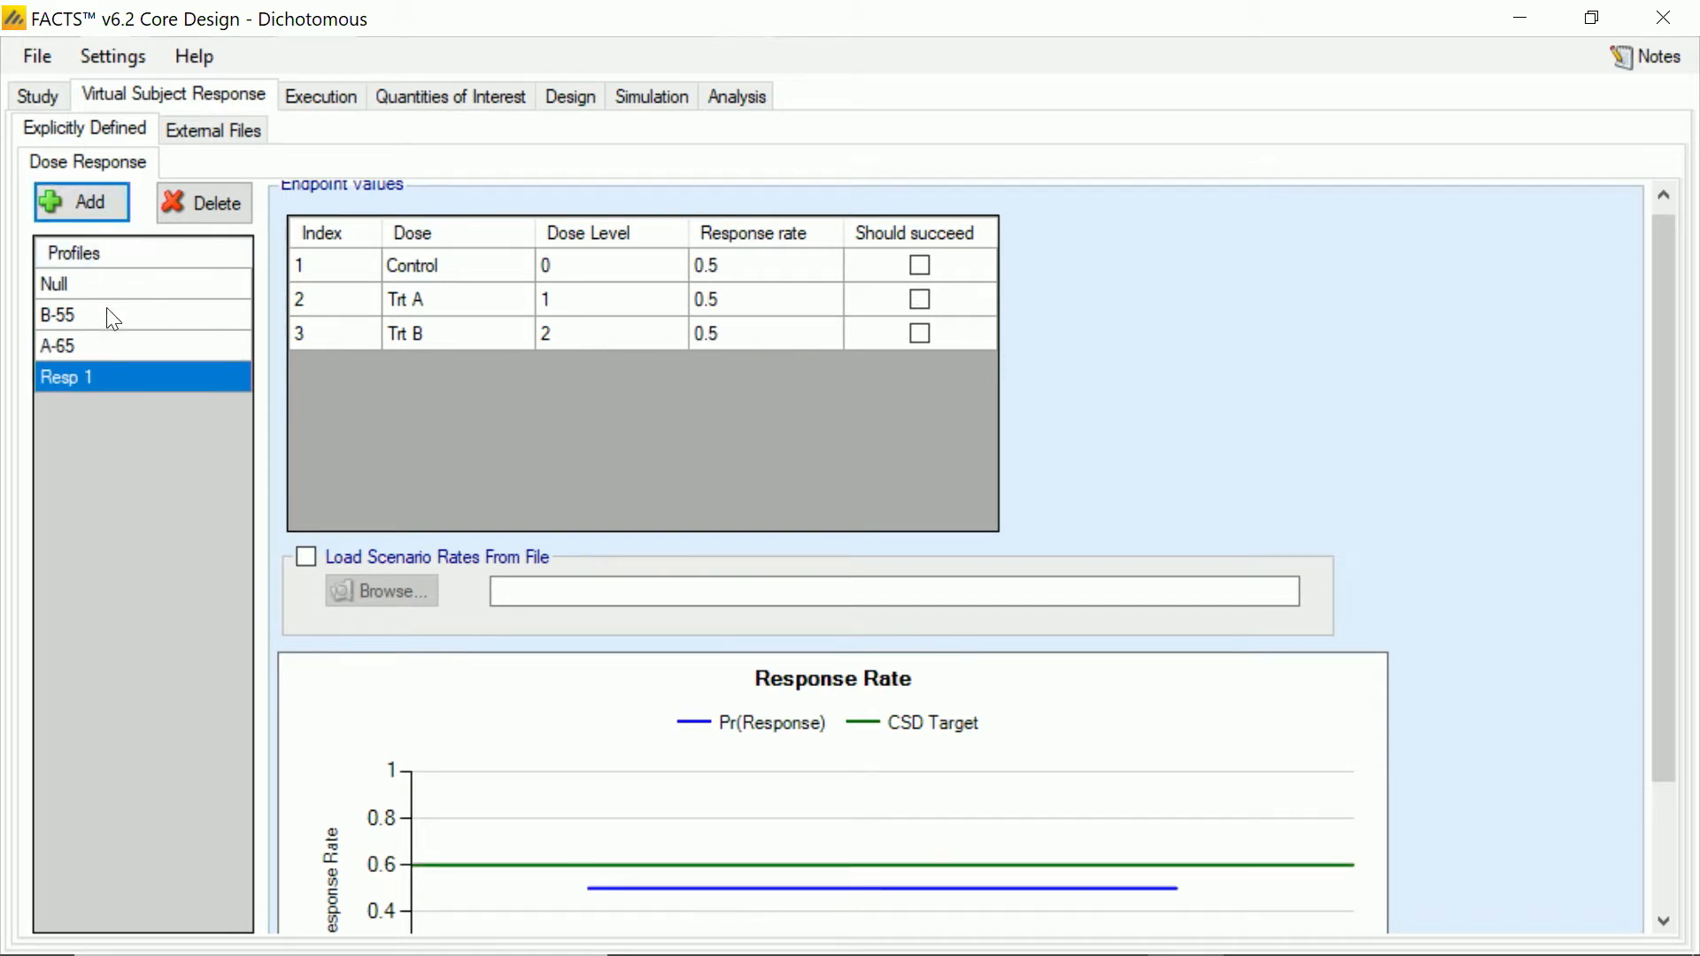
left_click(123, 378)
type("bot")
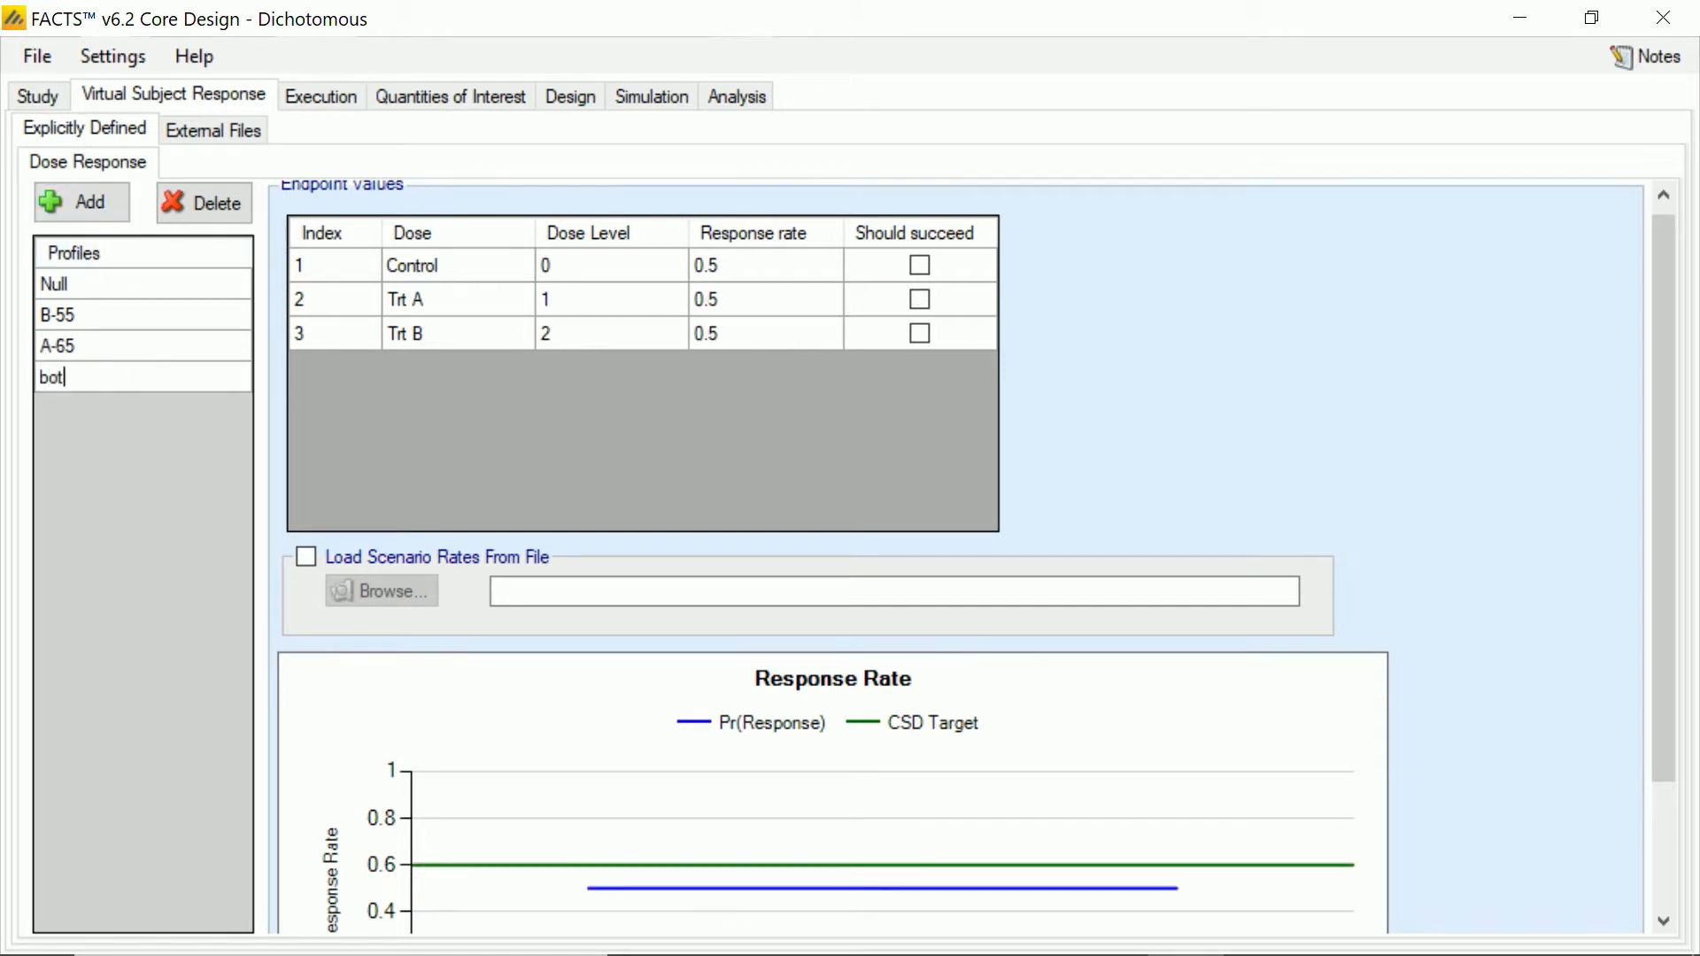
type("h-55")
key("Return")
Step: In the both-55 profile, set response rates of 0.35 for Control and 0.55 for Trt A and Trt B, marking both treatments as should succeed
left_click(735, 274)
type("0")
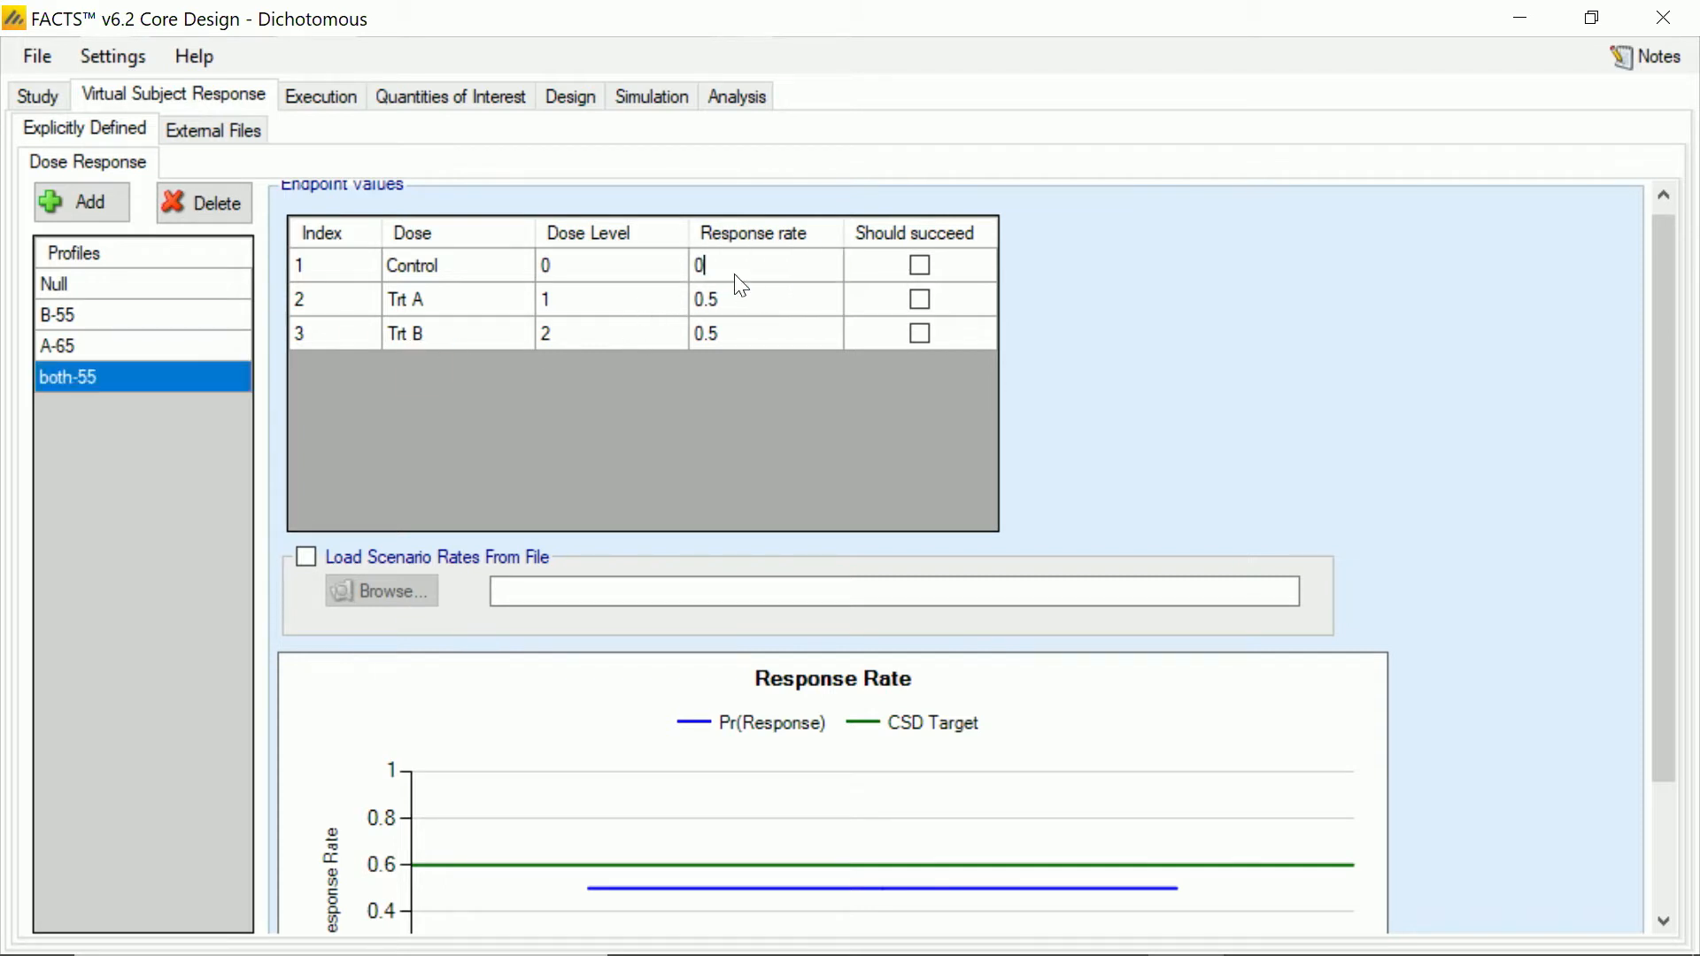
type(".35")
key("Return")
type("0.35")
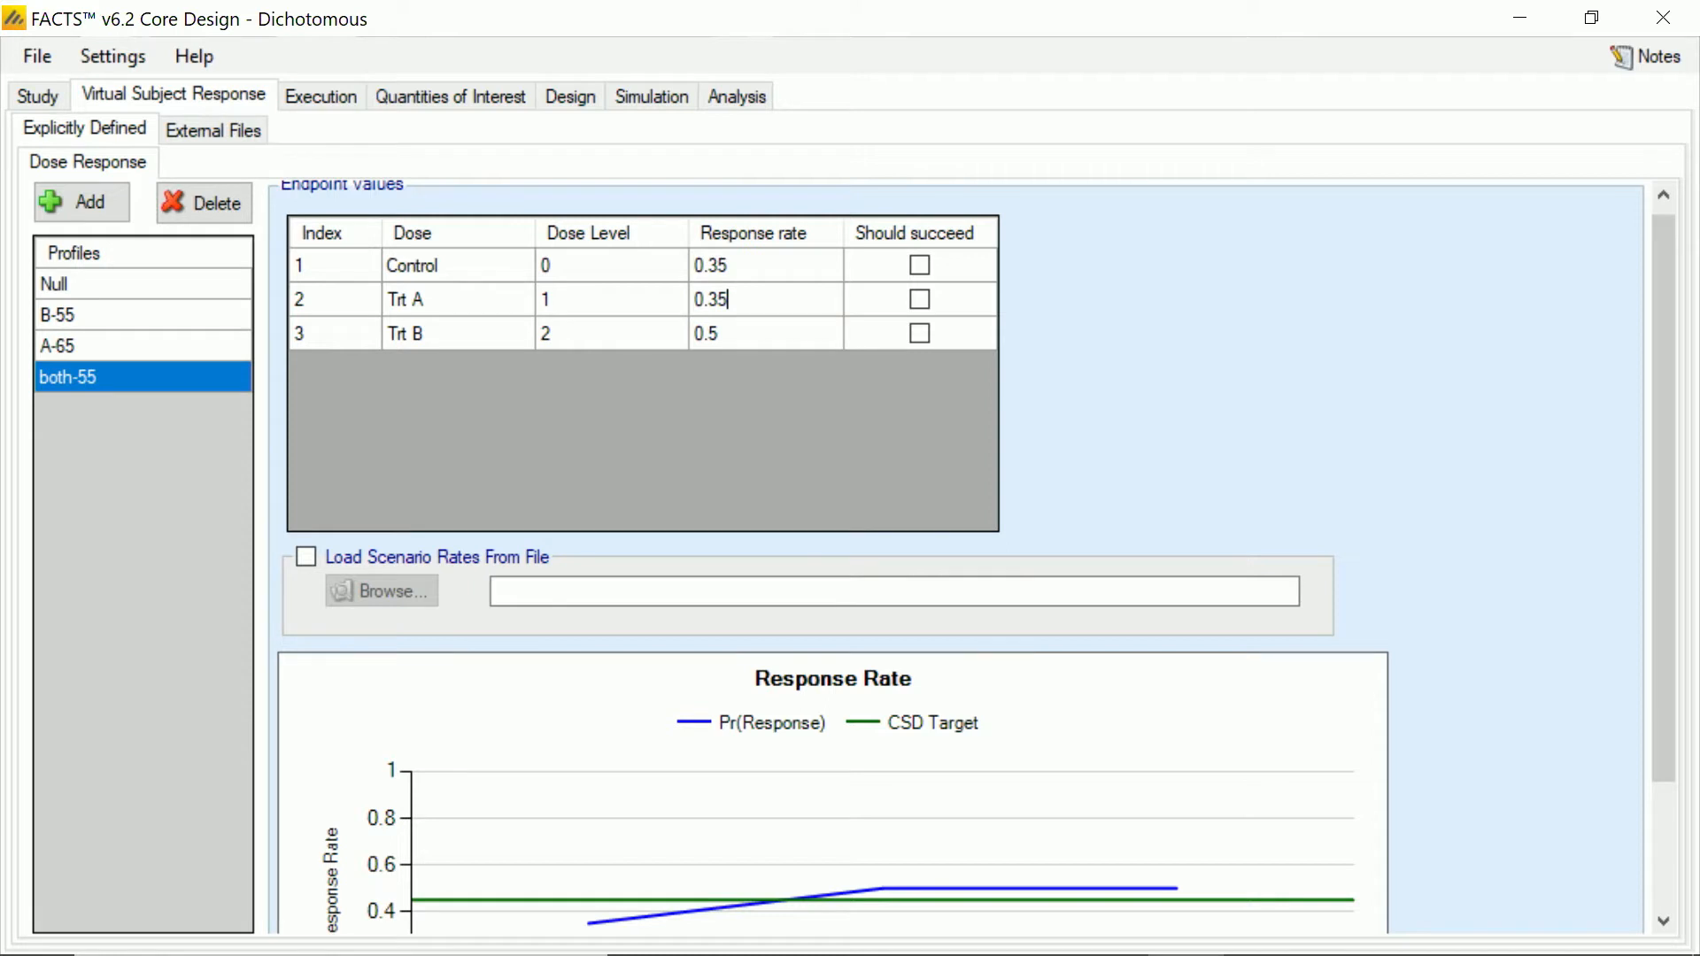
key("BackSpace")
key("BackSpace")
type("55")
key("Return")
type("0.55")
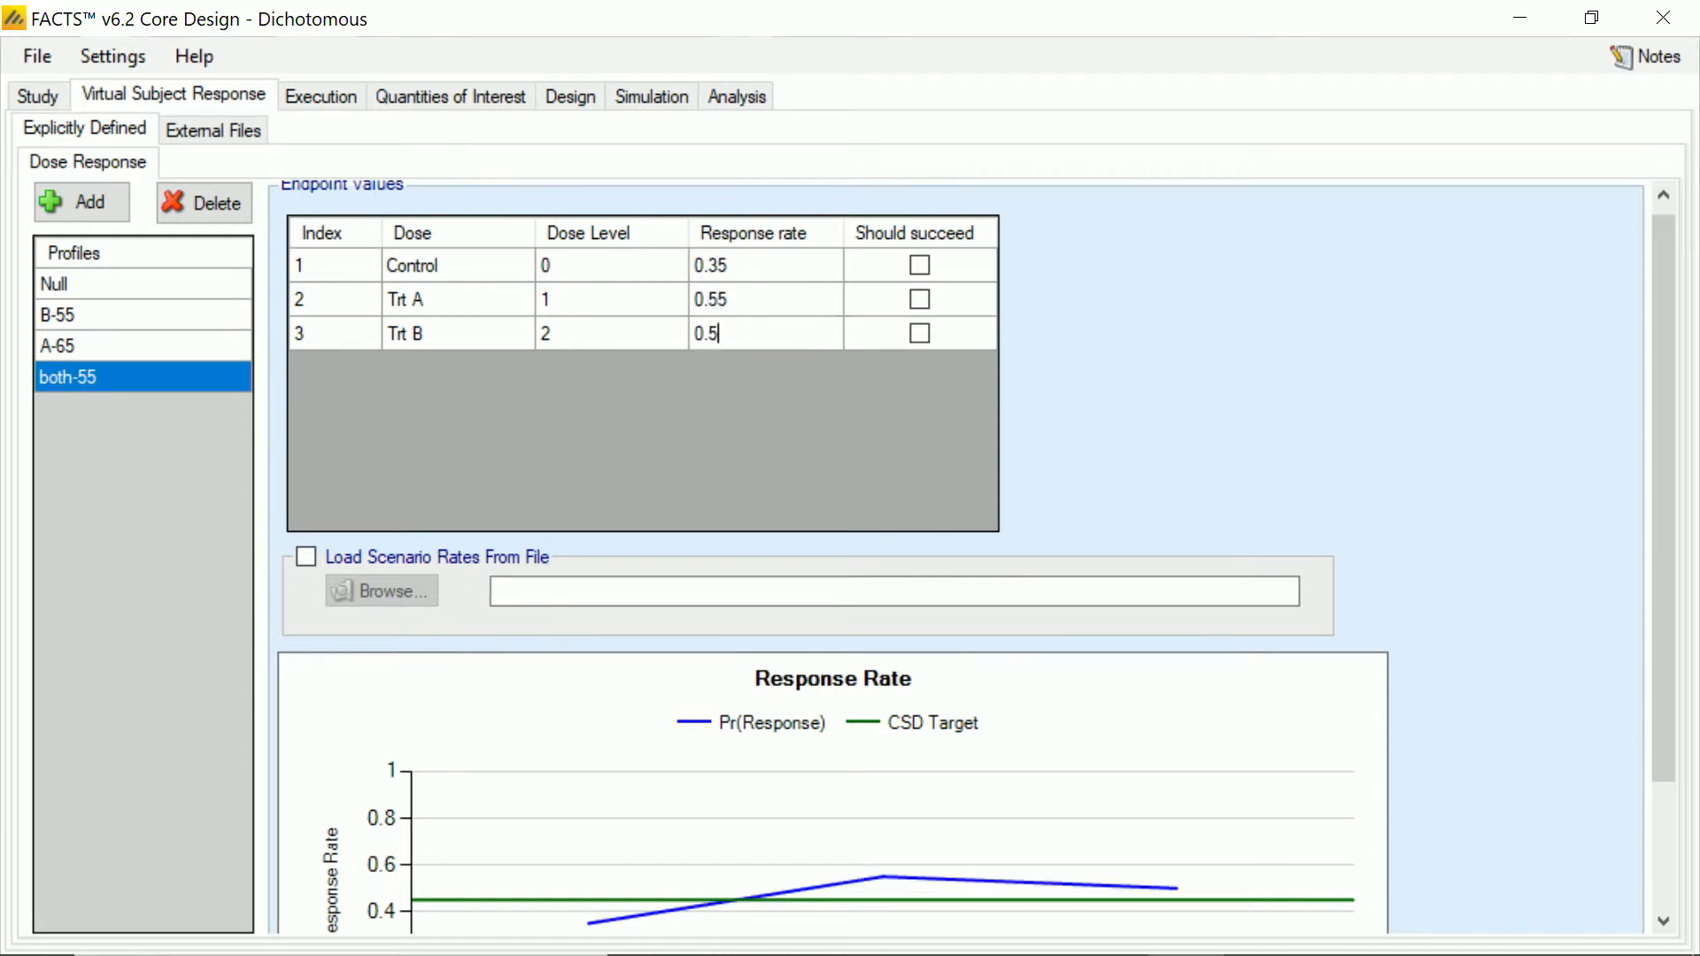
left_click(921, 301)
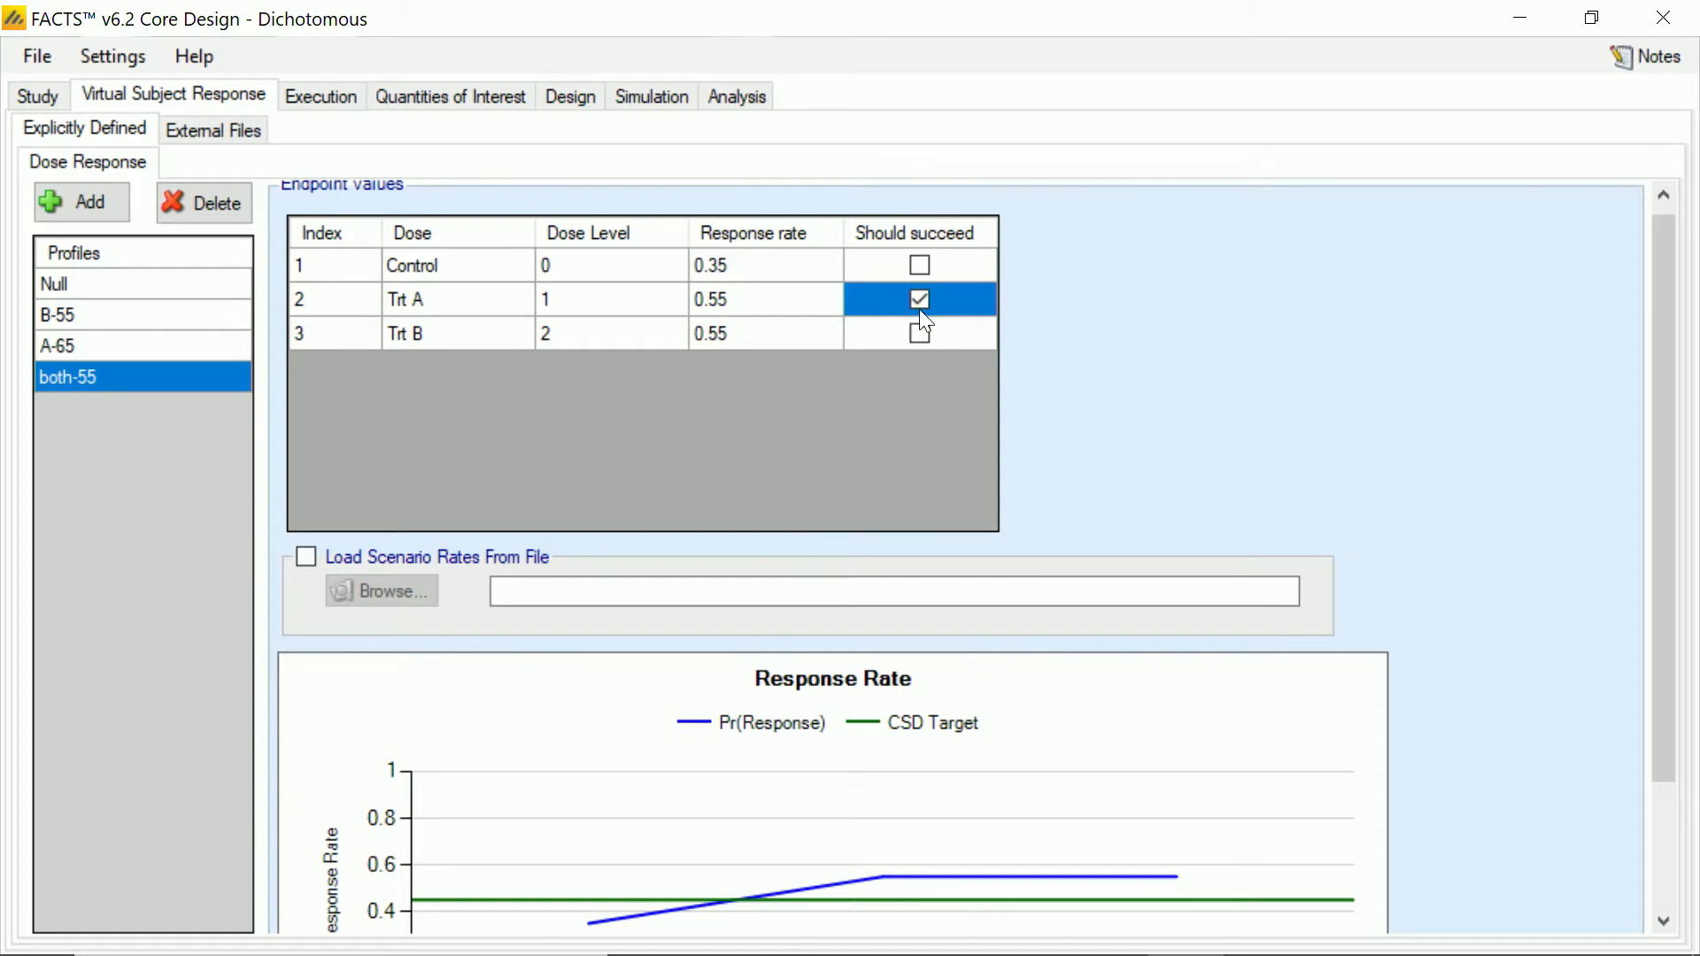
left_click(921, 335)
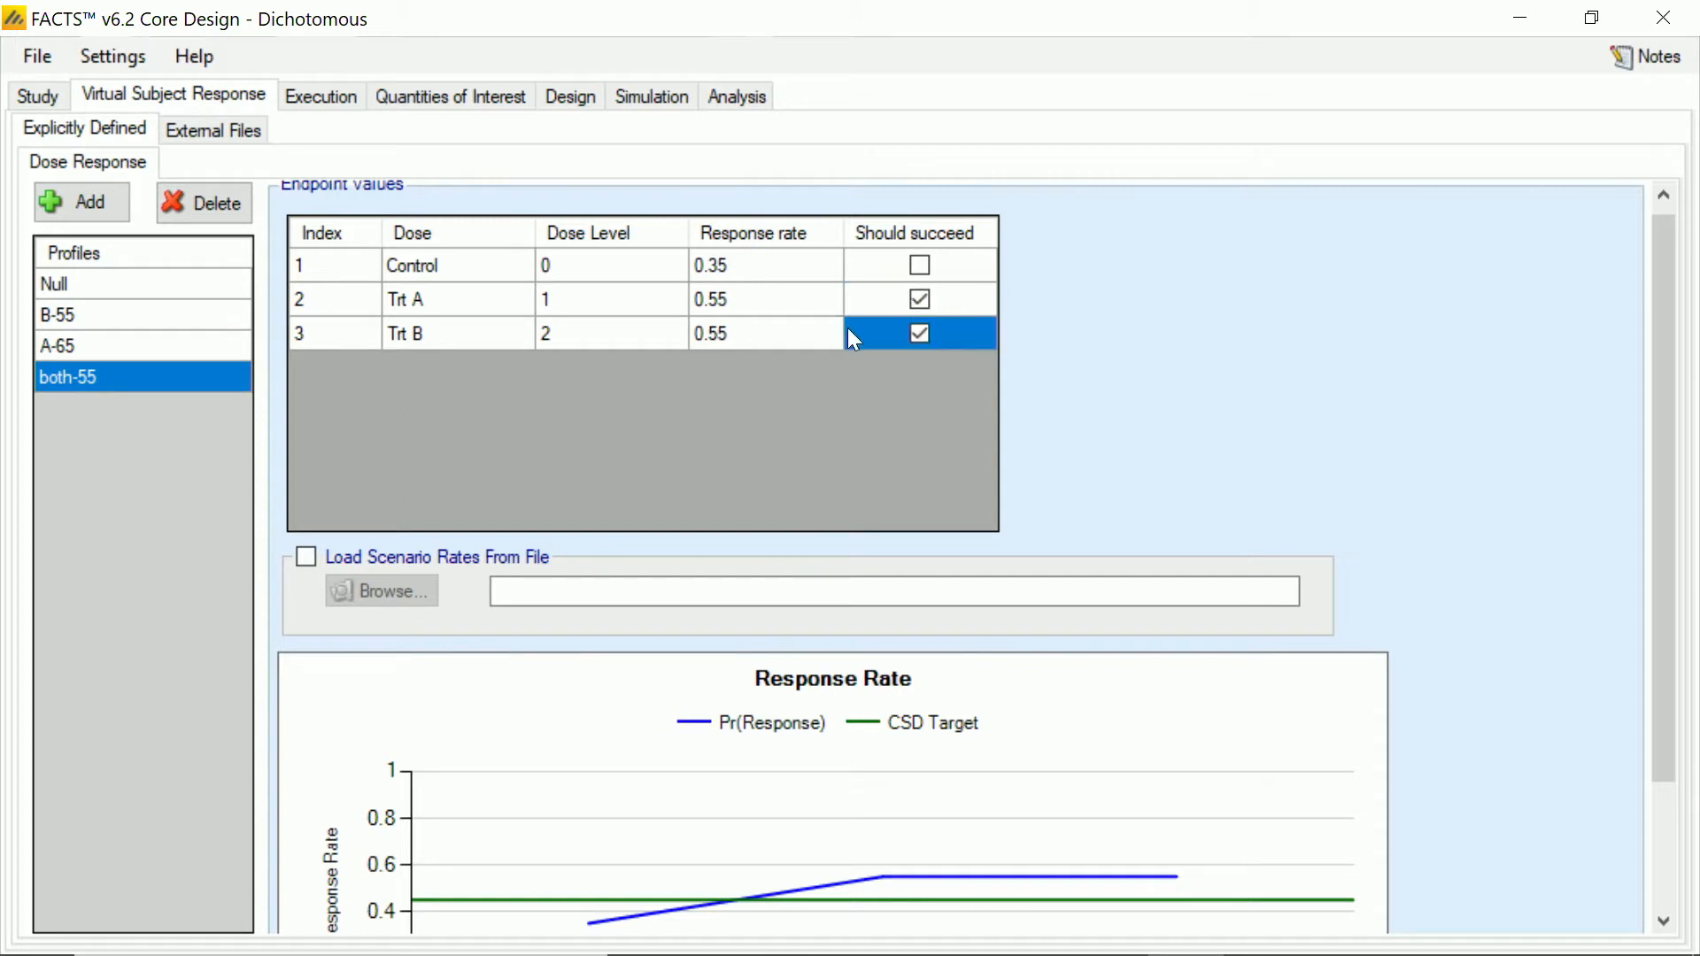
Step: Add a fifth dose response profile and name it B-55-A-65
left_click(117, 197)
left_click(121, 403)
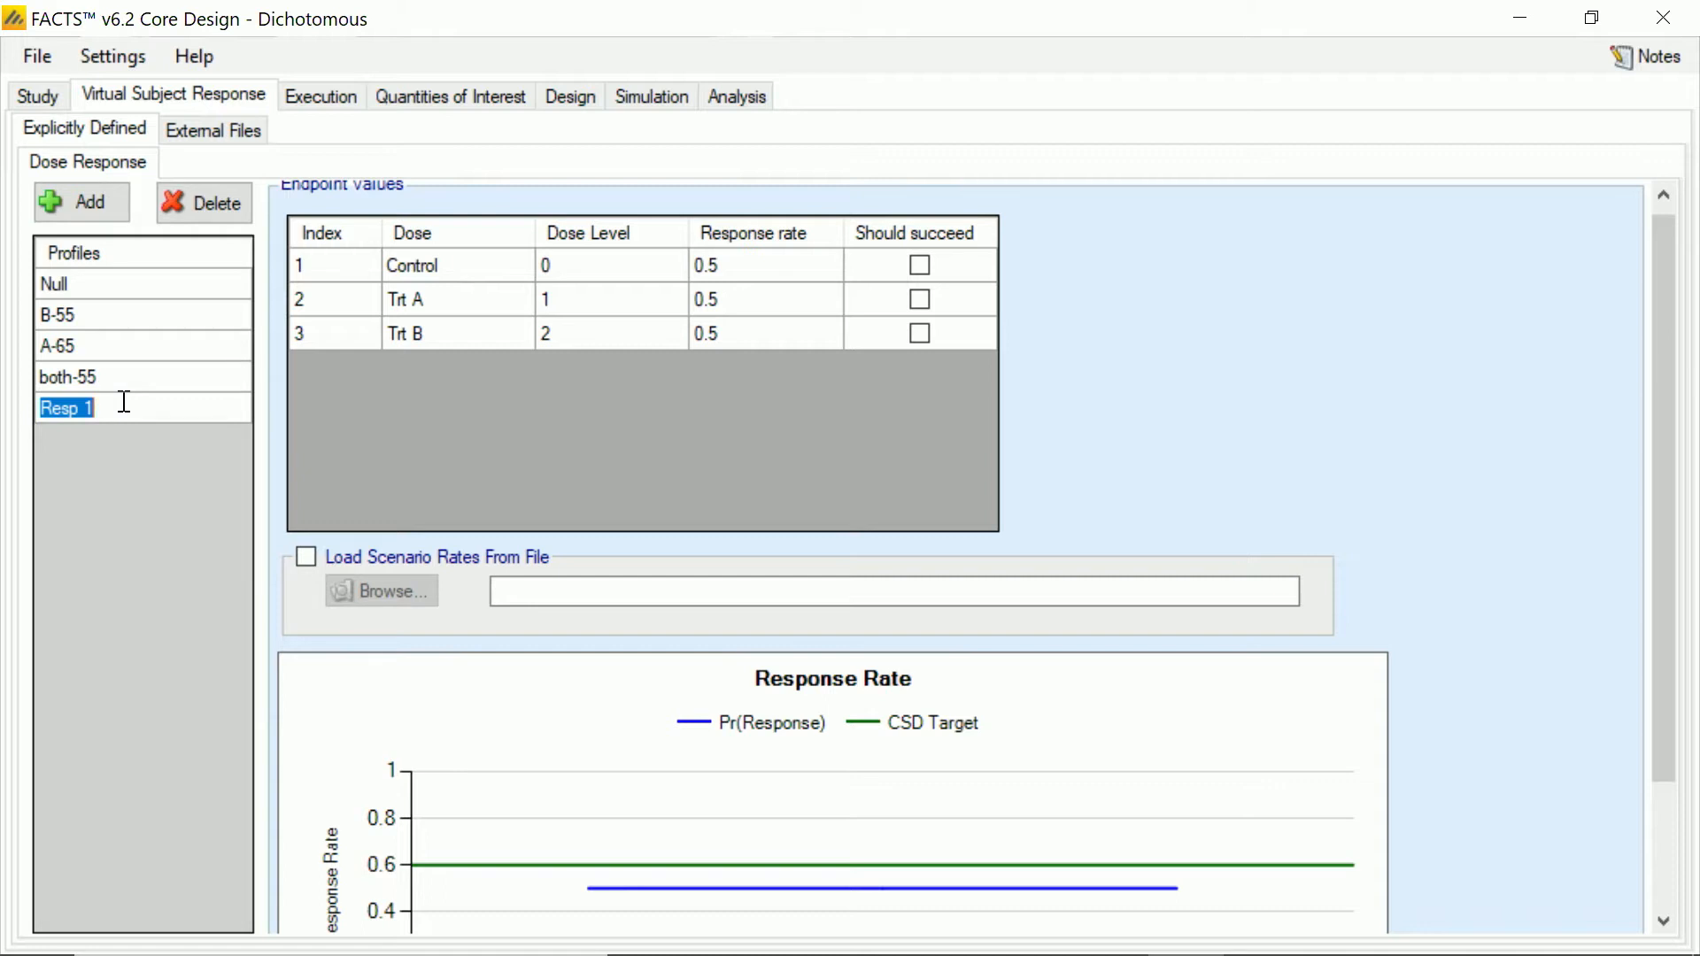
type("B-55-A-5")
key("BackSpace")
type("65")
Step: In the B-55-A-65 profile, set response rates of 0.35 for Control, 0.65 for Trt A and 0.55 for Trt B, marking Trt A as should succeed
left_click(772, 271)
type("0.35")
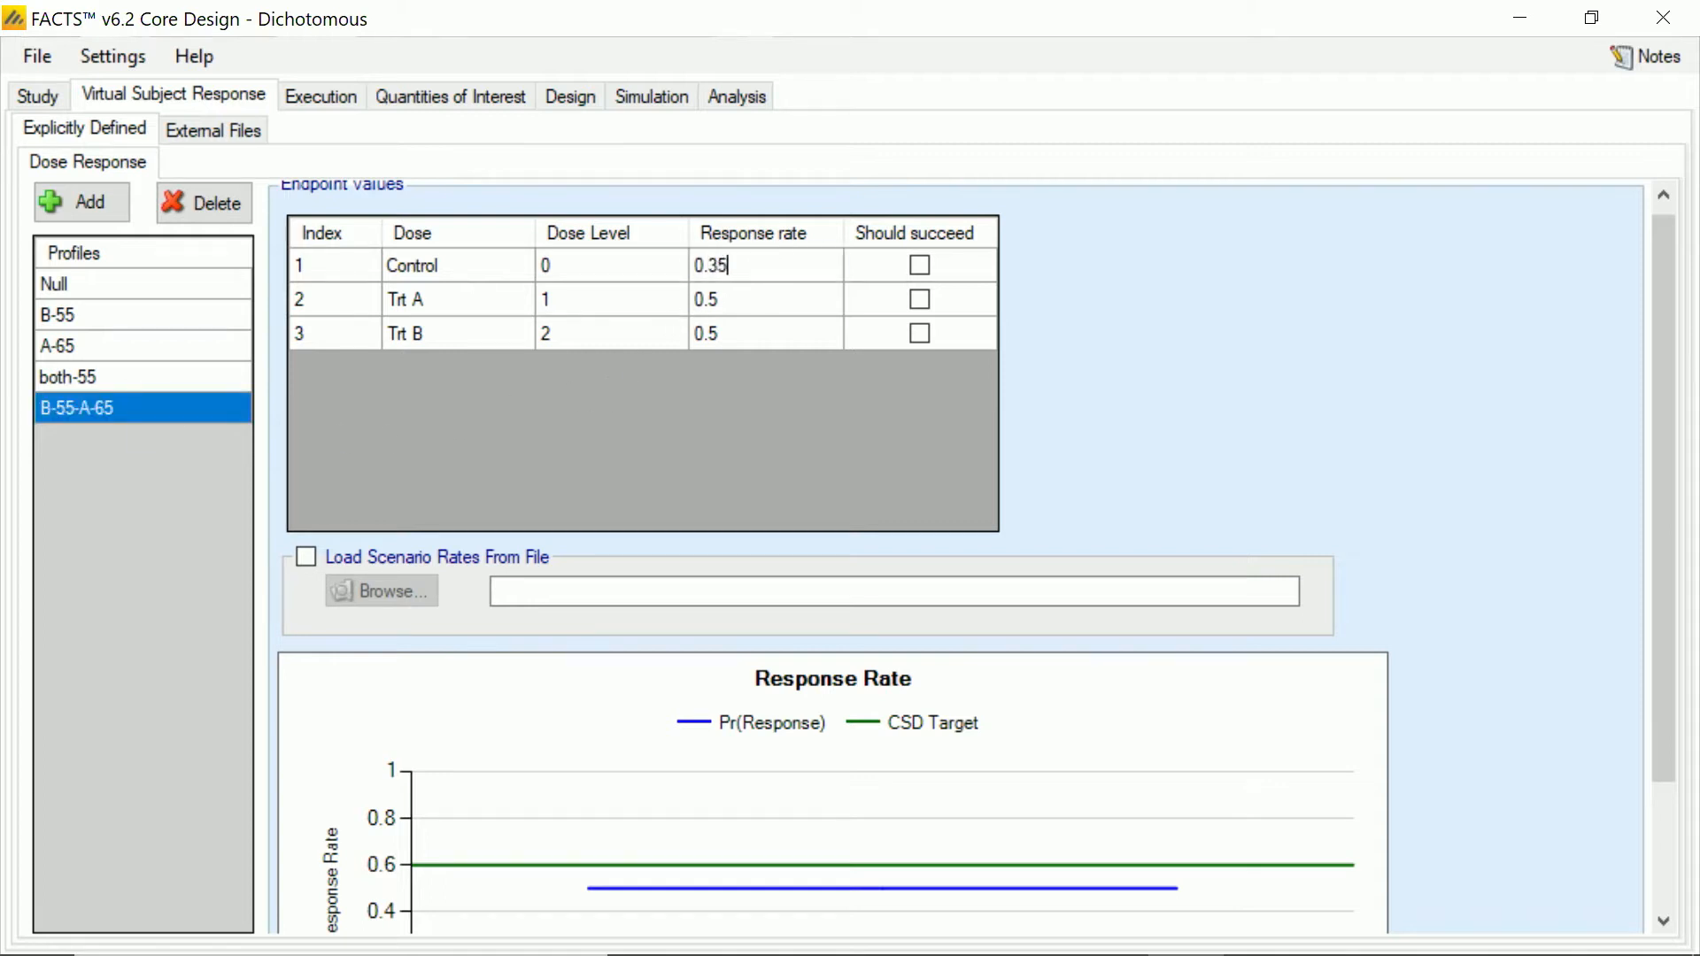
left_click(785, 305)
type("0.65")
left_click(783, 326)
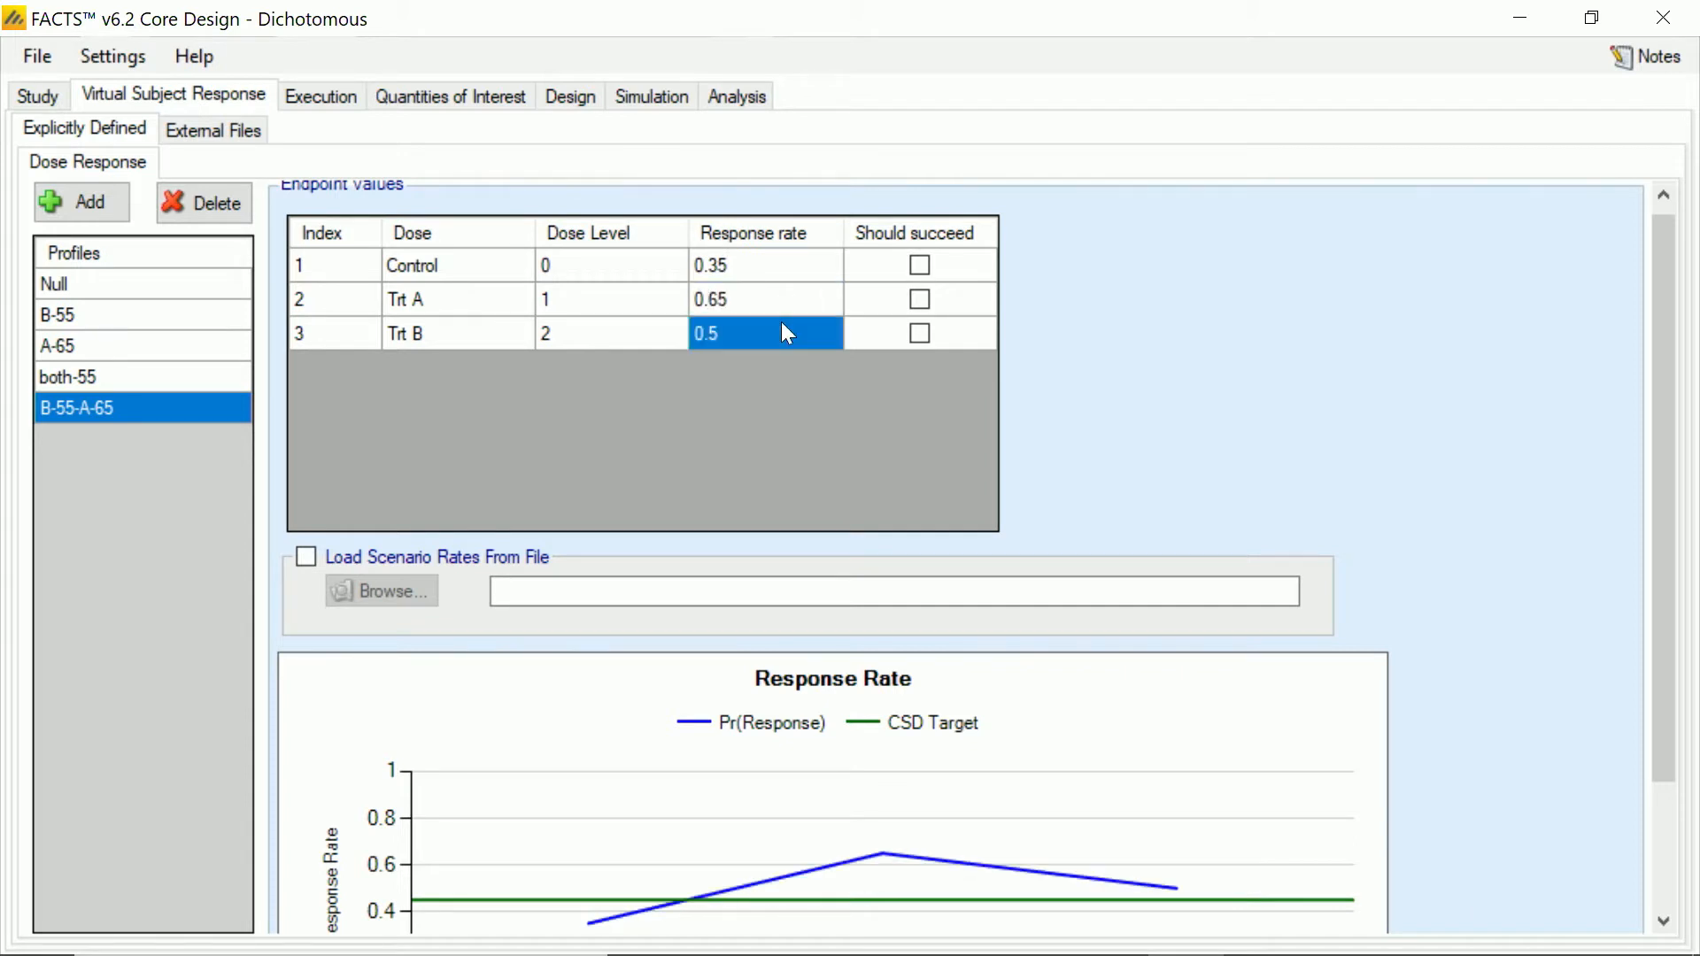
type("0.55")
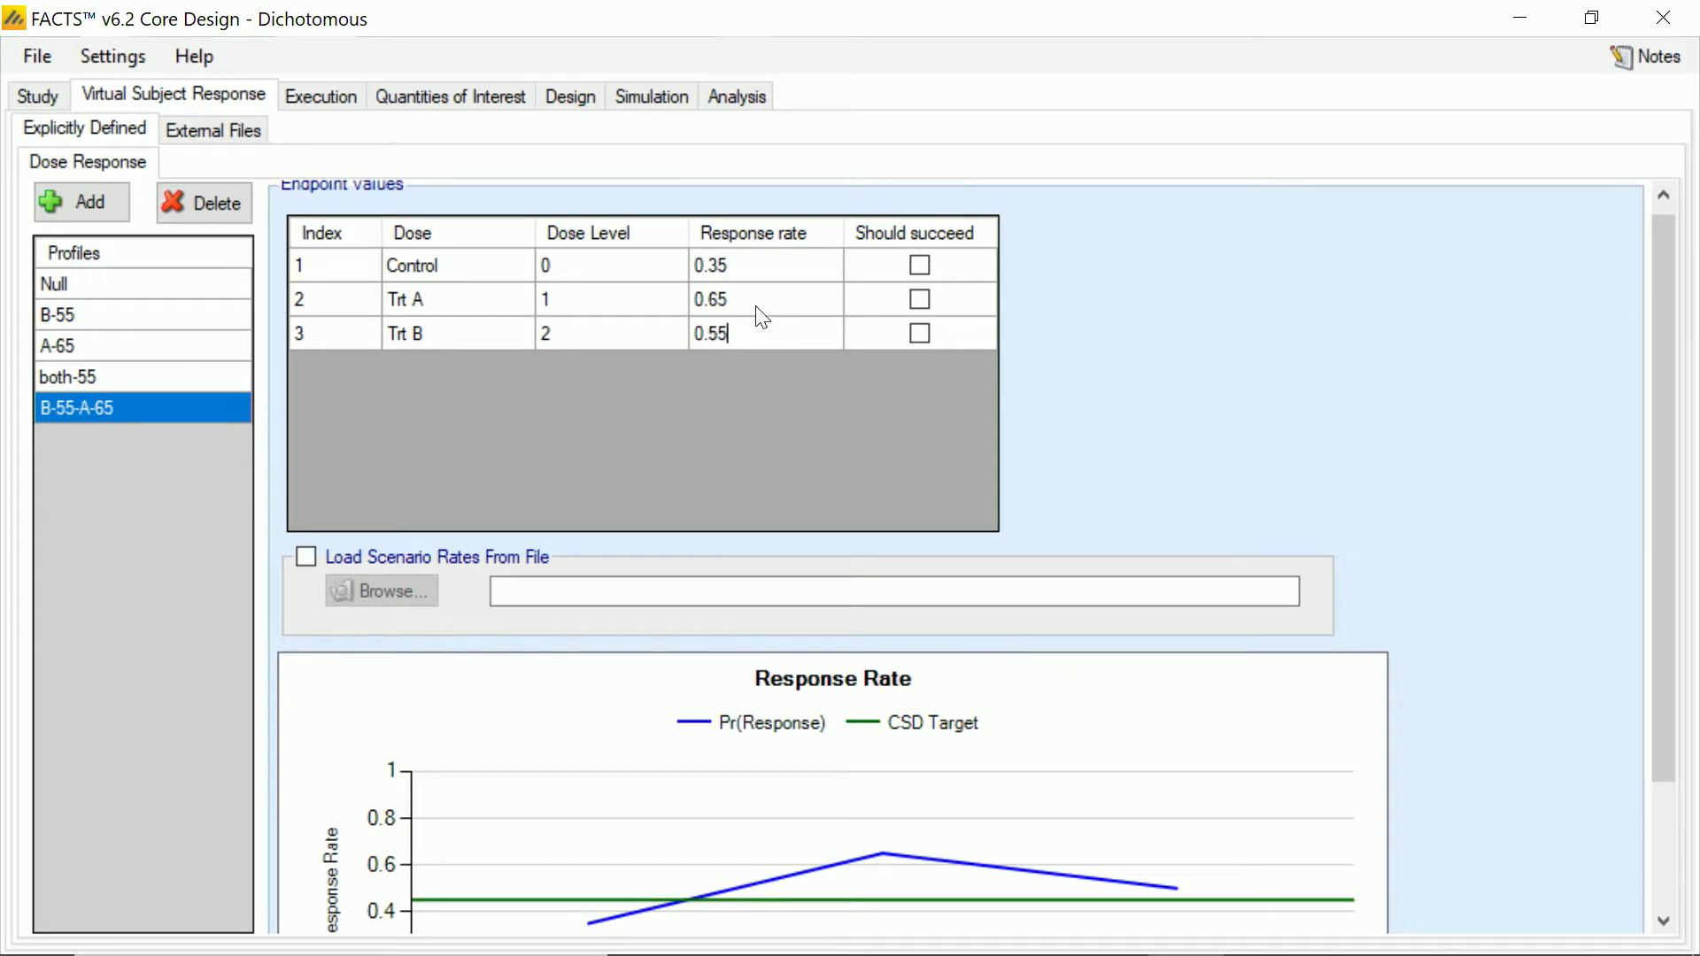
left_click(923, 301)
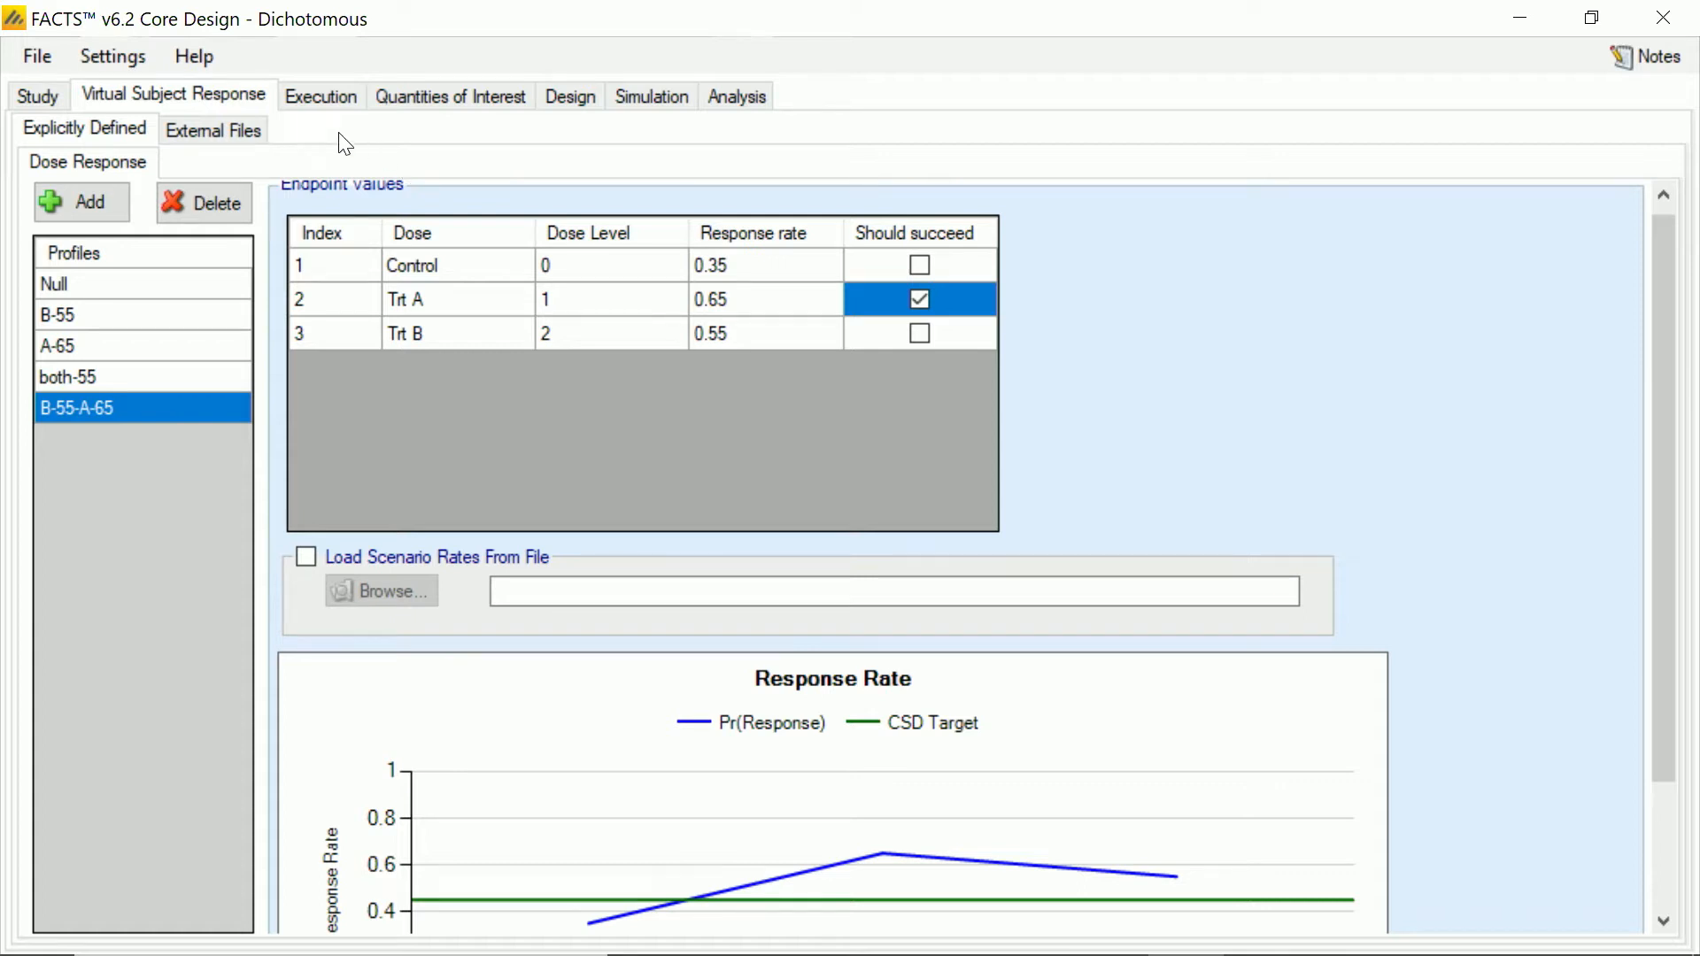
Step: Add an accrual profile with a peak accrual rate of 6.5 people per week for Region 1, and open the dropout rate settings
left_click(320, 96)
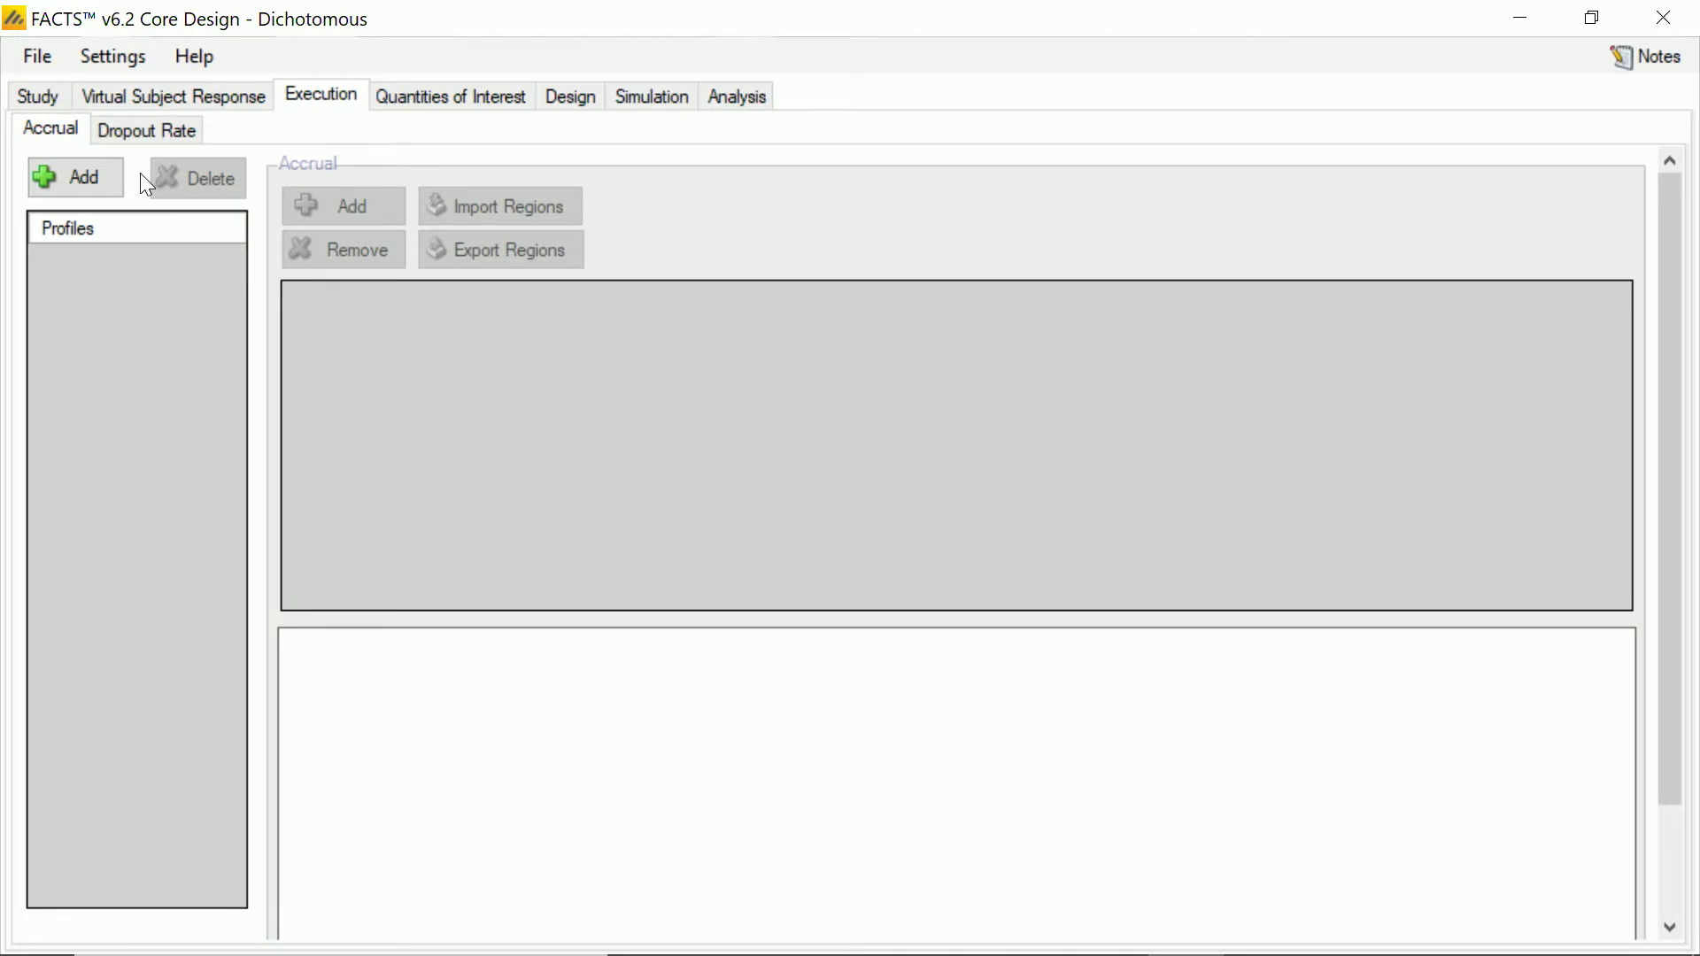
left_click(85, 177)
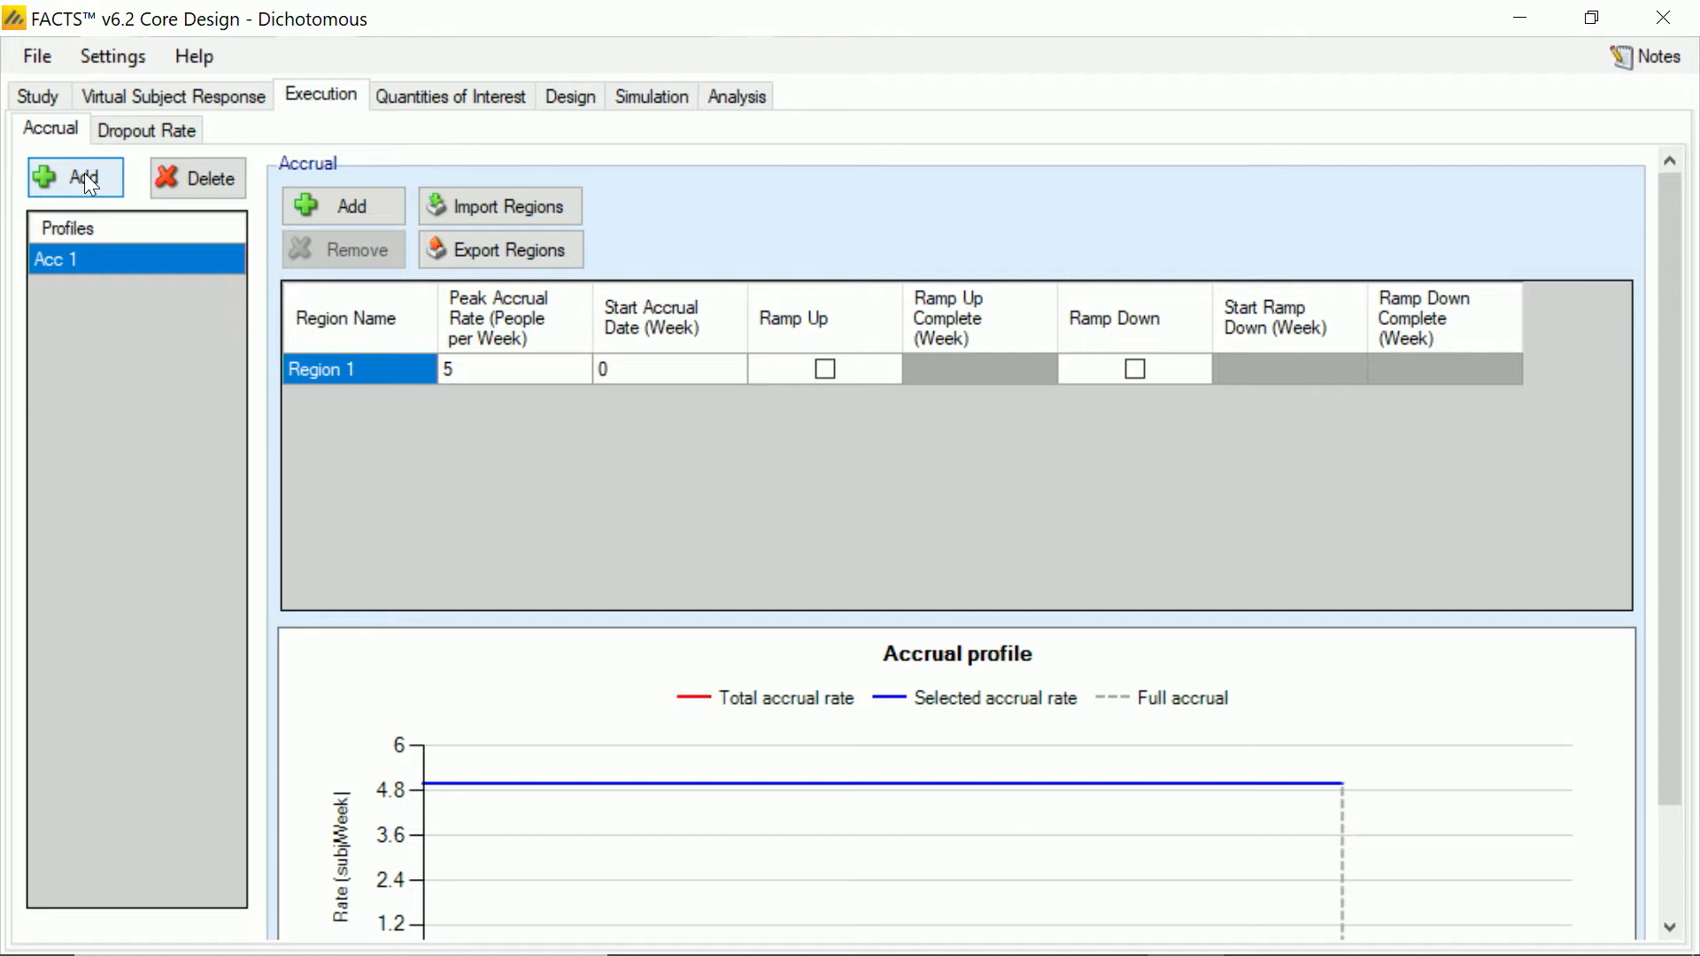
left_click(484, 378)
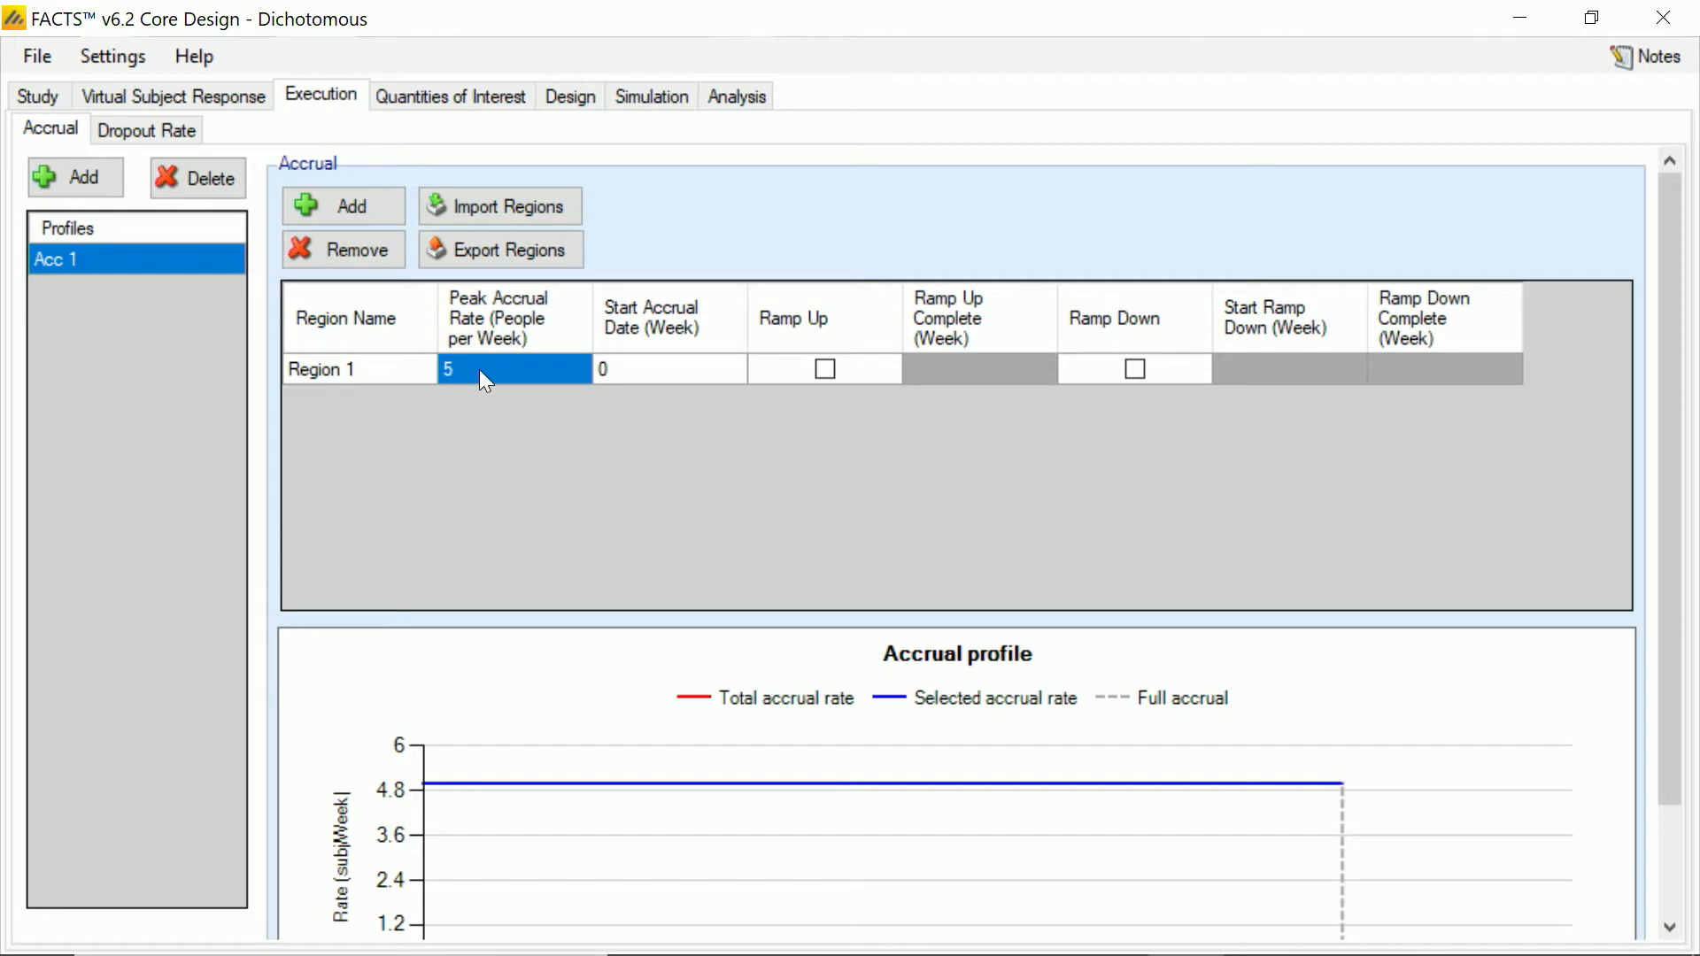
type("6.")
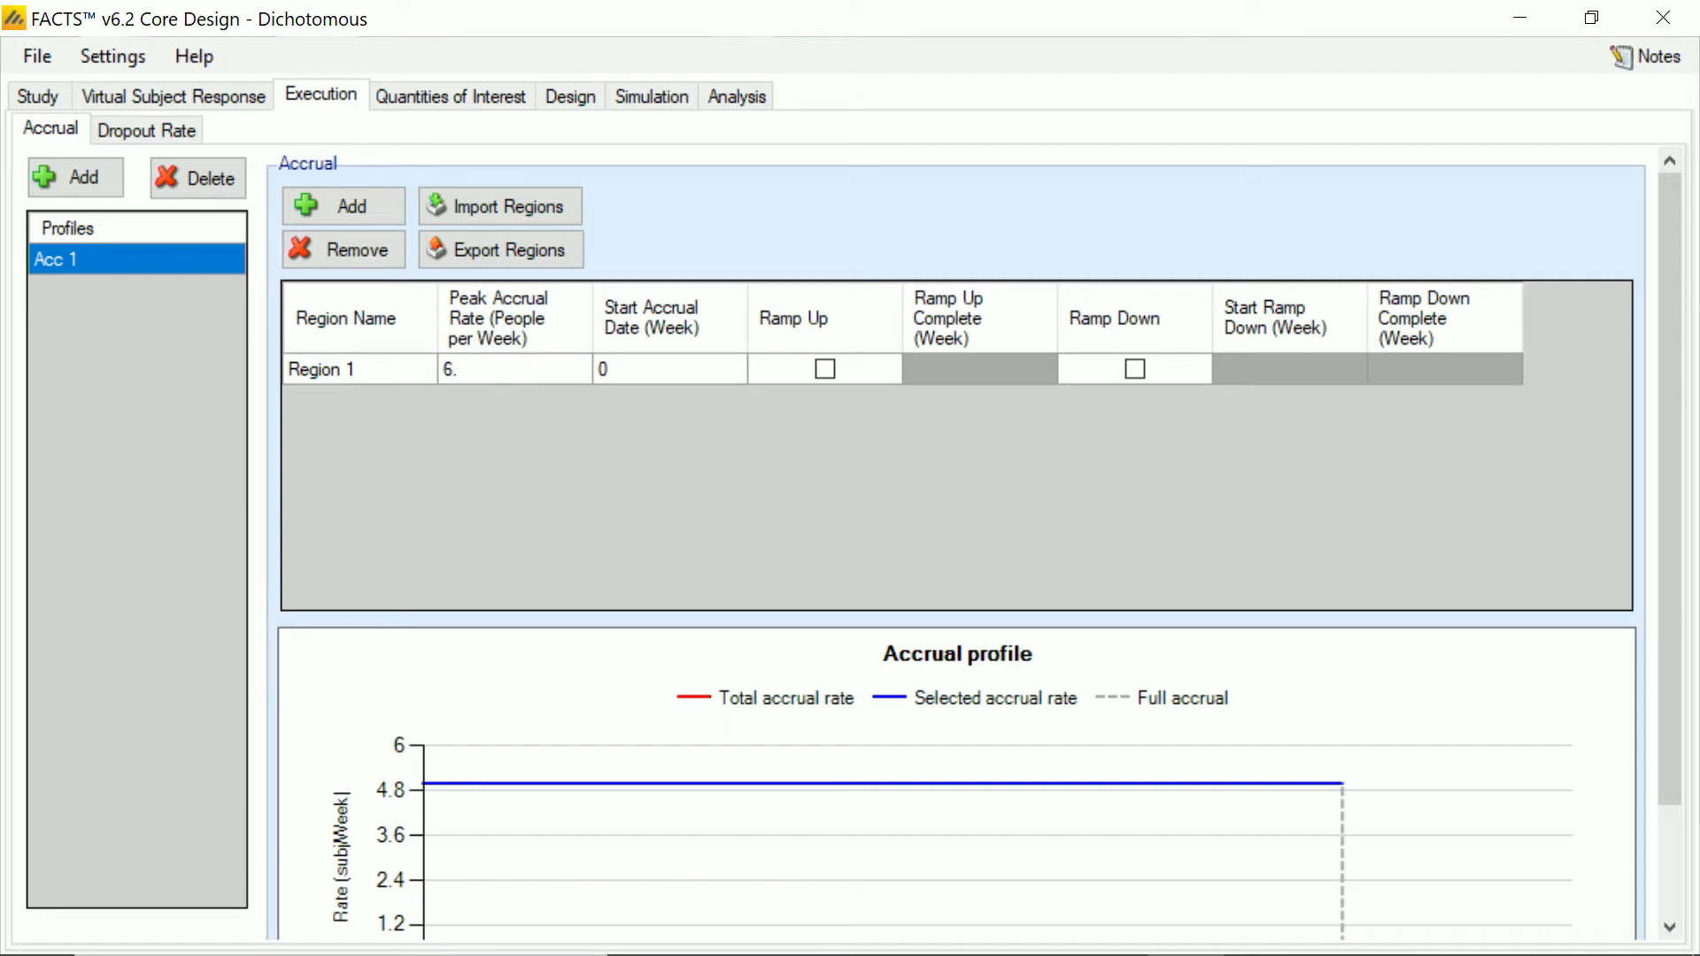
type("5")
key("Tab")
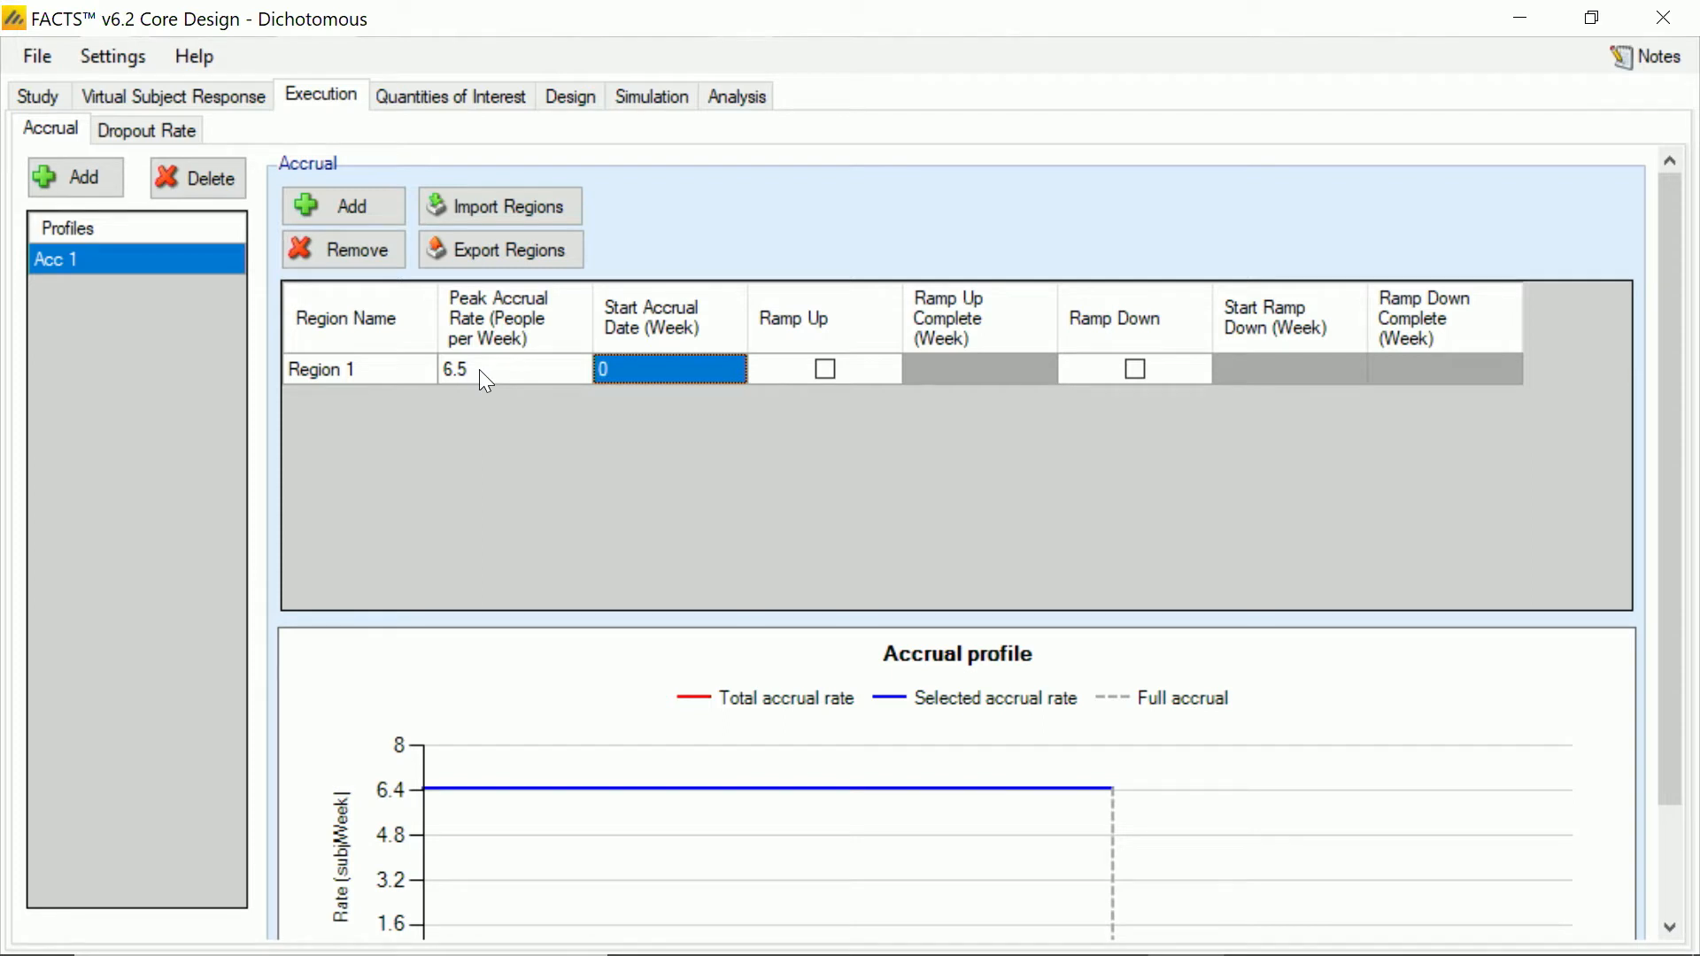
left_click(146, 130)
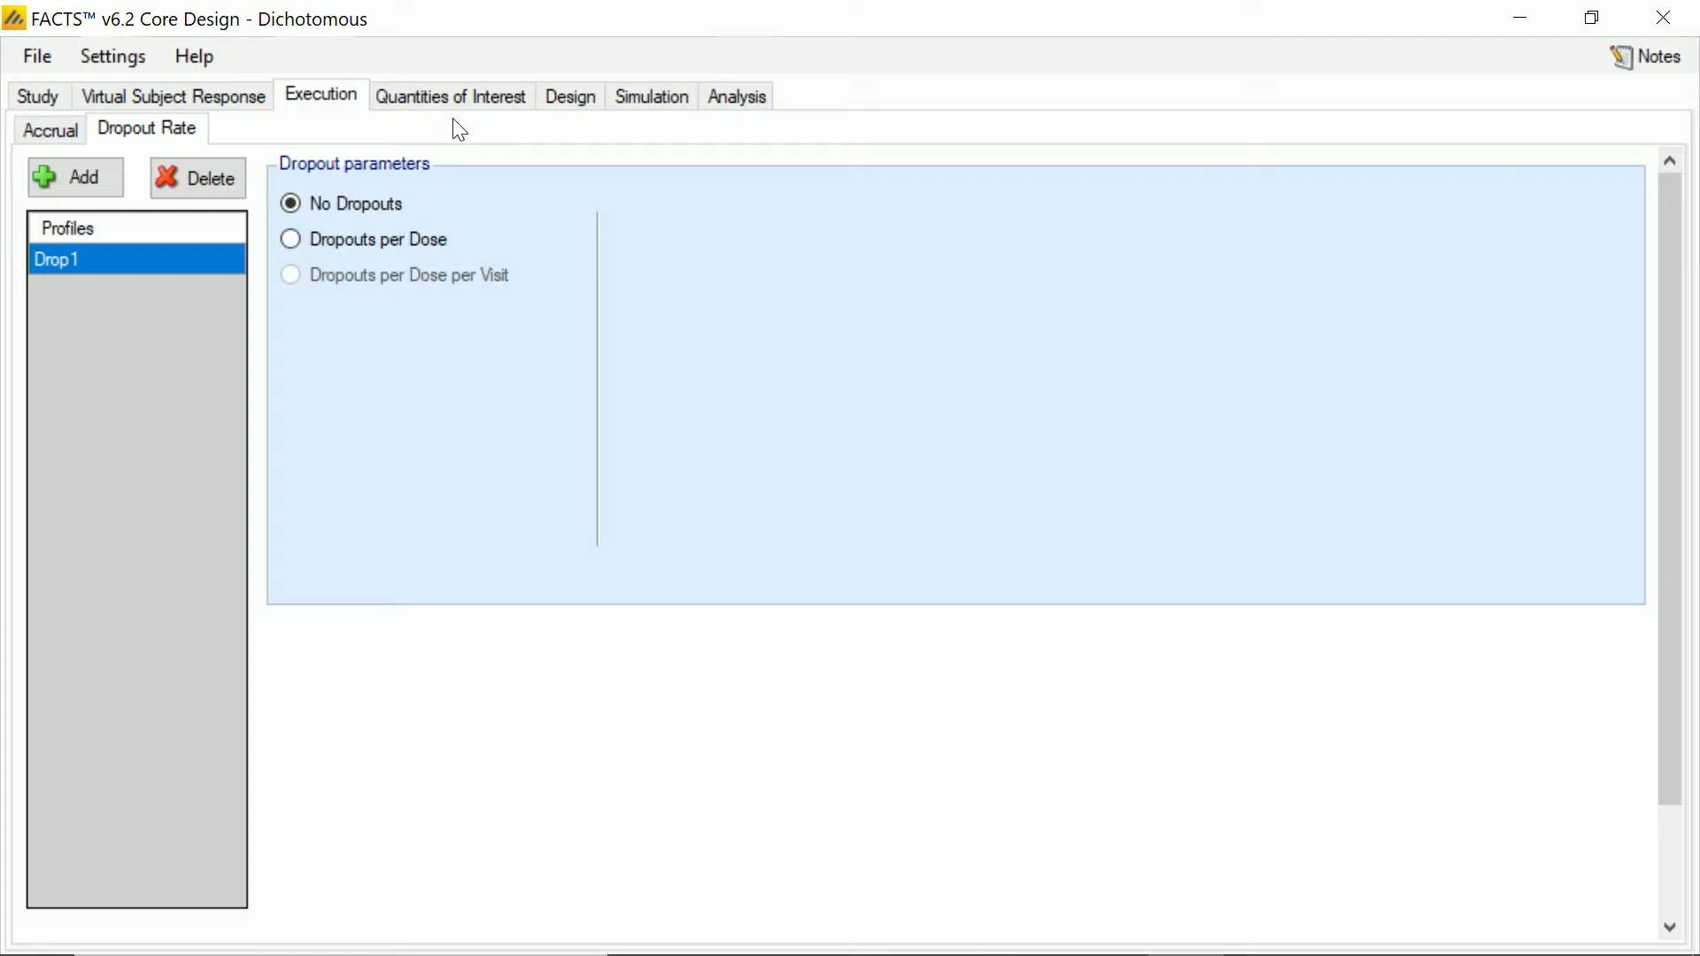
Step: Add a frequentist p-value quantity of interest that handles missingness with LOCF and uses the Bonferroni test type
left_click(454, 92)
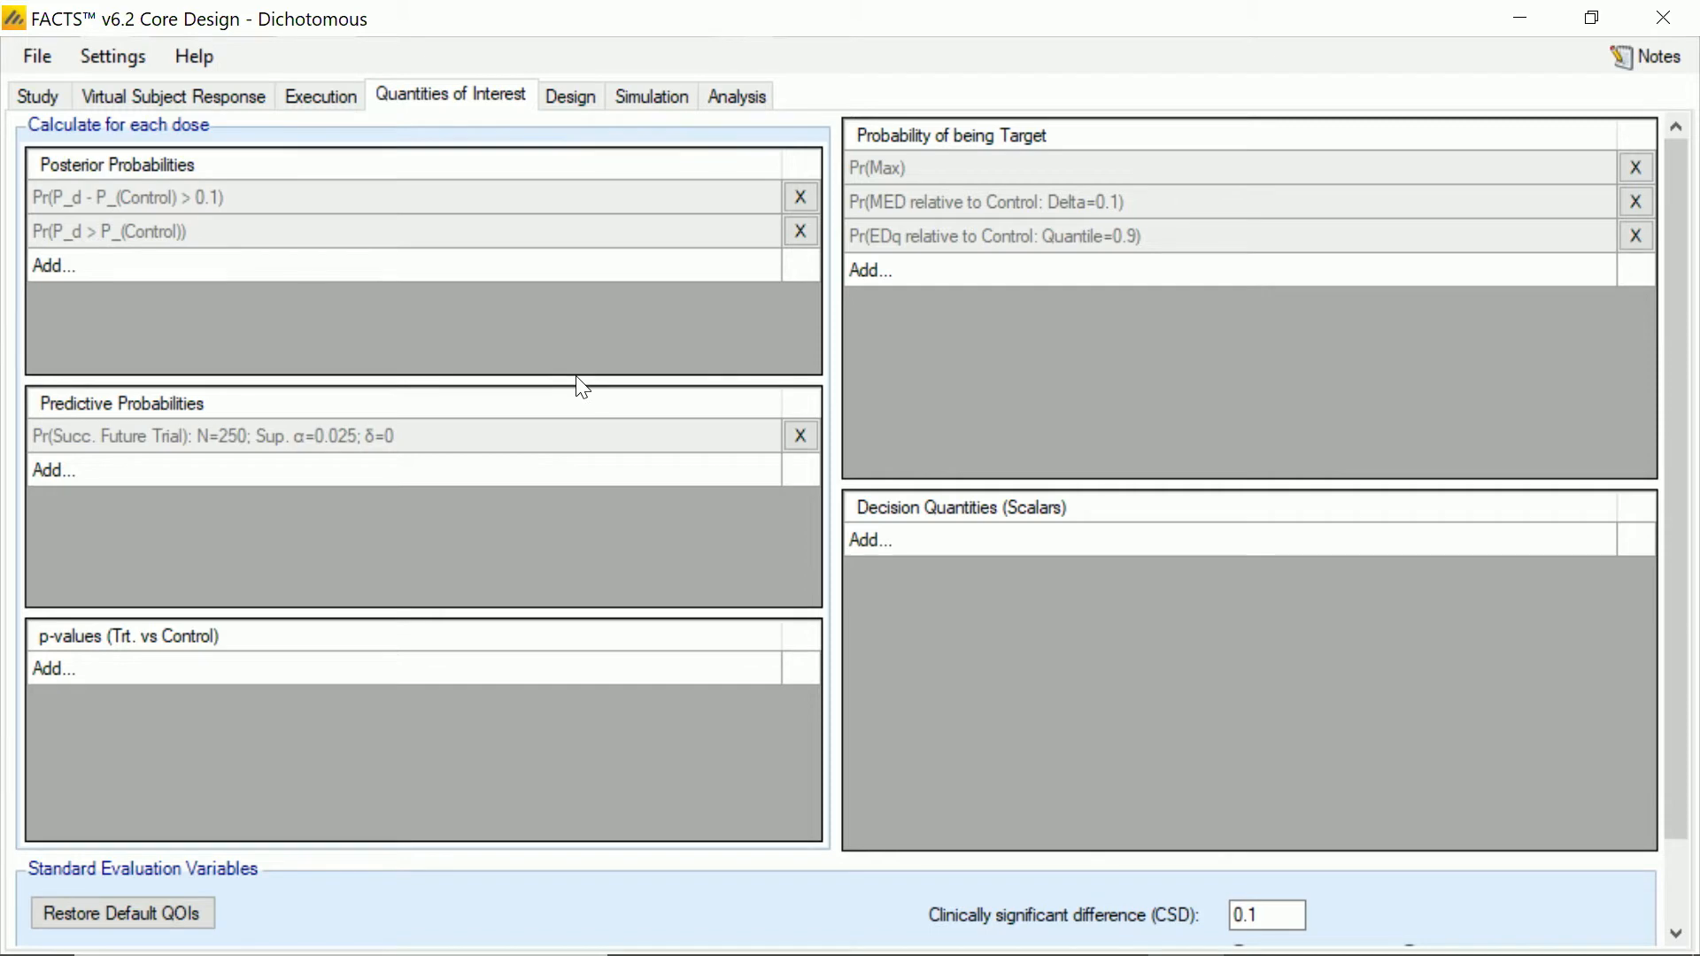
left_click(114, 673)
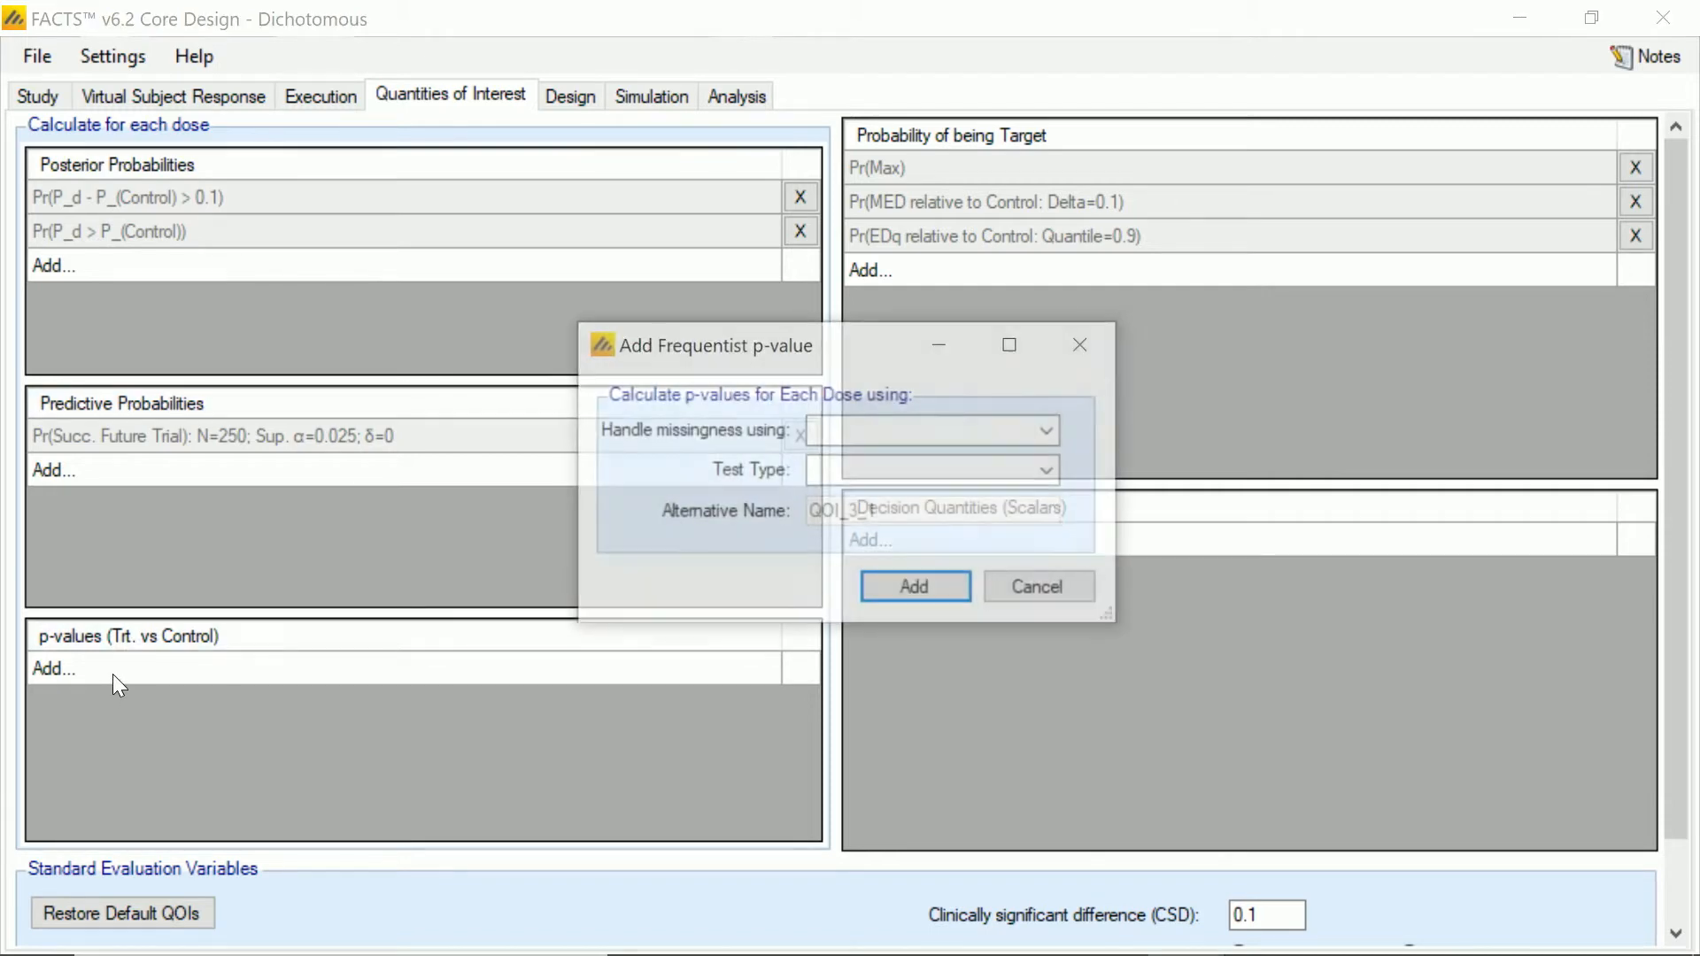
left_click(1053, 435)
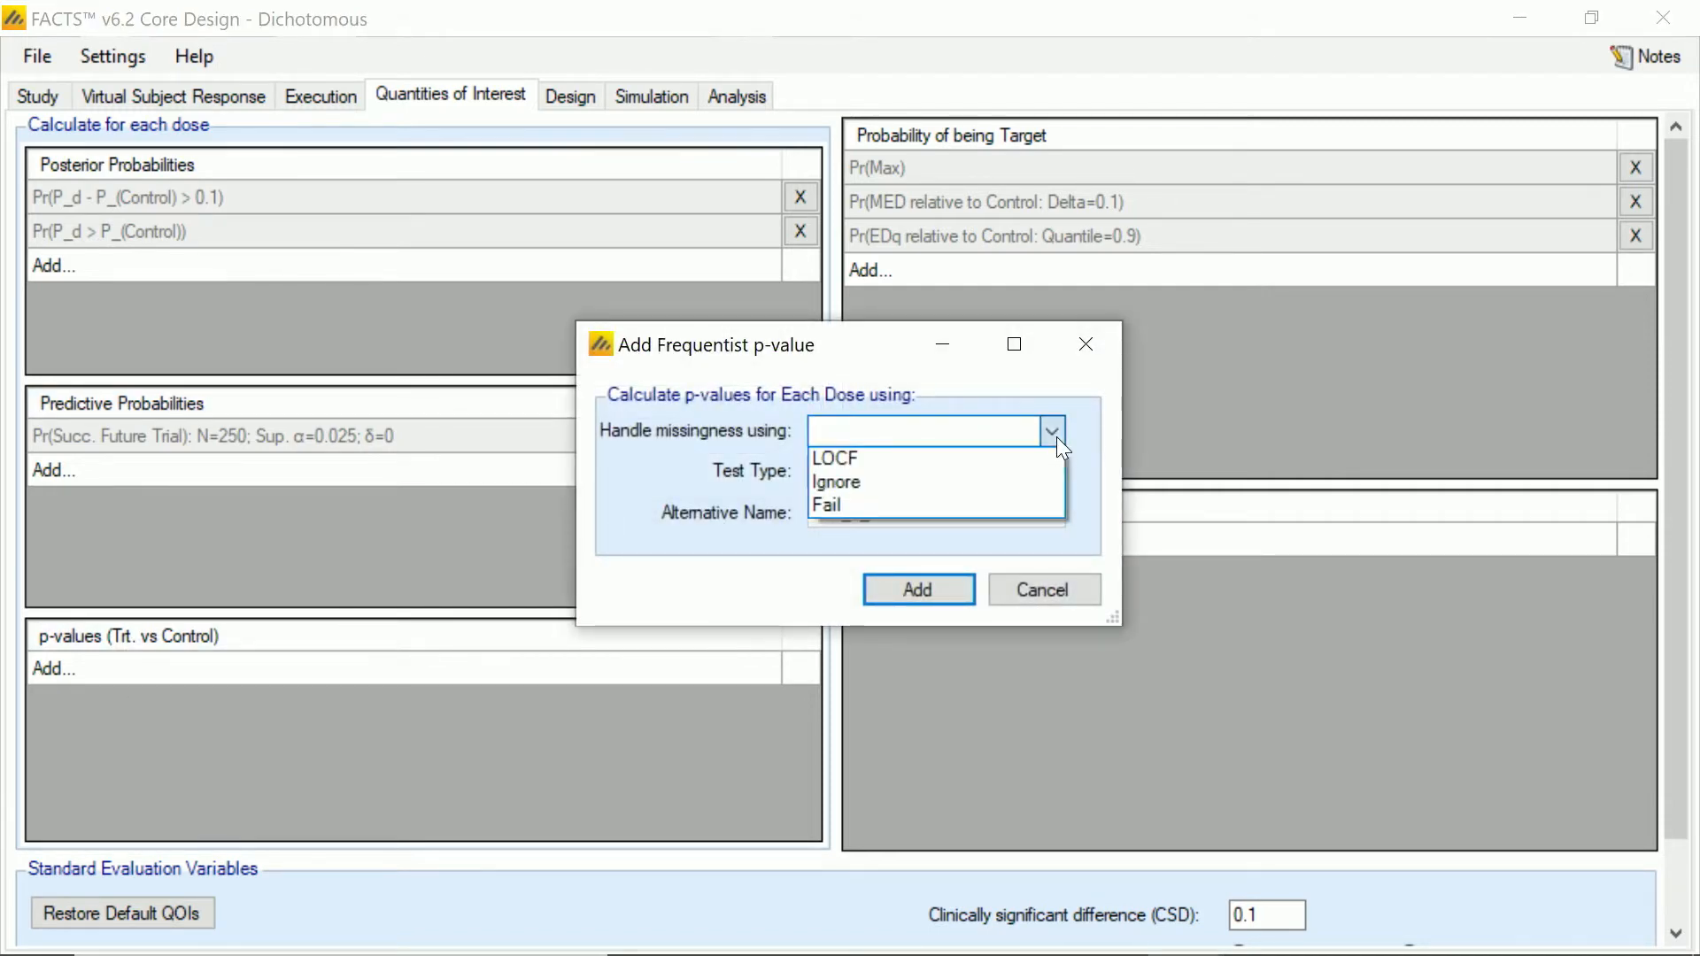
left_click(975, 461)
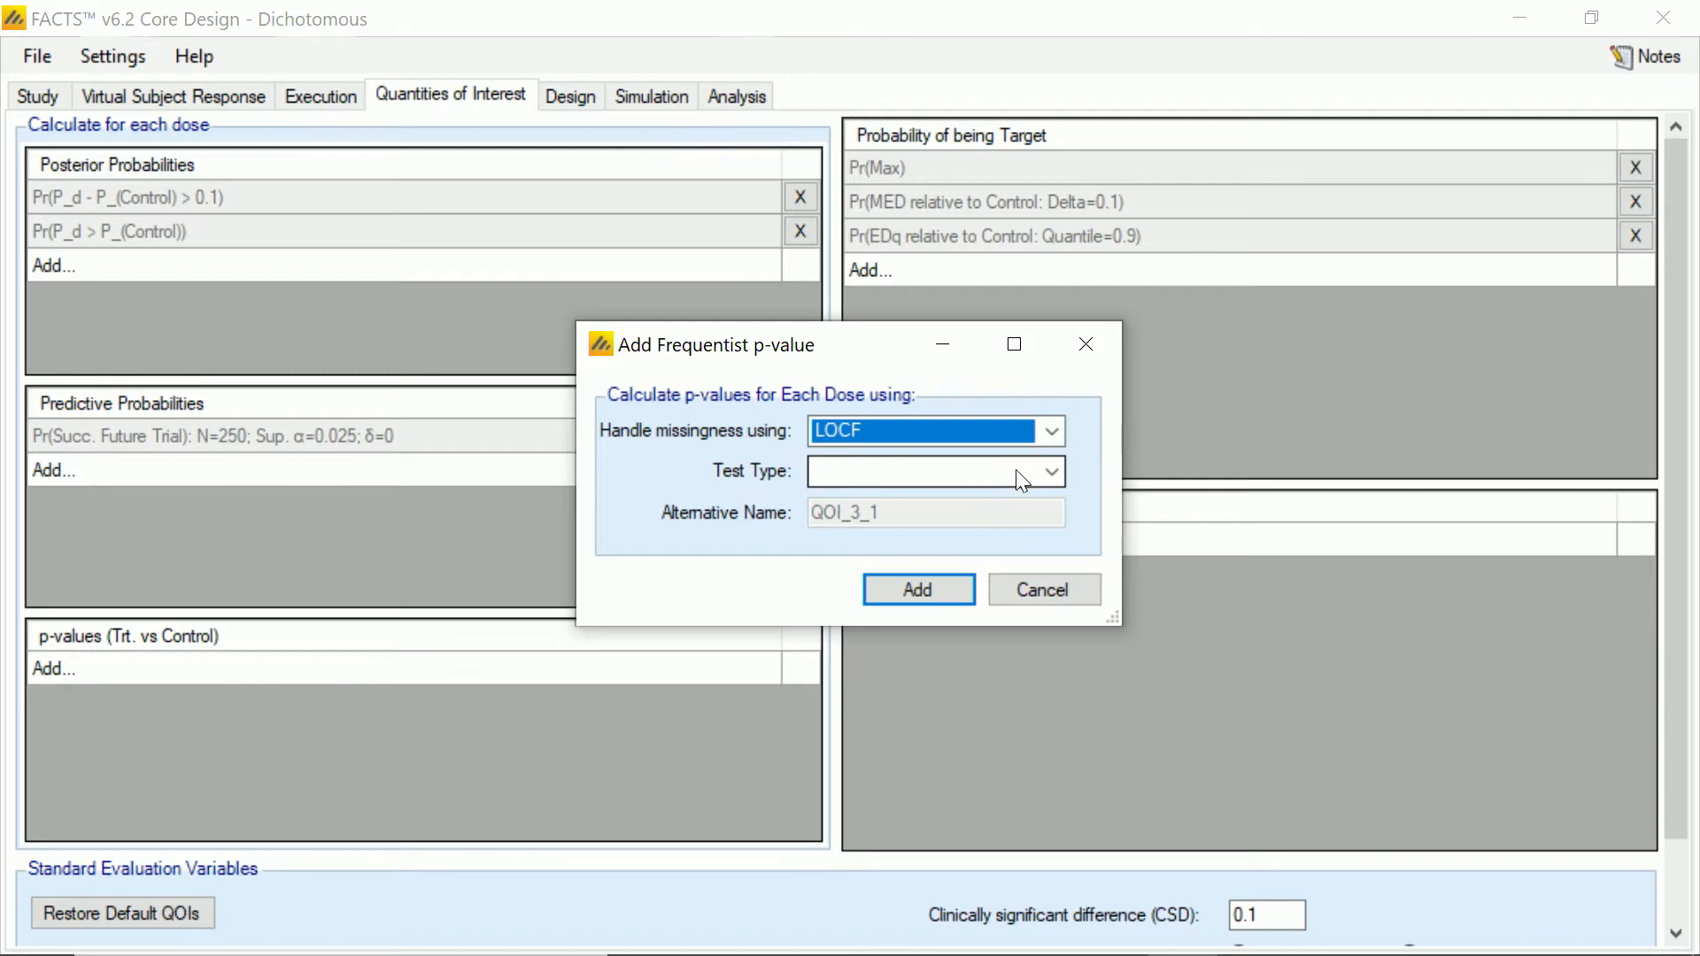
left_click(1053, 472)
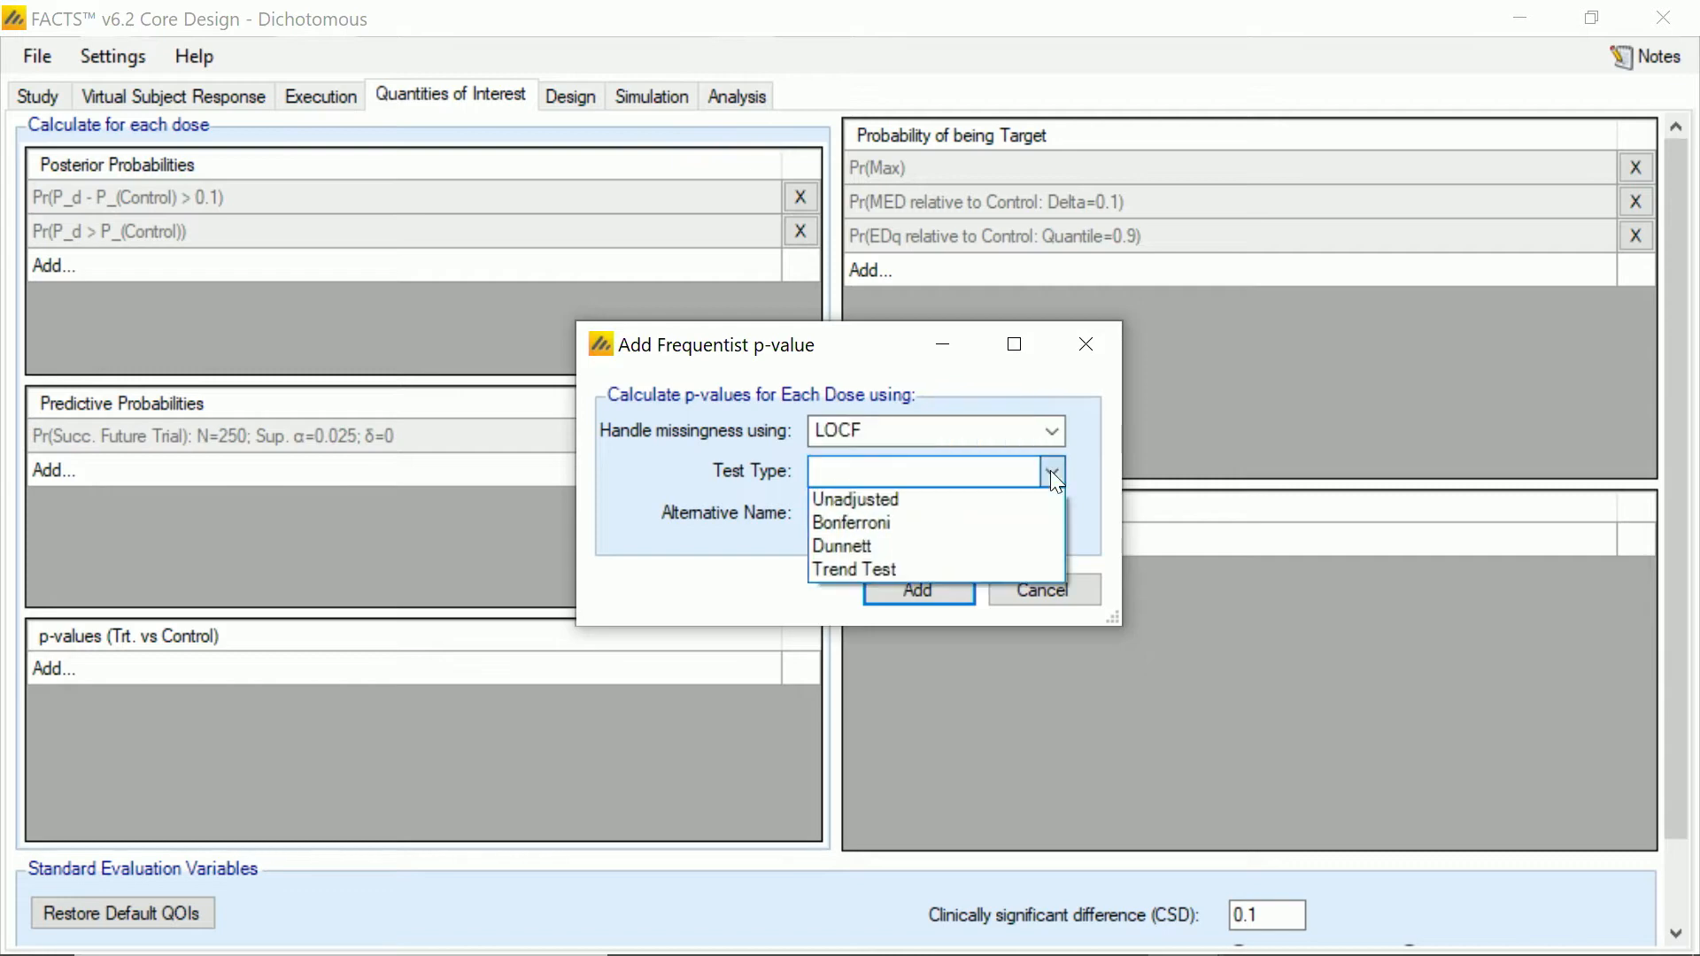
left_click(937, 526)
left_click(901, 585)
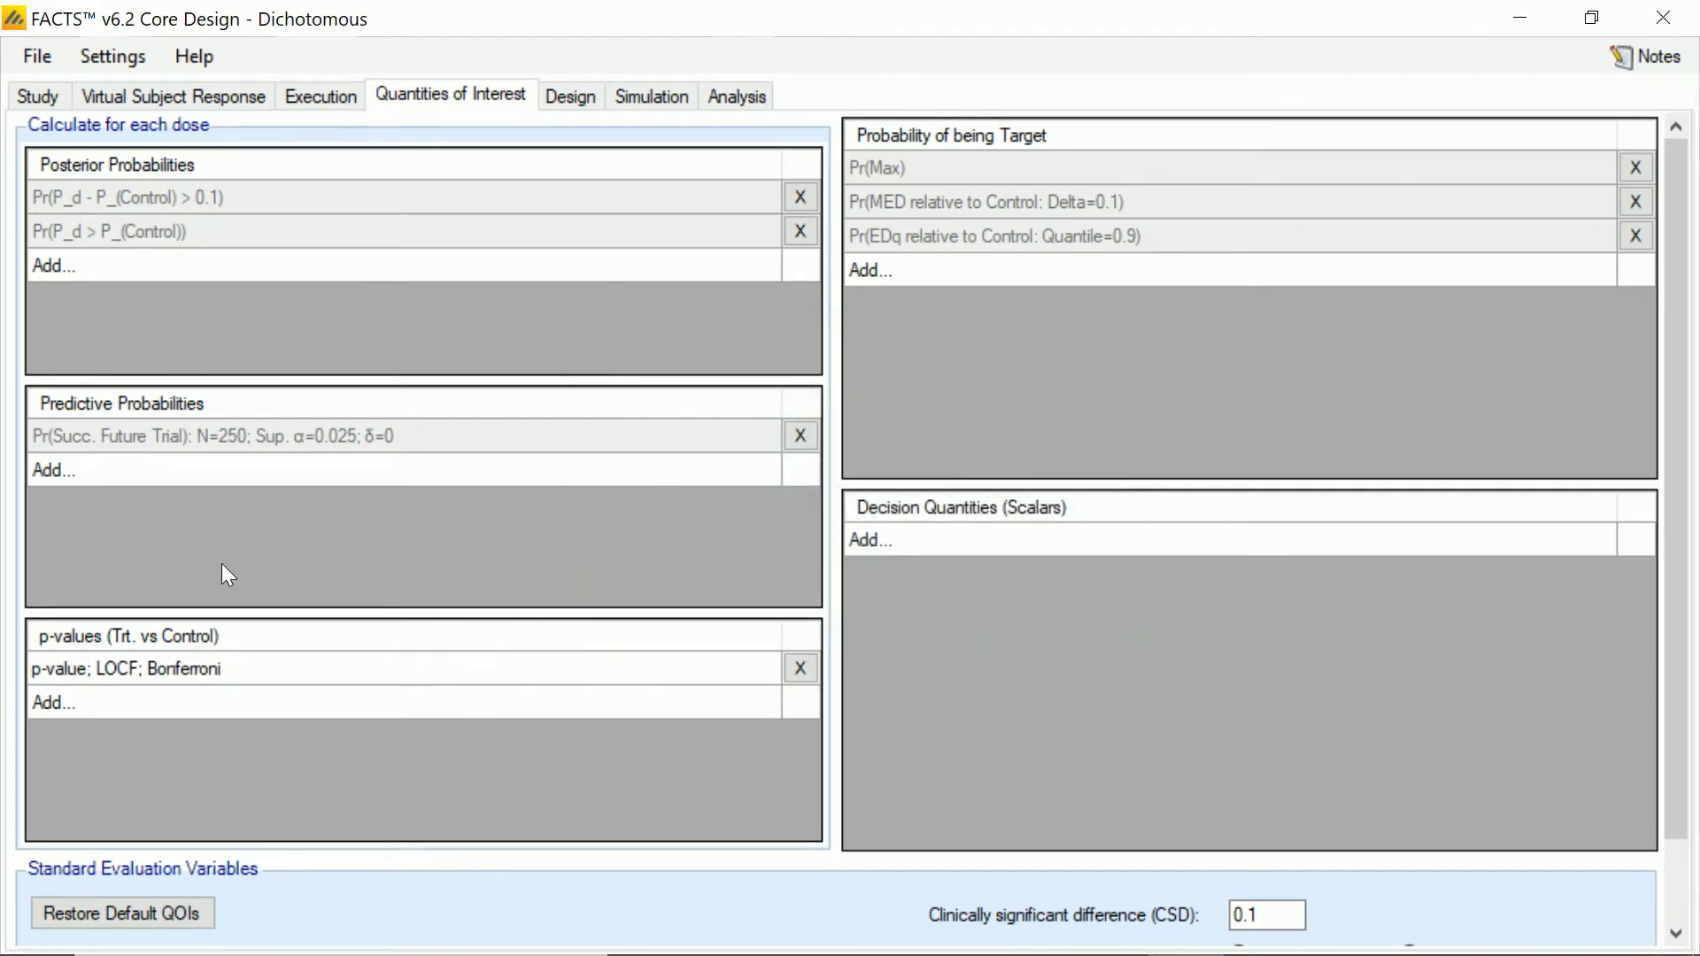
Step: Remove the default predictive probability, both posterior probabilities, and the MED and EDq target probabilities from the quantities of interest
left_click(803, 435)
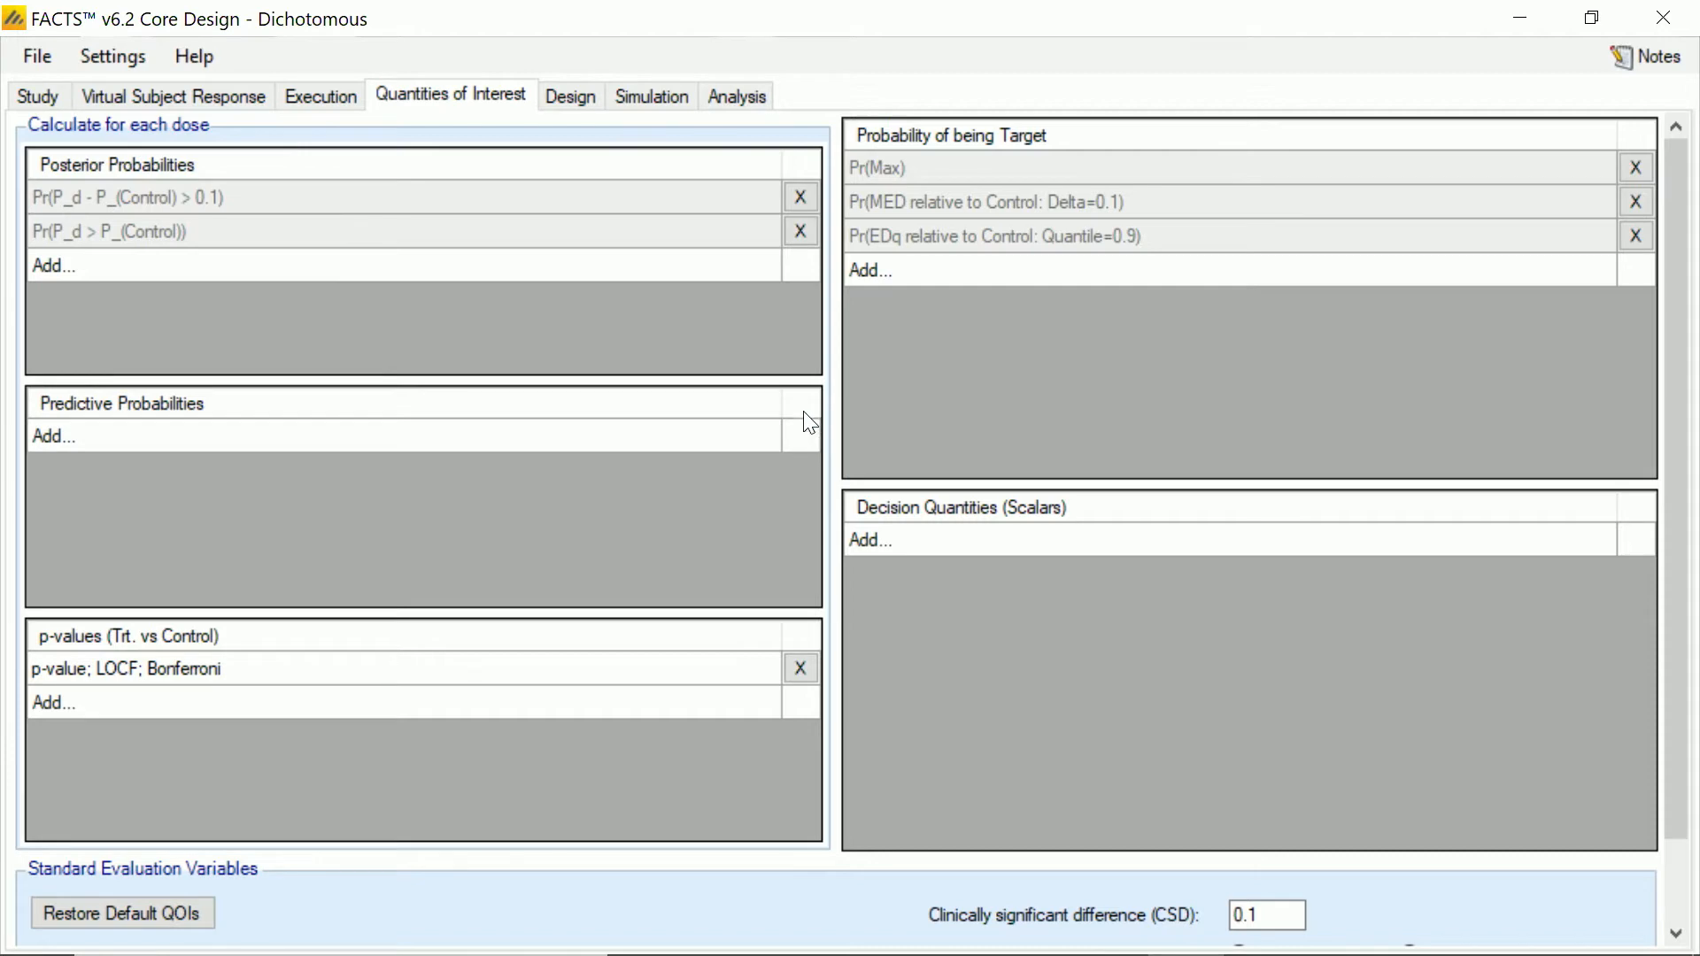
left_click(801, 200)
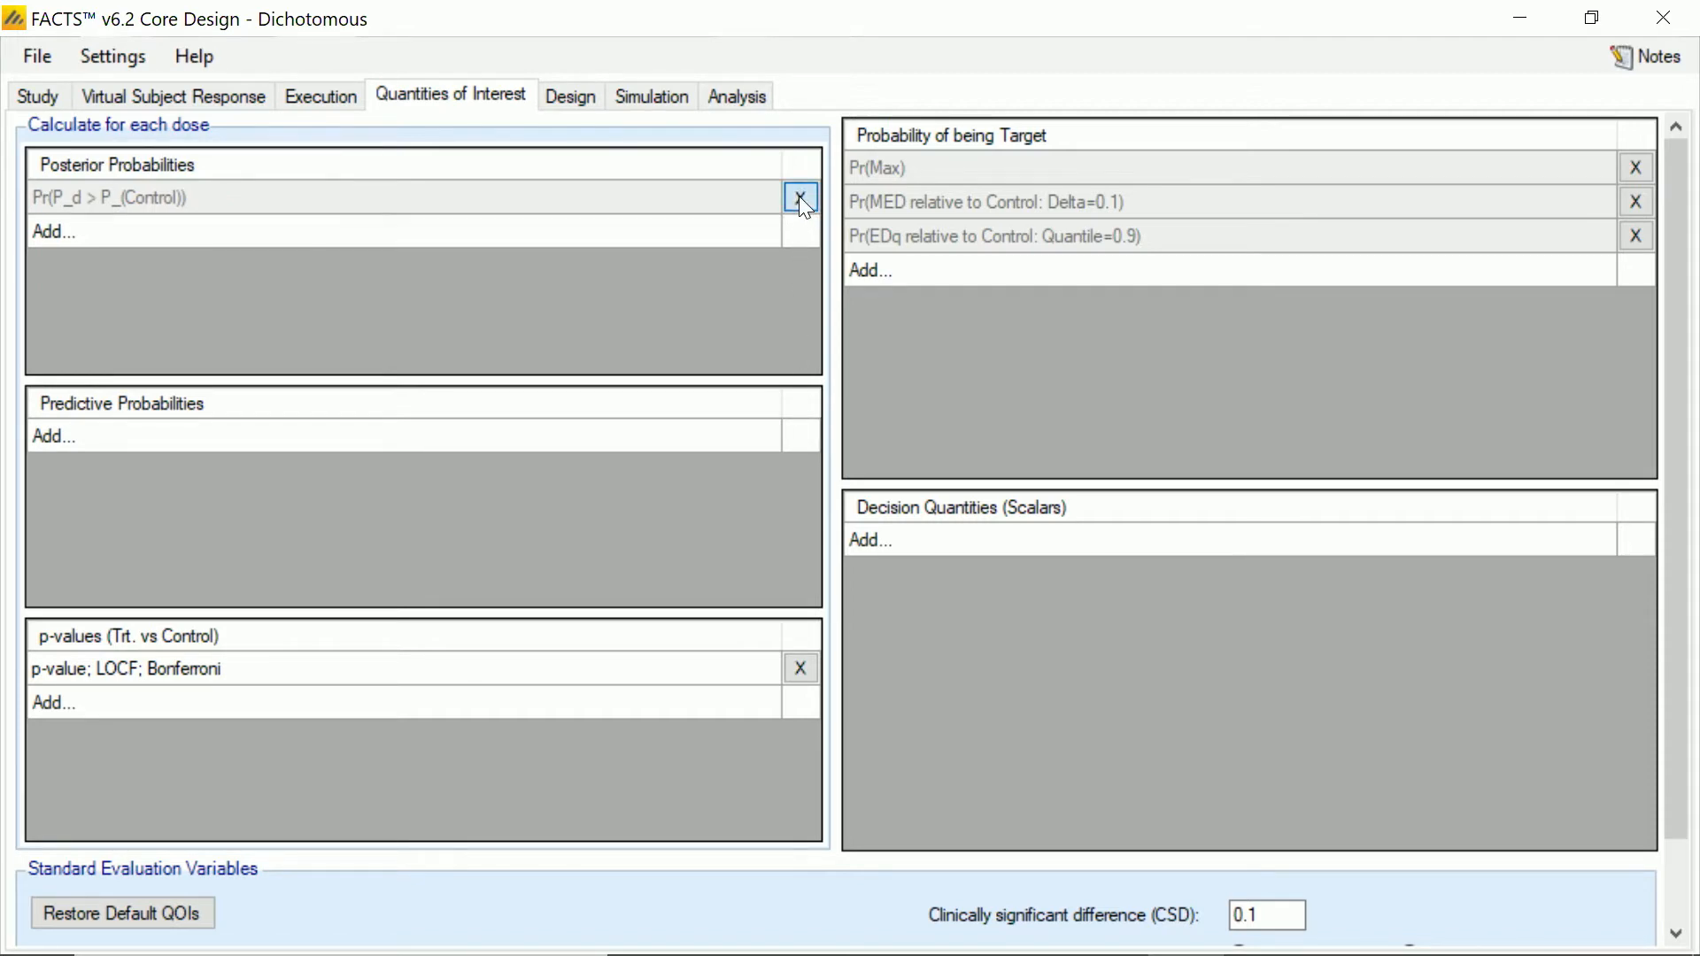
left_click(801, 197)
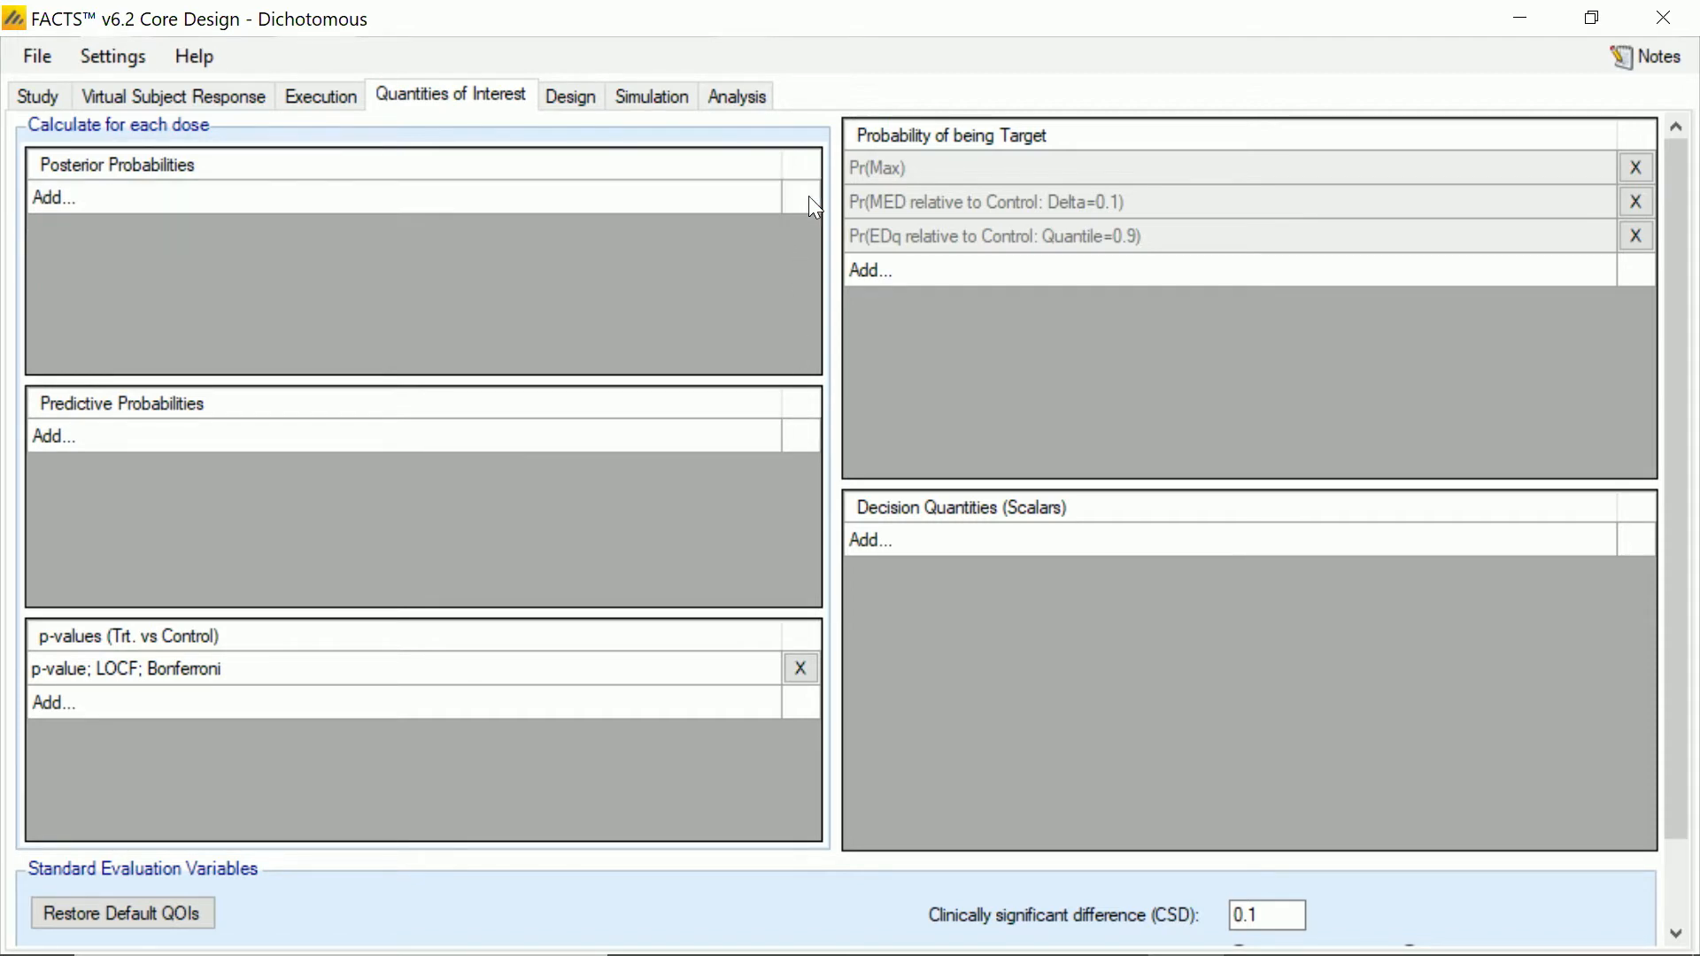
left_click(1638, 202)
left_click(1640, 201)
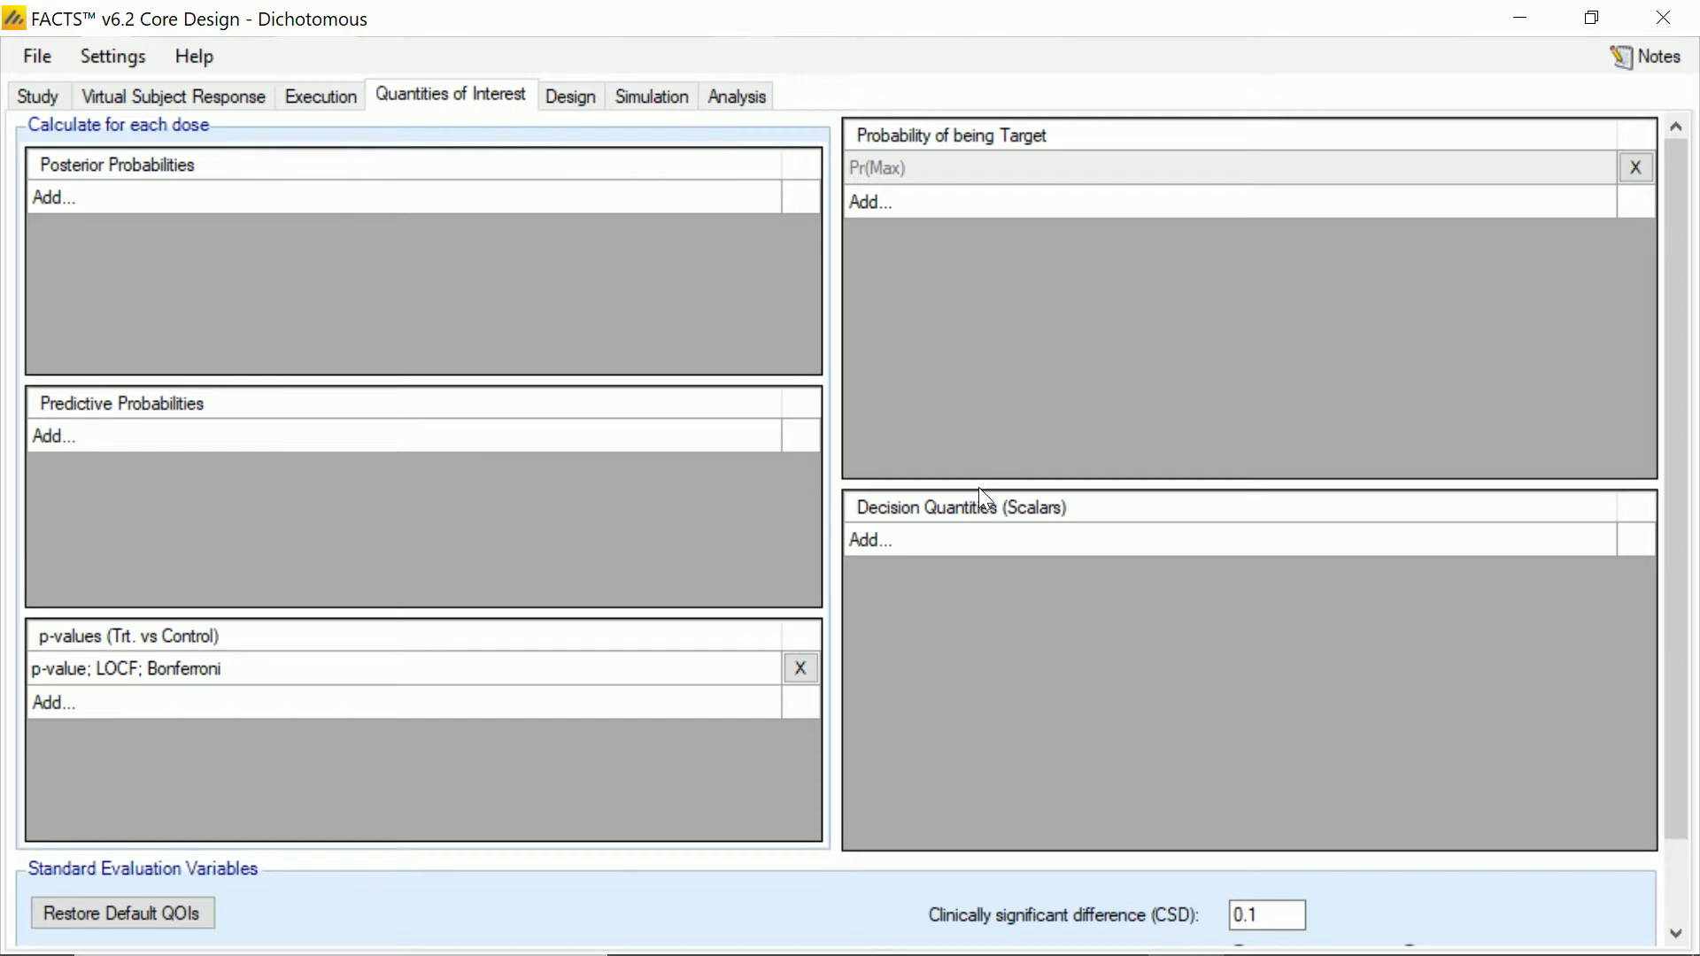
Step: Add a scalar decision quantity evaluating the LOCF Bonferroni p-value at Min p-value over all doses
left_click(957, 538)
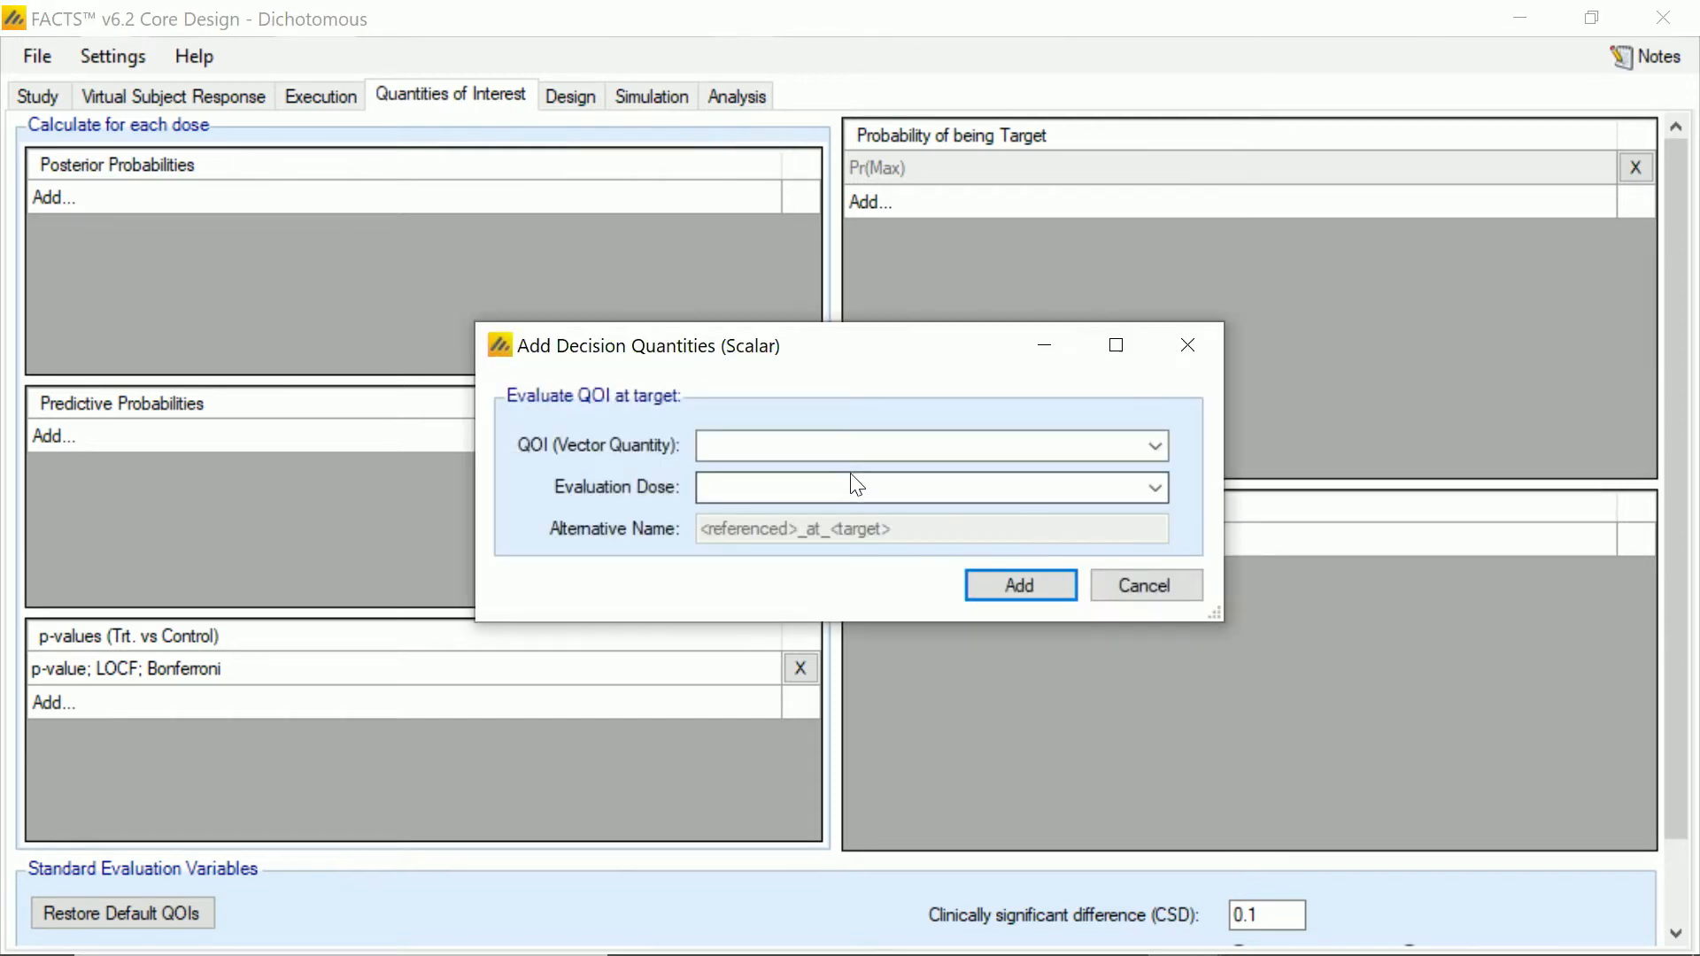
left_click(833, 447)
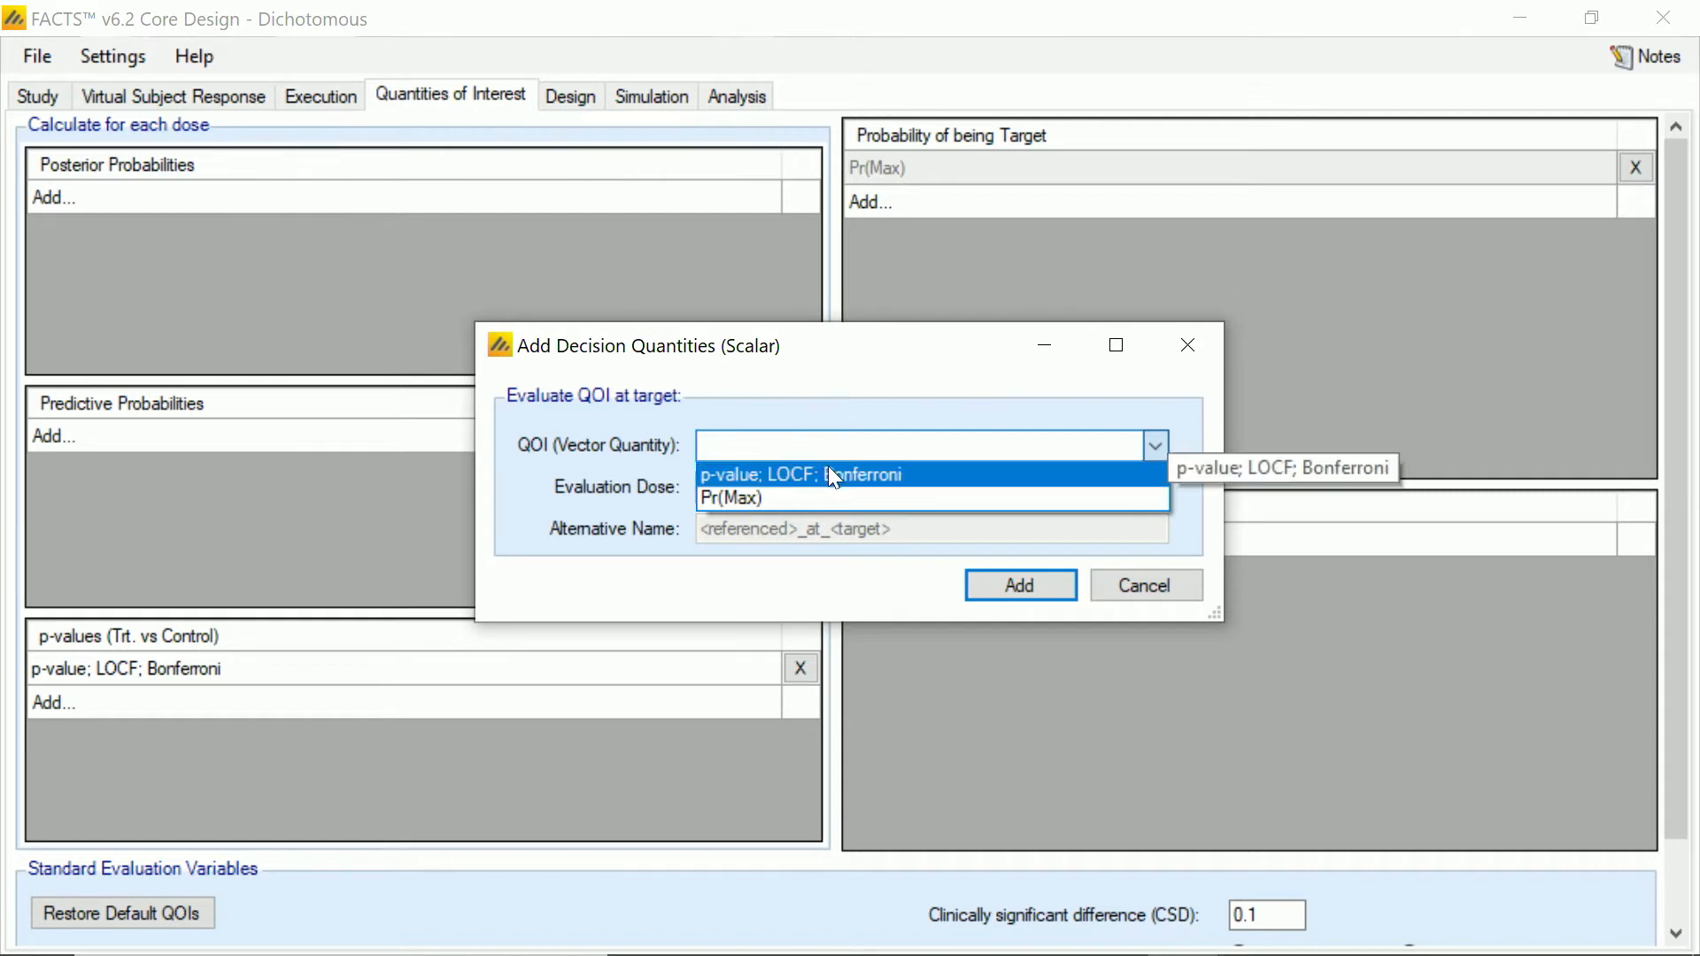
left_click(831, 471)
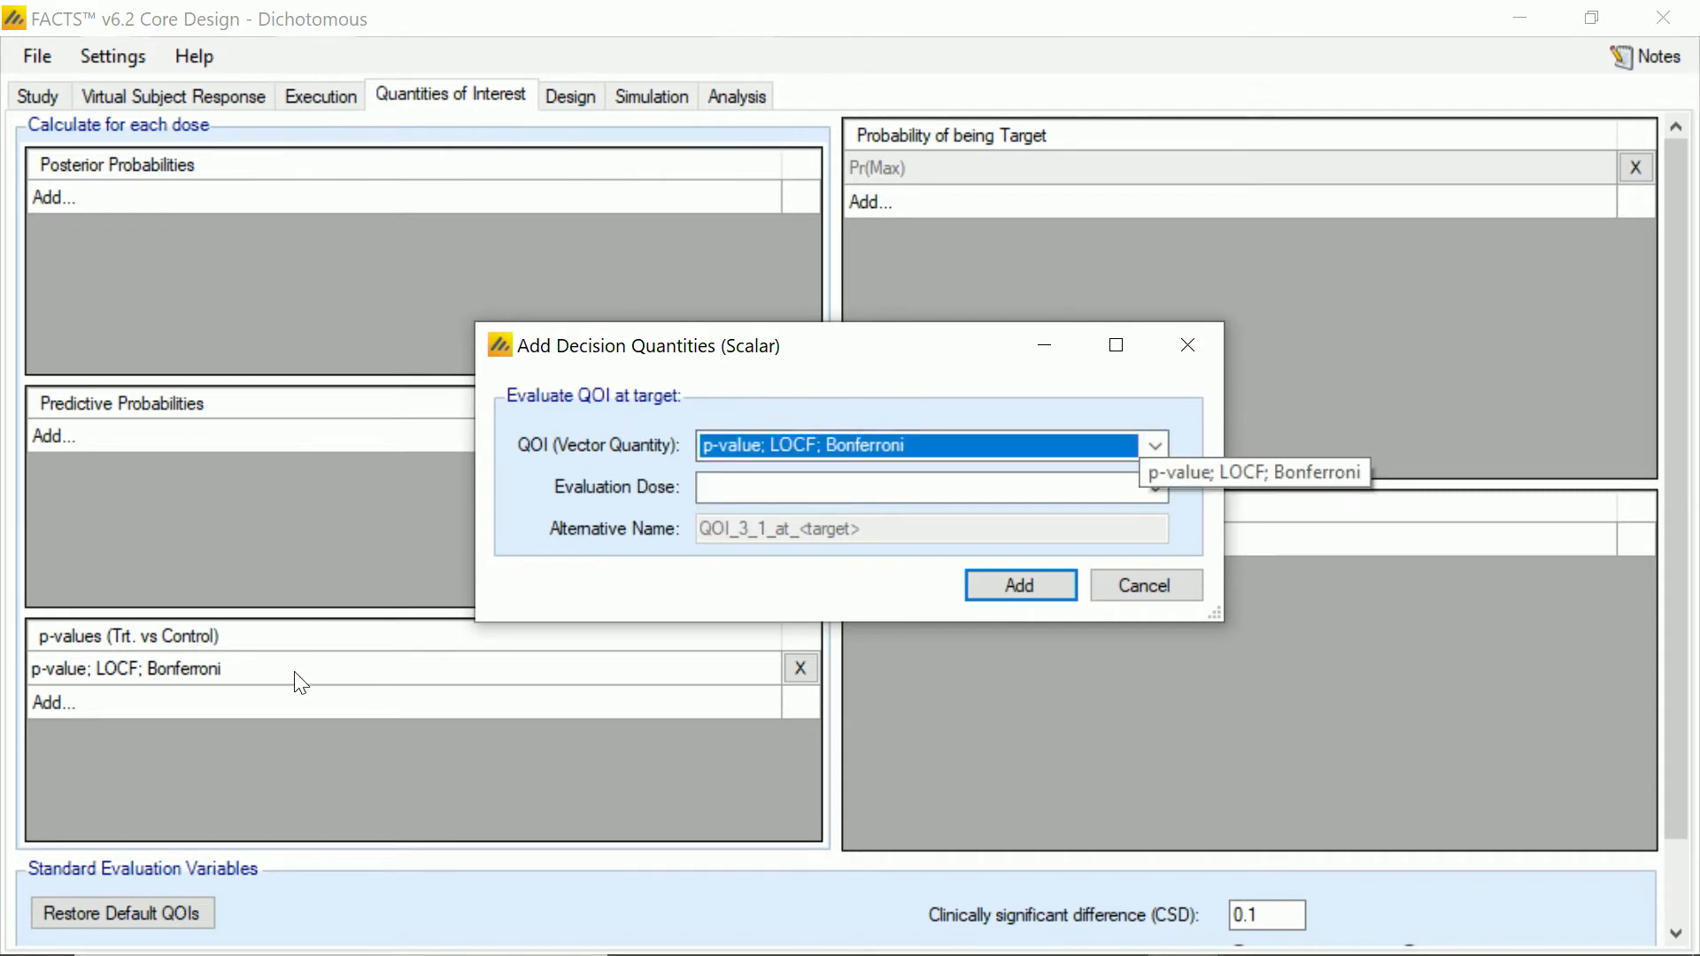
left_click(806, 493)
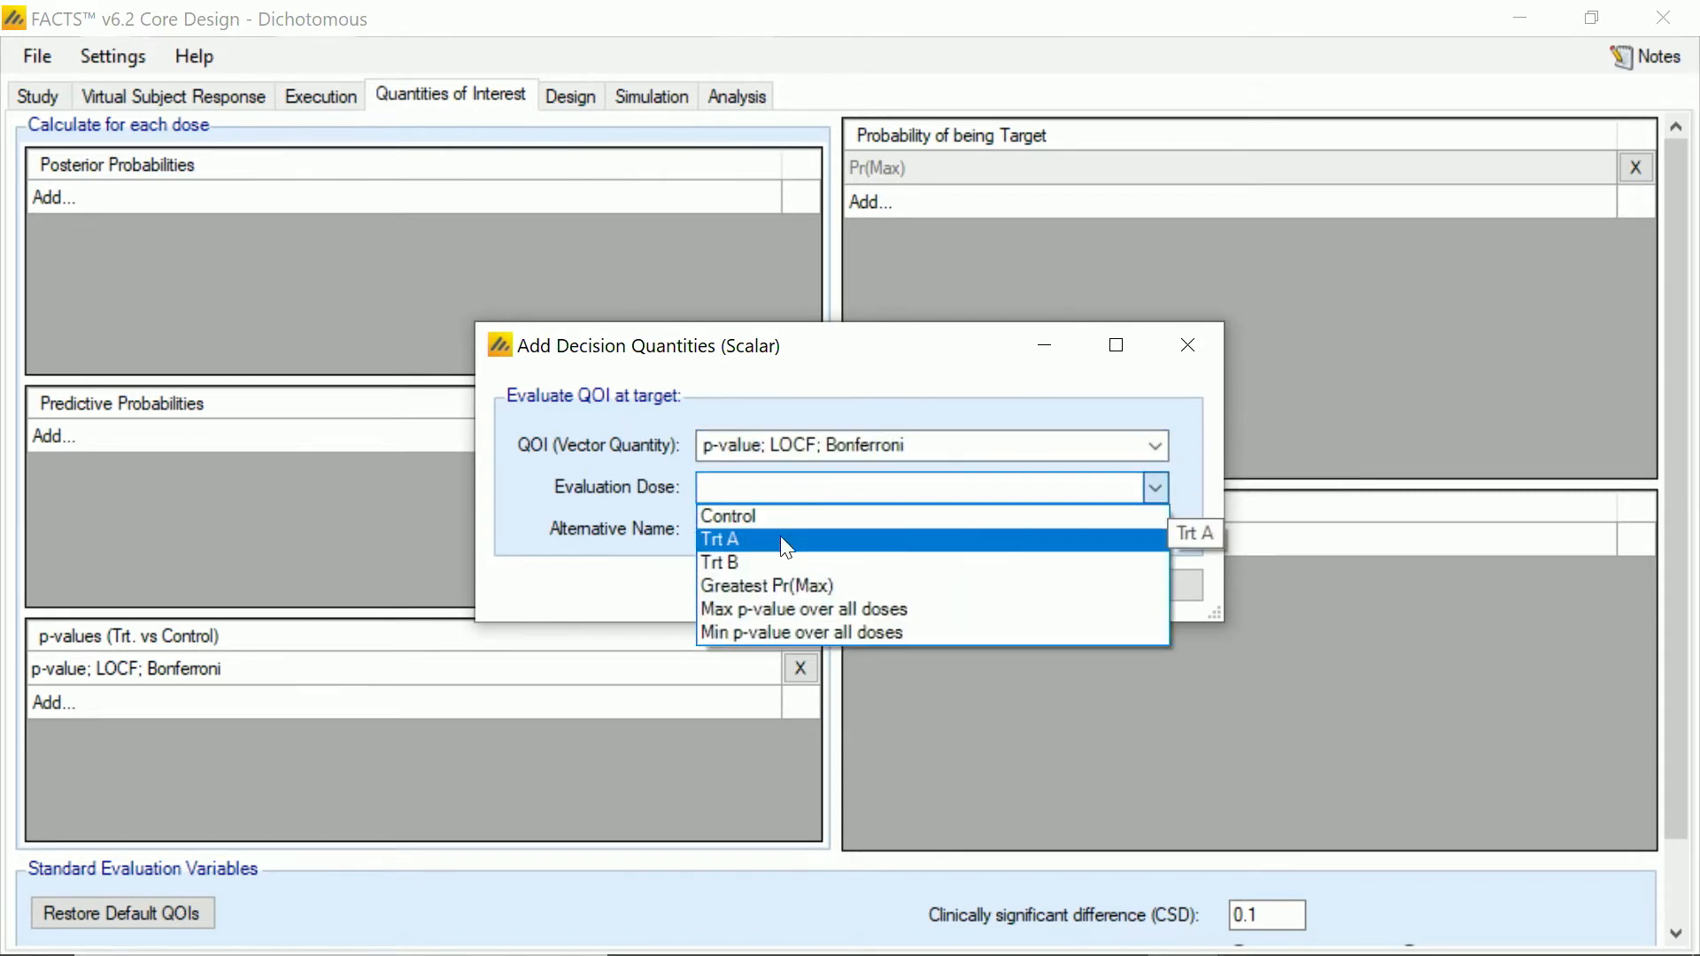
left_click(782, 624)
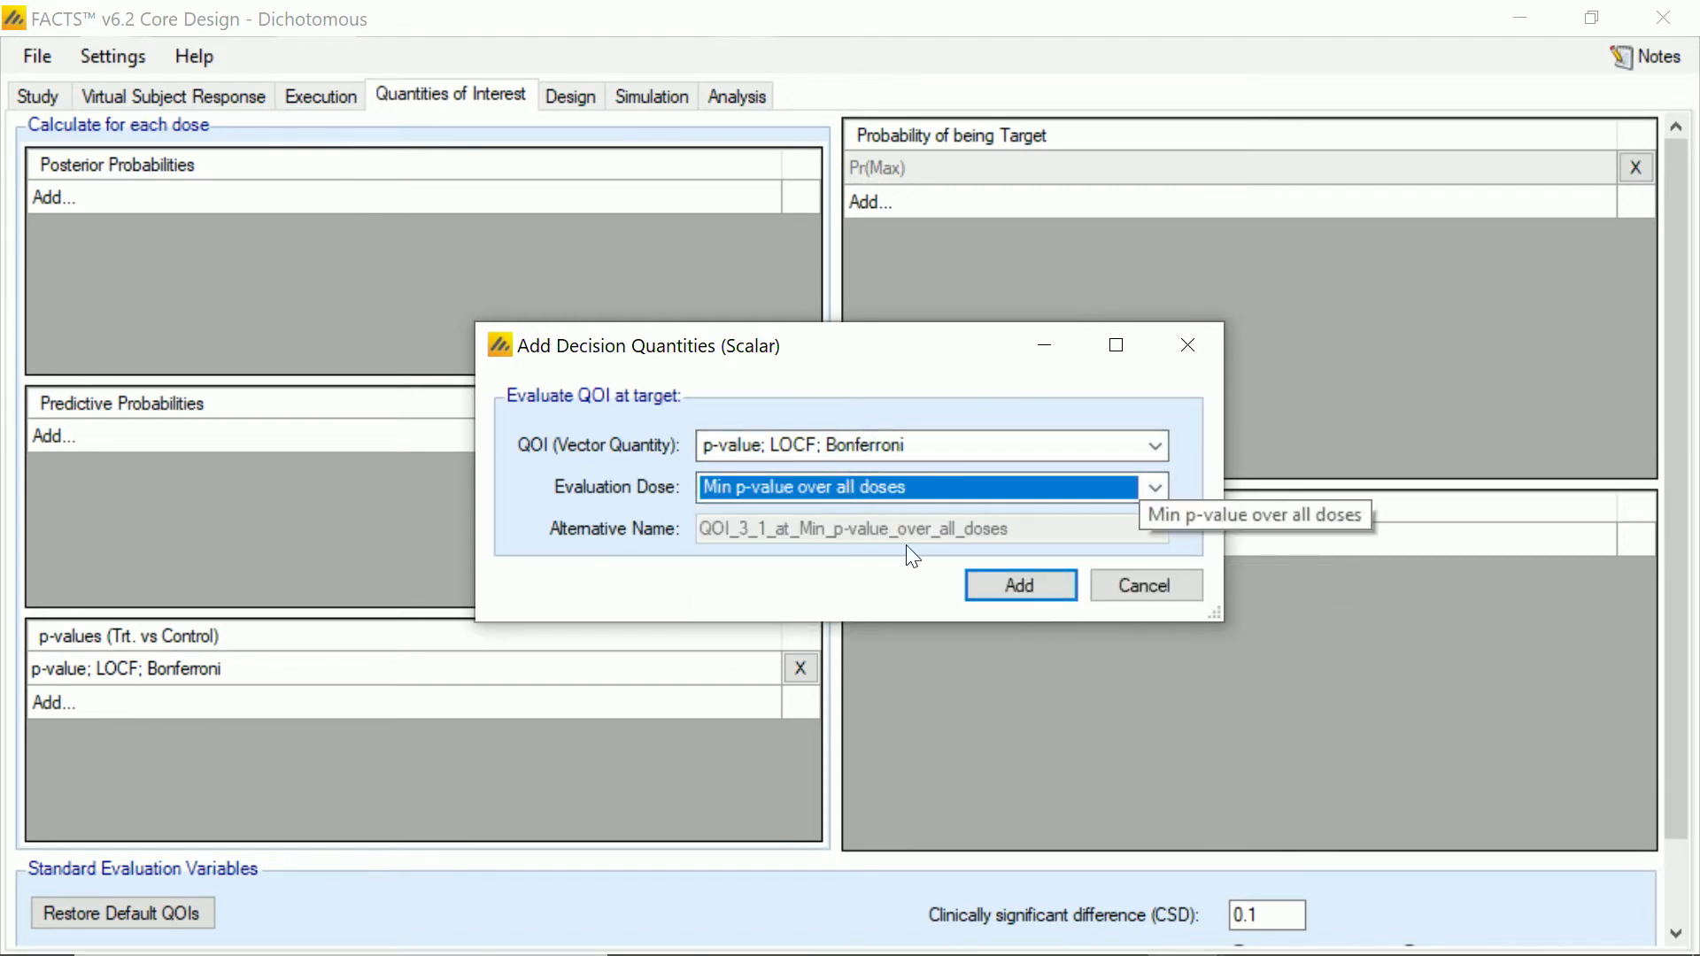
left_click(1005, 583)
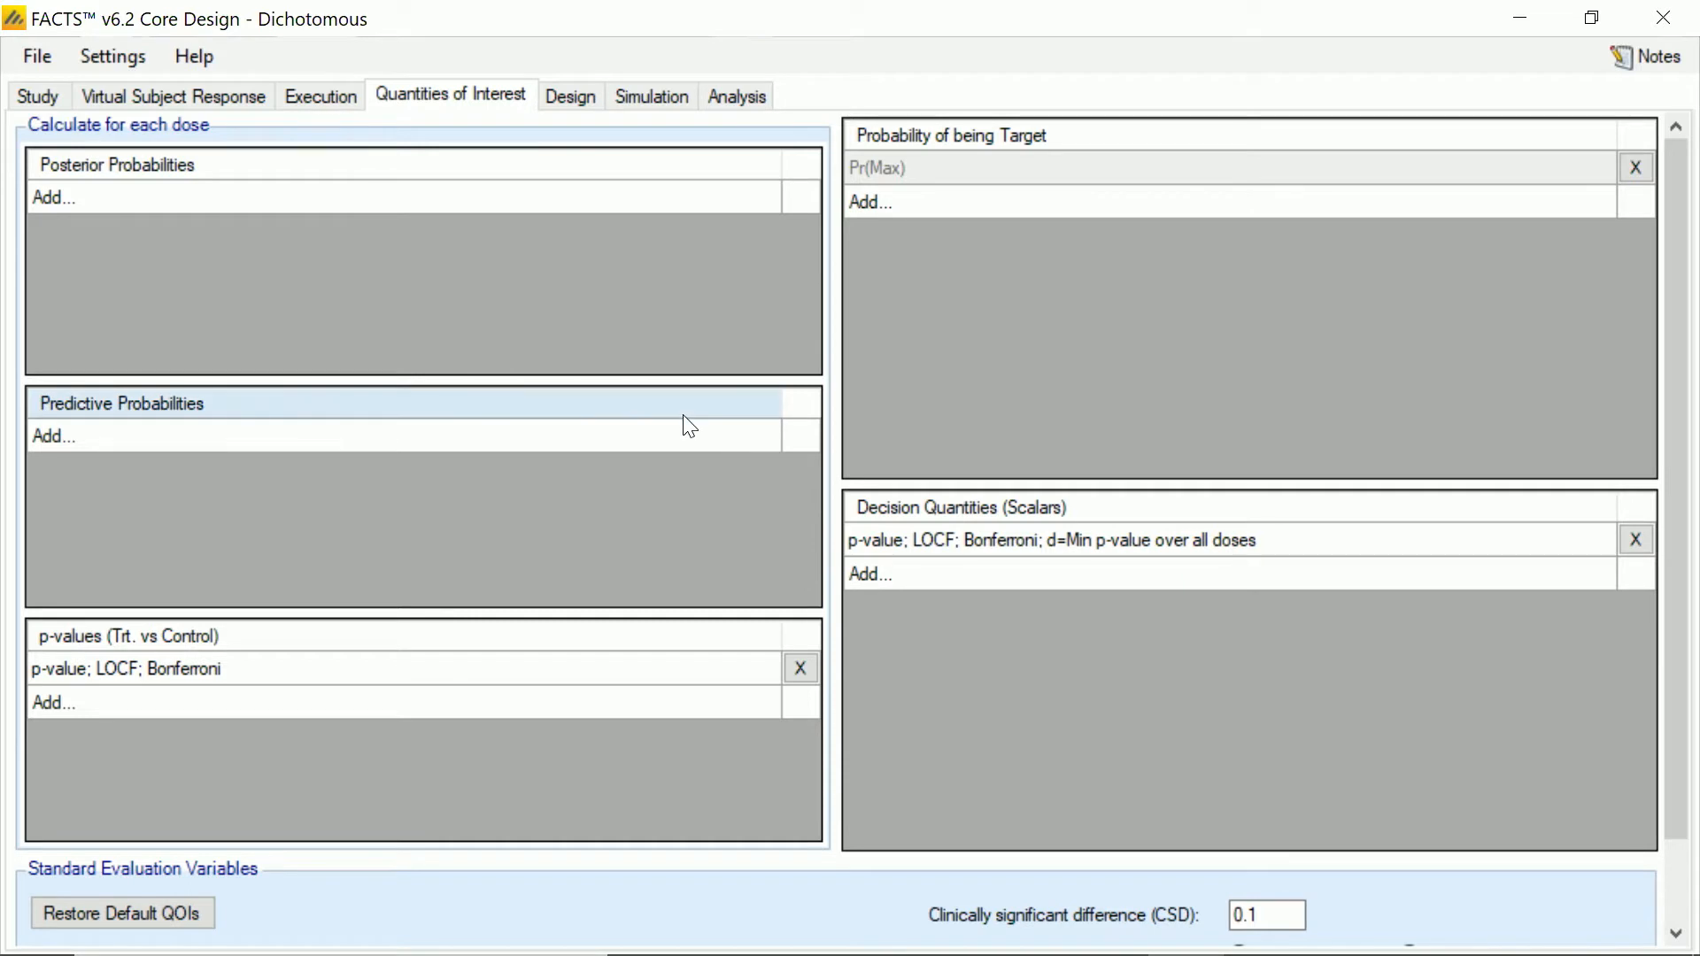
Step: Use the Independent Dose Model with a prior SD of 1.82 for all doses, and plot Initial Dose vs prob
left_click(572, 97)
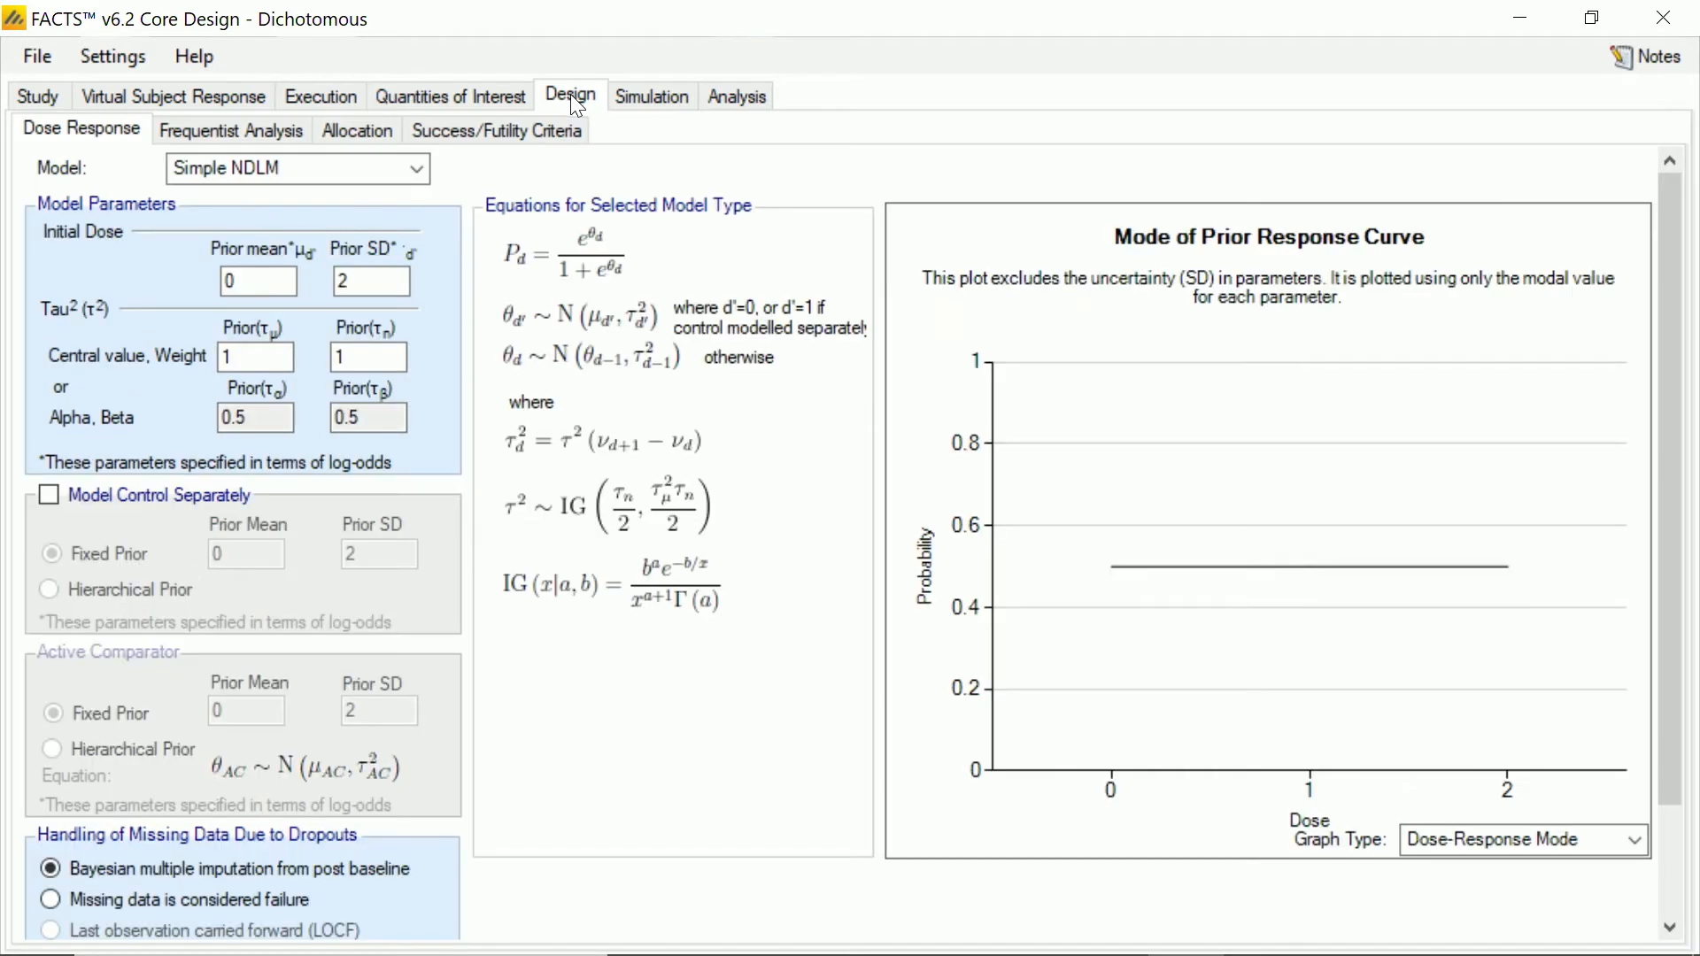
left_click(416, 167)
left_click(281, 430)
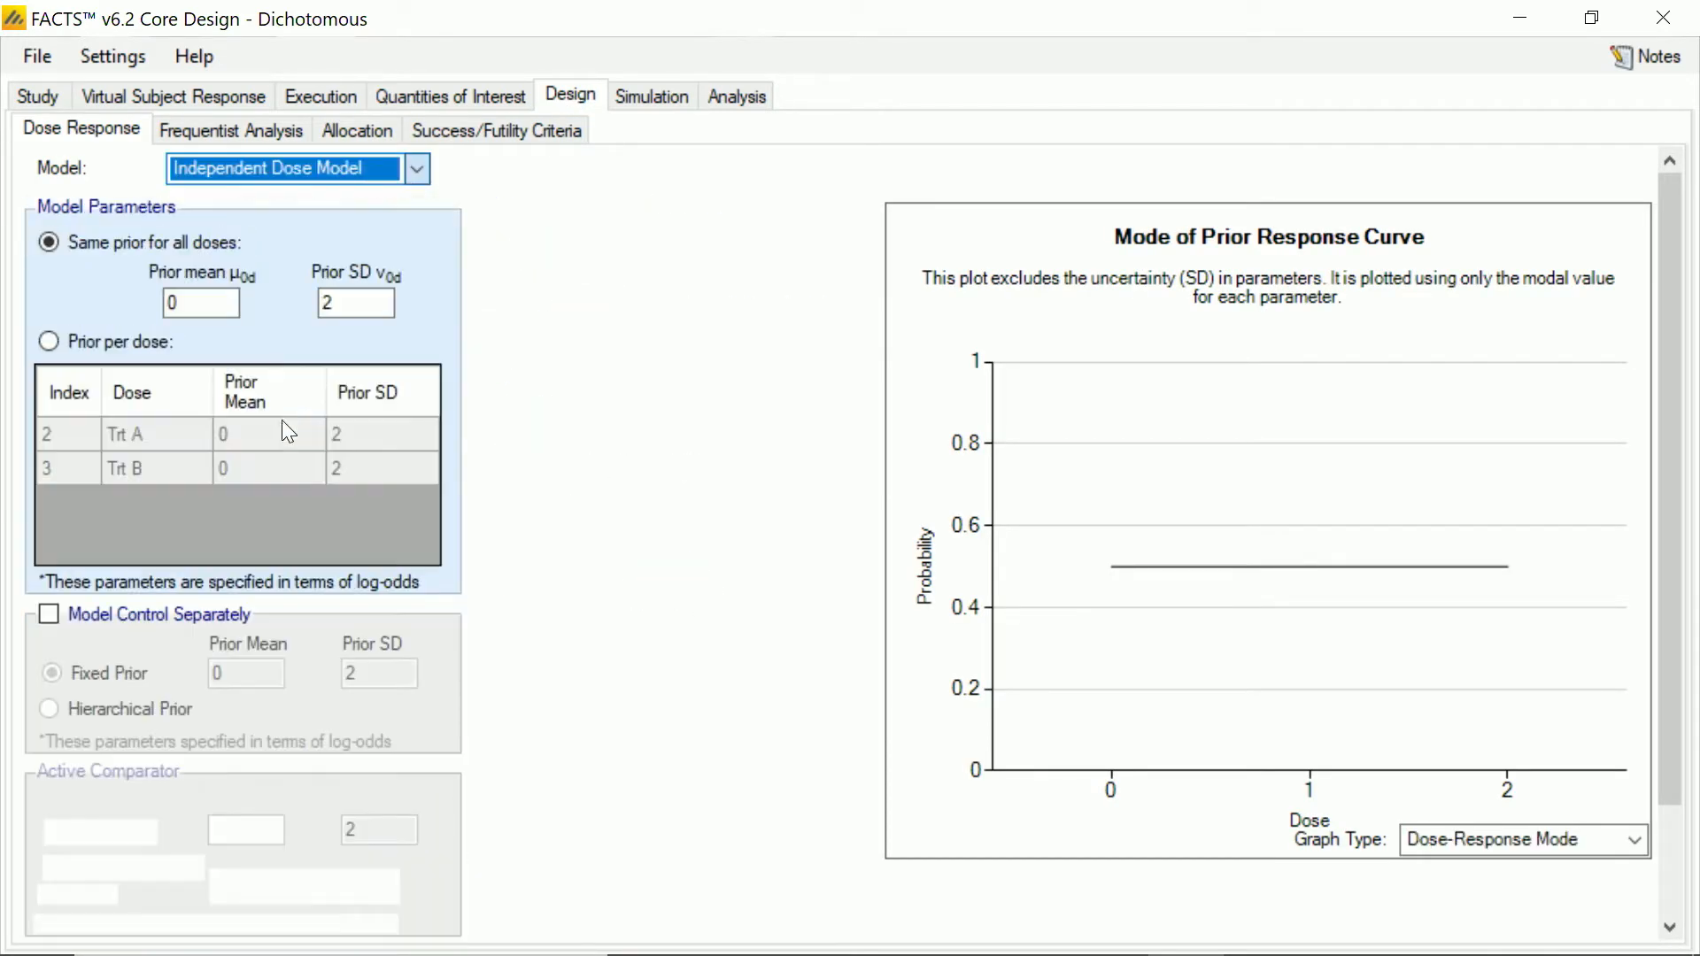
left_click(362, 299)
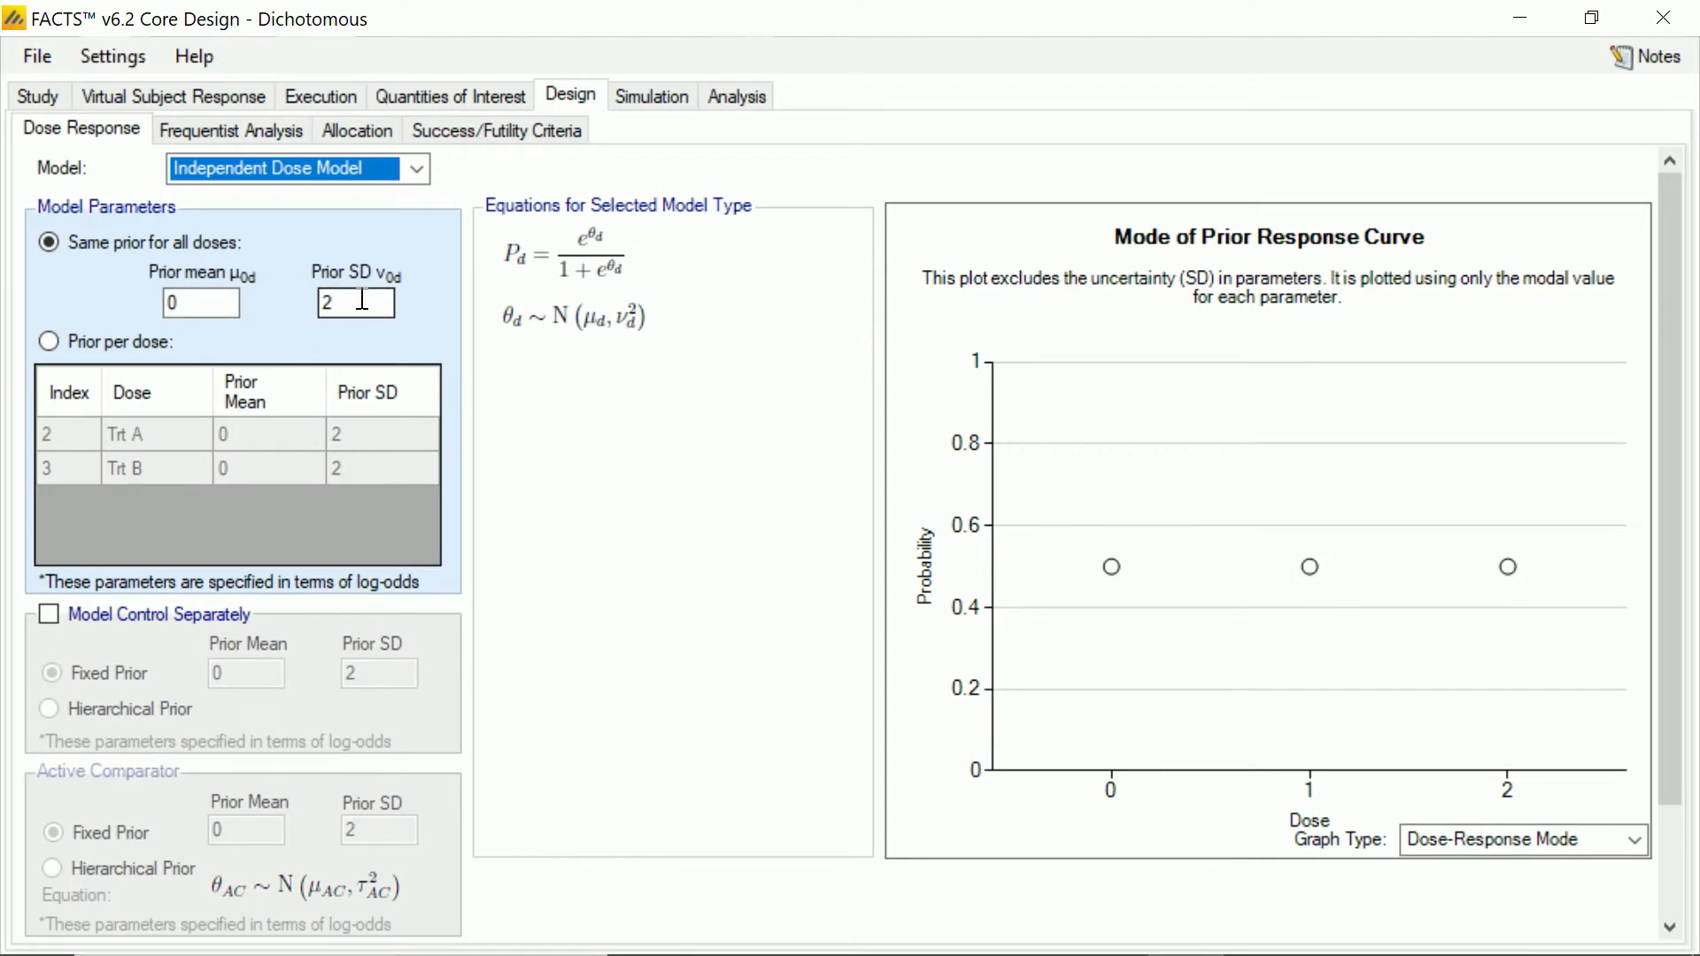
left_click_drag(362, 299, 310, 304)
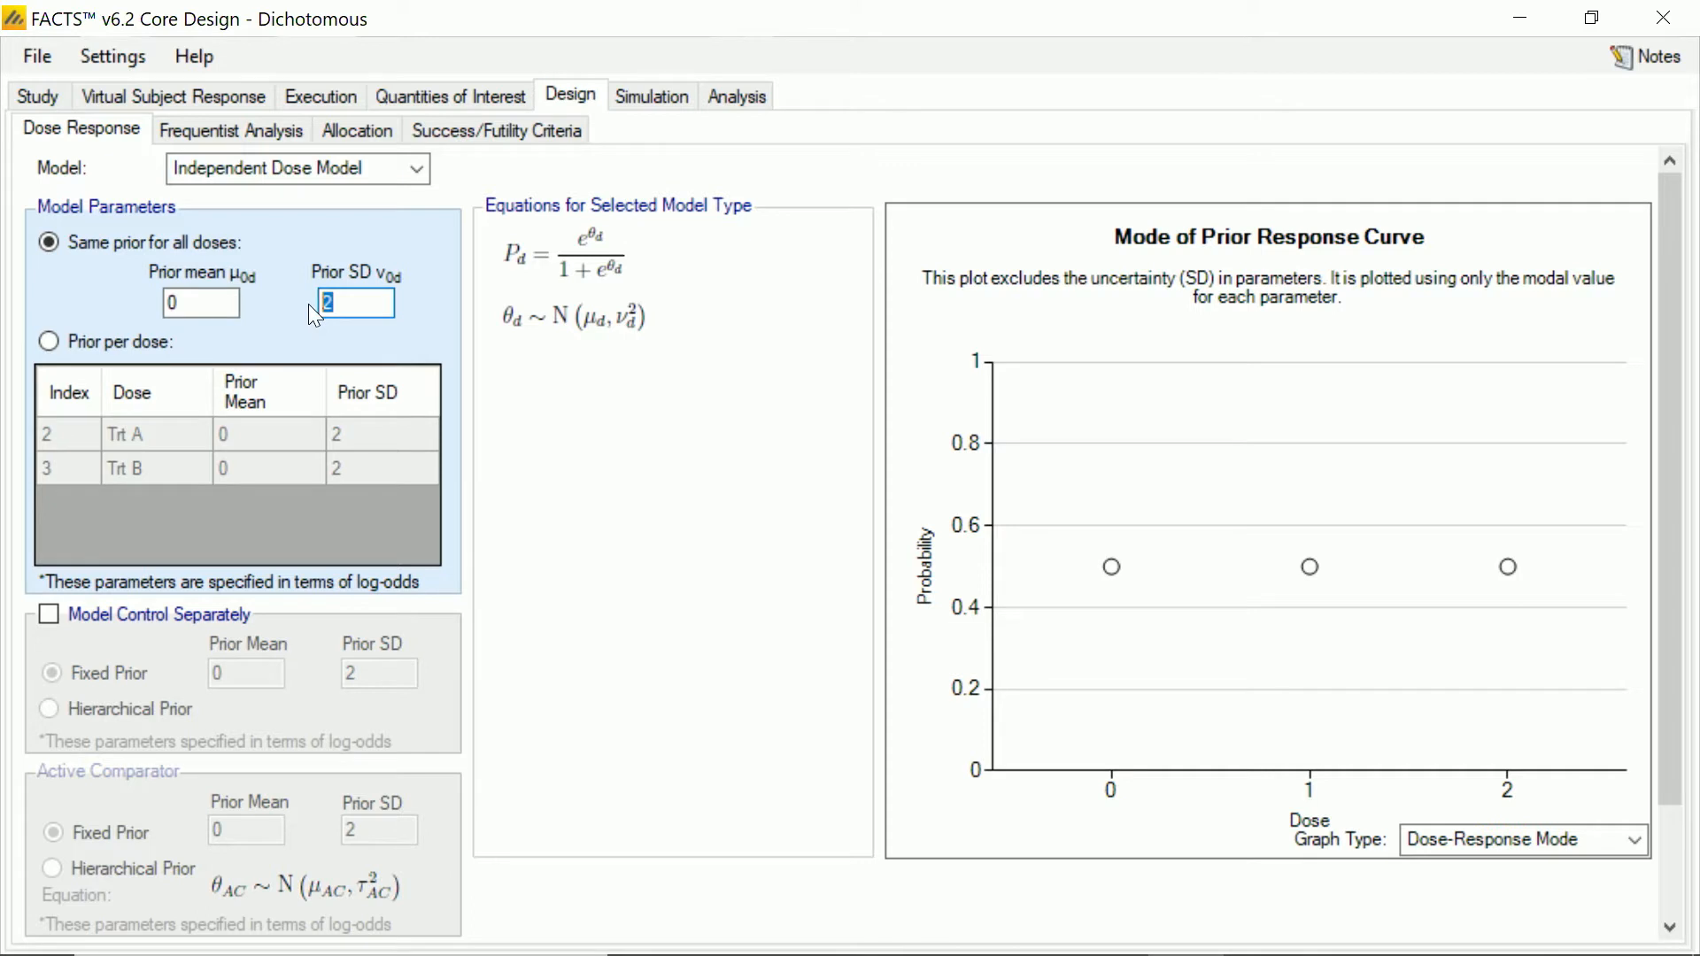
type("1.82")
left_click(1618, 838)
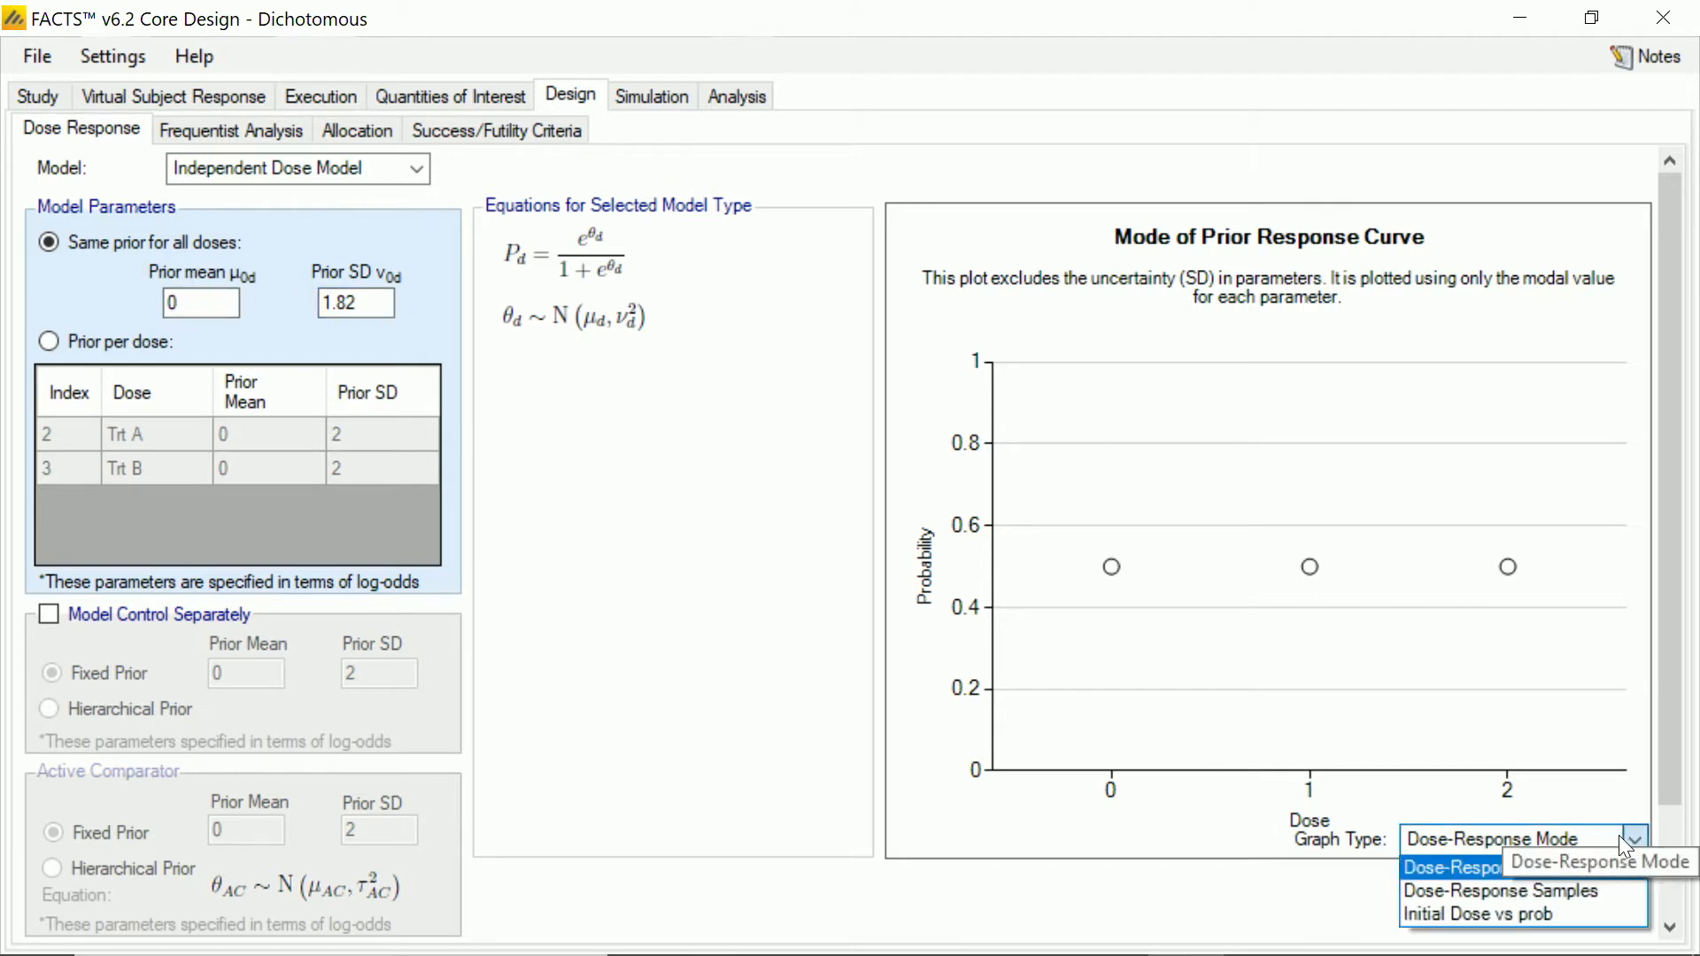
left_click(1455, 913)
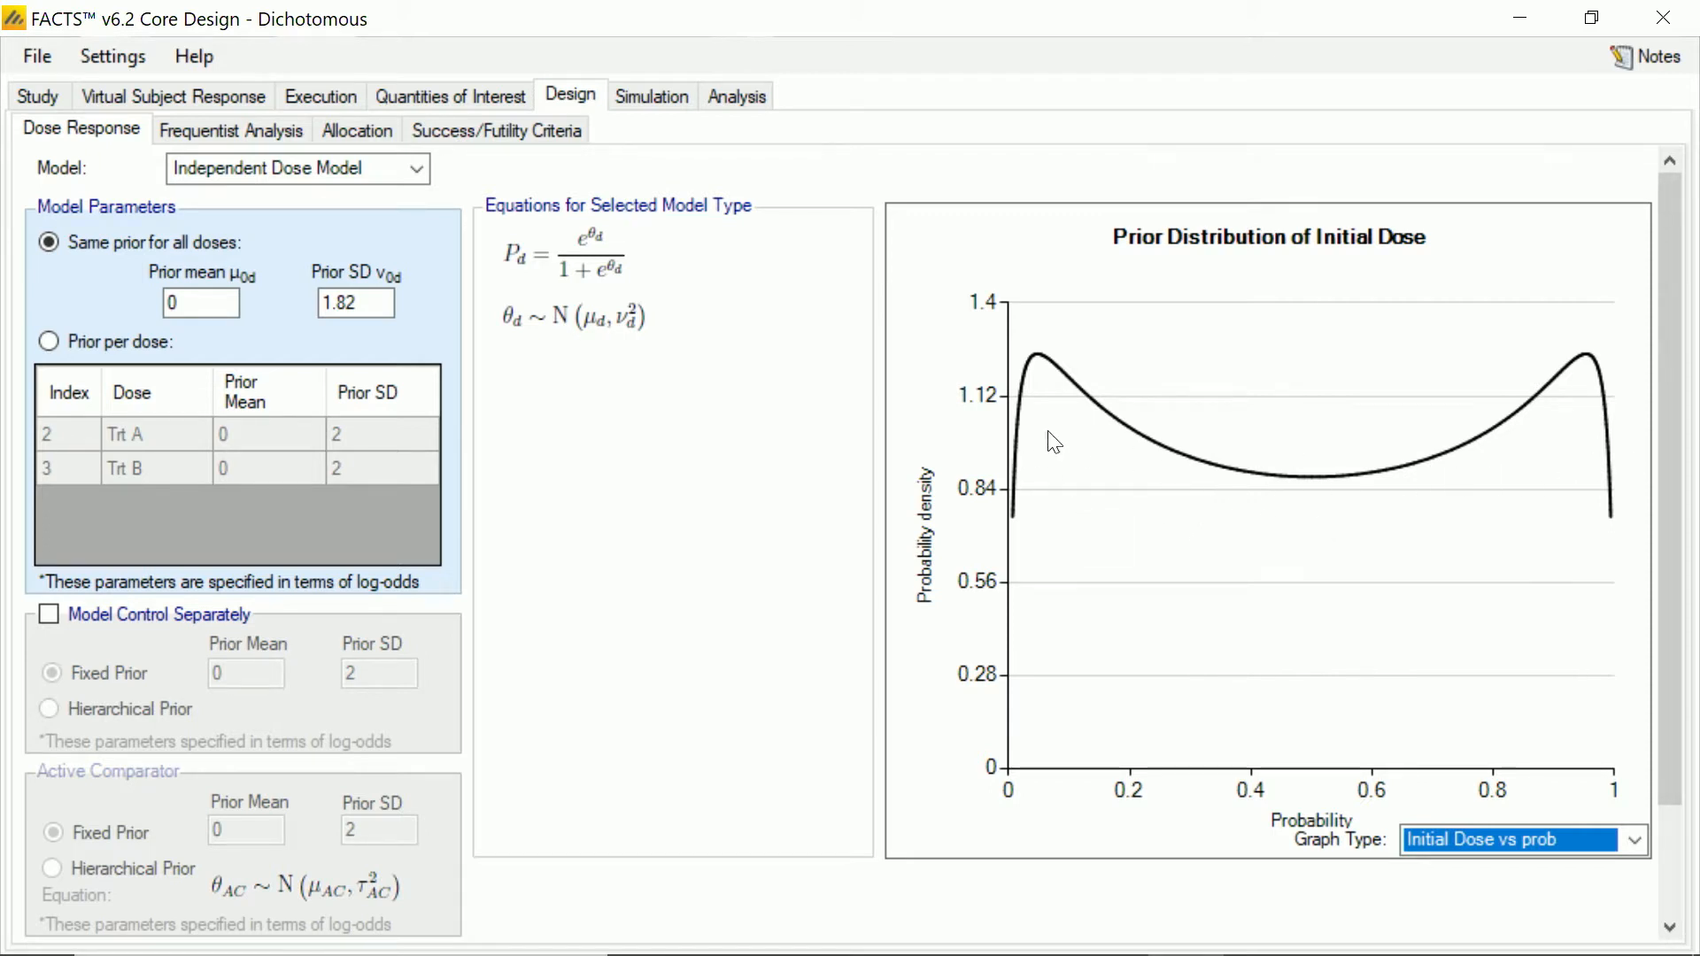
Step: Turn off last observation carry forward (LOCF) missingness handling in the design's frequentist analysis
left_click(232, 130)
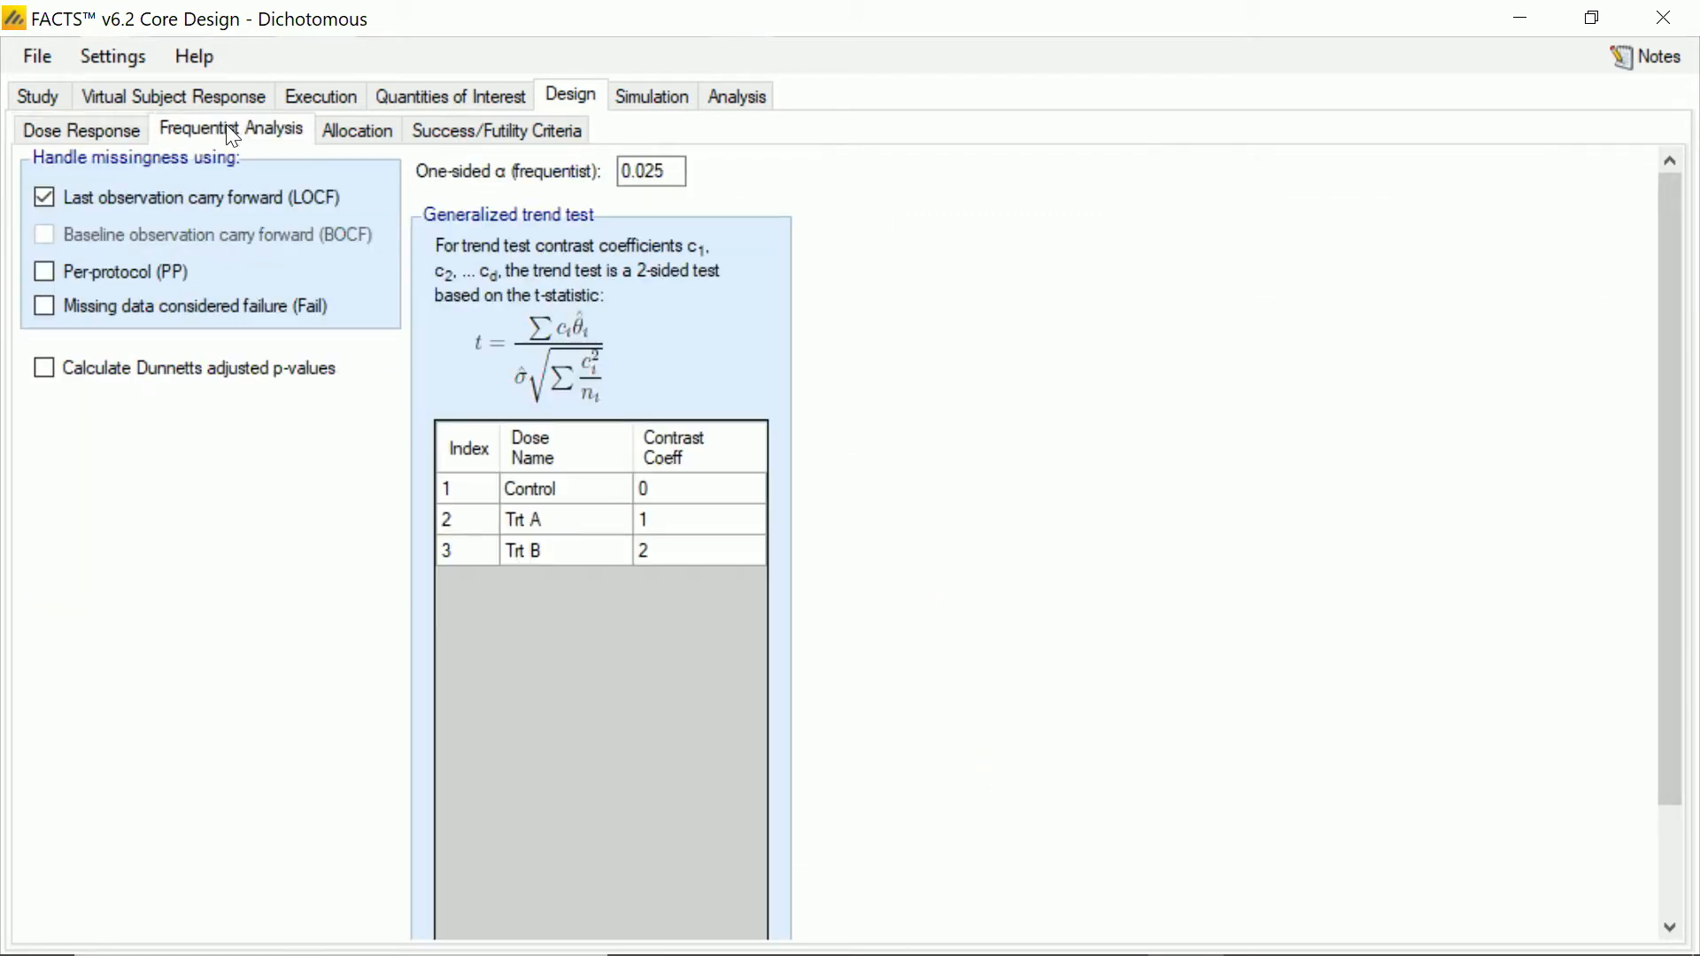
left_click(171, 189)
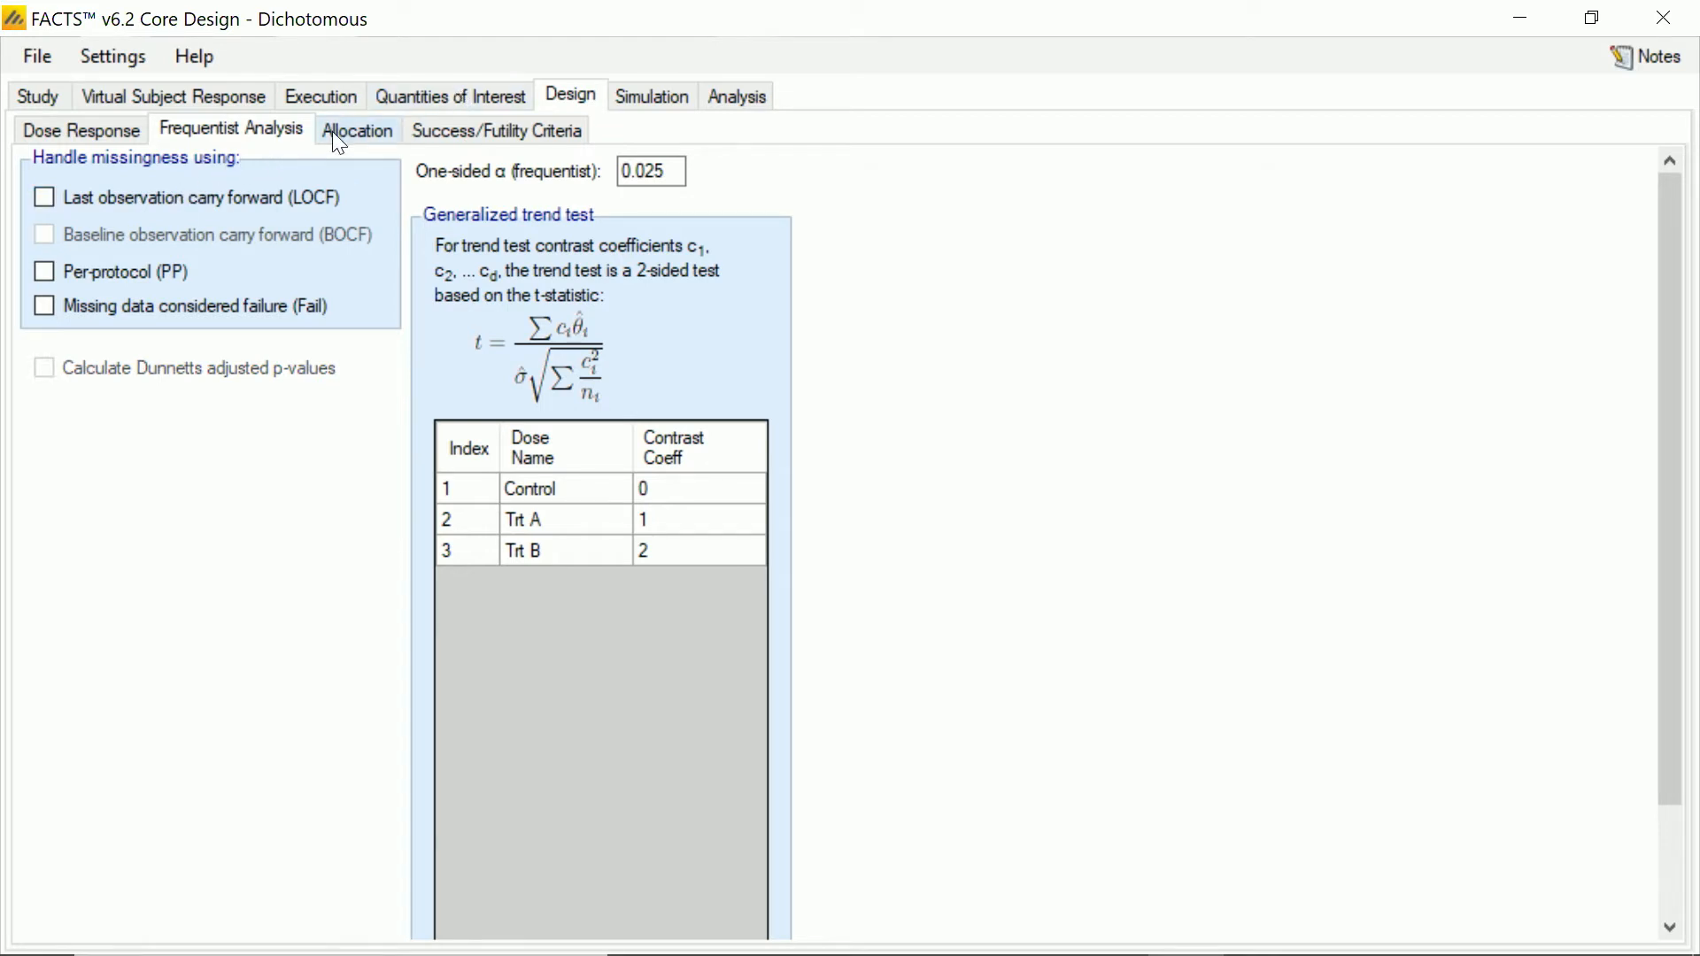
Step: Set the randomization ratio to 2 for each of Control, Trt A and Trt B
left_click(355, 142)
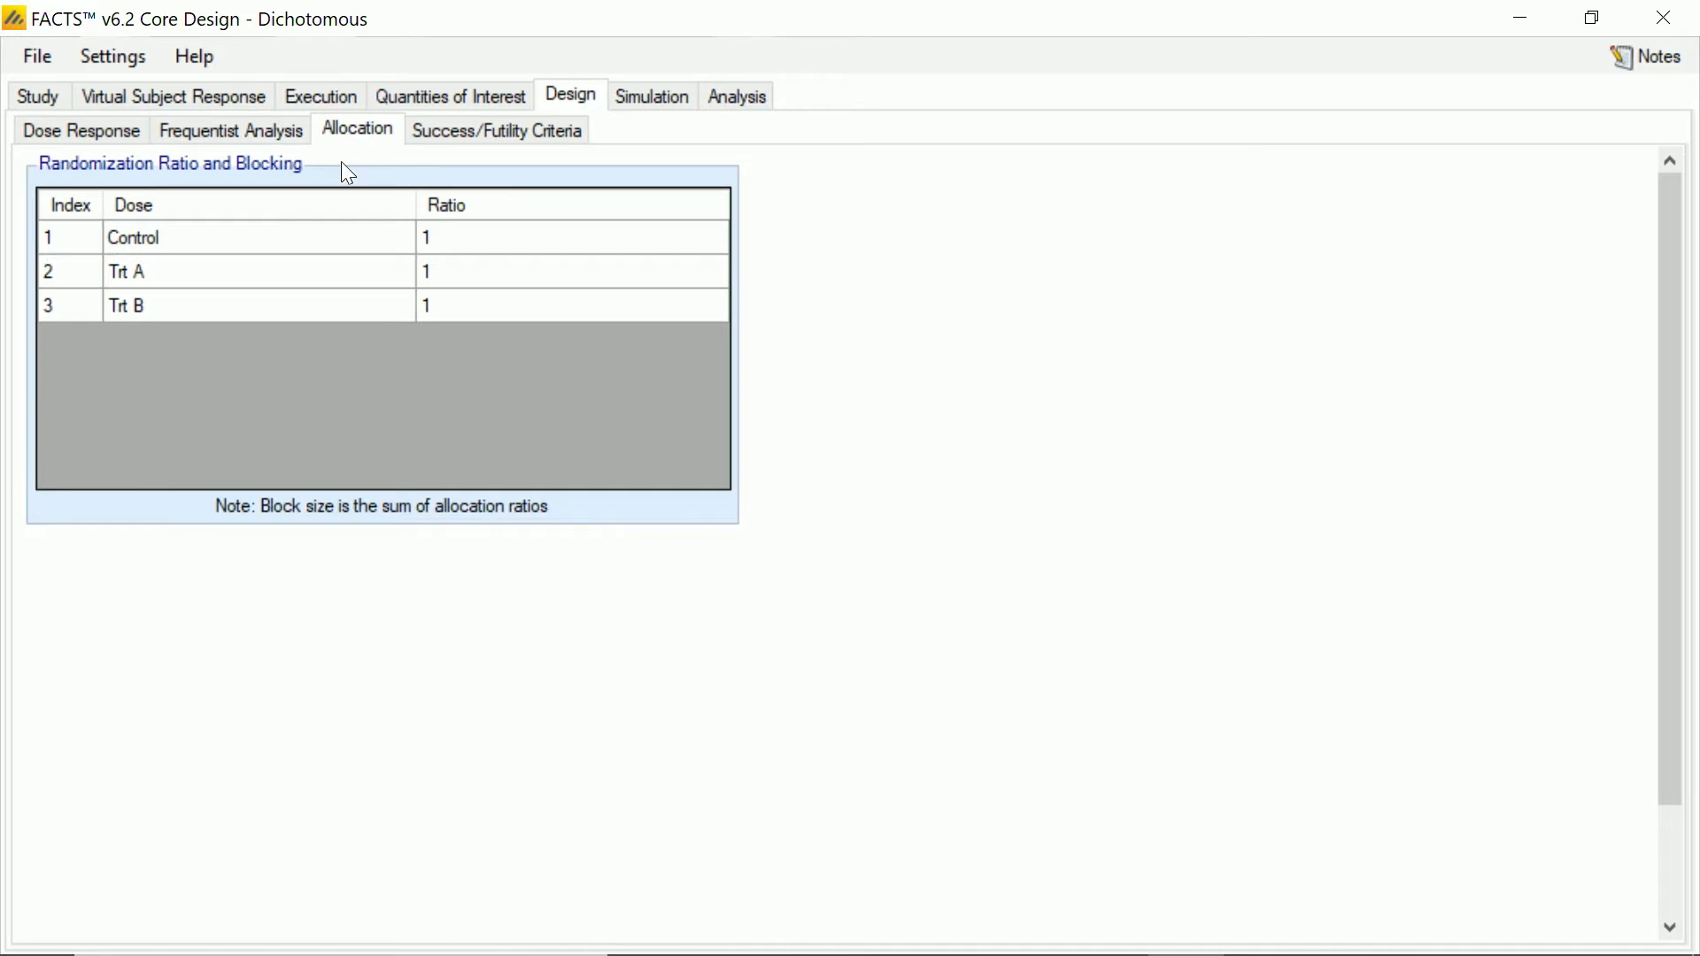
left_click(485, 239)
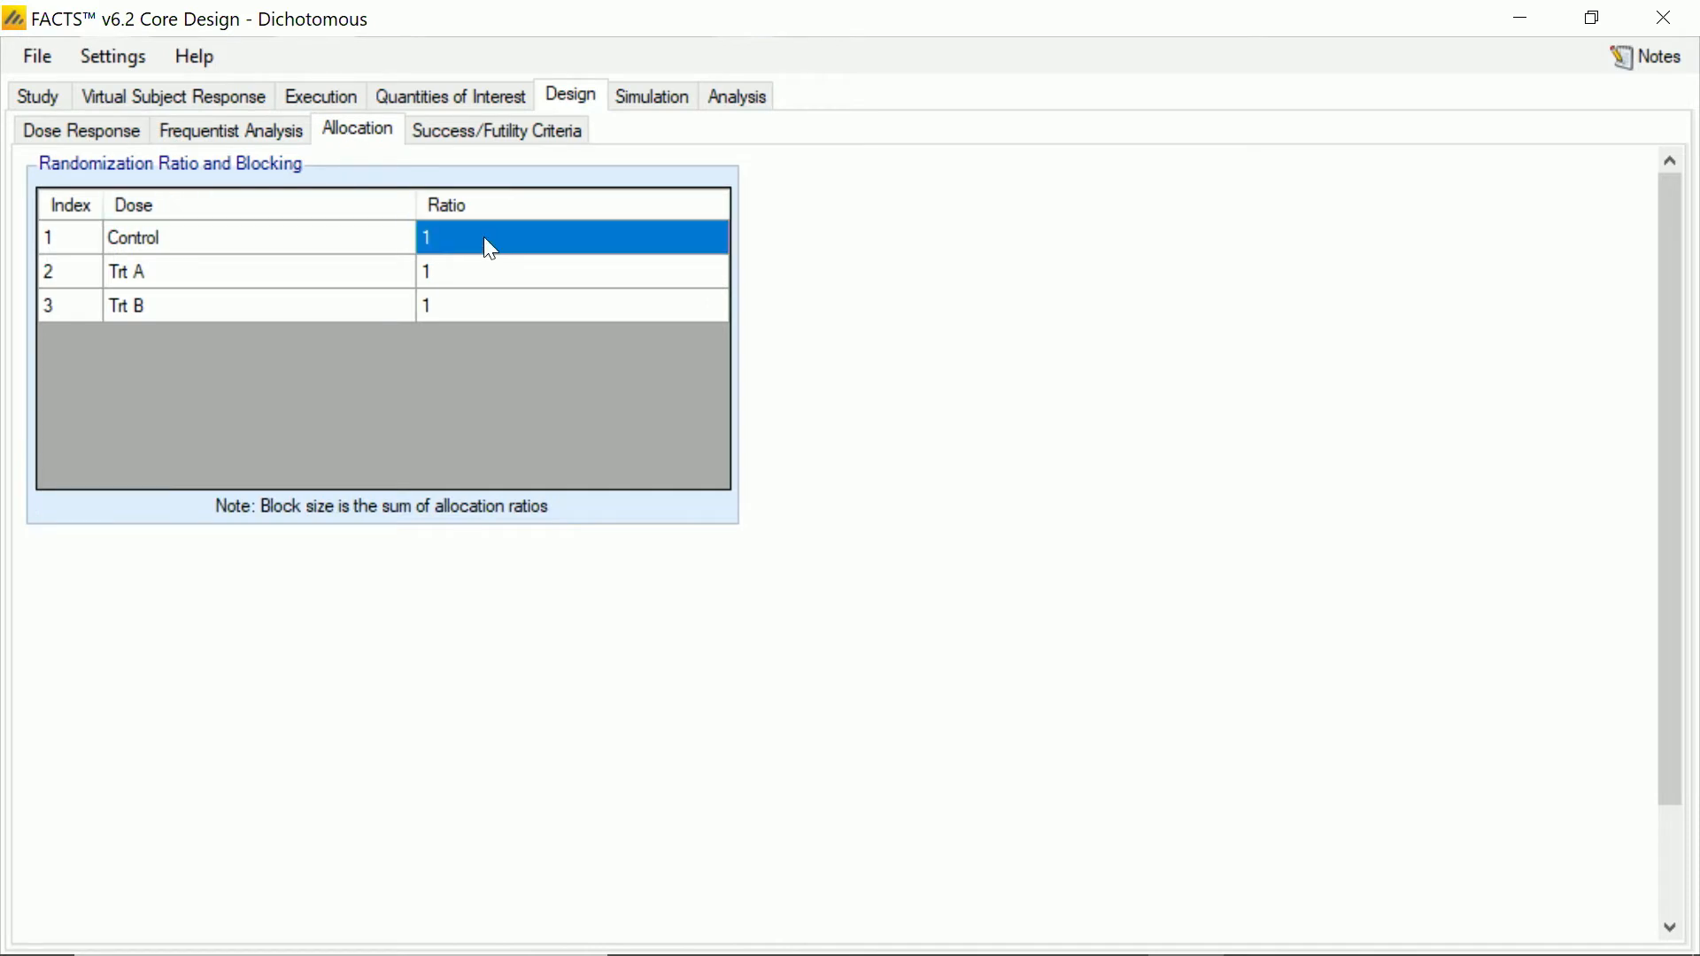
type("2")
key("Return")
type("2")
key("Return")
type("2")
key("Return")
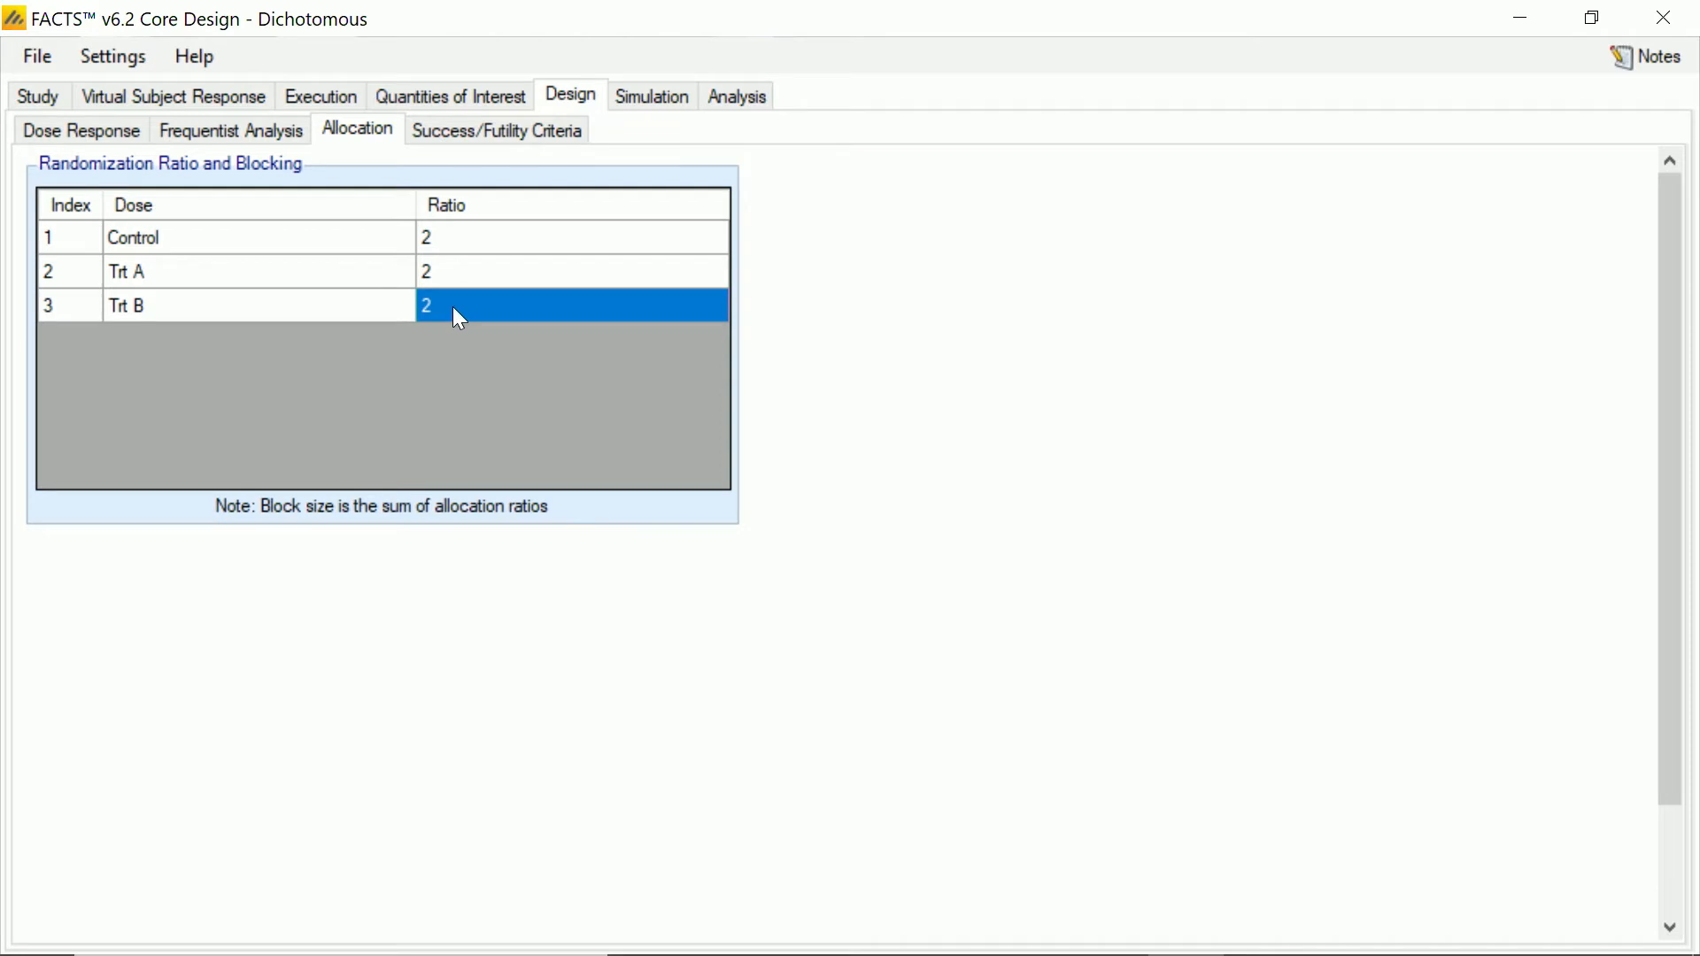
Step: Add a success criterion requiring the LOCF Bonferroni minimum p-value over all doses to be < 0.025
left_click(512, 128)
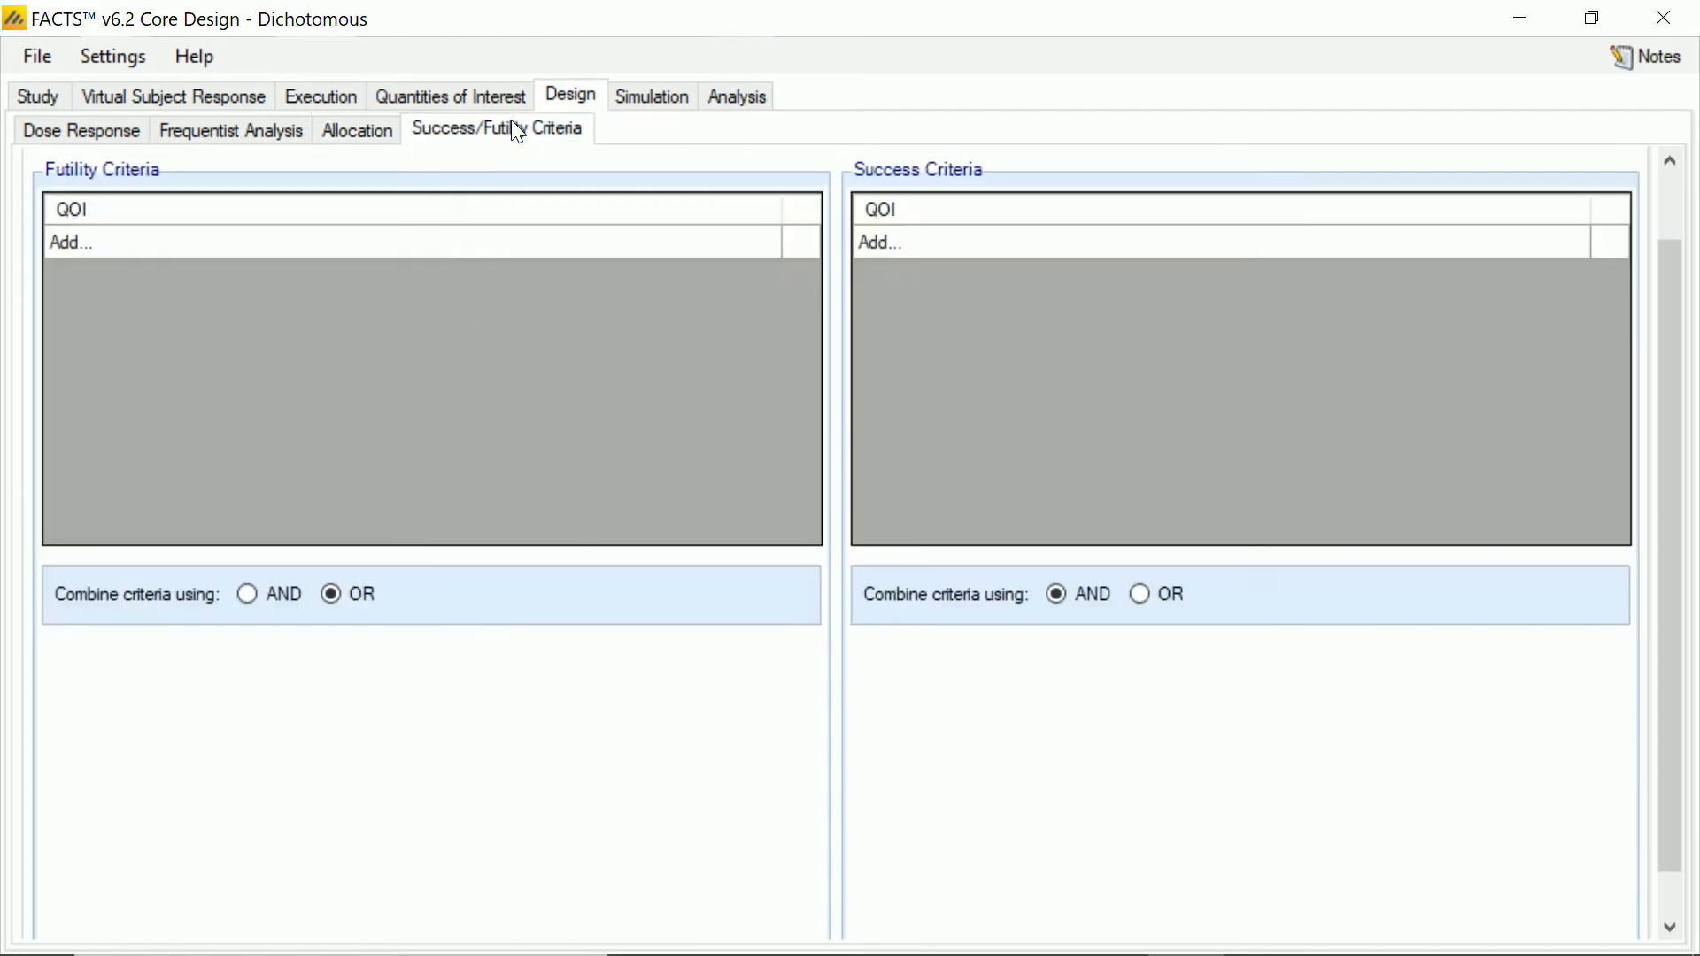
left_click(895, 242)
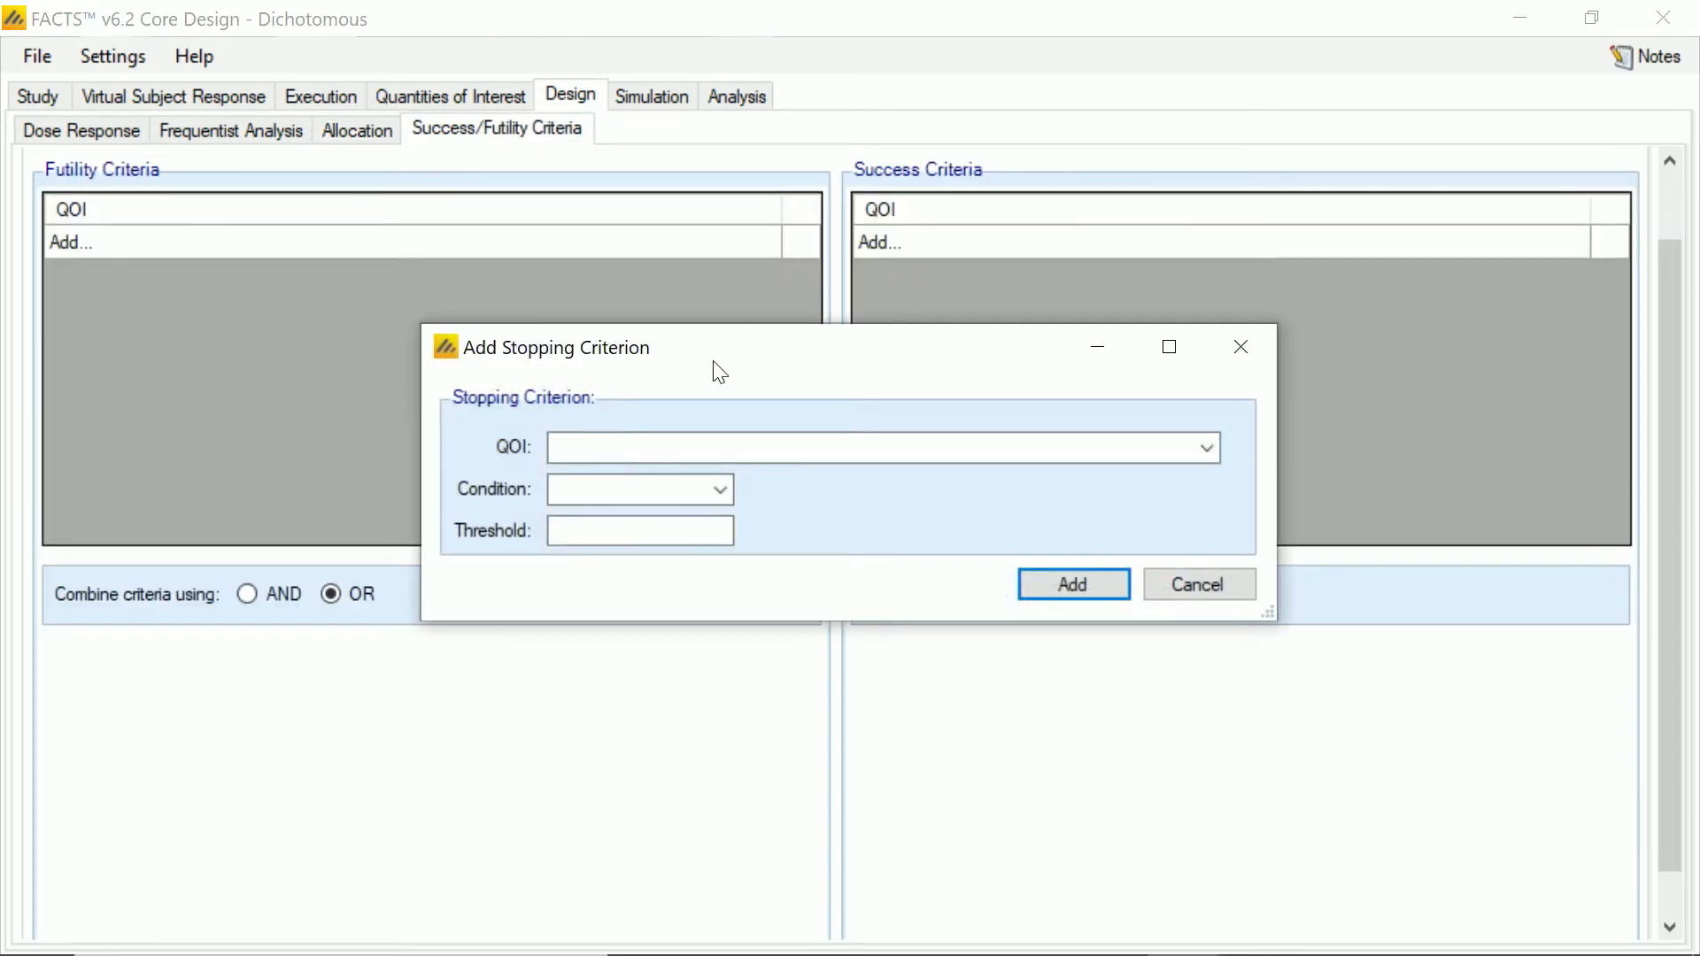
left_click(676, 449)
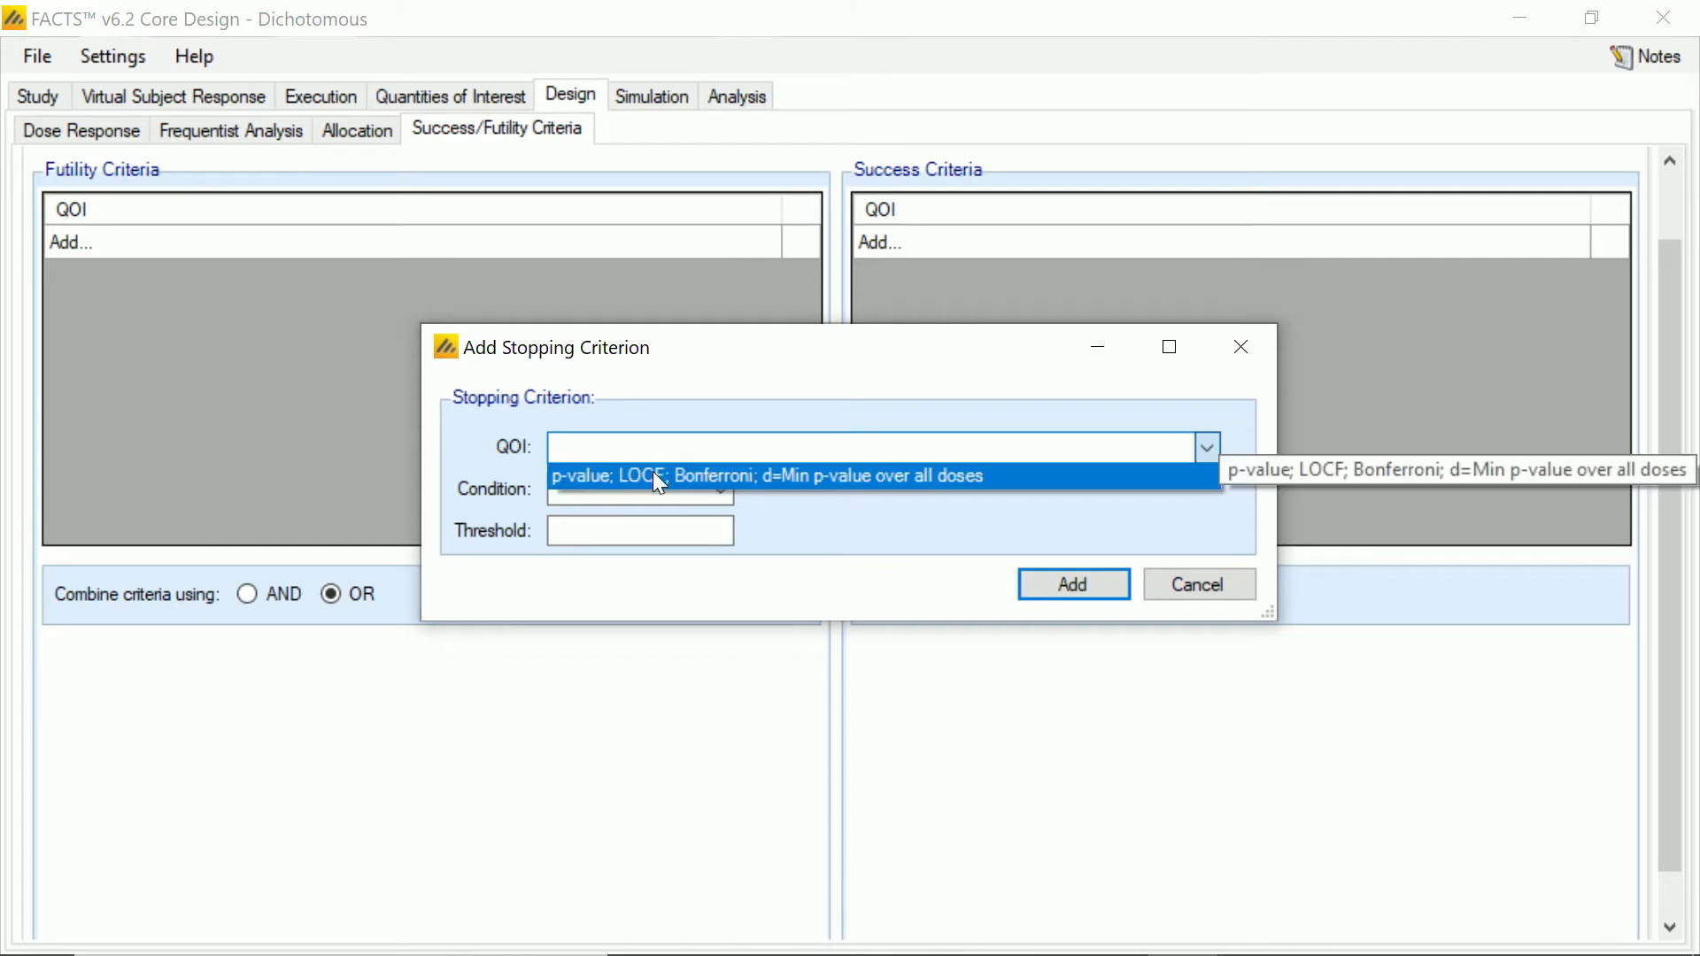
left_click(654, 472)
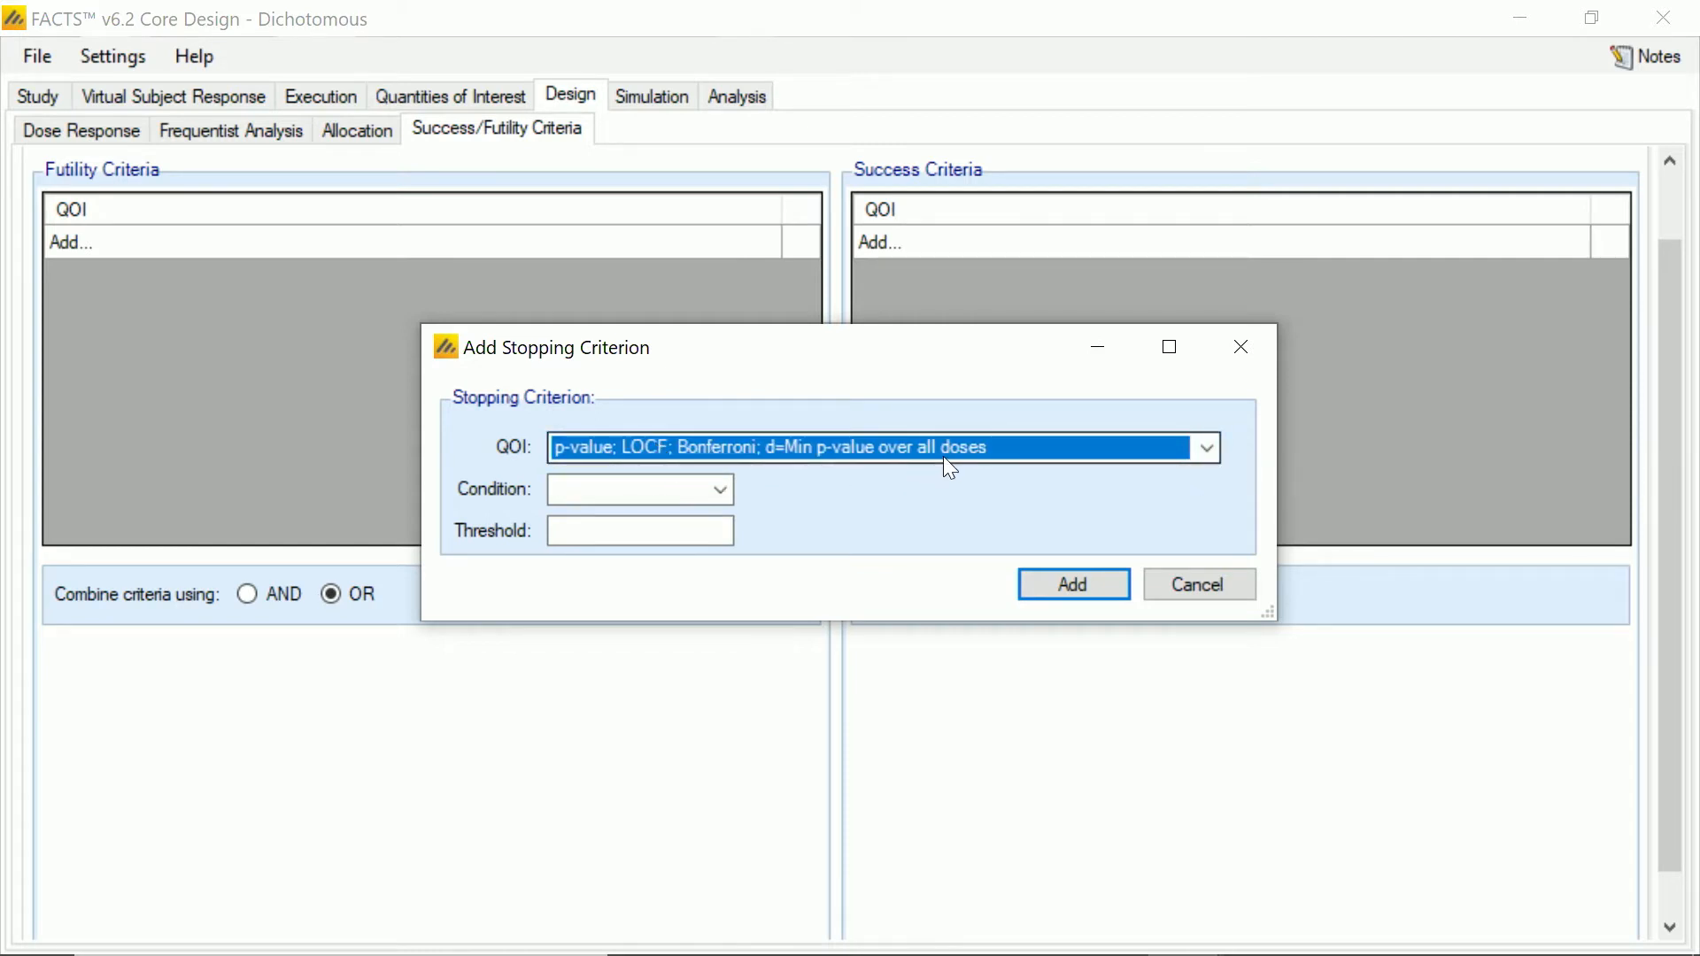
left_click(715, 486)
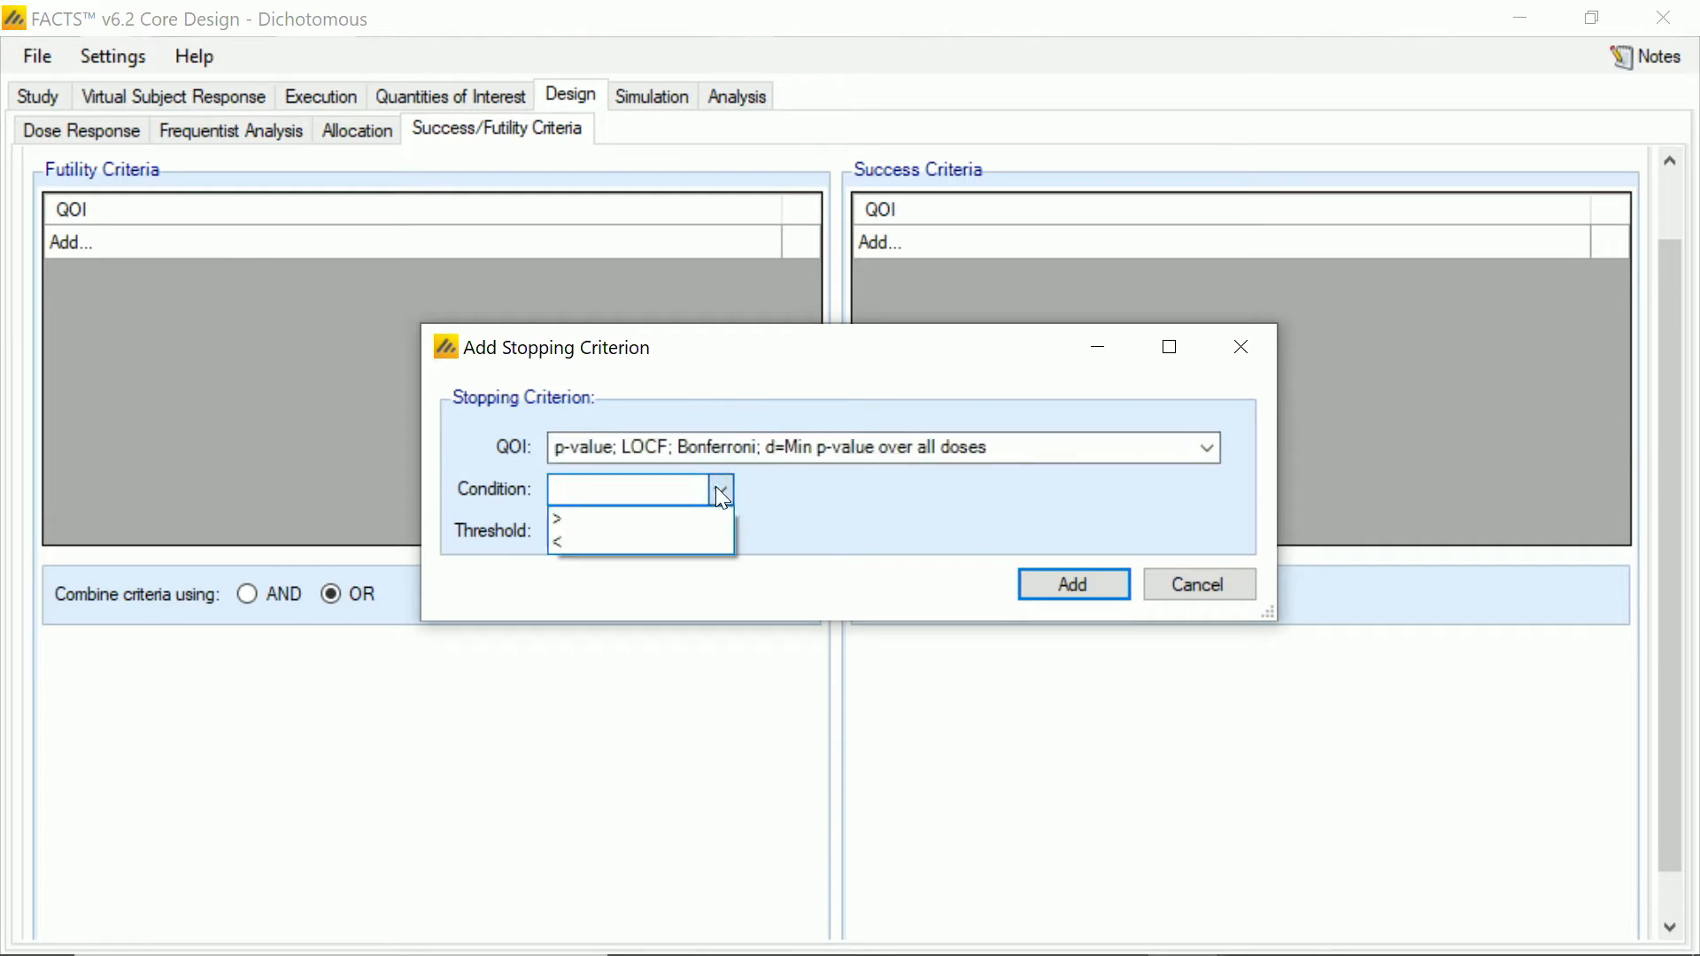
left_click(633, 540)
left_click(634, 531)
type("0.025")
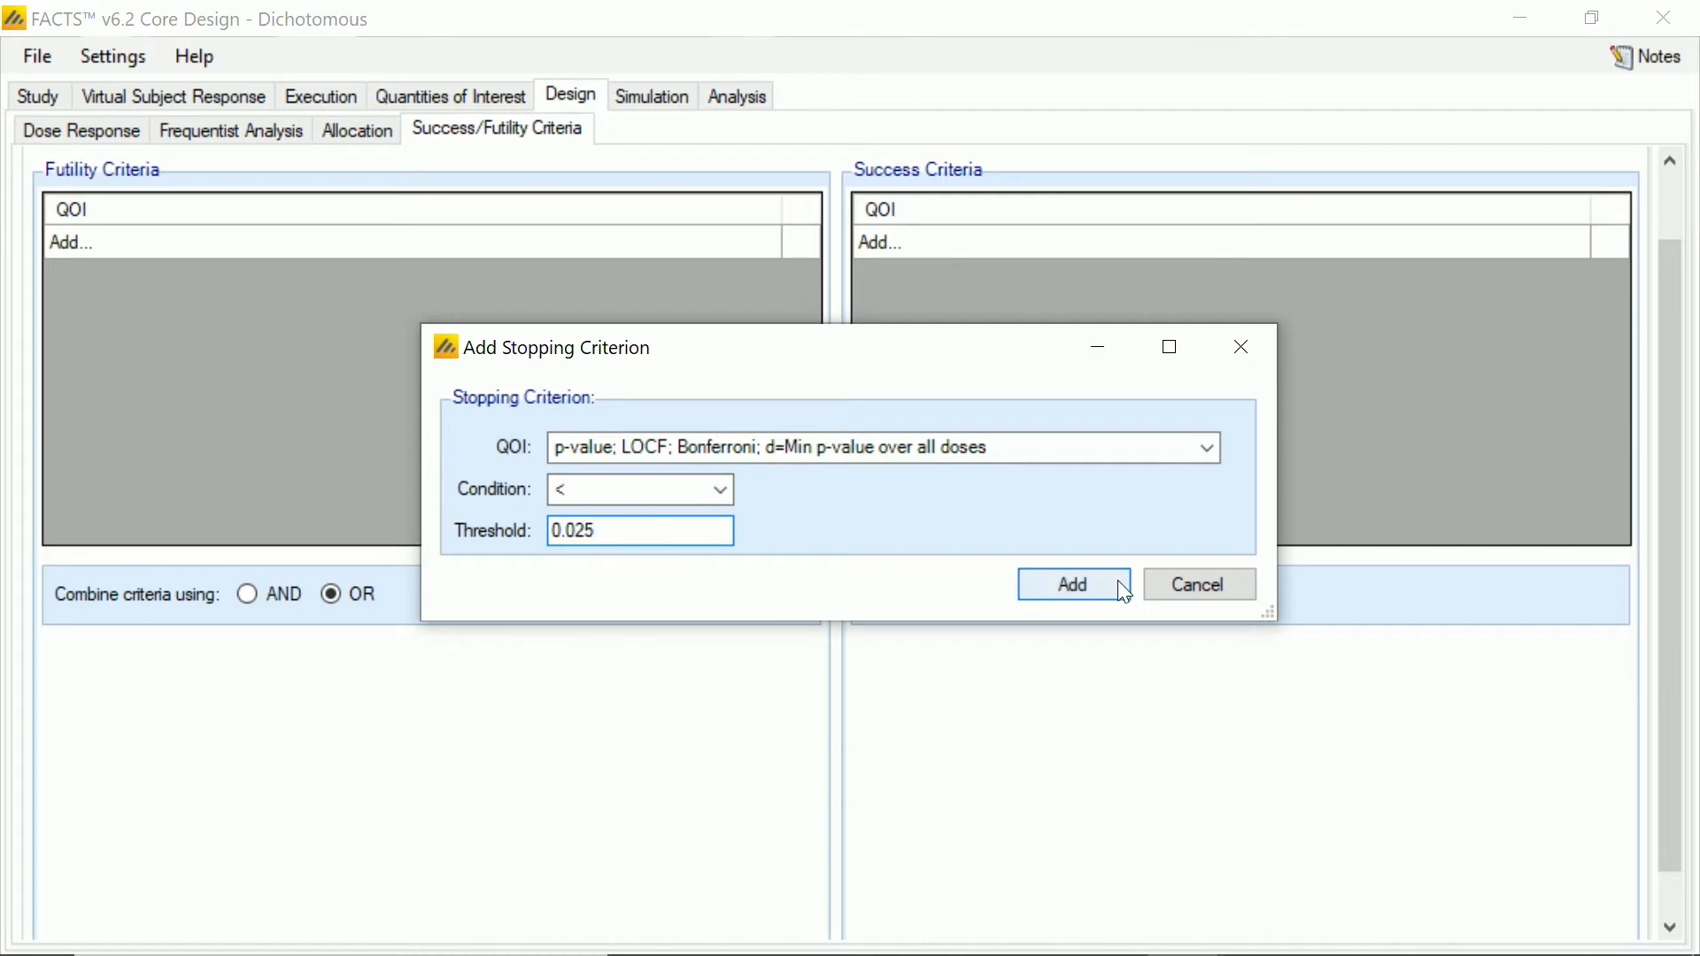
left_click(1117, 585)
Step: Add a futility criterion for the LOCF Bonferroni minimum p-value over all doses being > 0.025
left_click(254, 242)
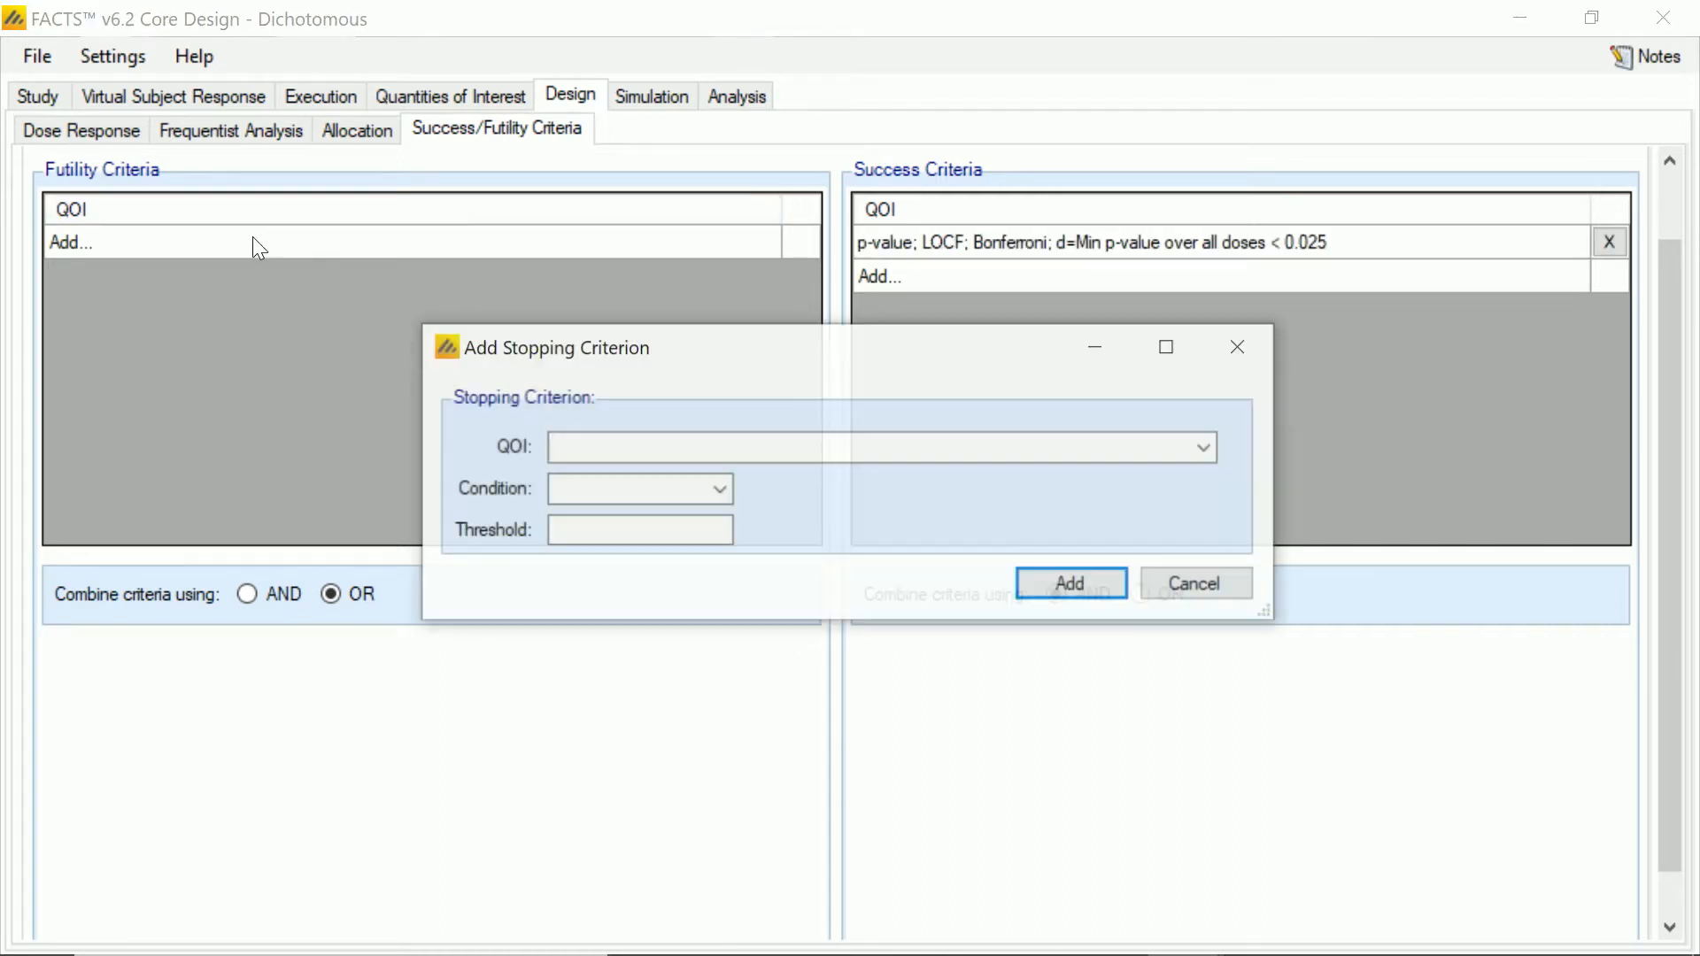
left_click(576, 448)
left_click(572, 476)
left_click(572, 489)
left_click(574, 519)
left_click(563, 529)
type("0.025")
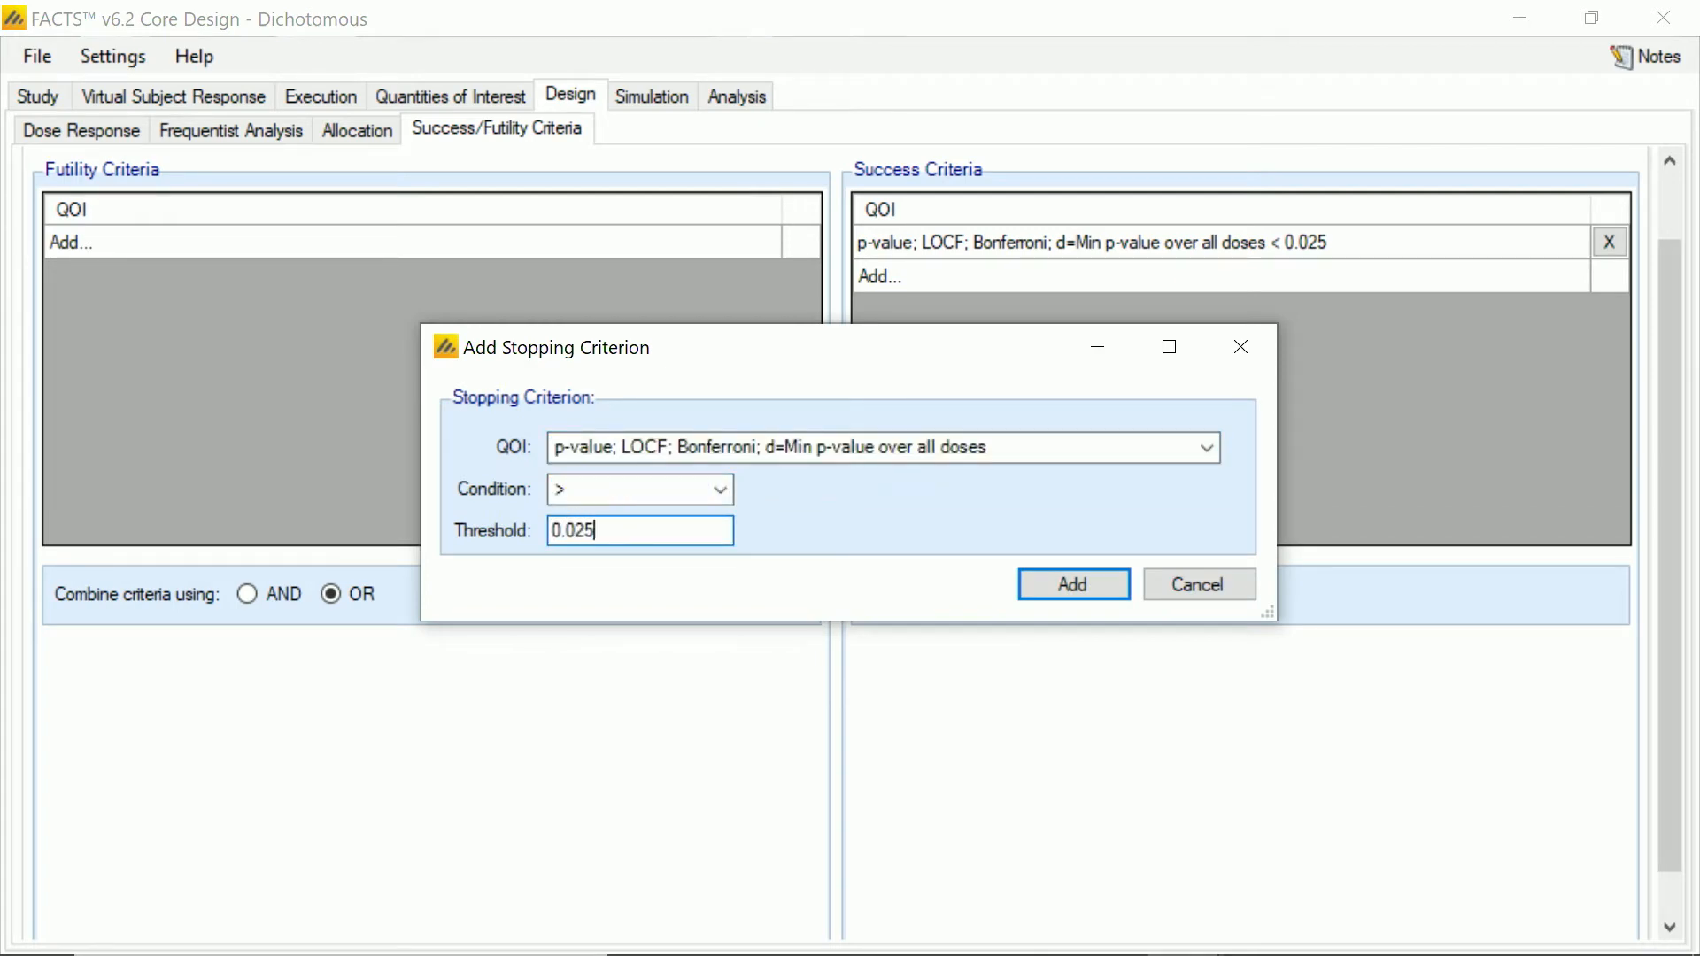
left_click(1073, 585)
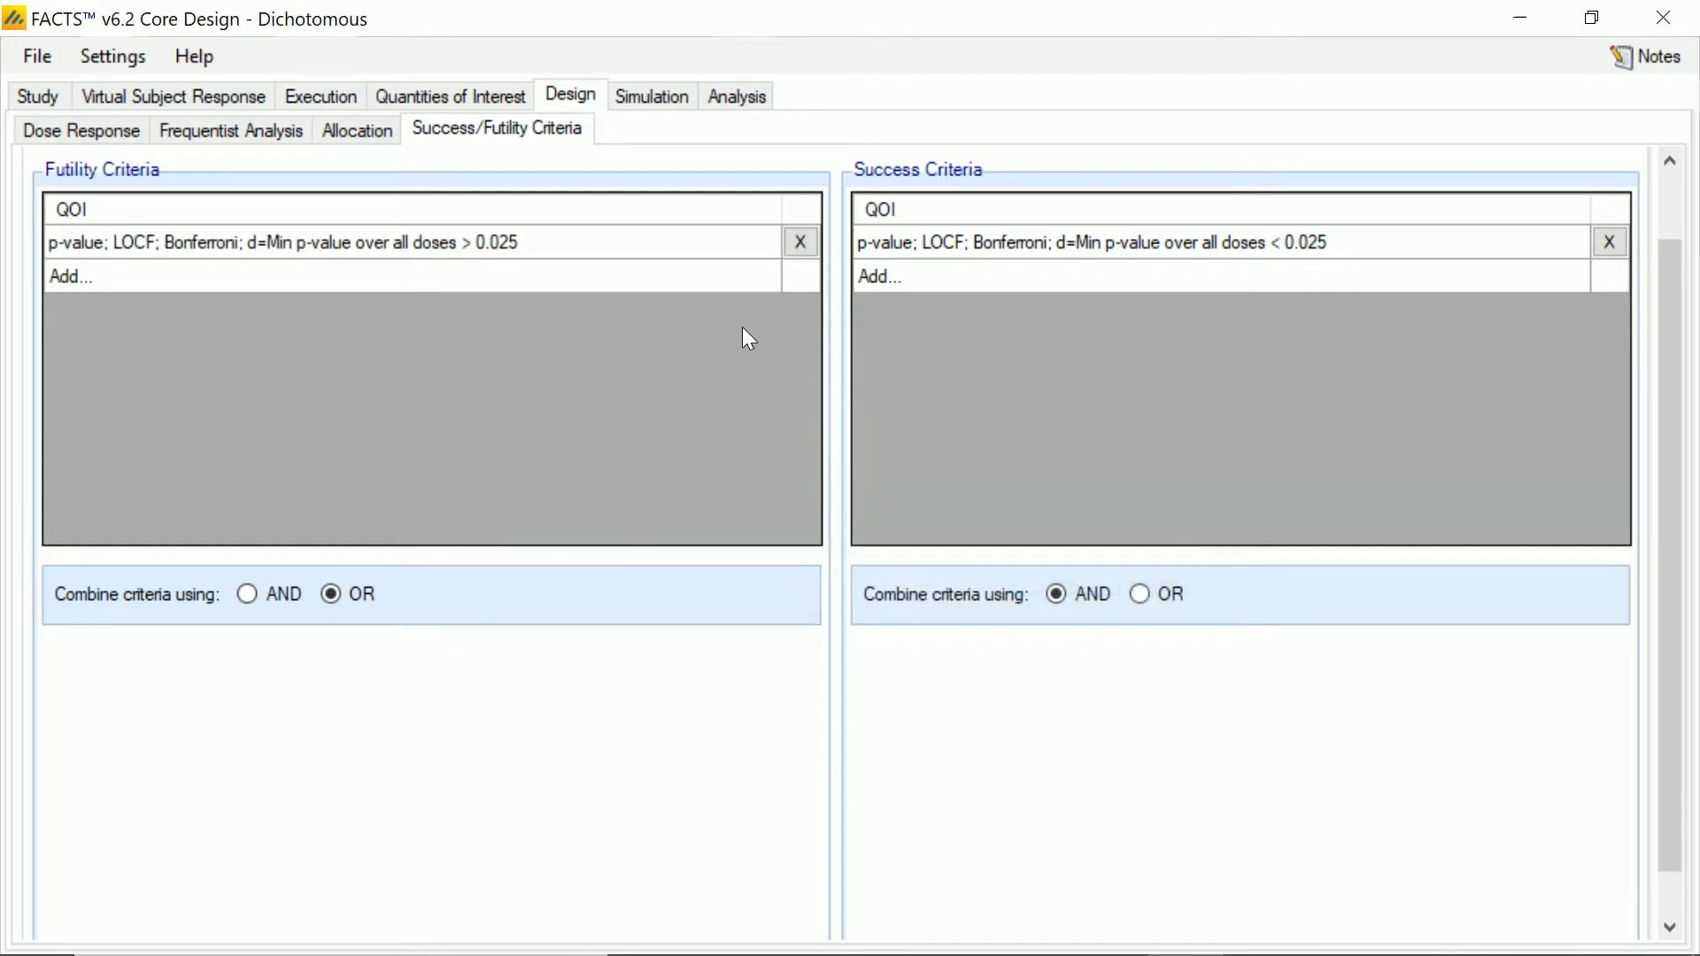
Step: Set the number of simulations to 100 and select all scenarios for simulation
left_click(652, 100)
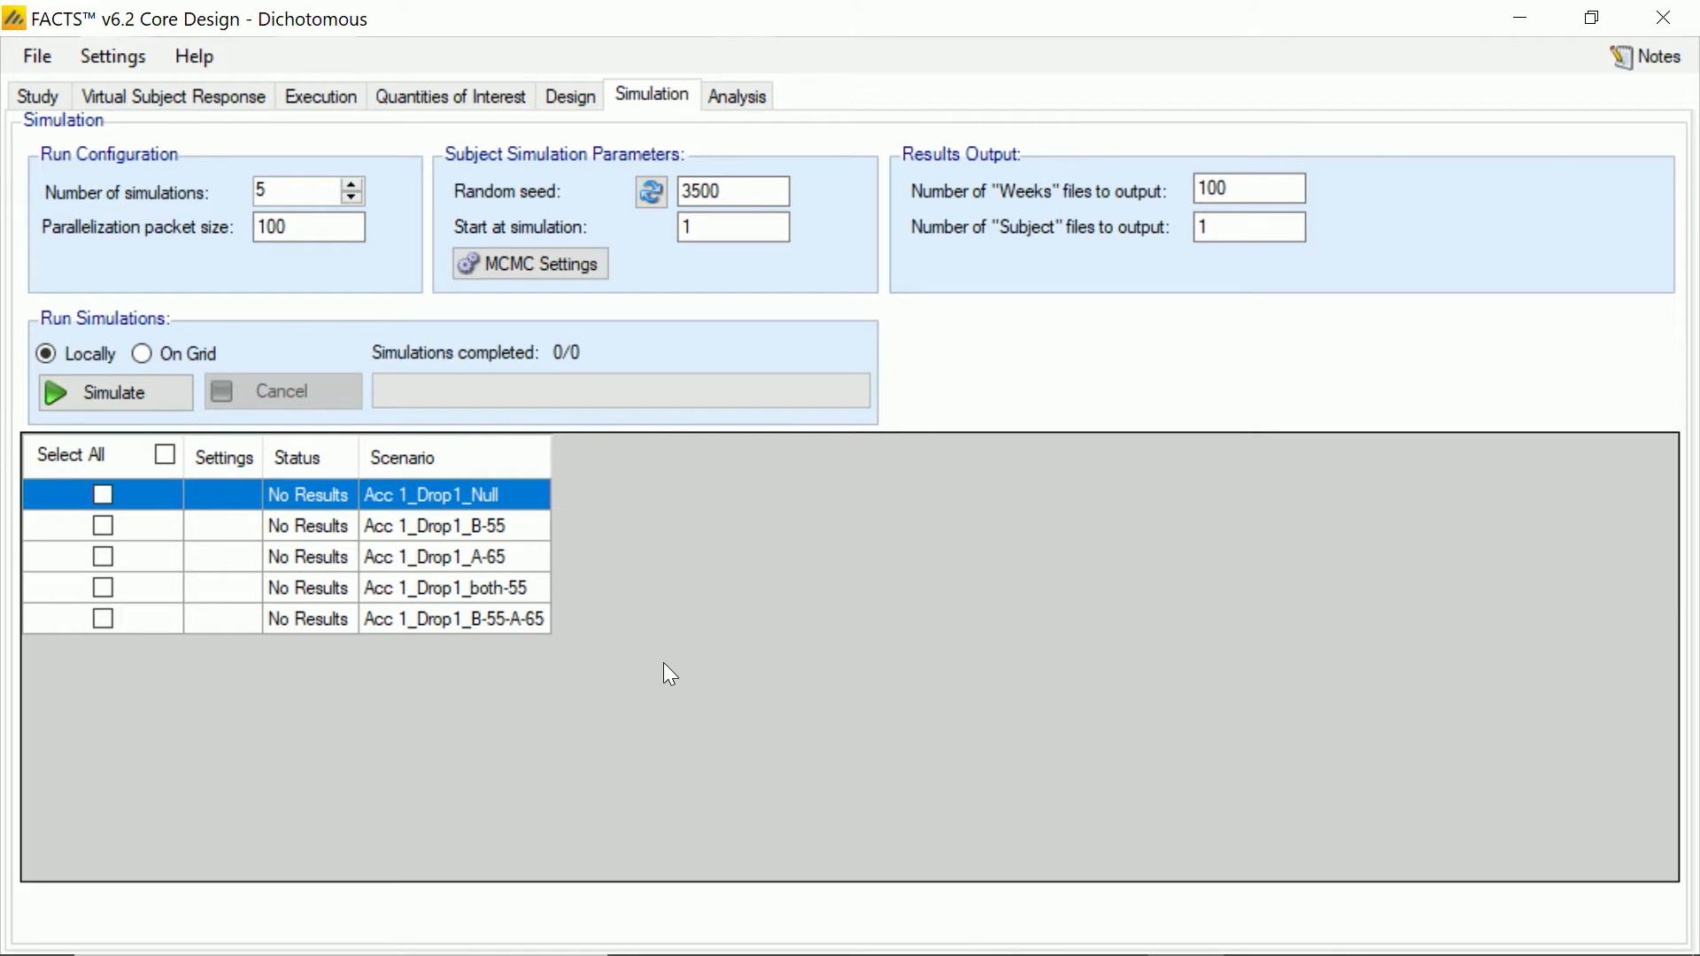
left_click_drag(296, 193, 221, 191)
type("100")
left_click(164, 455)
Step: Start simulating the selected scenarios, saving the project as demo-2 in the Simple Core Dich folder
left_click(165, 407)
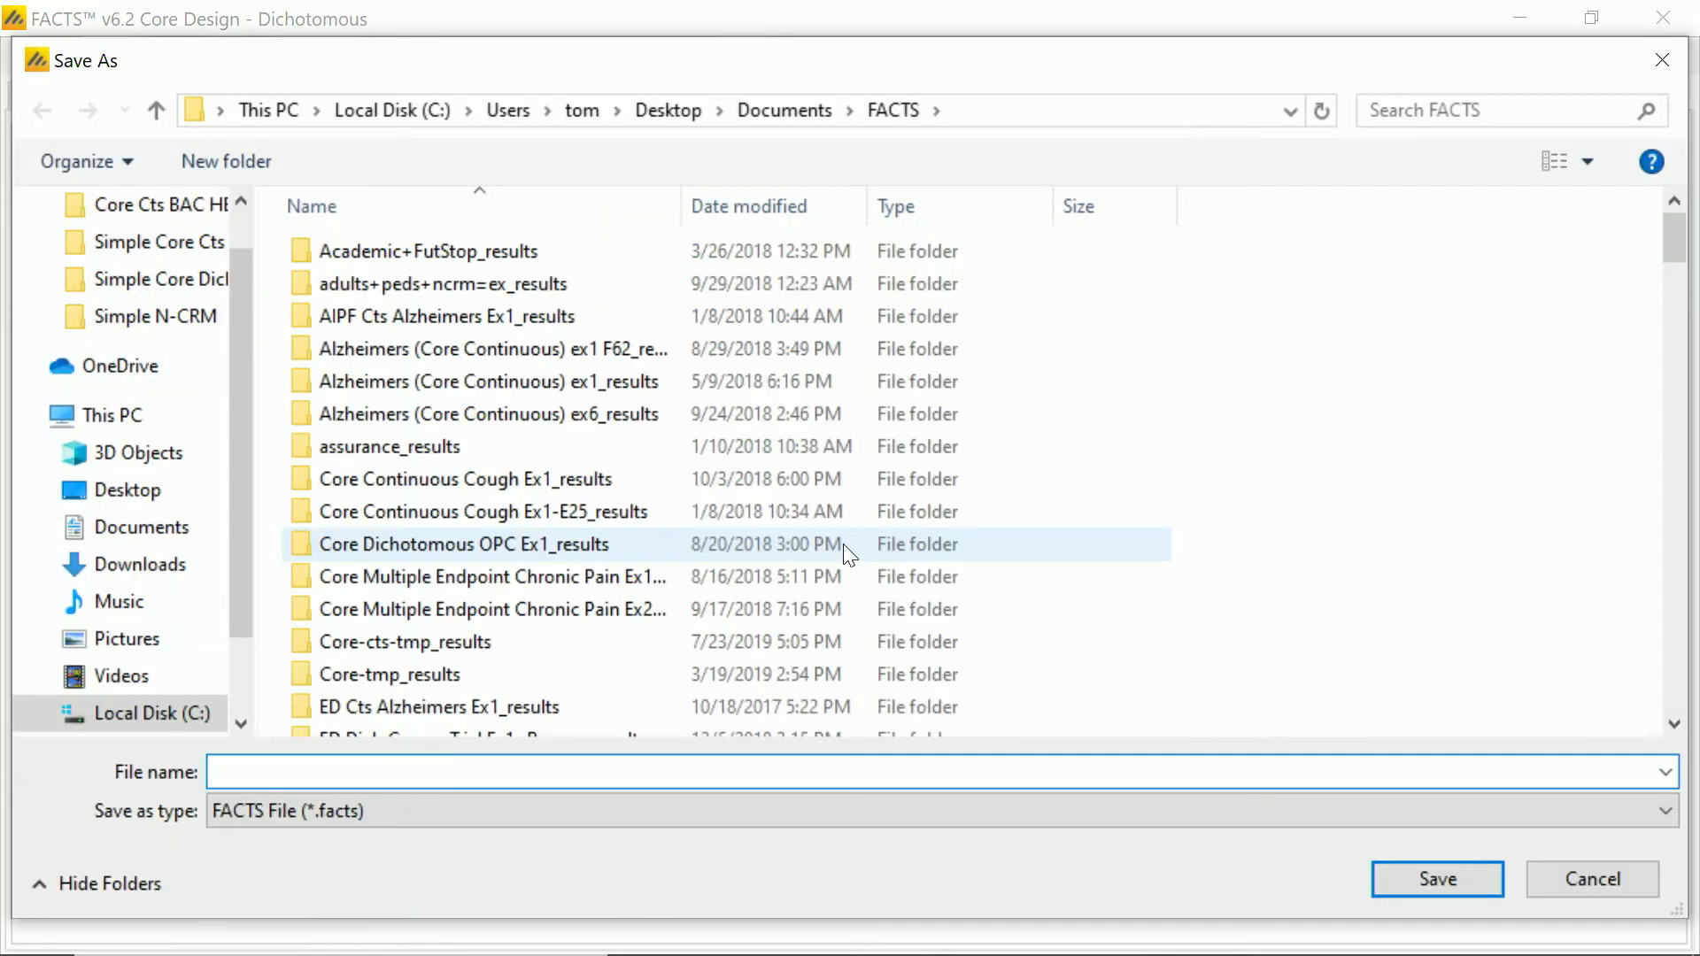
left_click(155, 281)
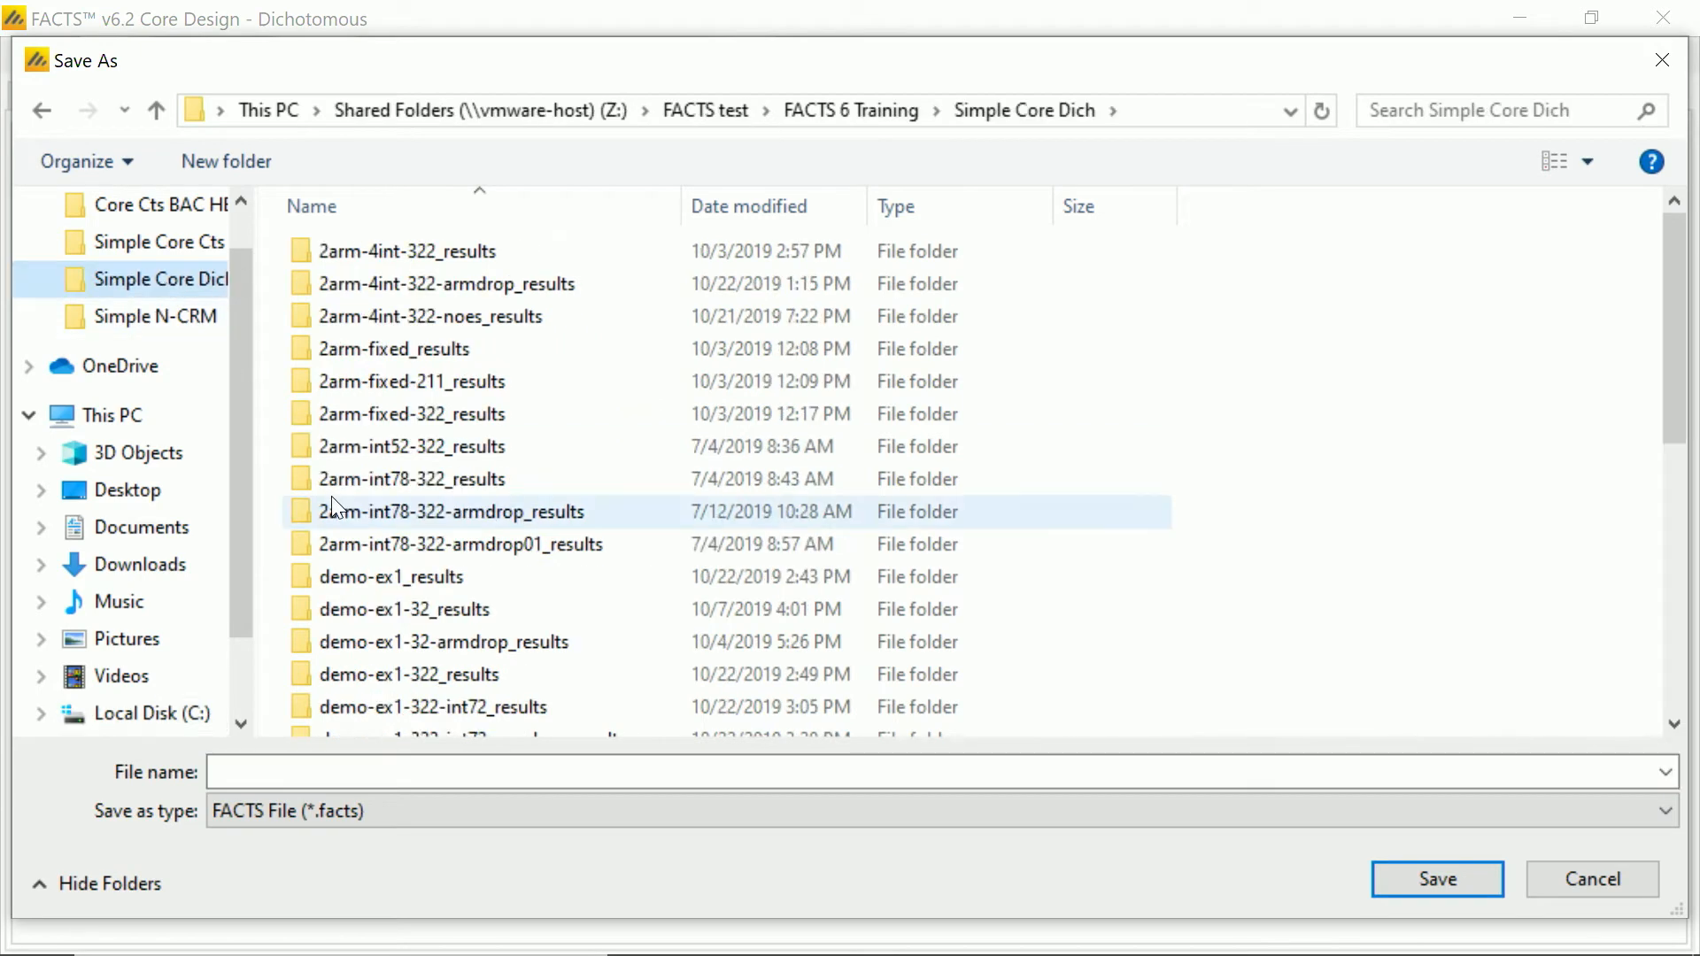
left_click(282, 759)
type("demo-")
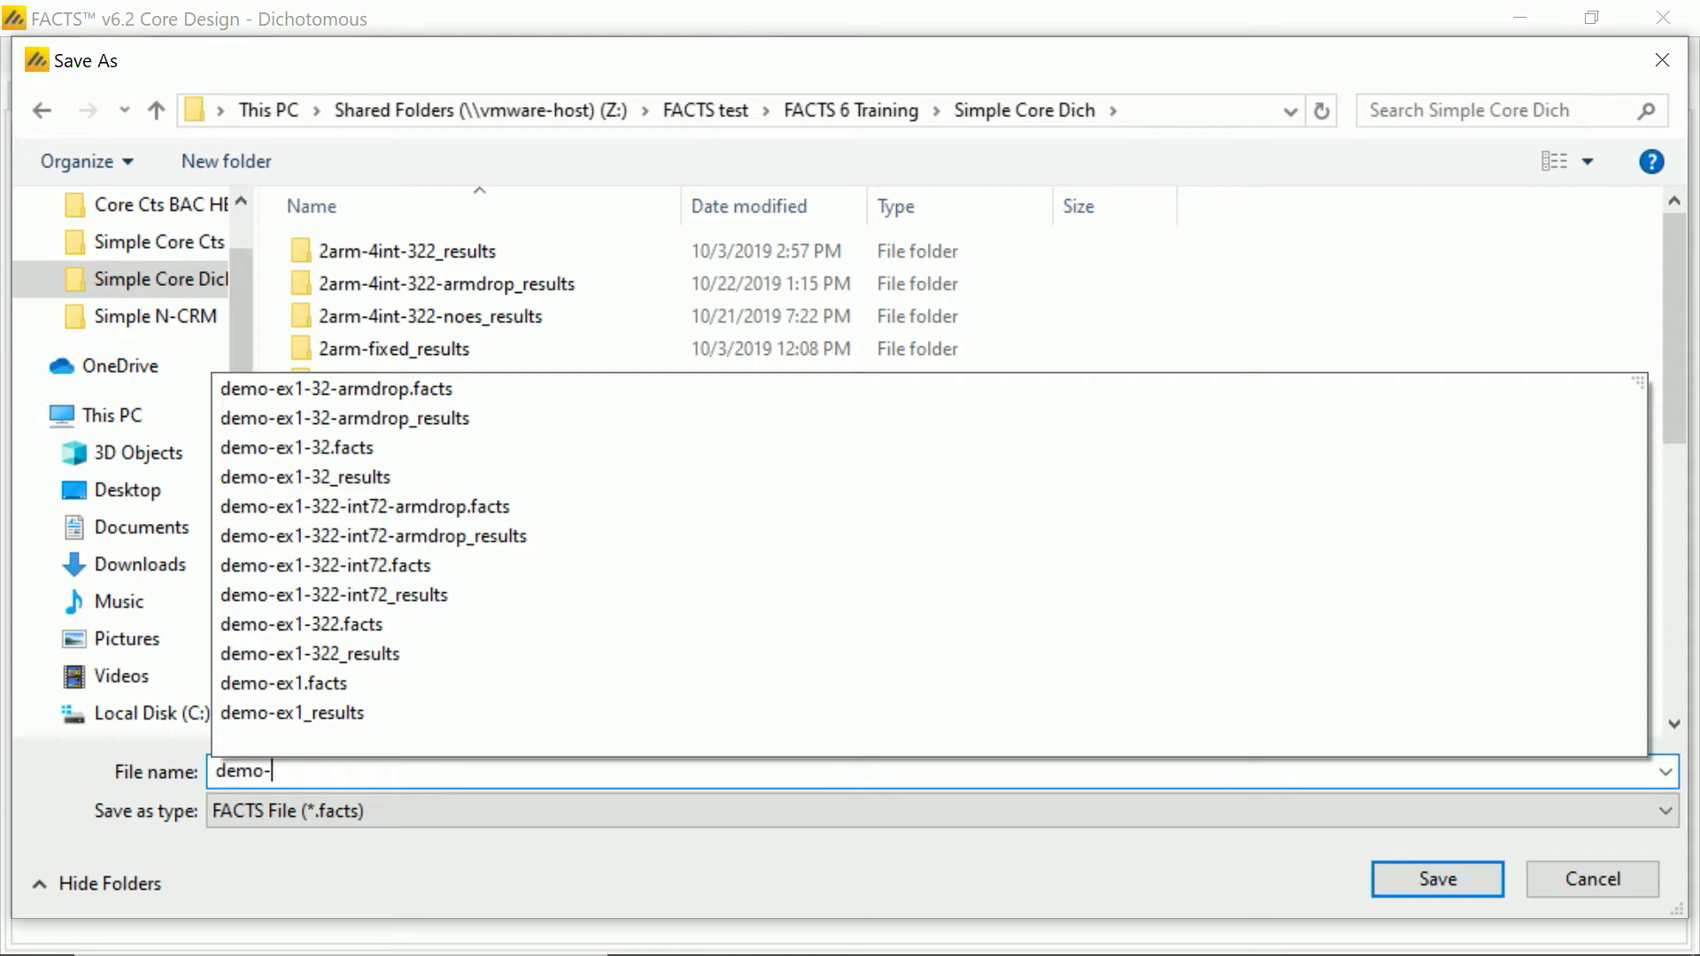
type("1")
key("BackSpace")
type("2")
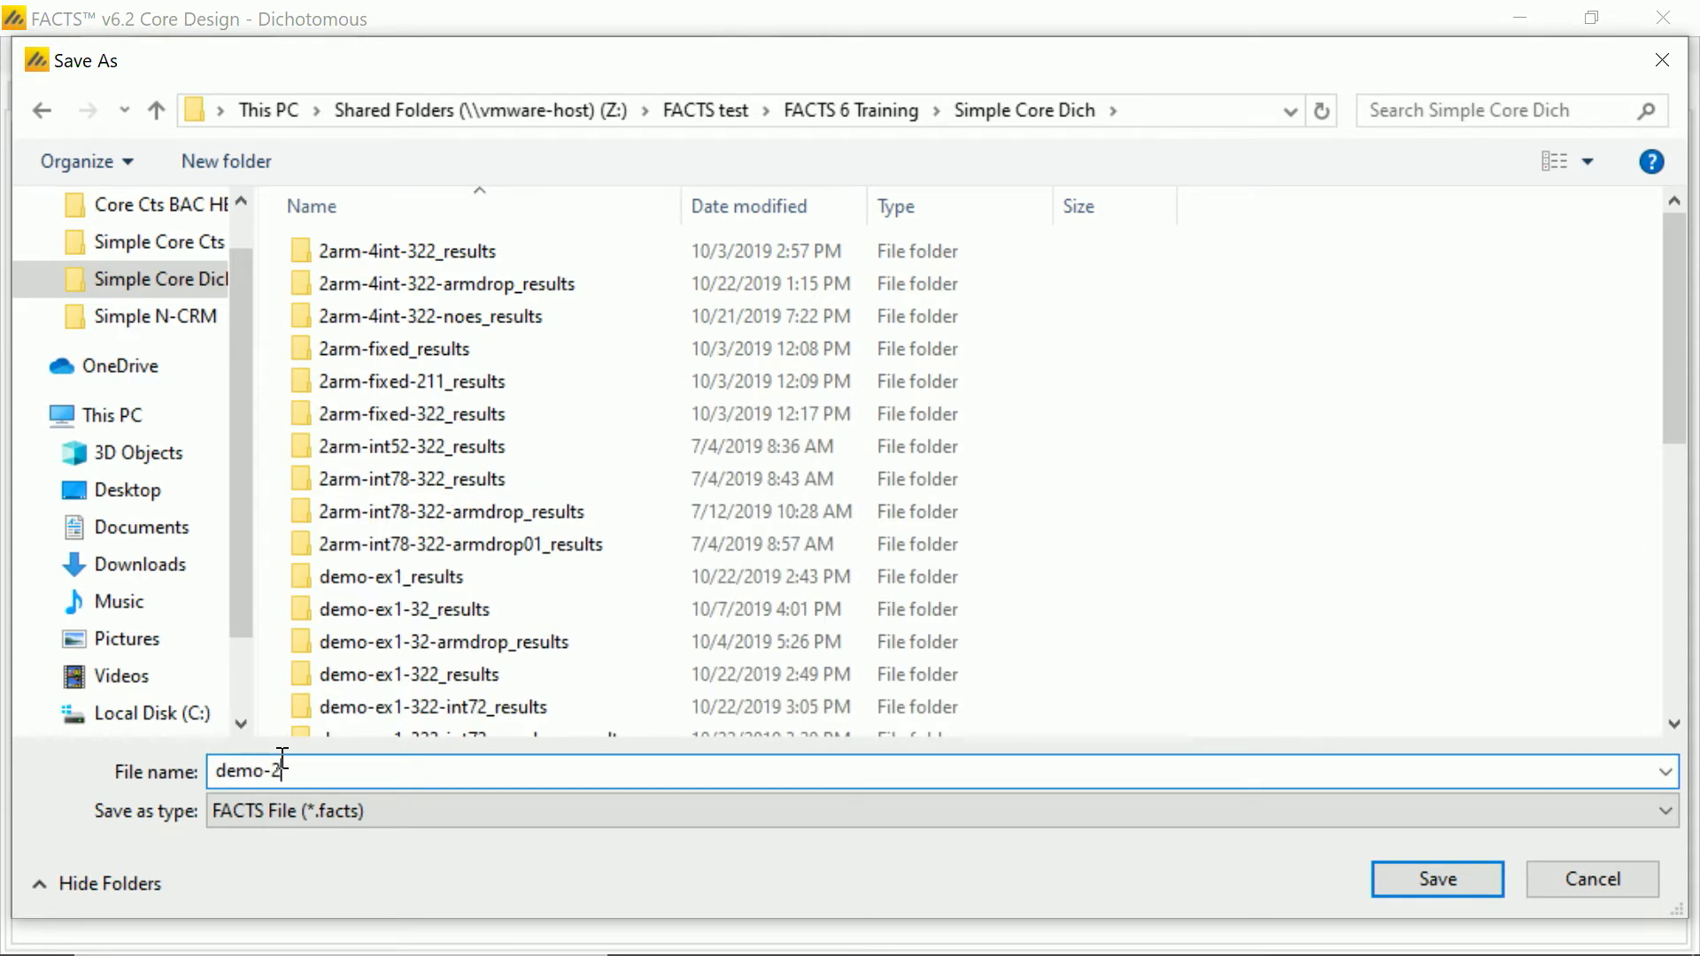
key("Return")
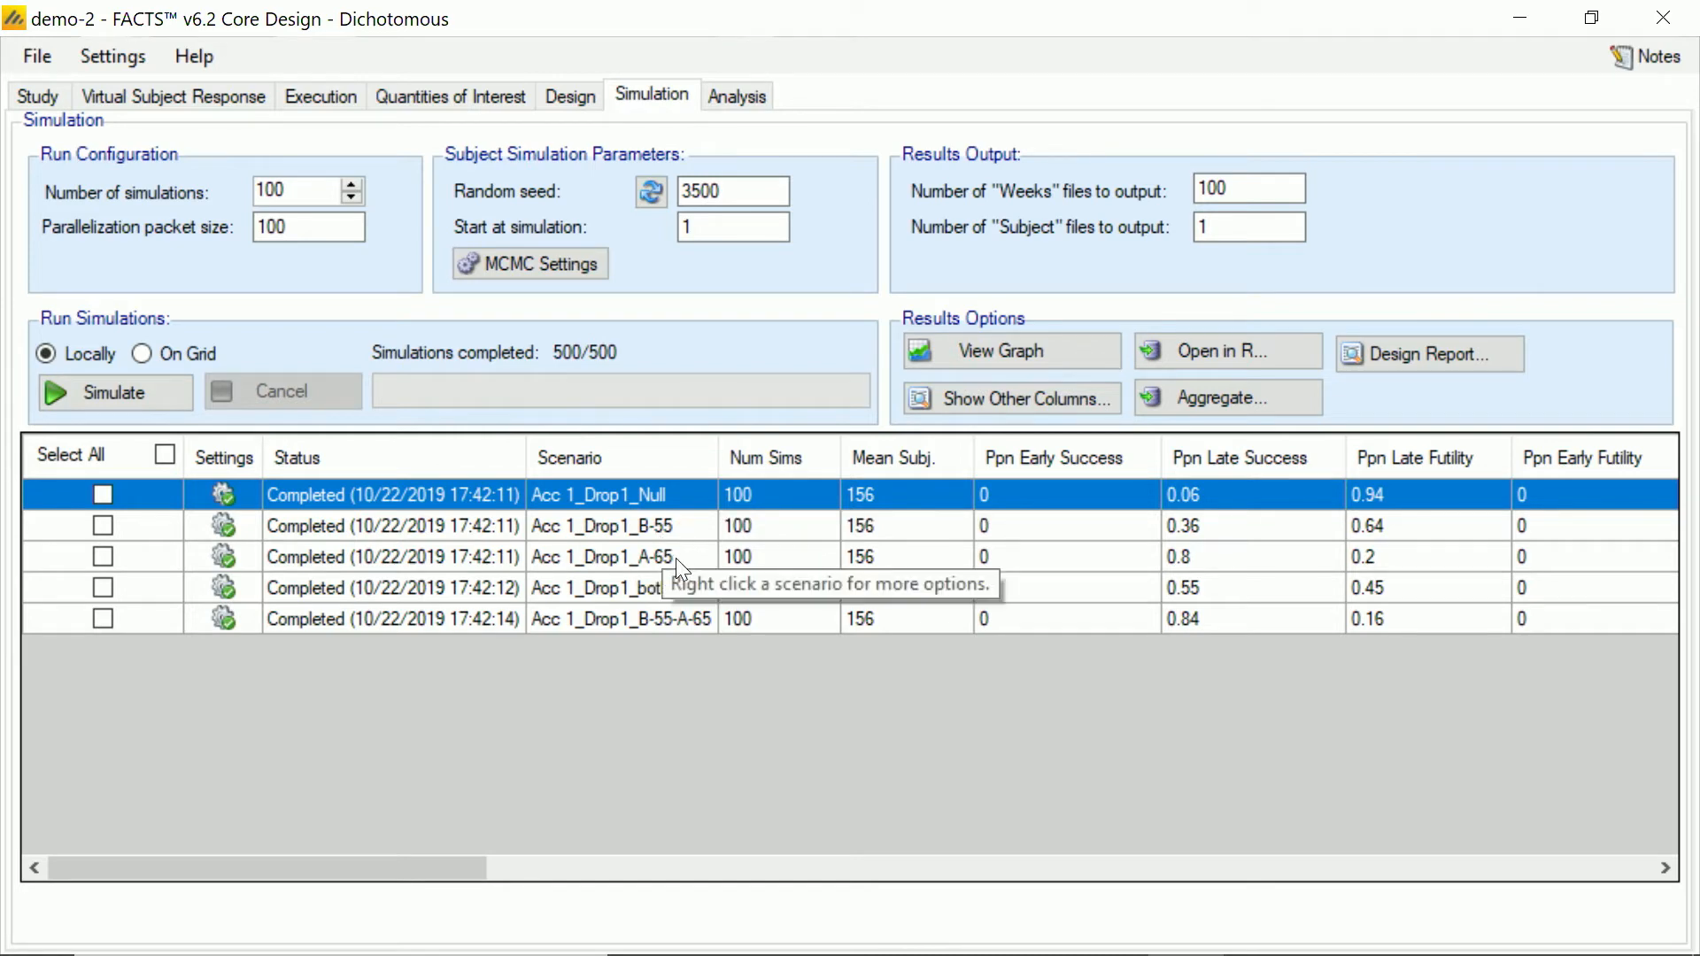
Step: Examine the late success and the correct and incorrect arm proportions across the simulated scenarios
left_click(1251, 553)
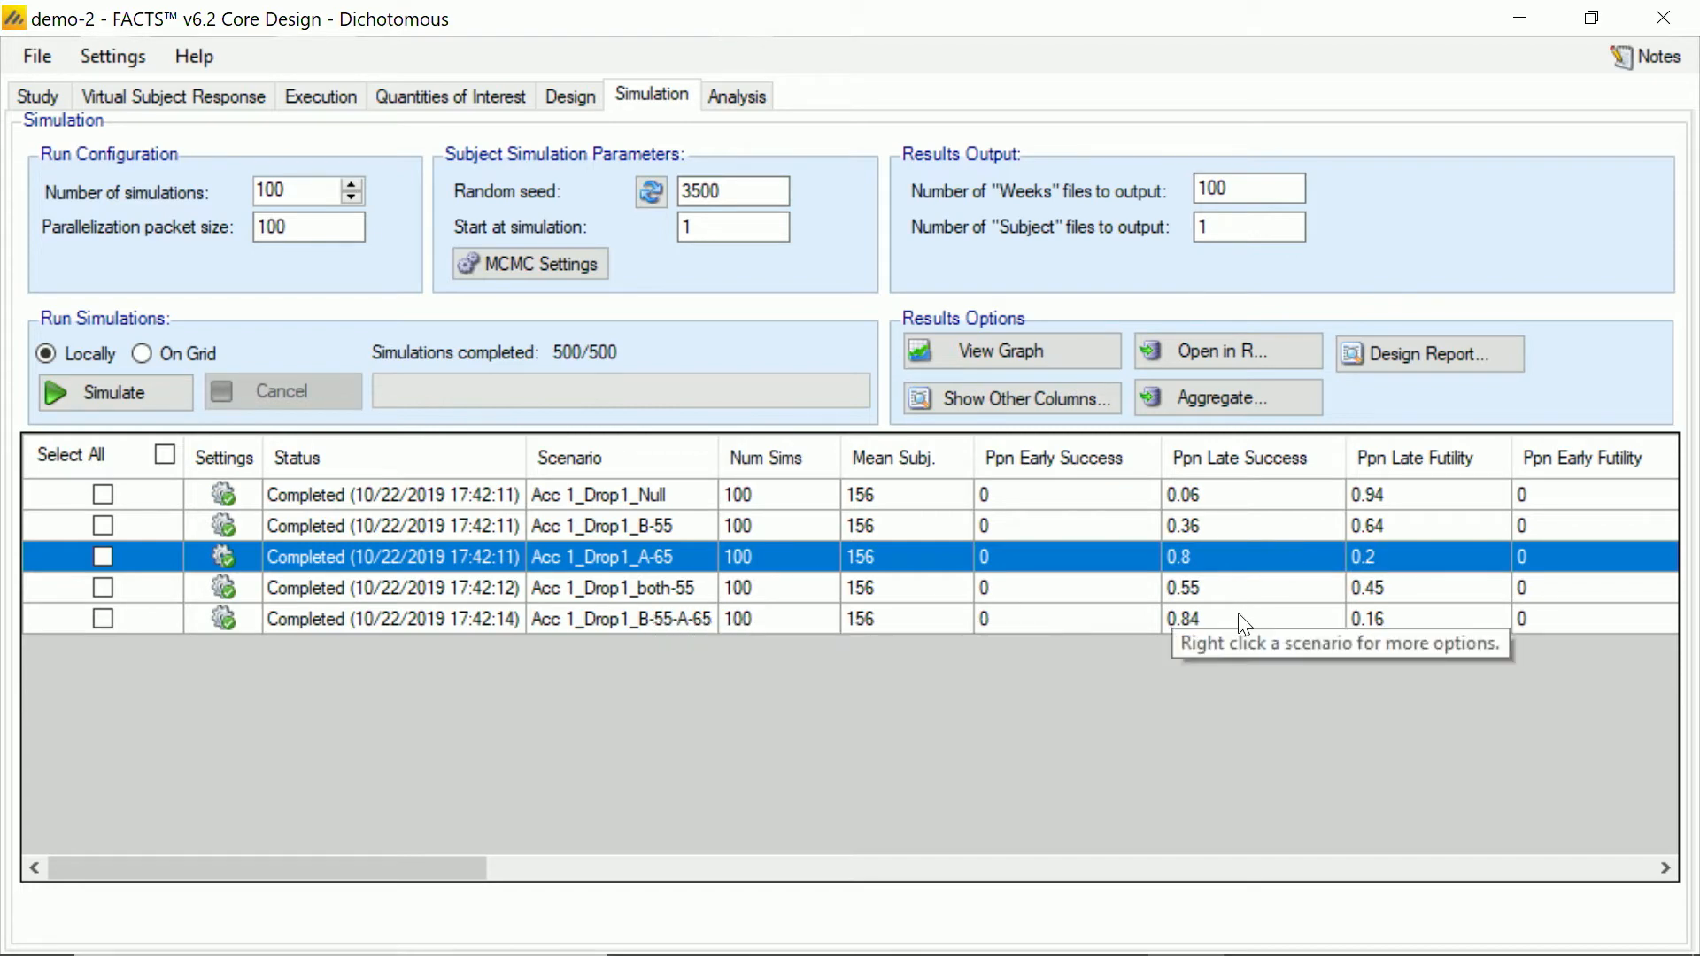
left_click_drag(227, 859, 1502, 857)
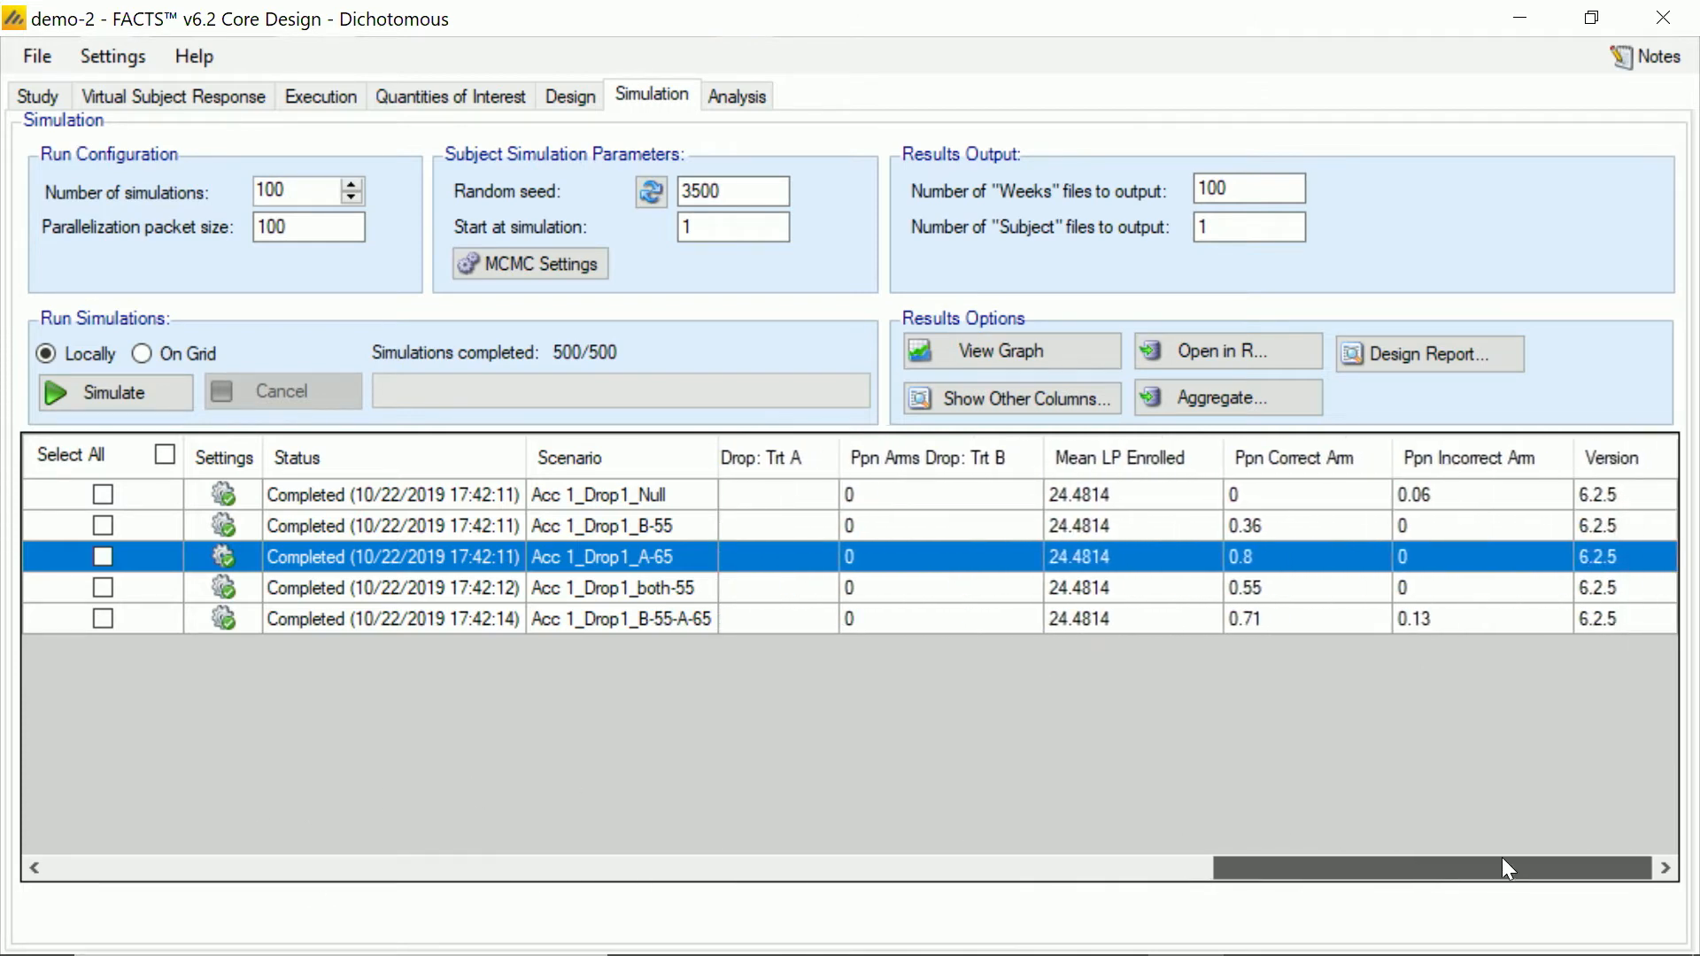
left_click(1287, 618)
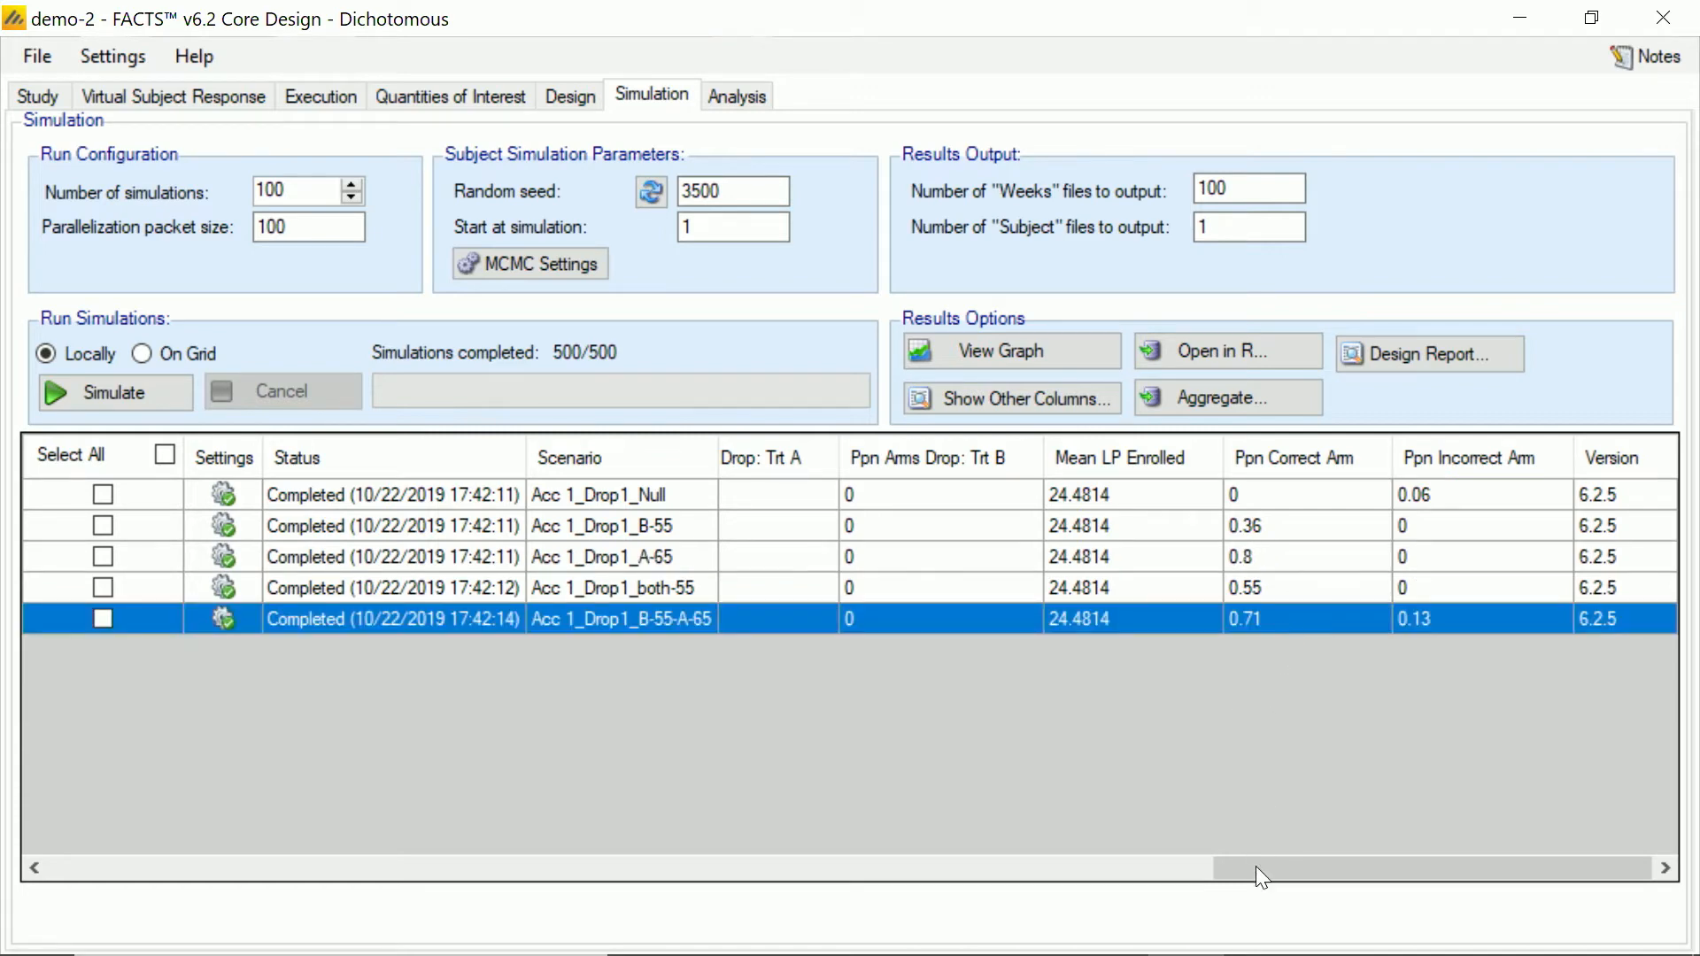
left_click_drag(1256, 867, 46, 868)
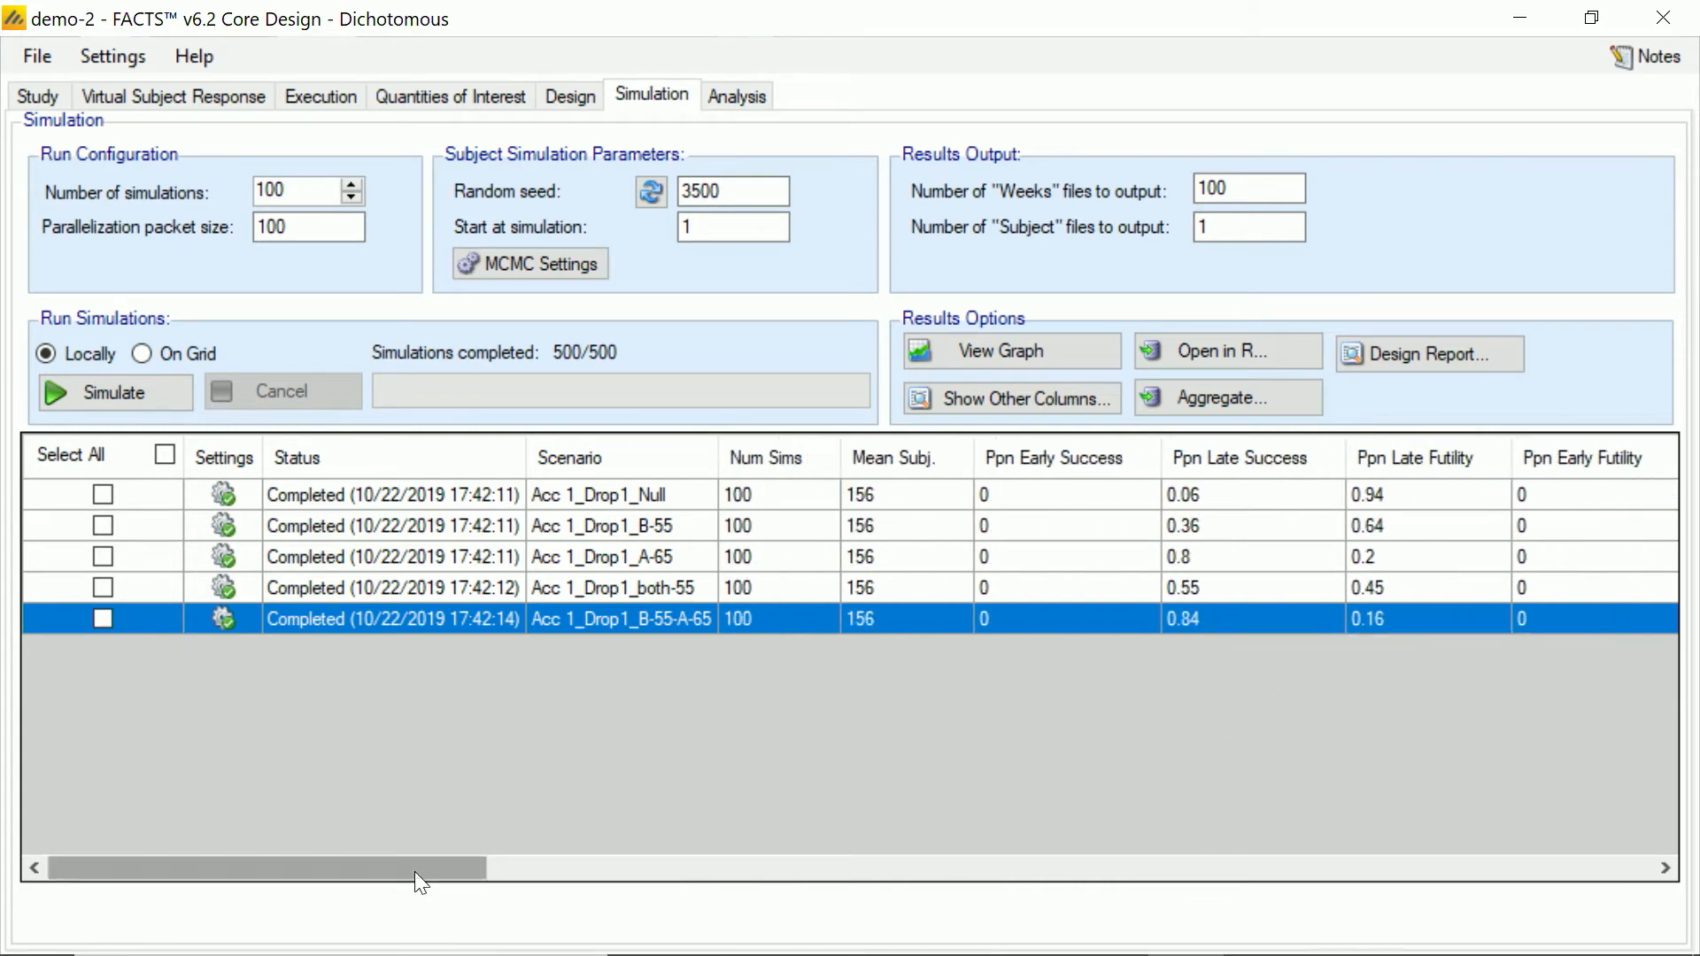
left_click_drag(420, 870, 1589, 873)
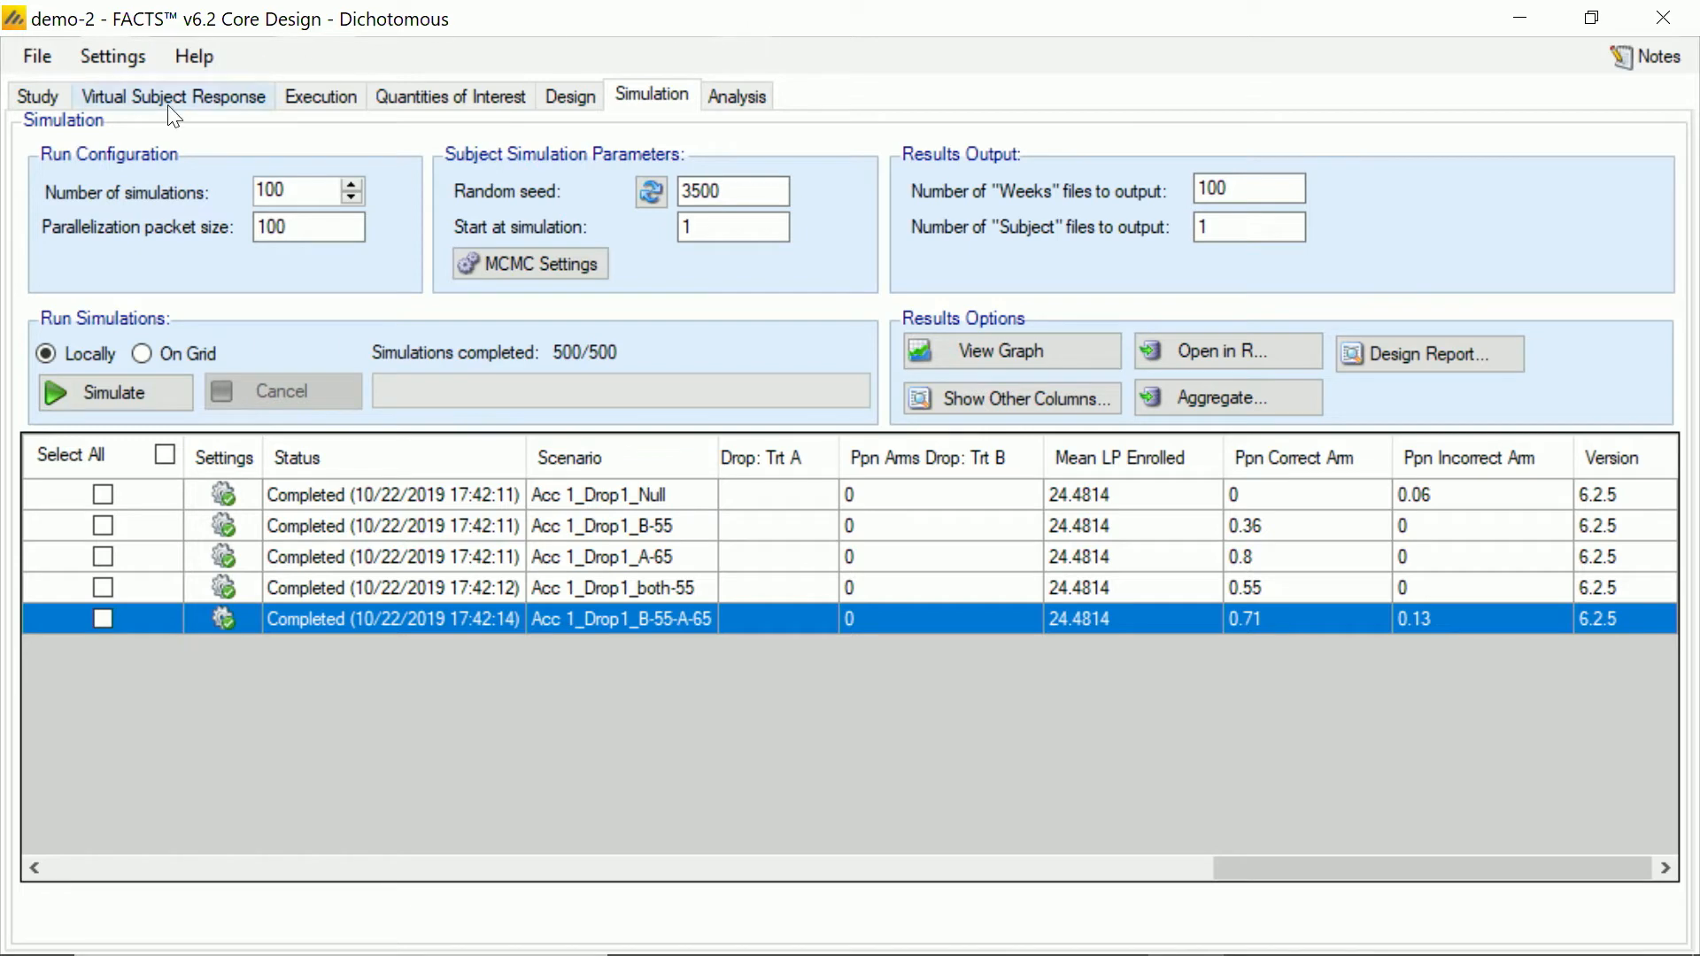
Step: Save a copy of the project as demo-2-alloc322 in the Simple Core Dich folder
left_click(38, 60)
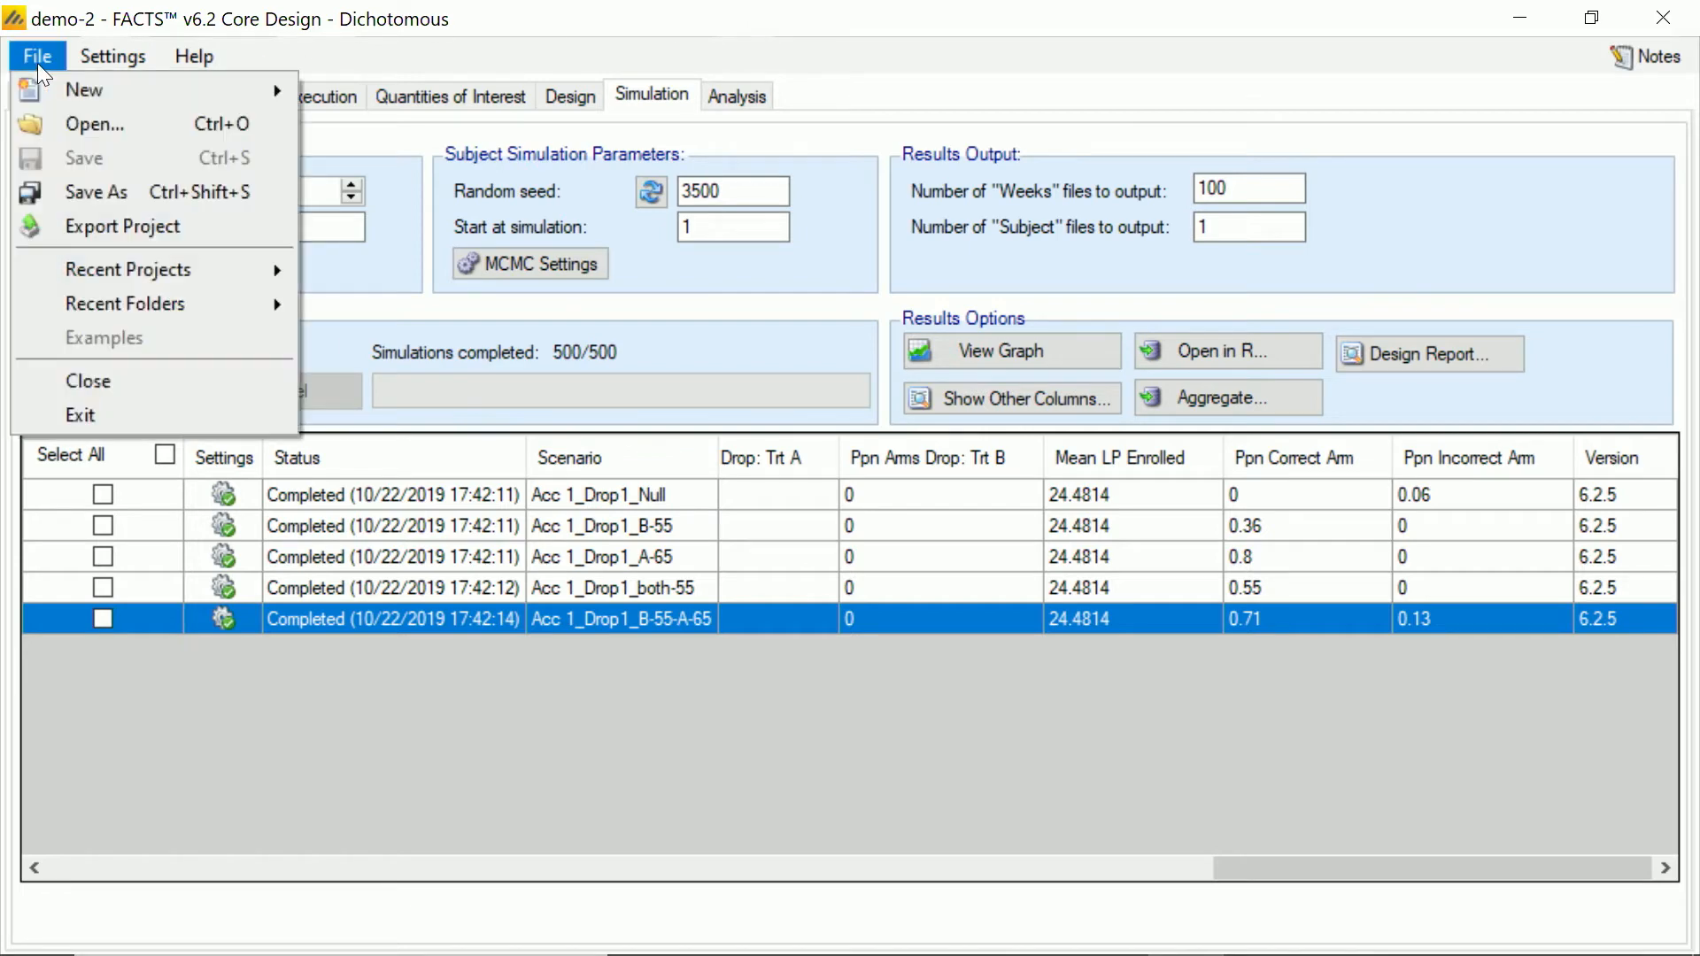
left_click(76, 195)
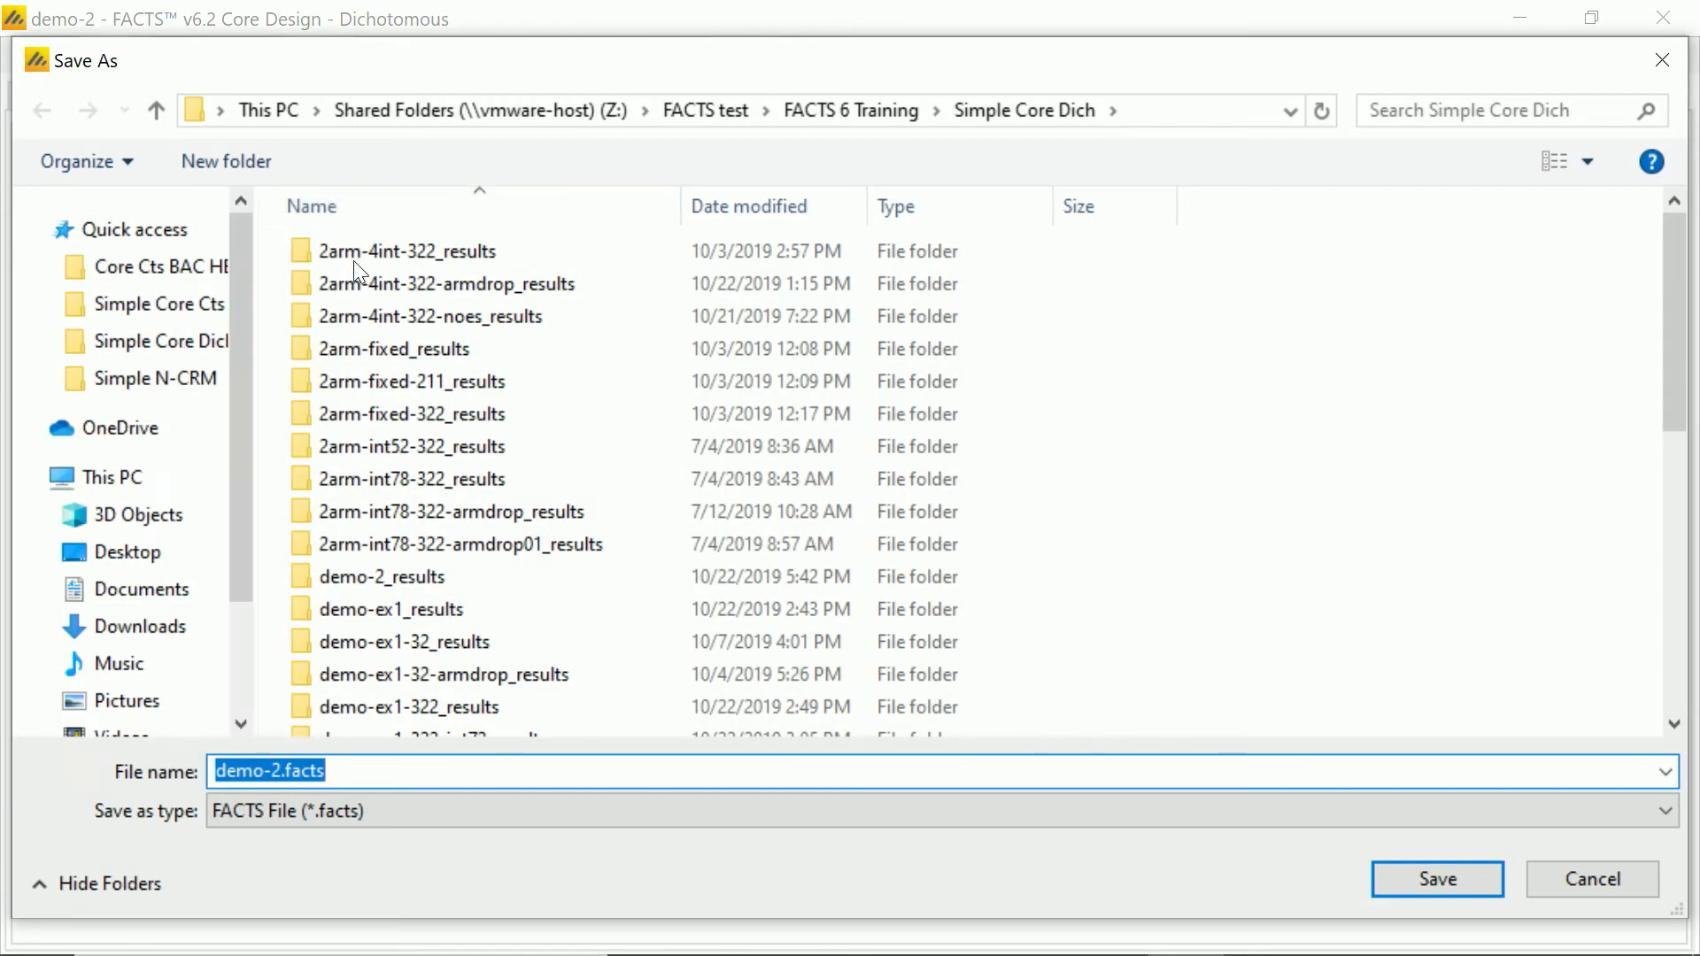
left_click(346, 783)
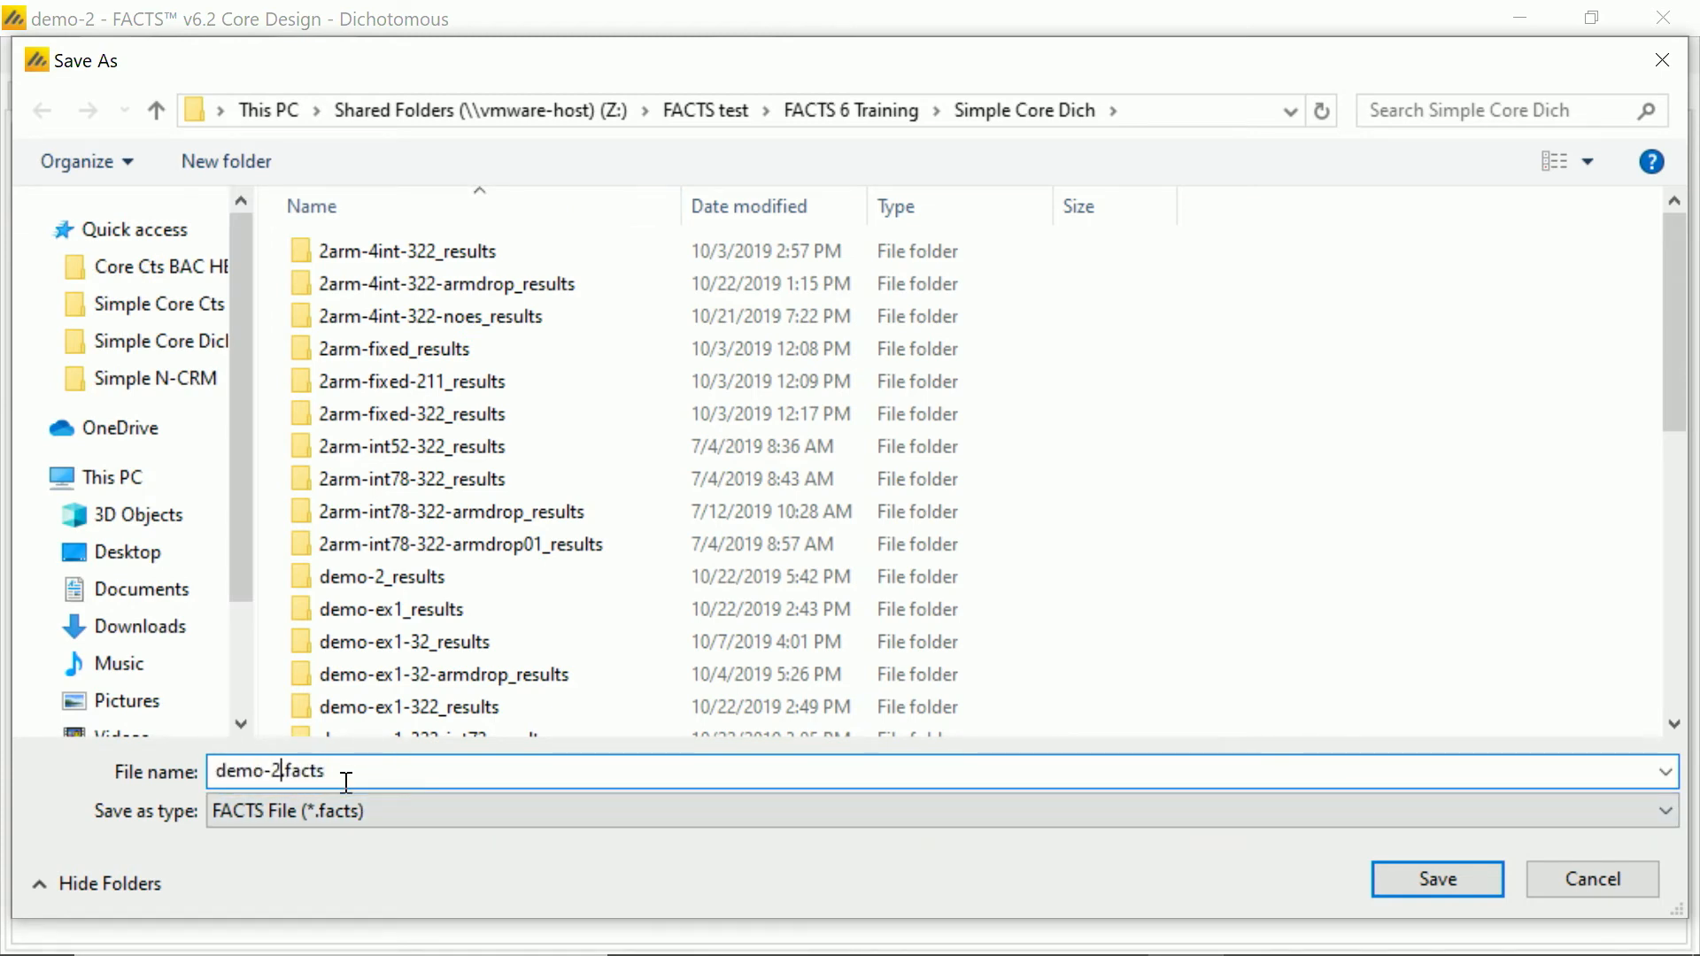
key("Left")
key("Left")
key("Left")
key("Left")
key("Left")
key("Left")
type("-alloc322")
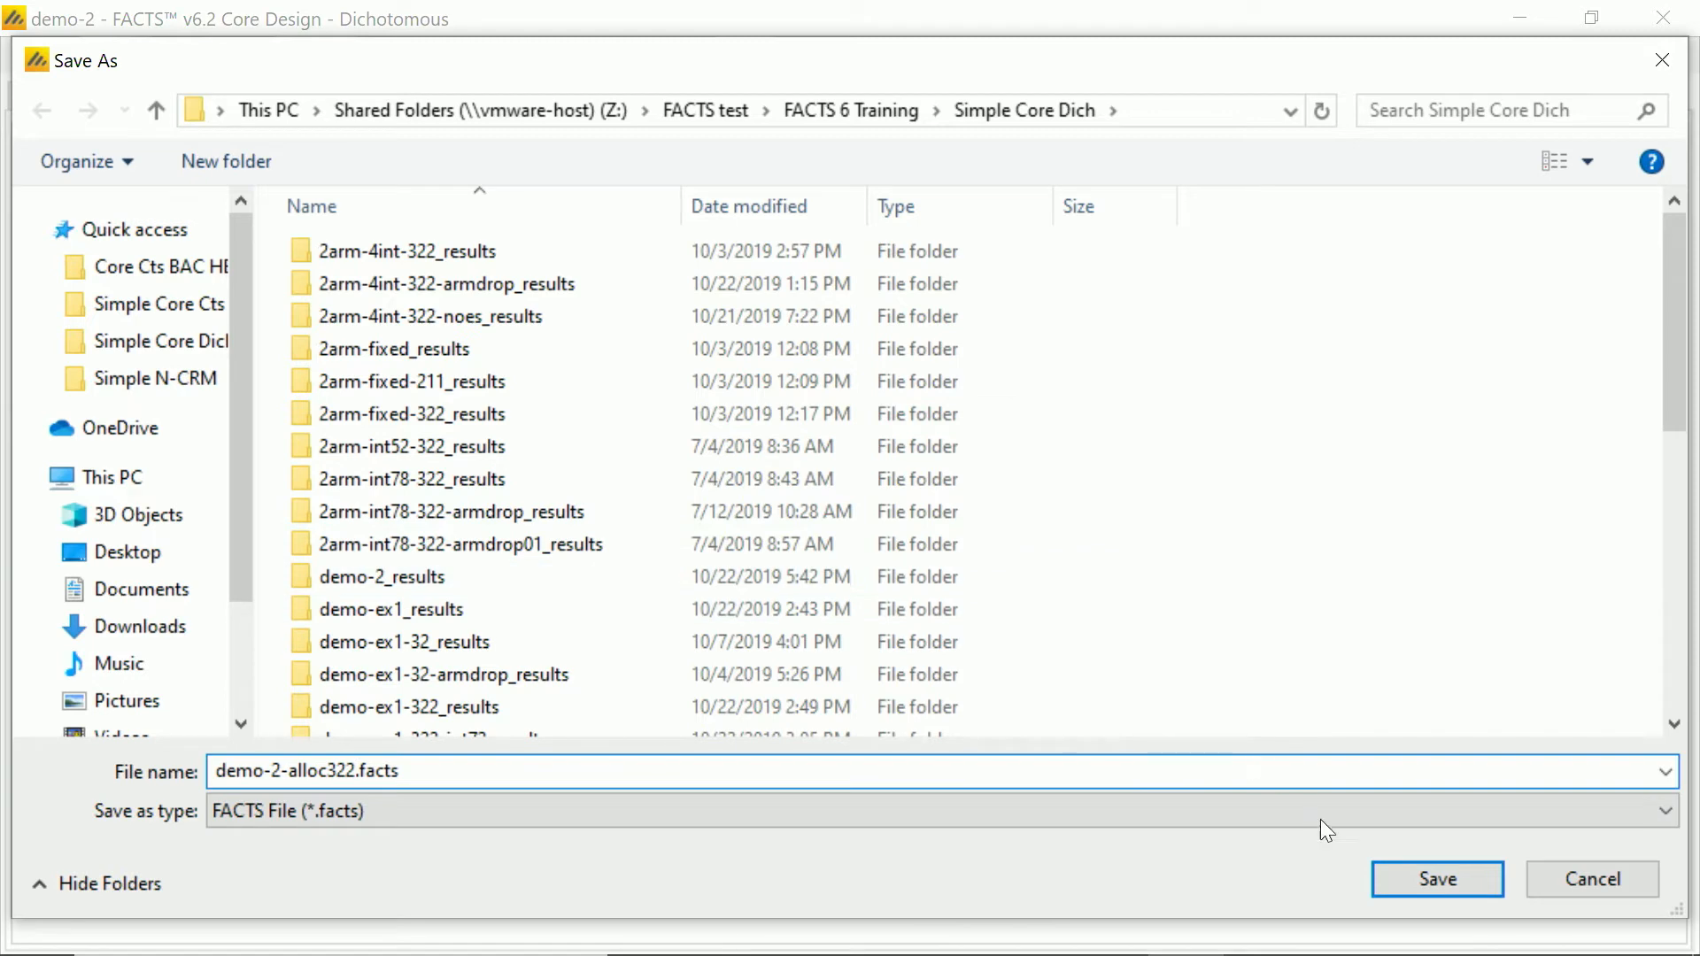
left_click(1422, 890)
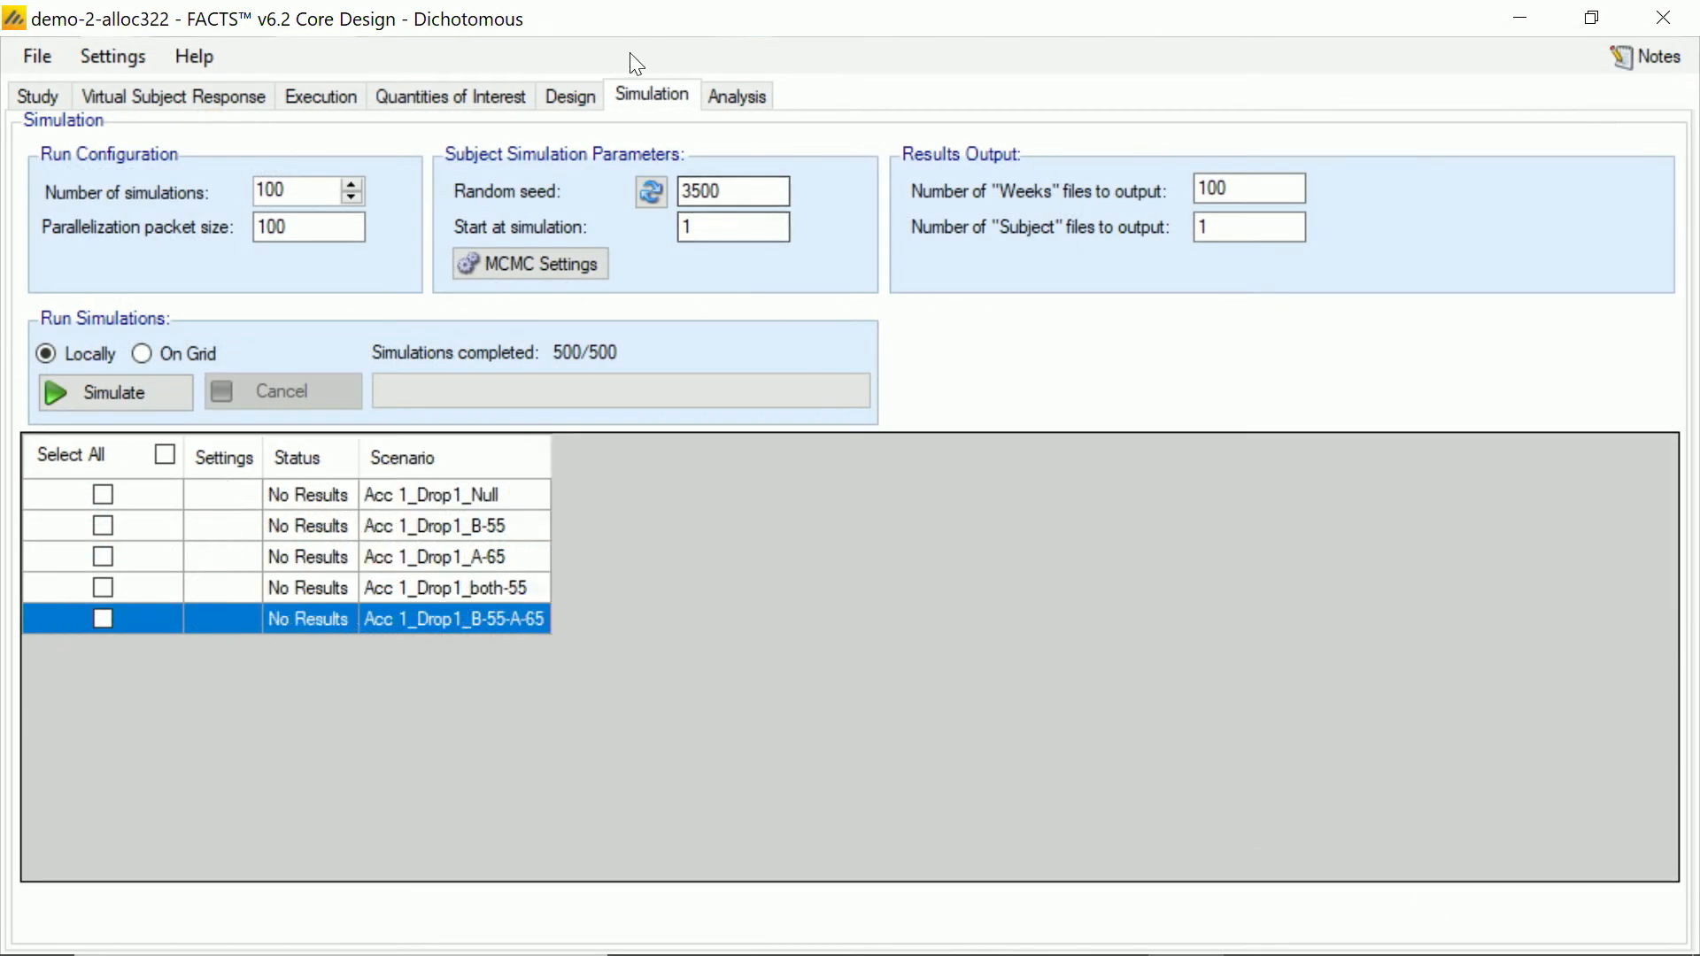
Step: Set the Control arm's randomization ratio to 3 in the design's allocation
left_click(571, 94)
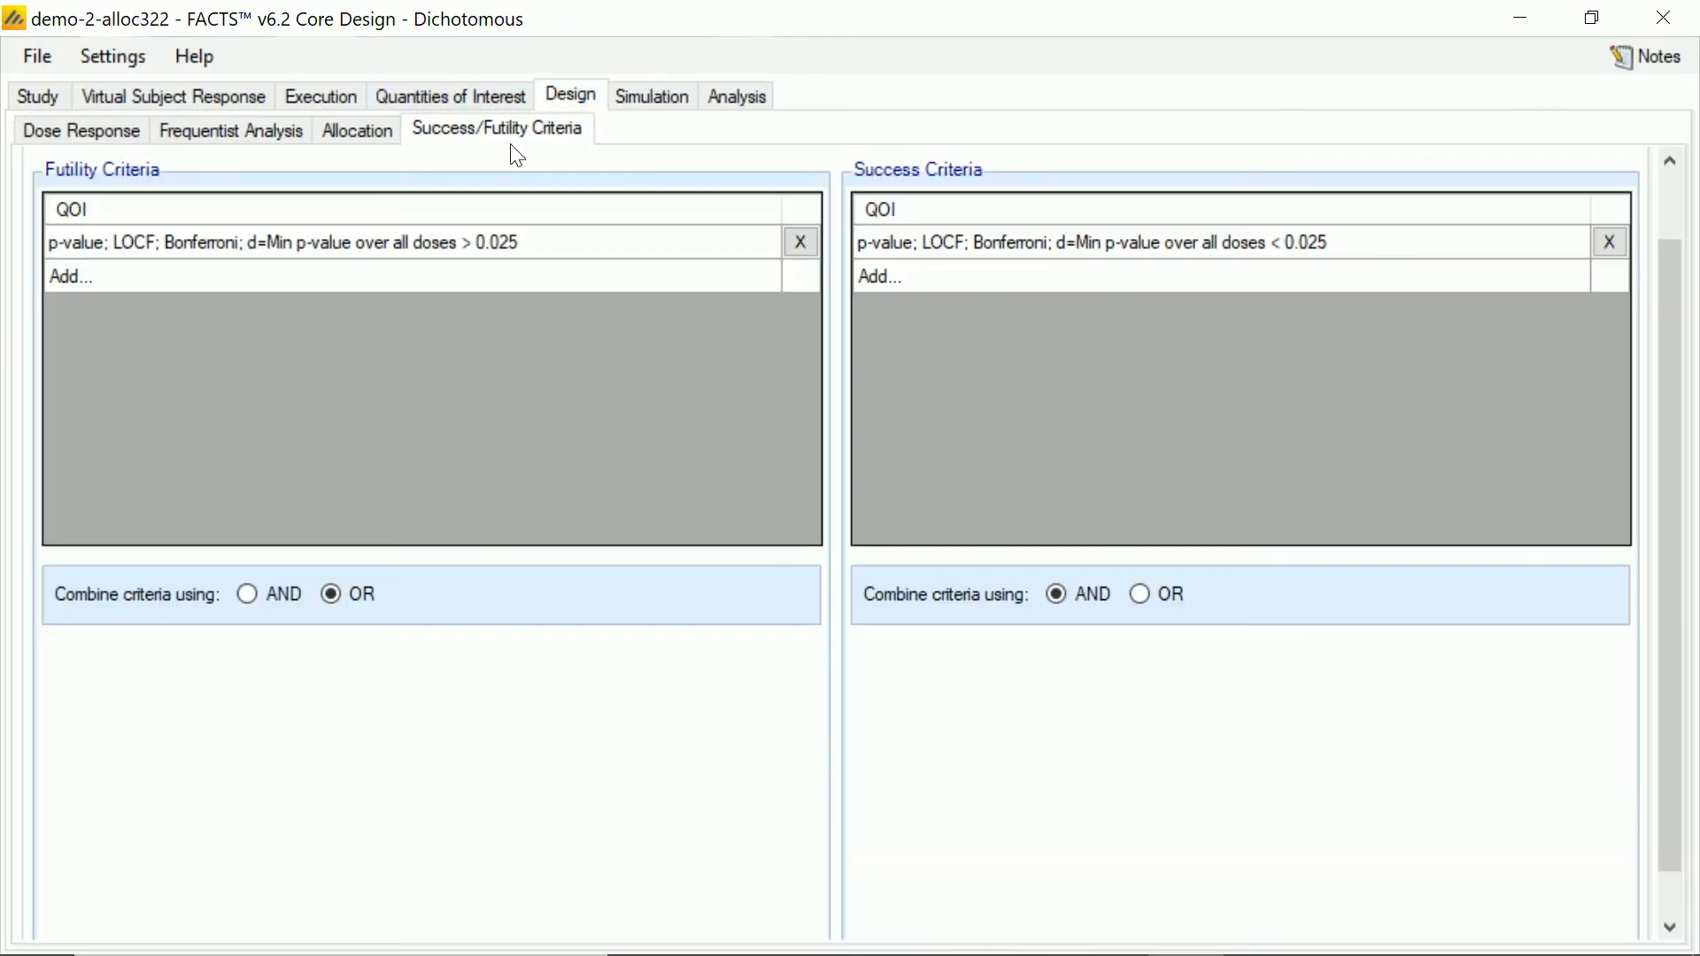
left_click(354, 131)
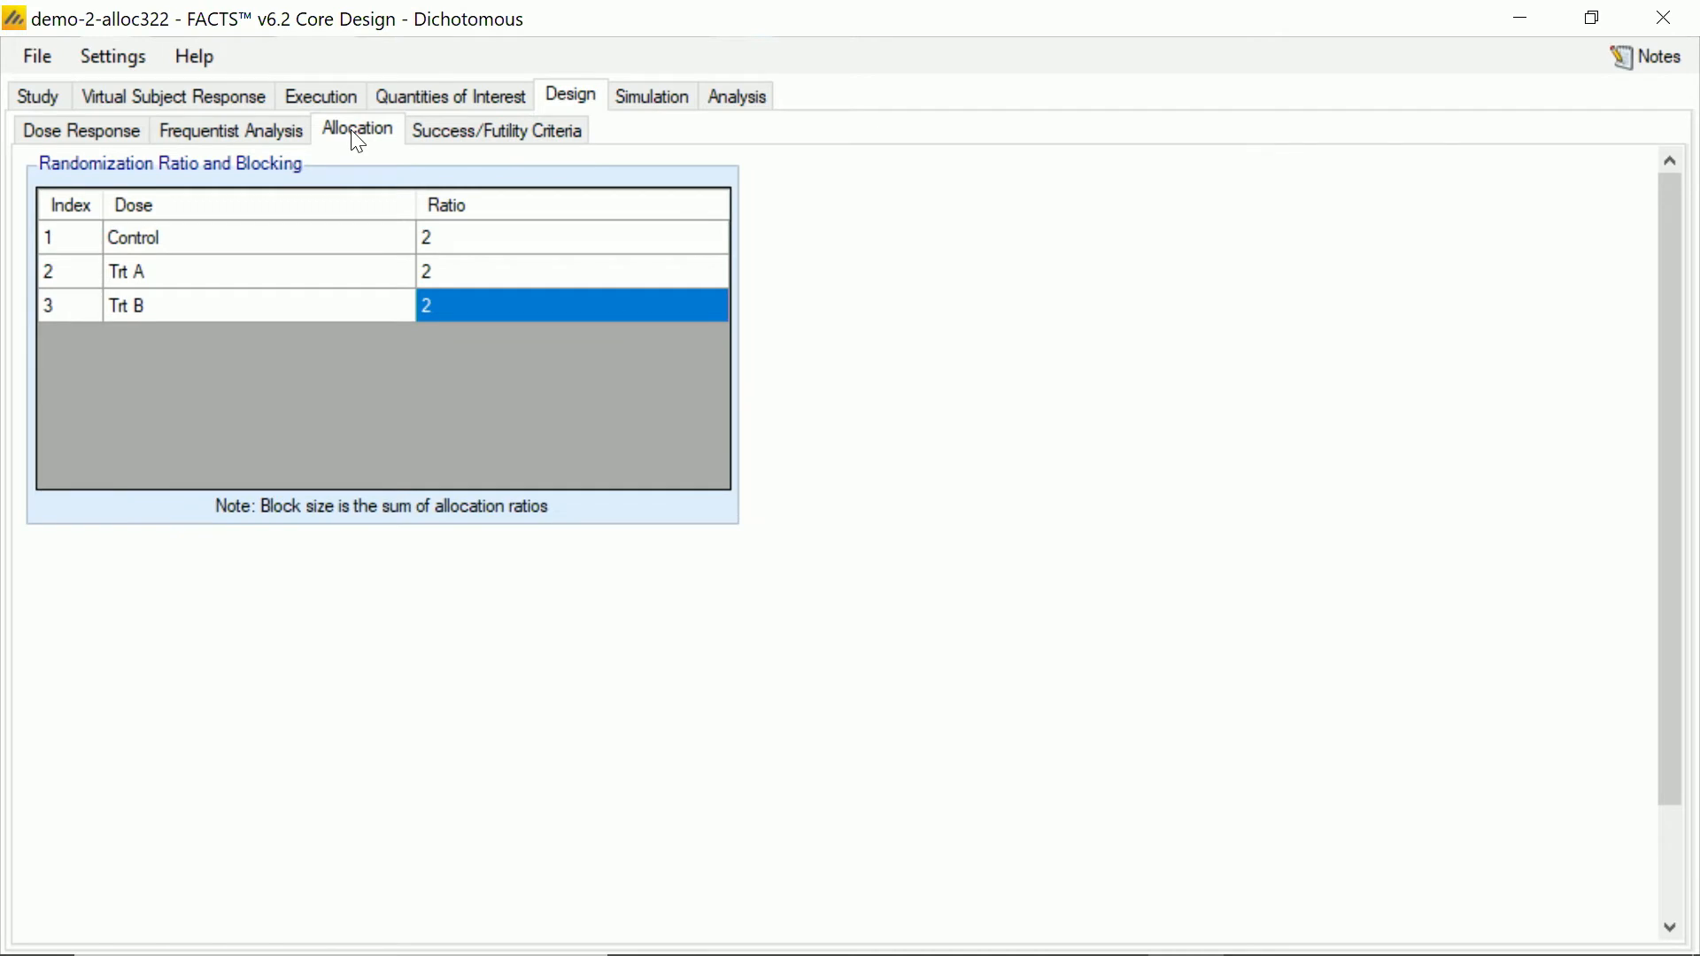
left_click(511, 244)
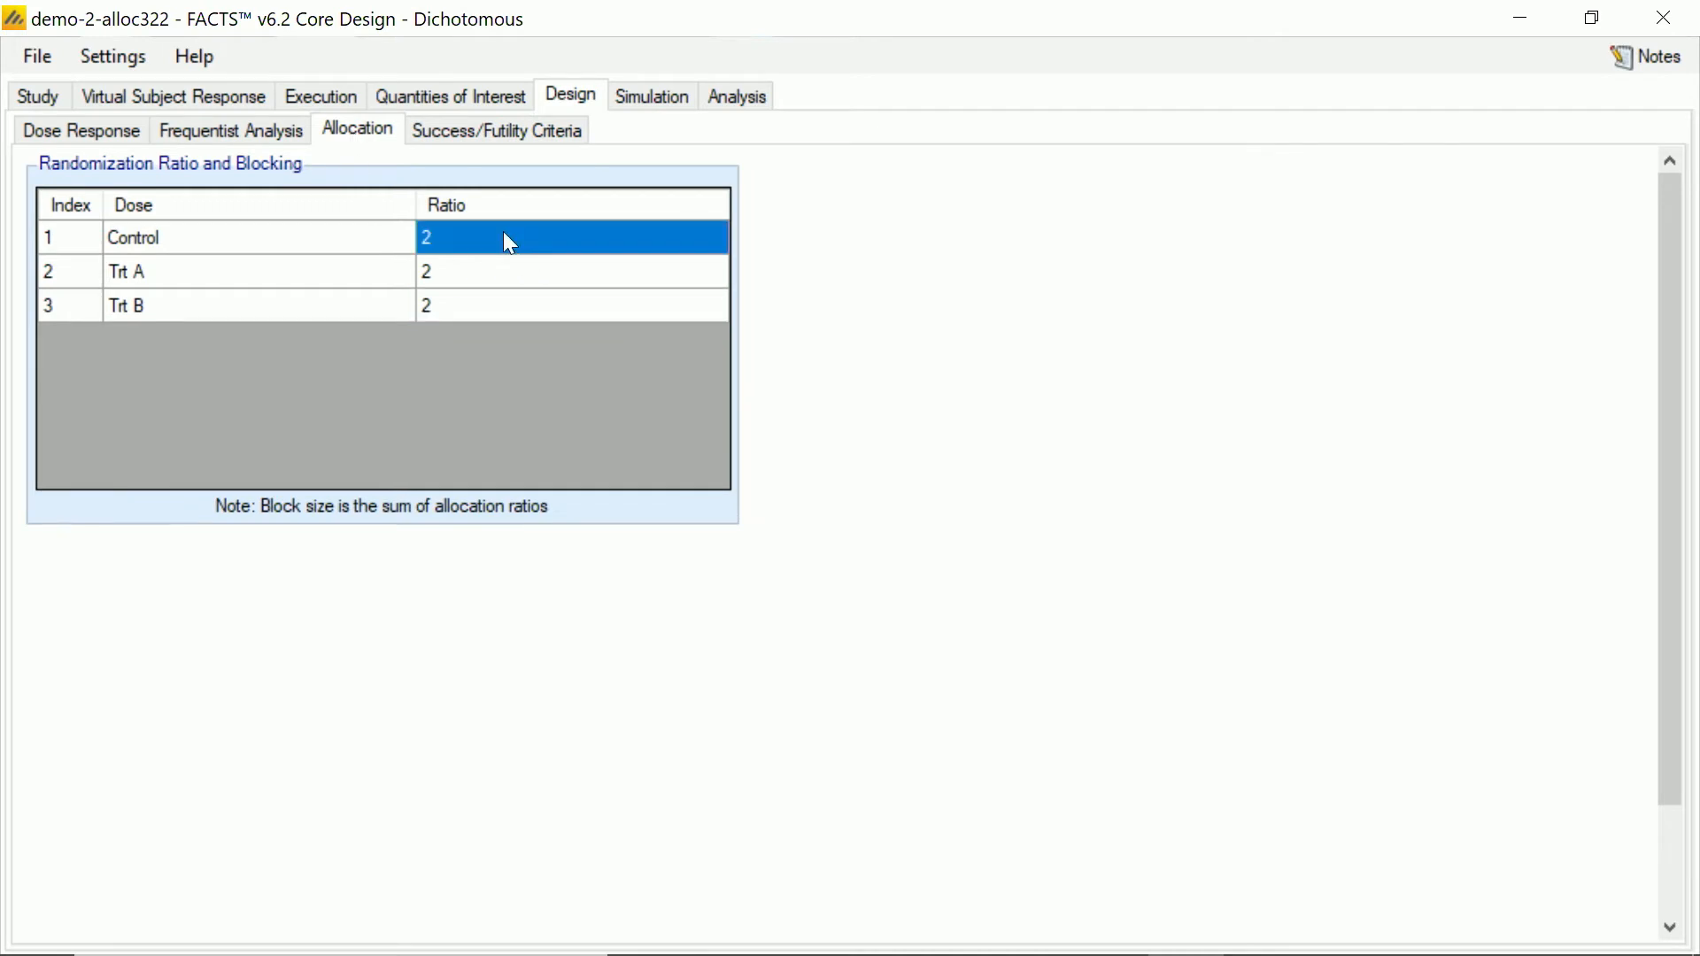
type("3")
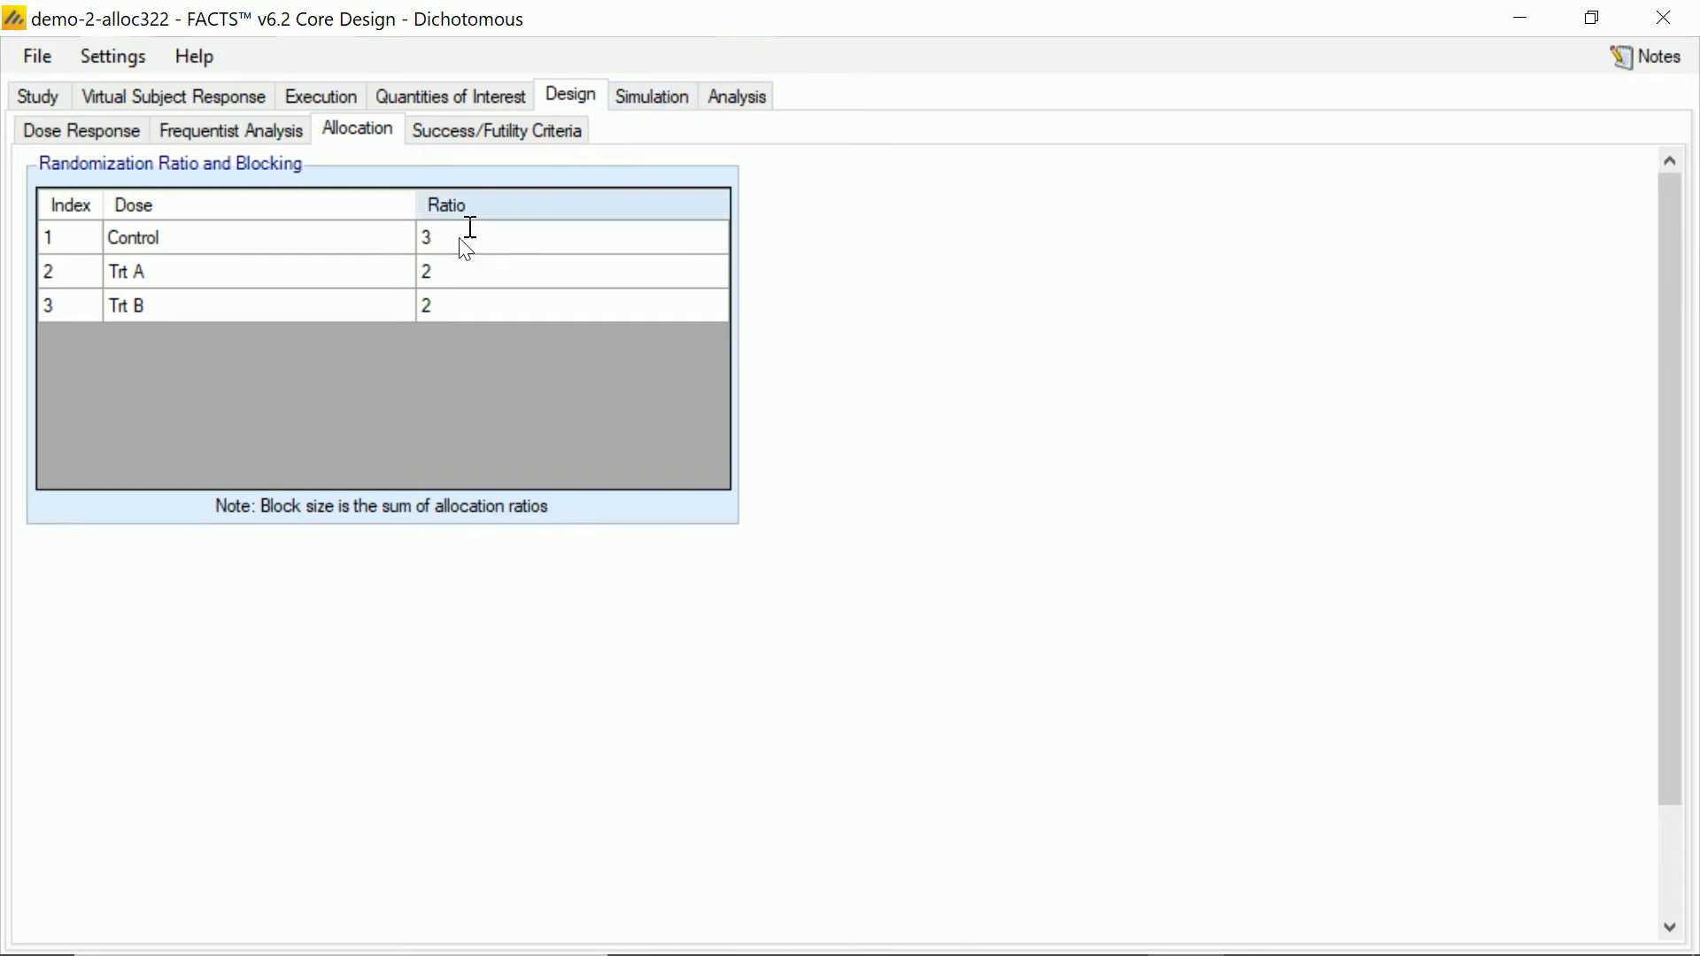
left_click(451, 268)
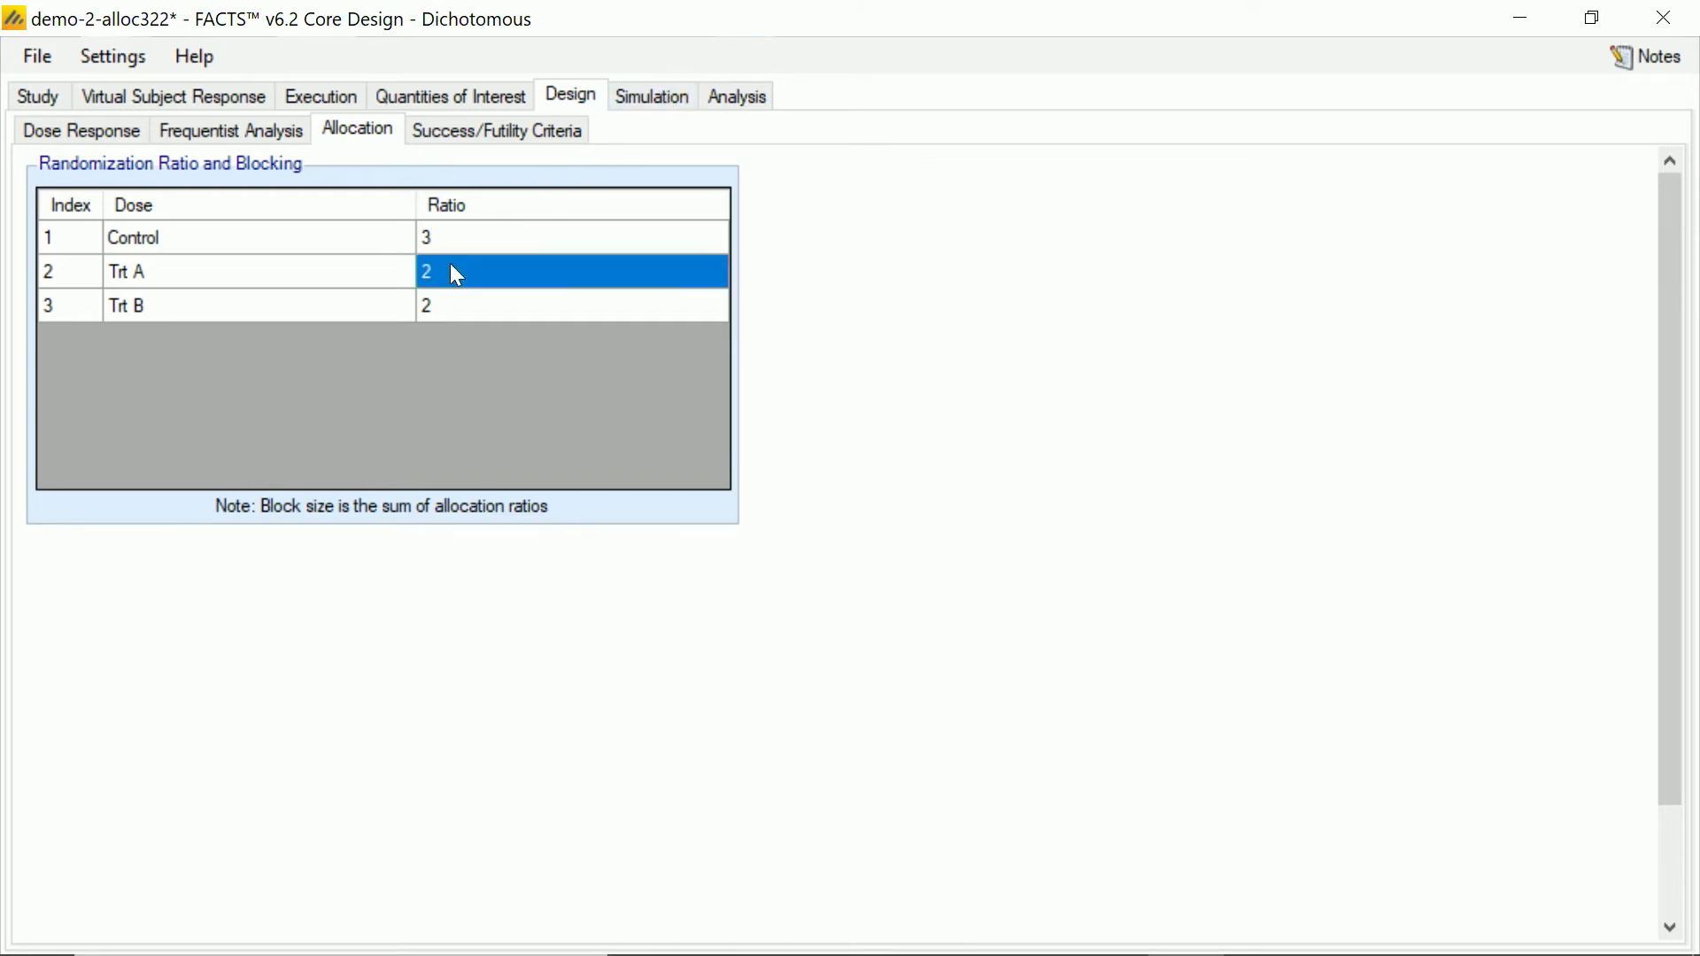
Step: Set the number of simulations to 1000 and start simulating all scenarios
left_click(654, 99)
left_click(311, 186)
type("000")
left_click(165, 455)
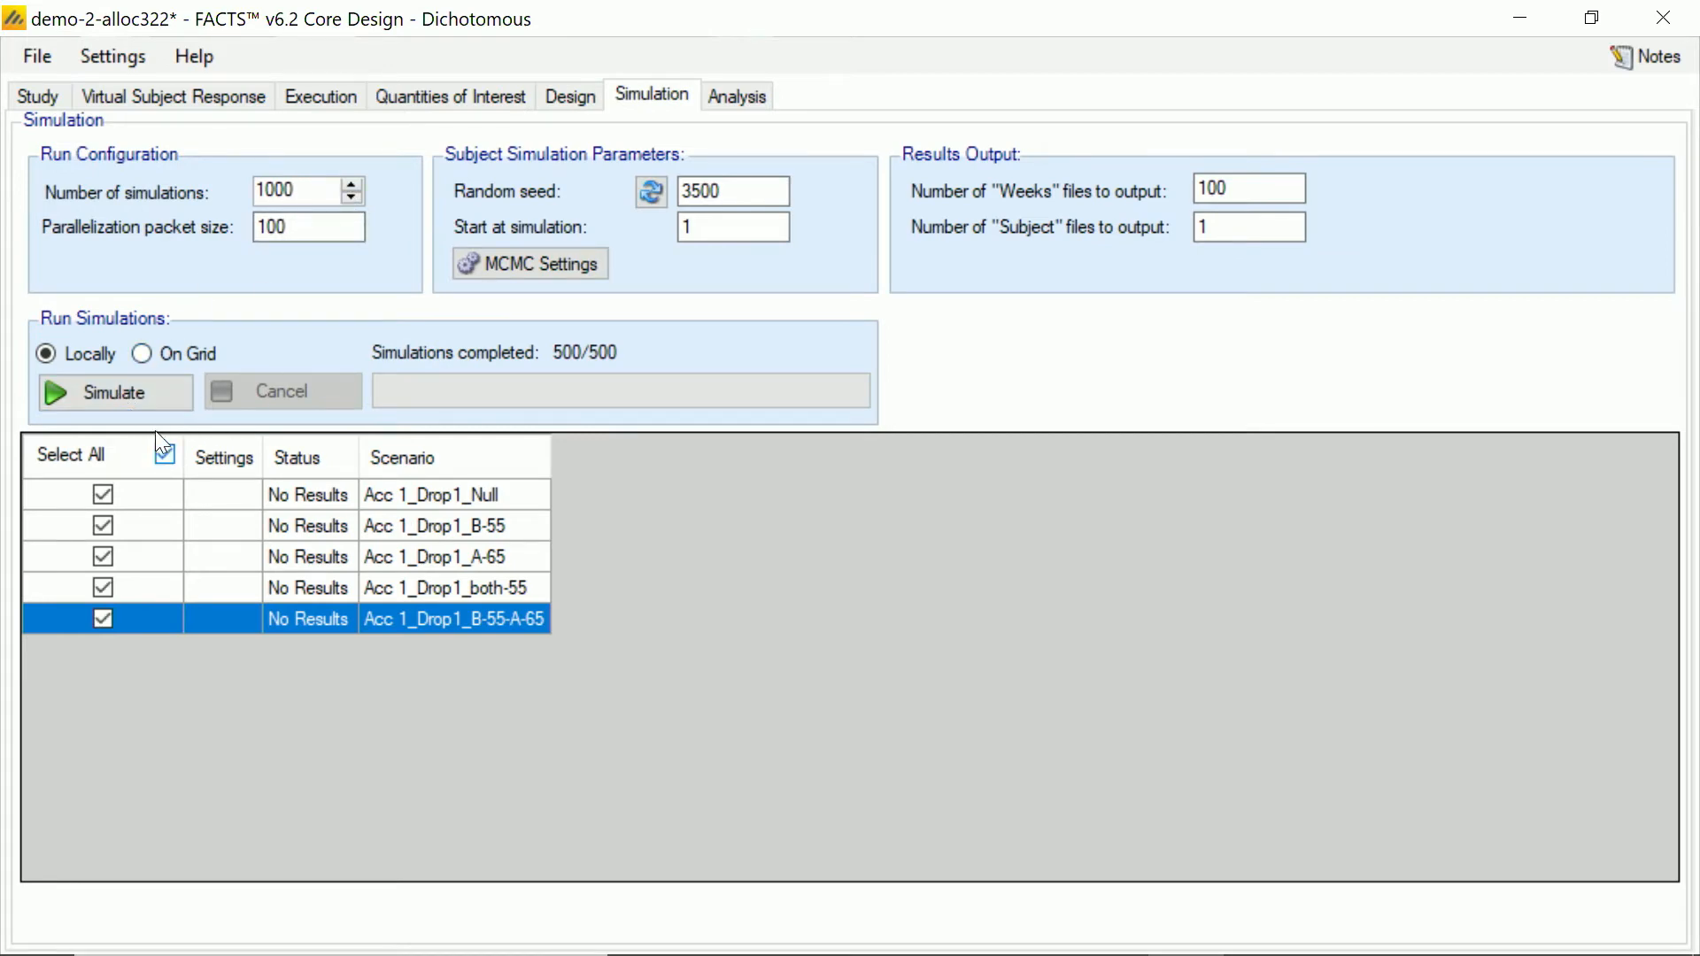
left_click(153, 397)
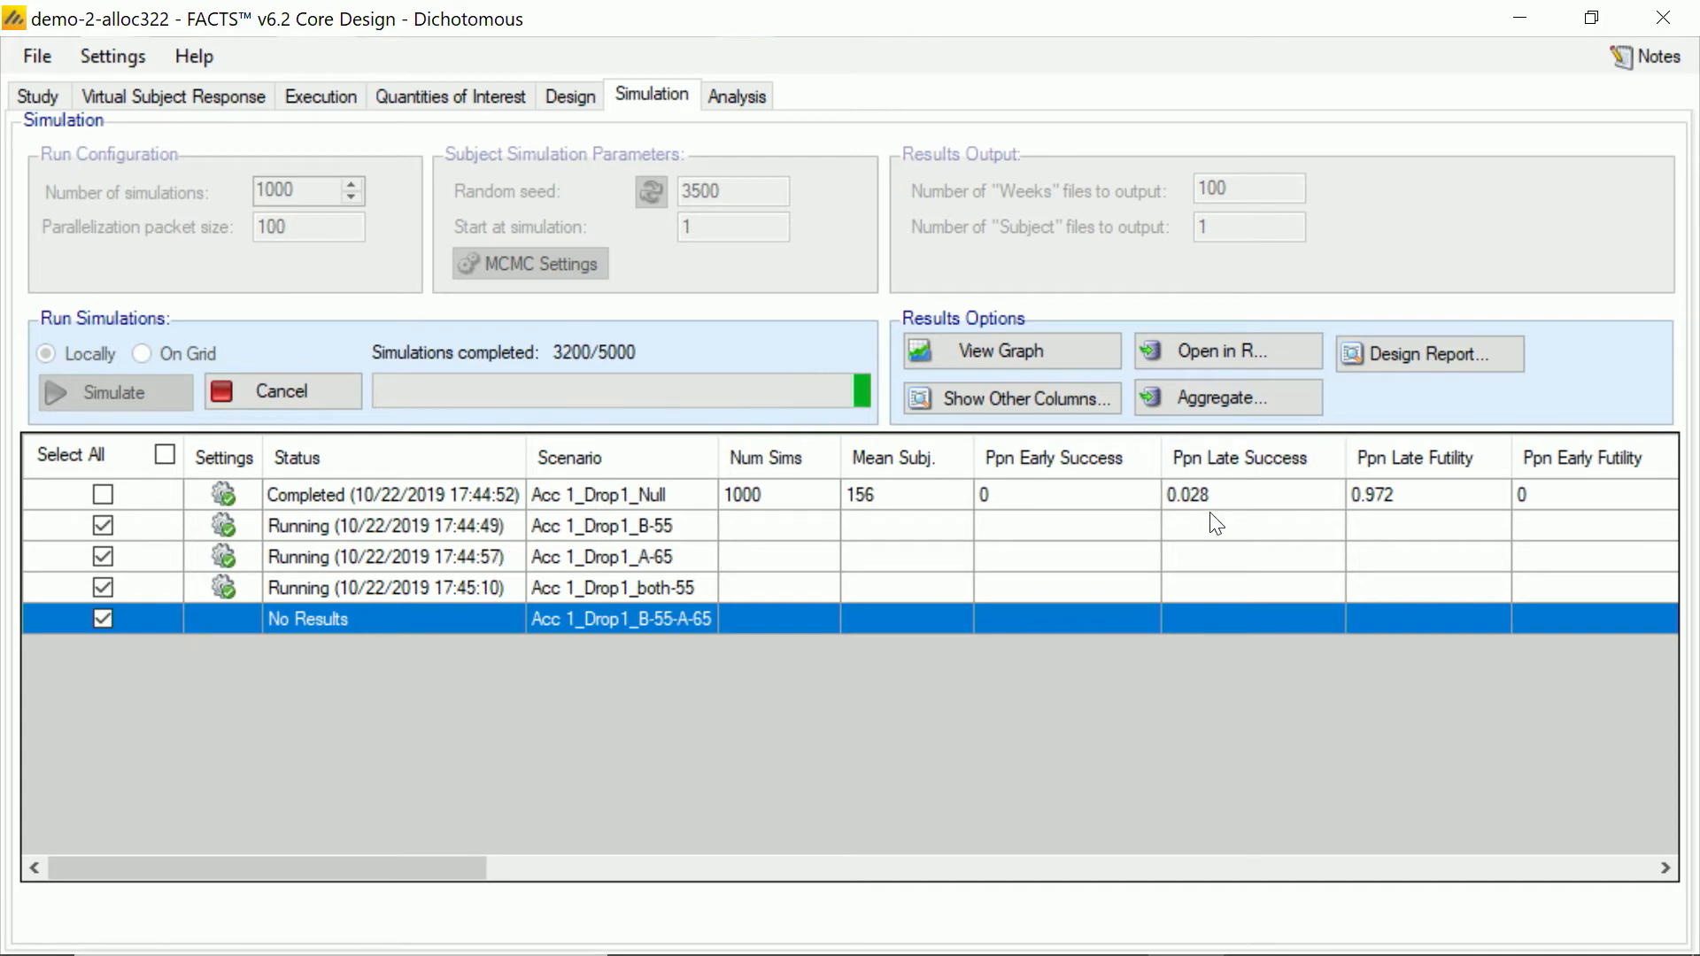
Step: Examine the late success proportions of the null, B-55 and A-65 scenarios as their simulations complete
left_click(1245, 494)
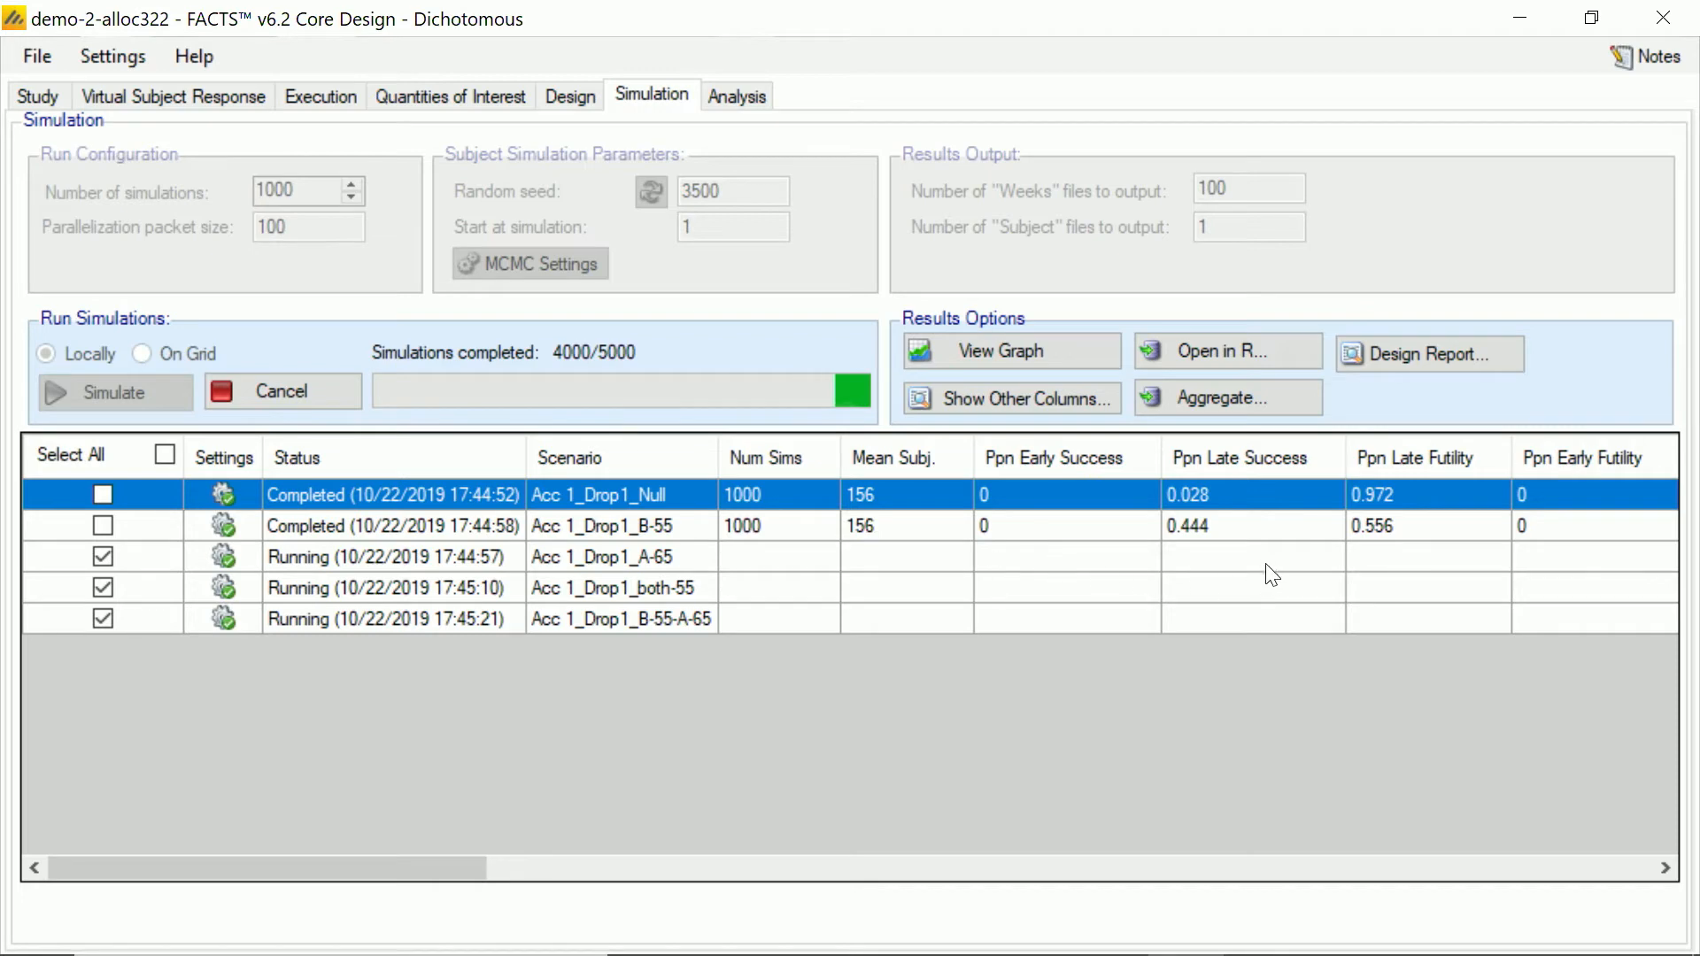
left_click(1252, 526)
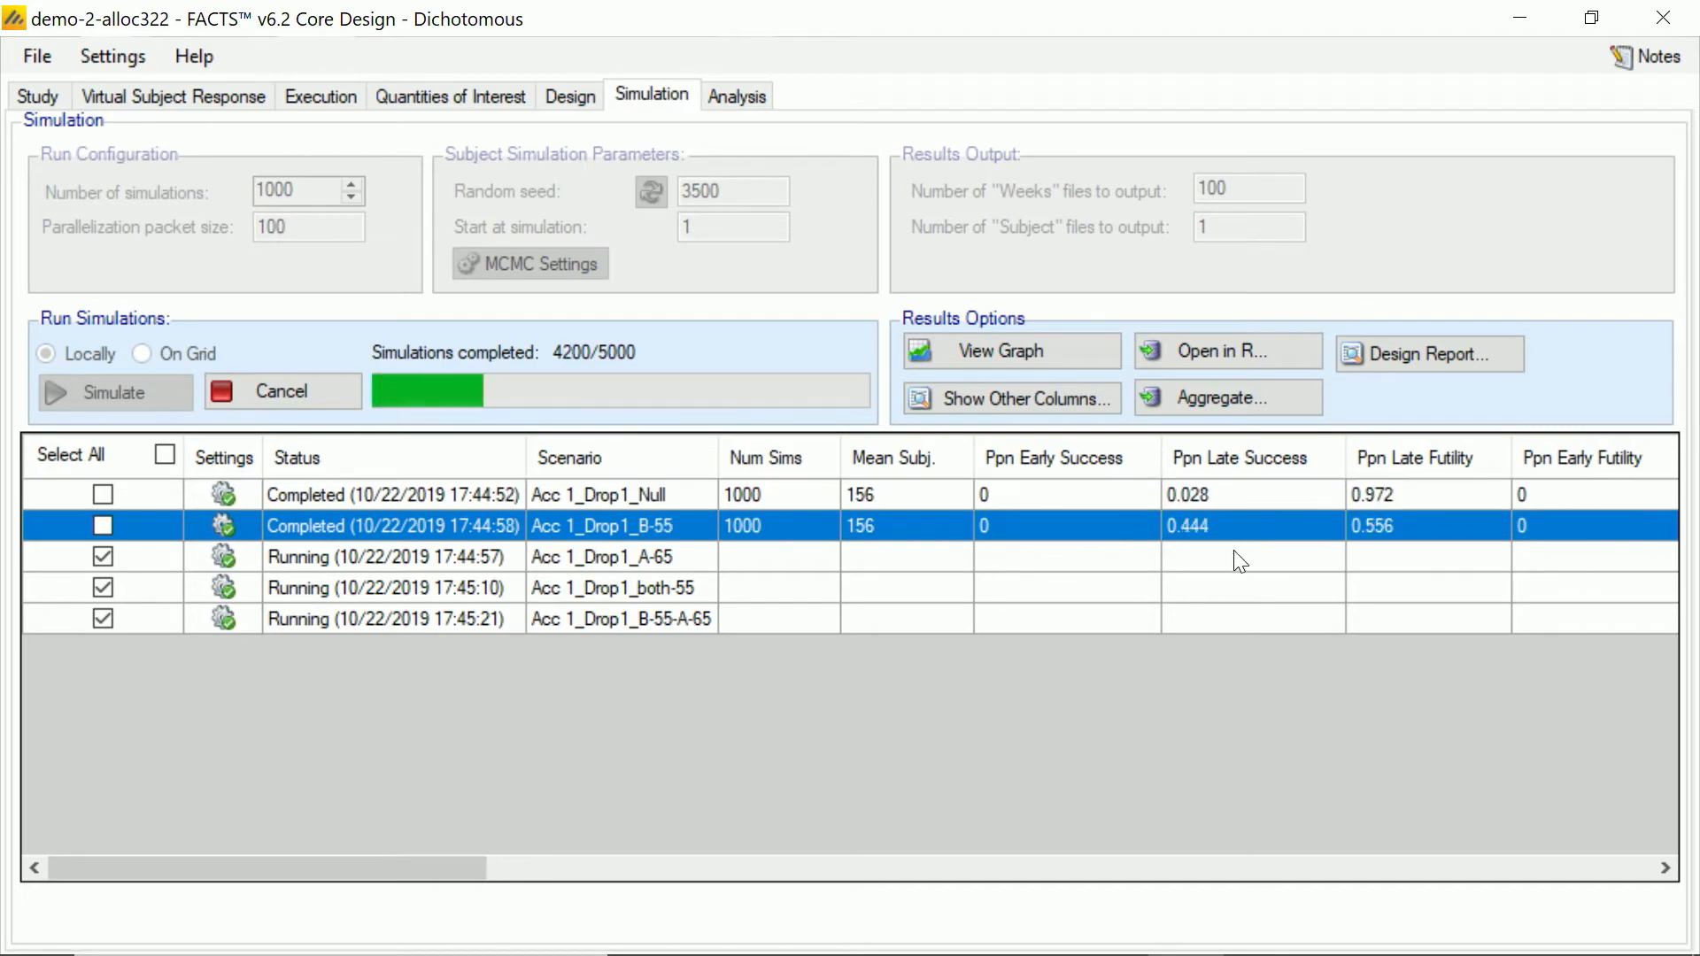
left_click(1236, 555)
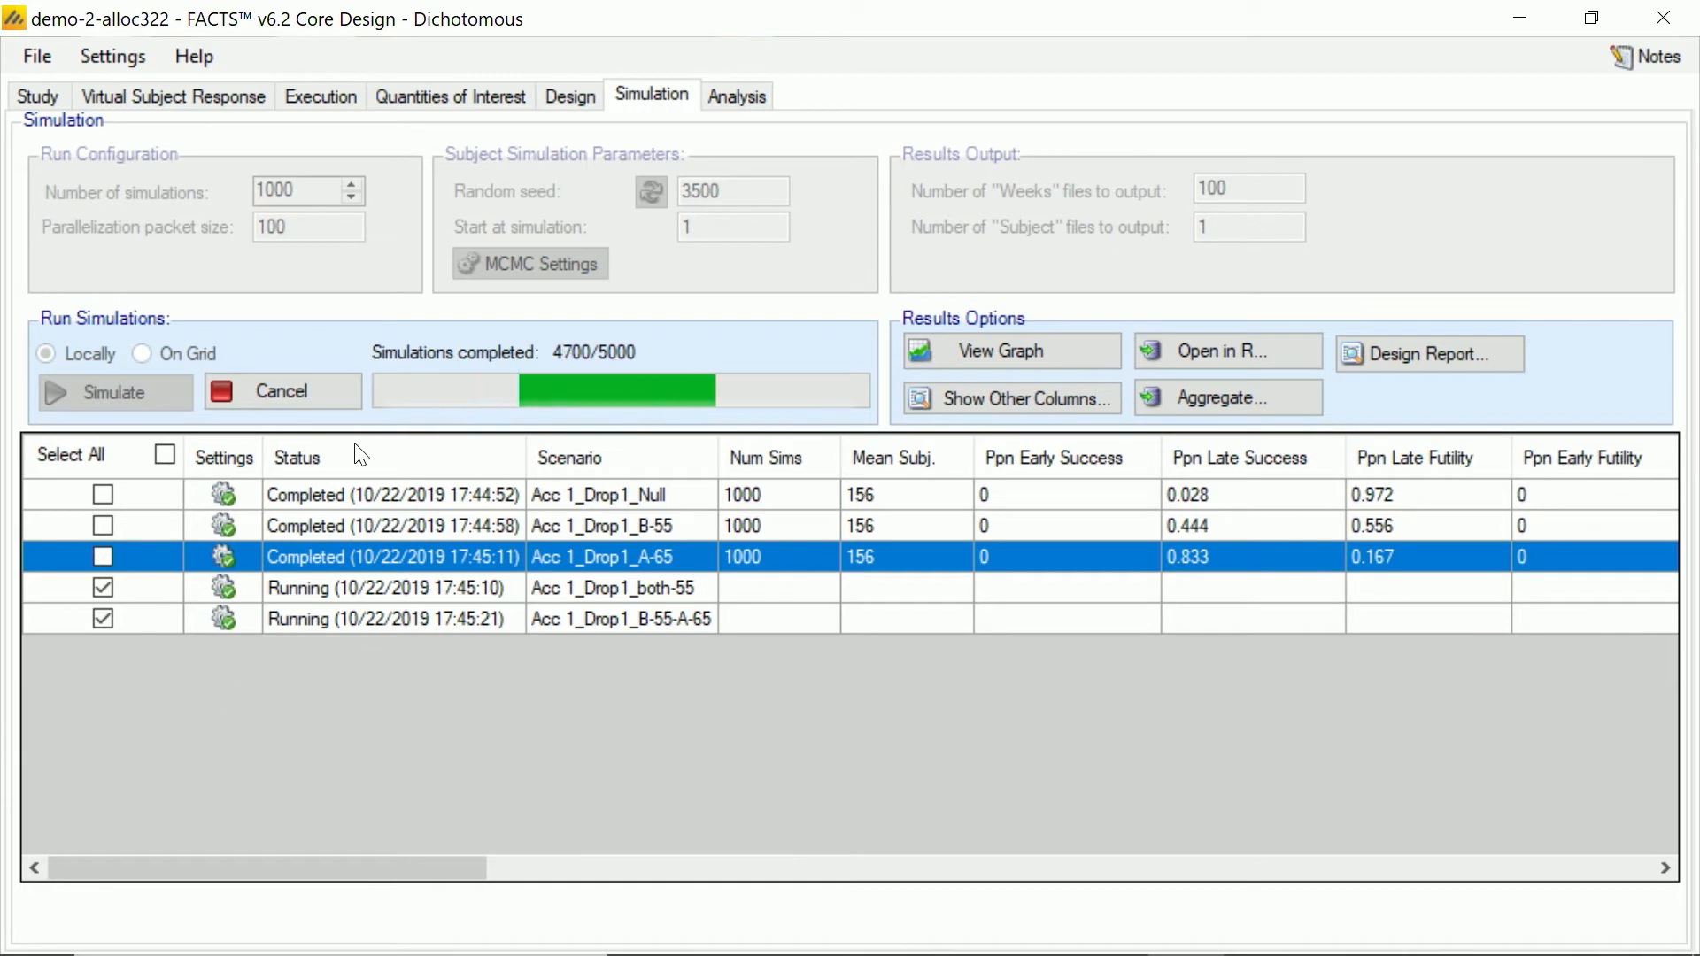
Step: Switch to the open 2arm-fixed project, maximize it and view its simulation results
left_click(1521, 24)
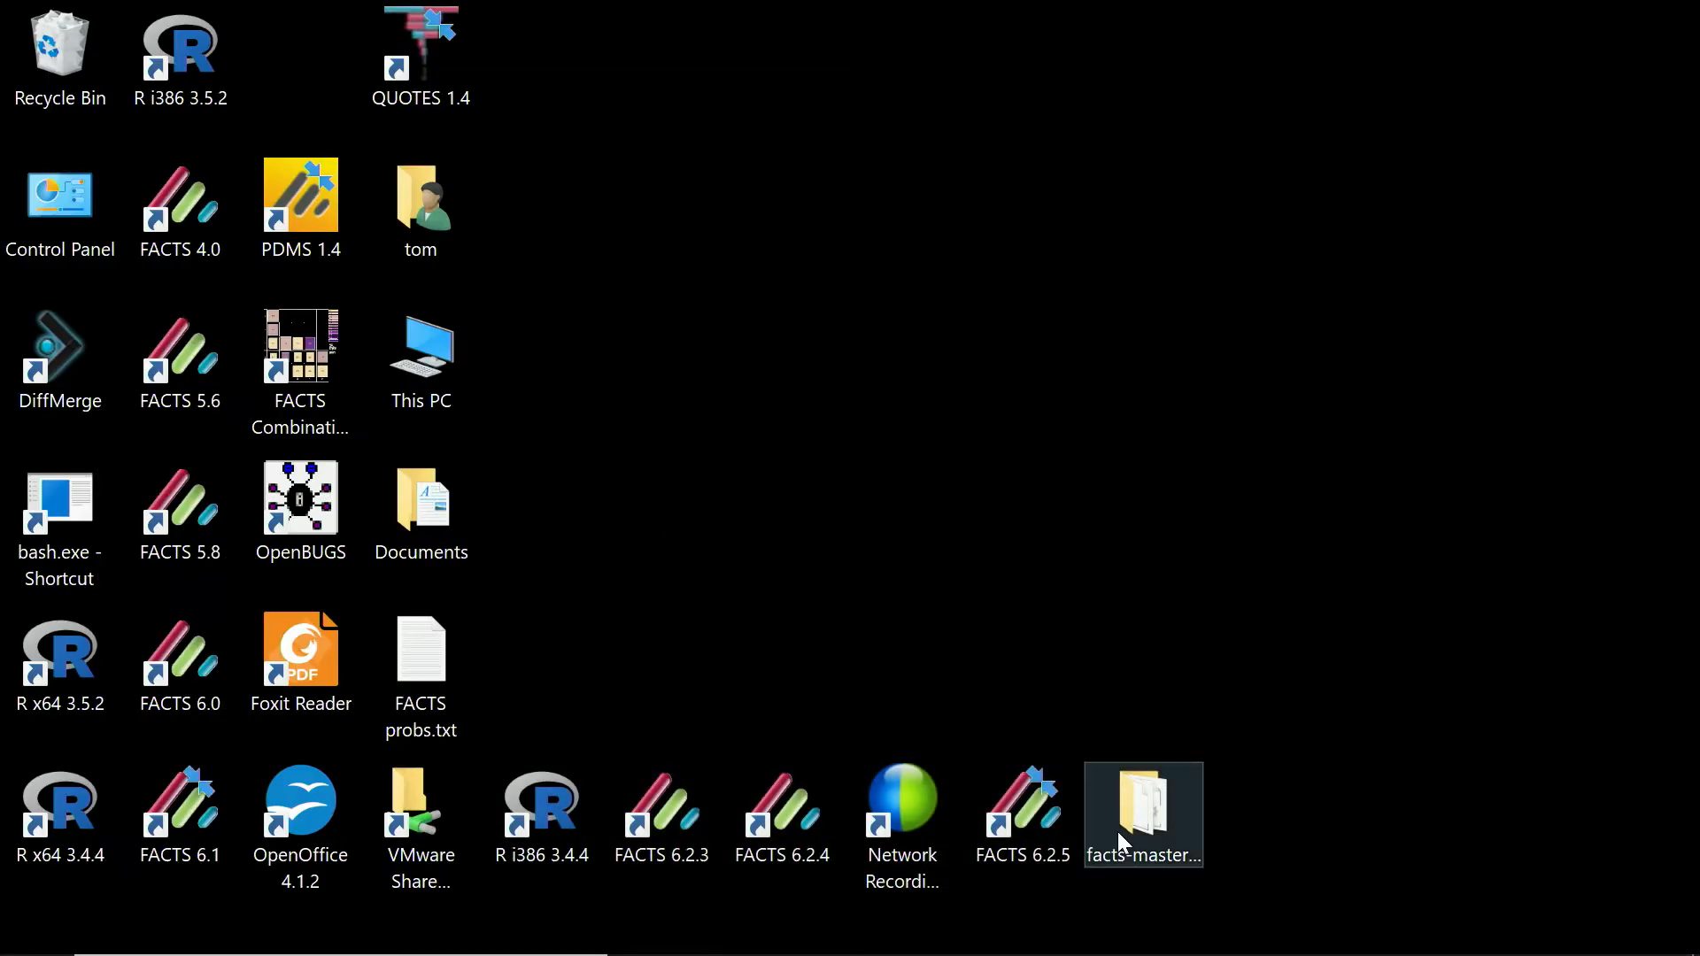
mouse_move(461, 948)
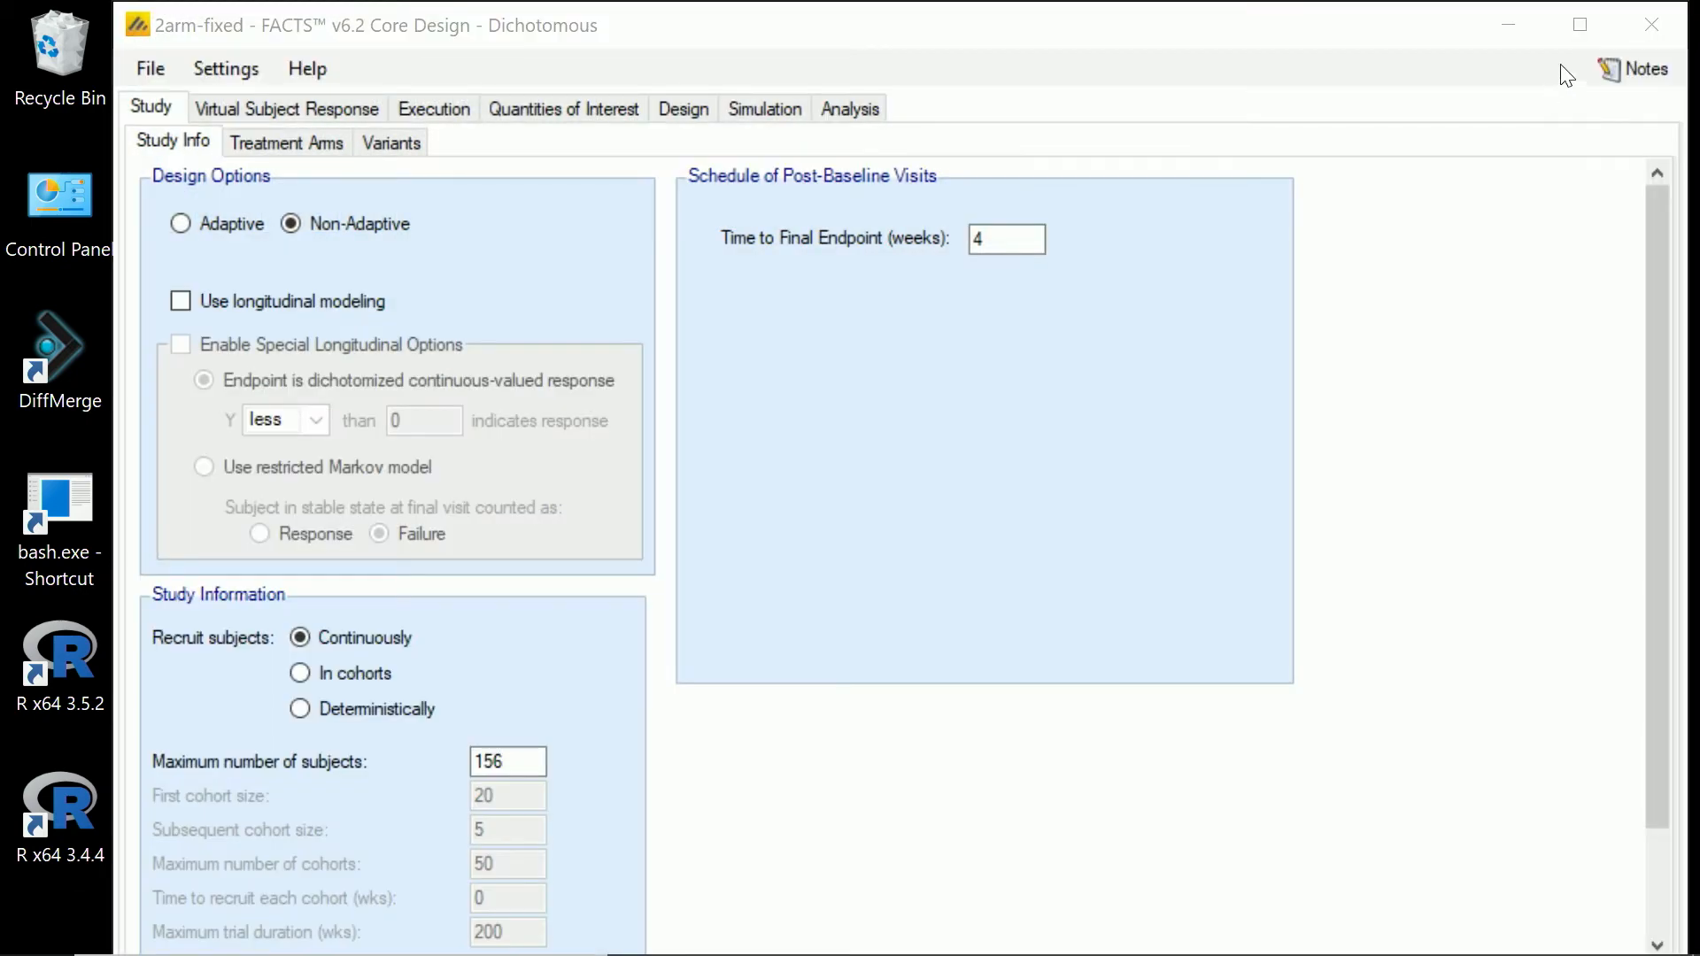
left_click(1586, 25)
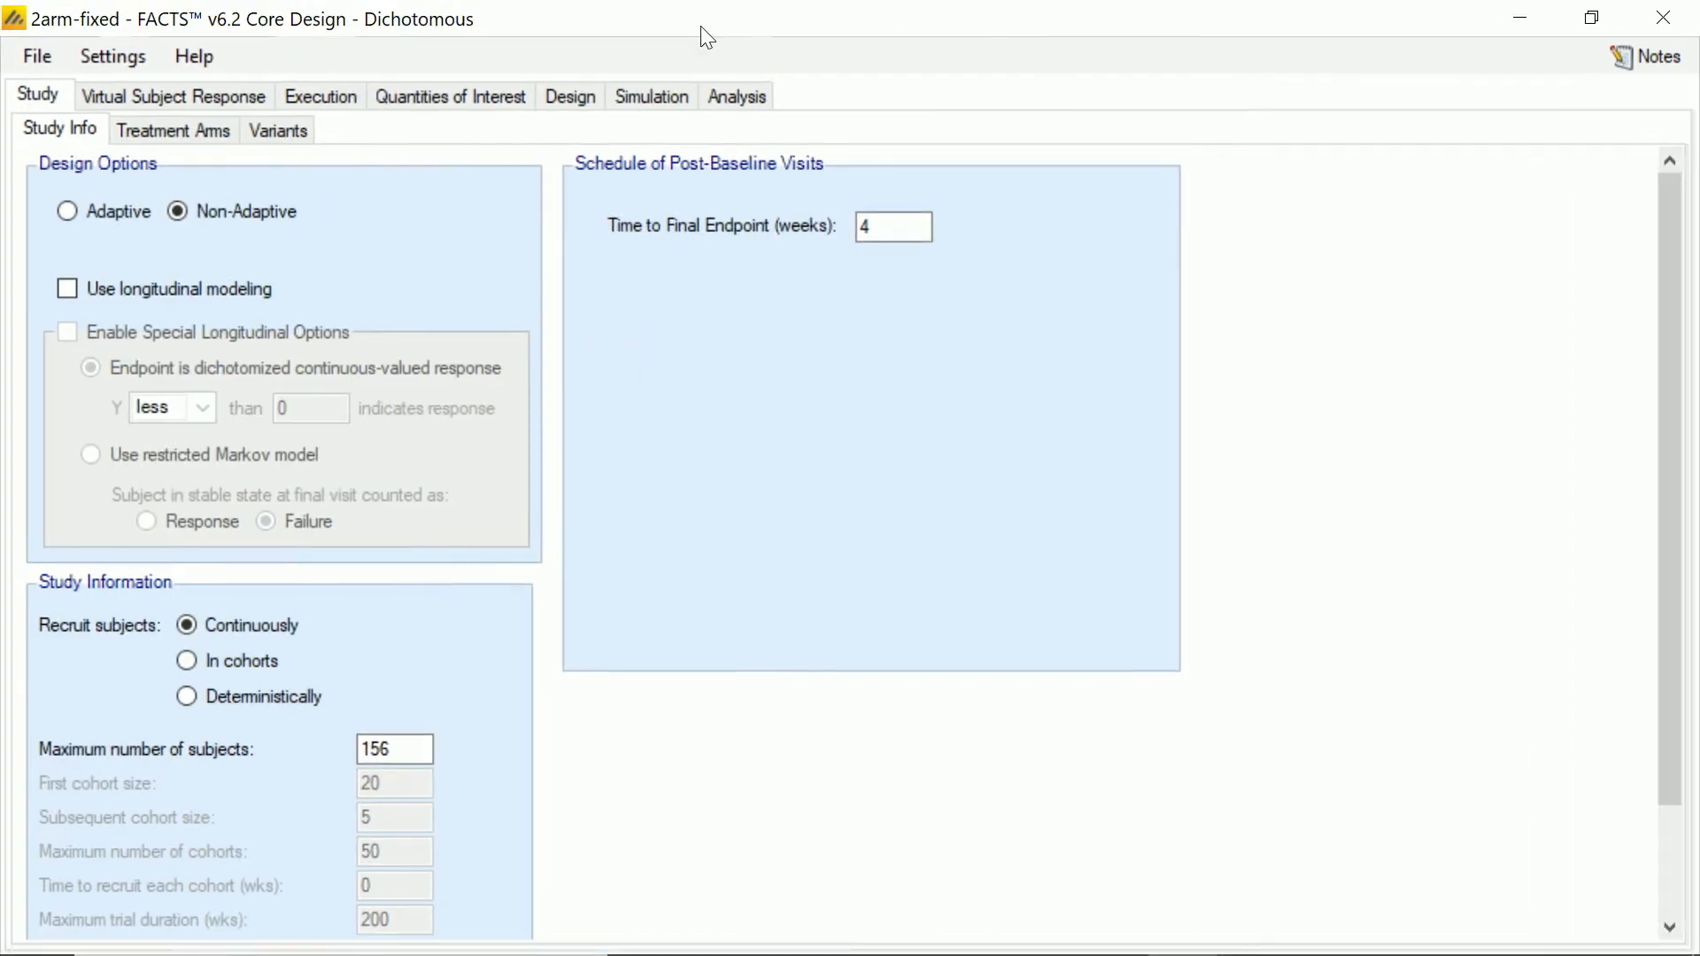
left_click(644, 92)
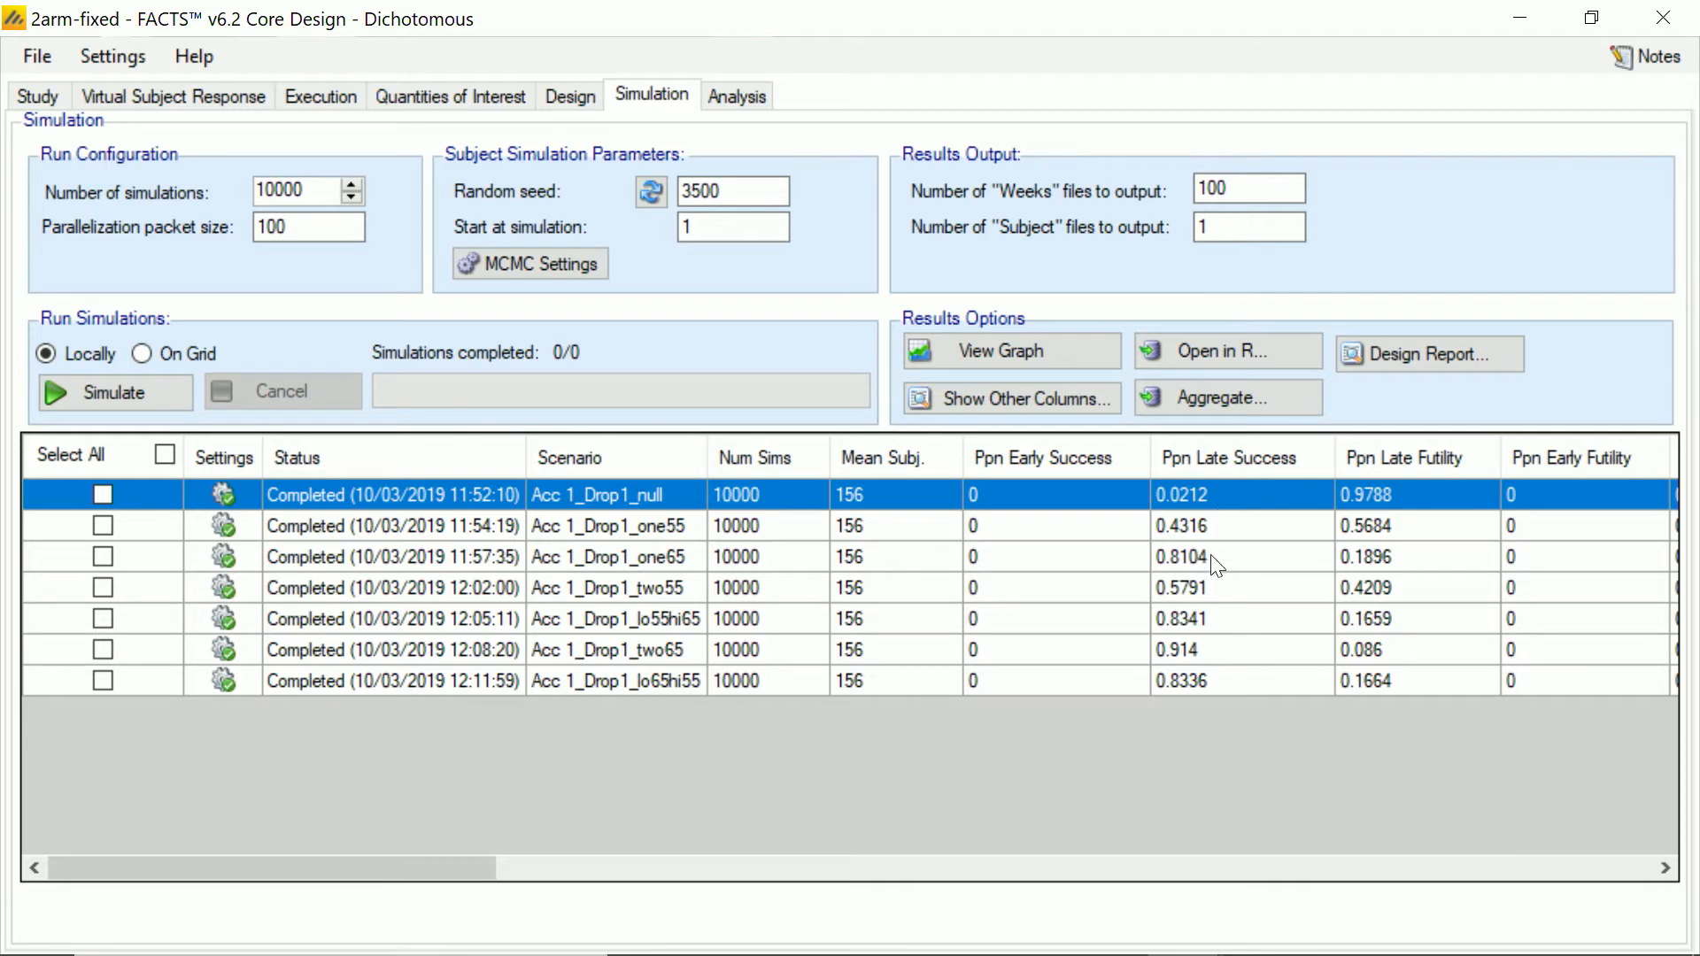
Step: Show an enlarged Response and Target Selection graph for the Acc 1_Drop1_lo65hi55 scenario of 2arm-fixed
left_click(1219, 683)
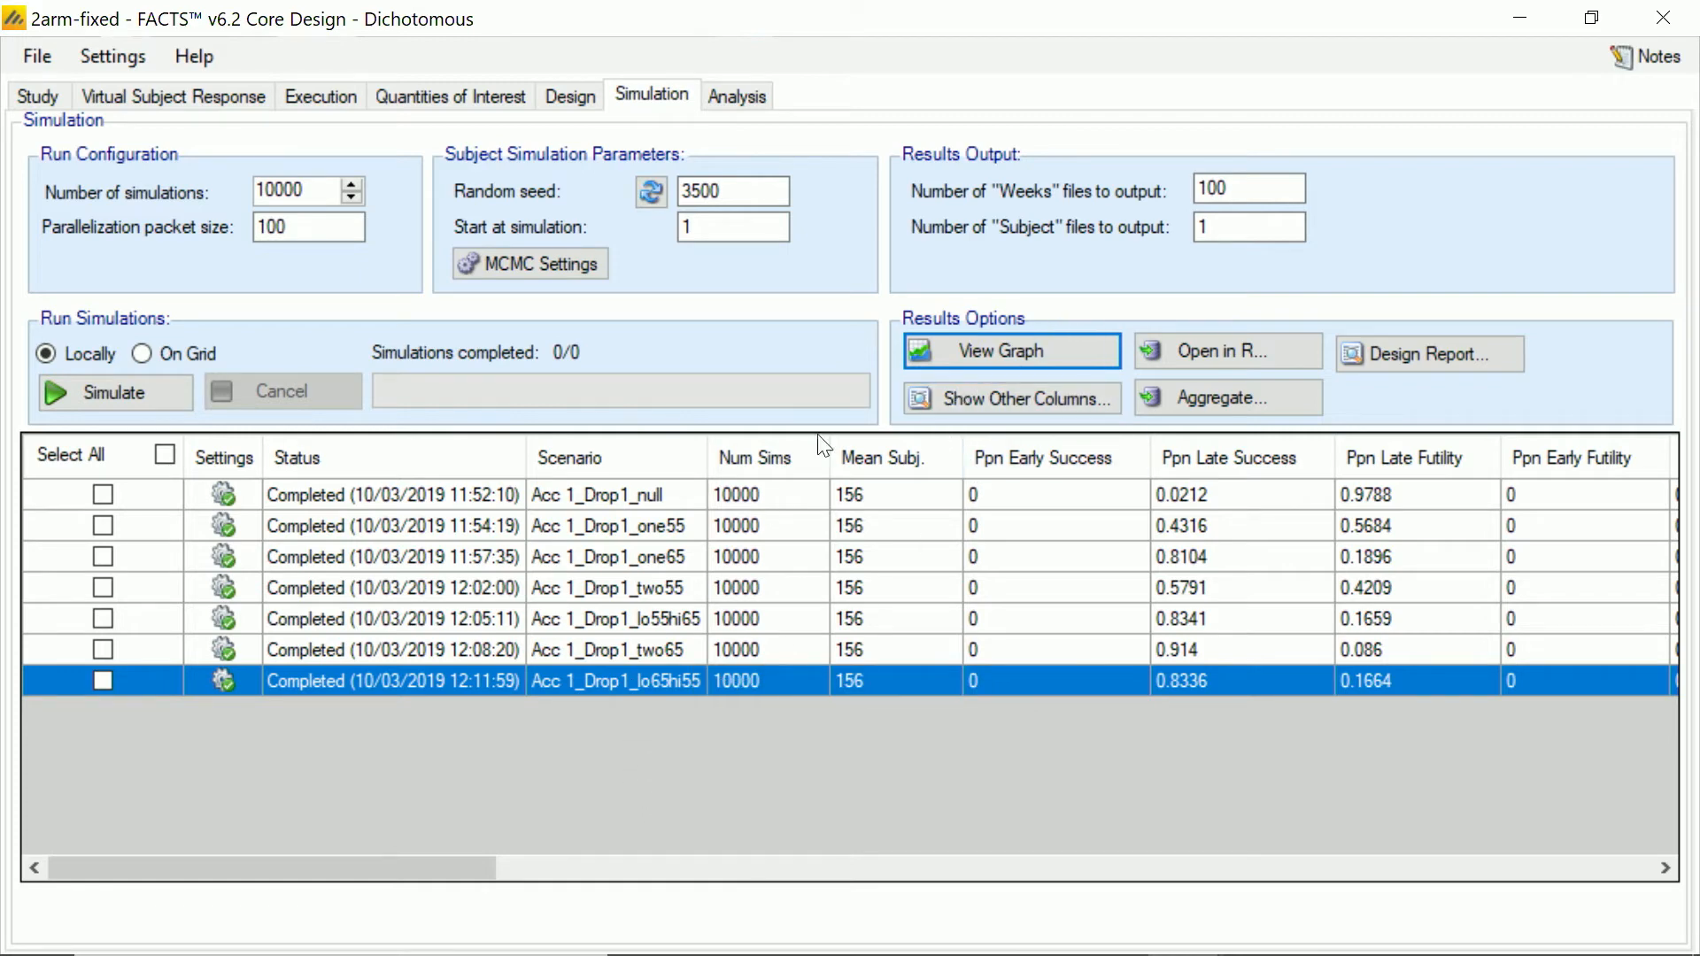
left_click(1043, 348)
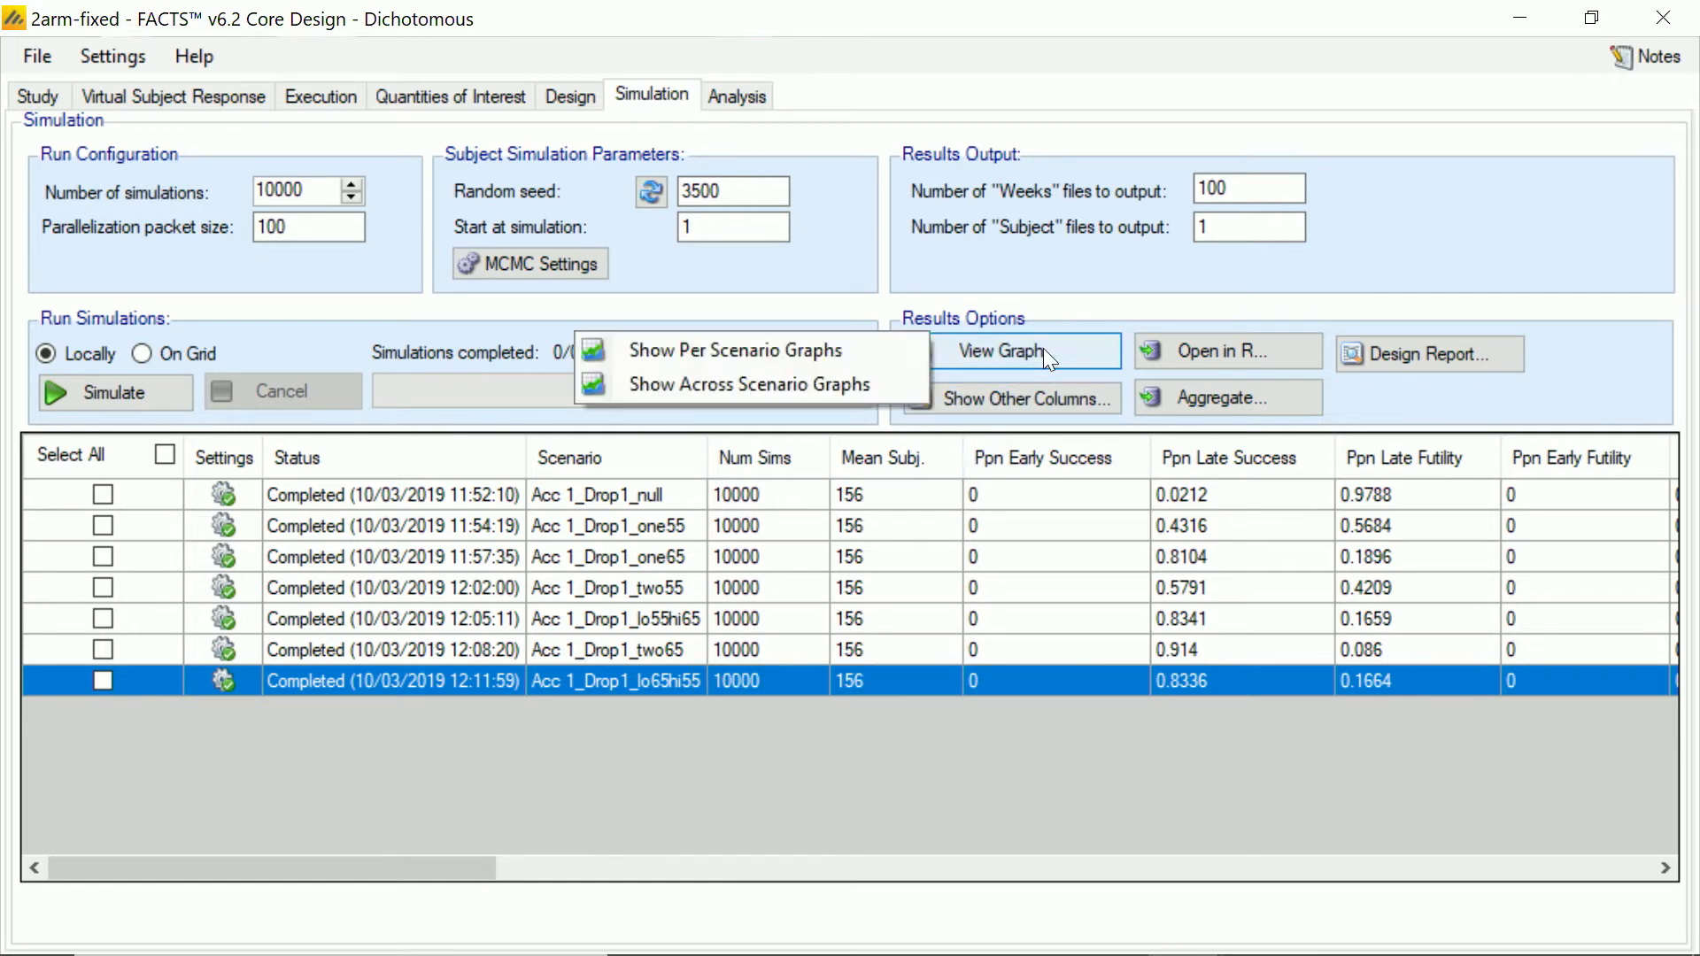
left_click(820, 354)
double_click(534, 743)
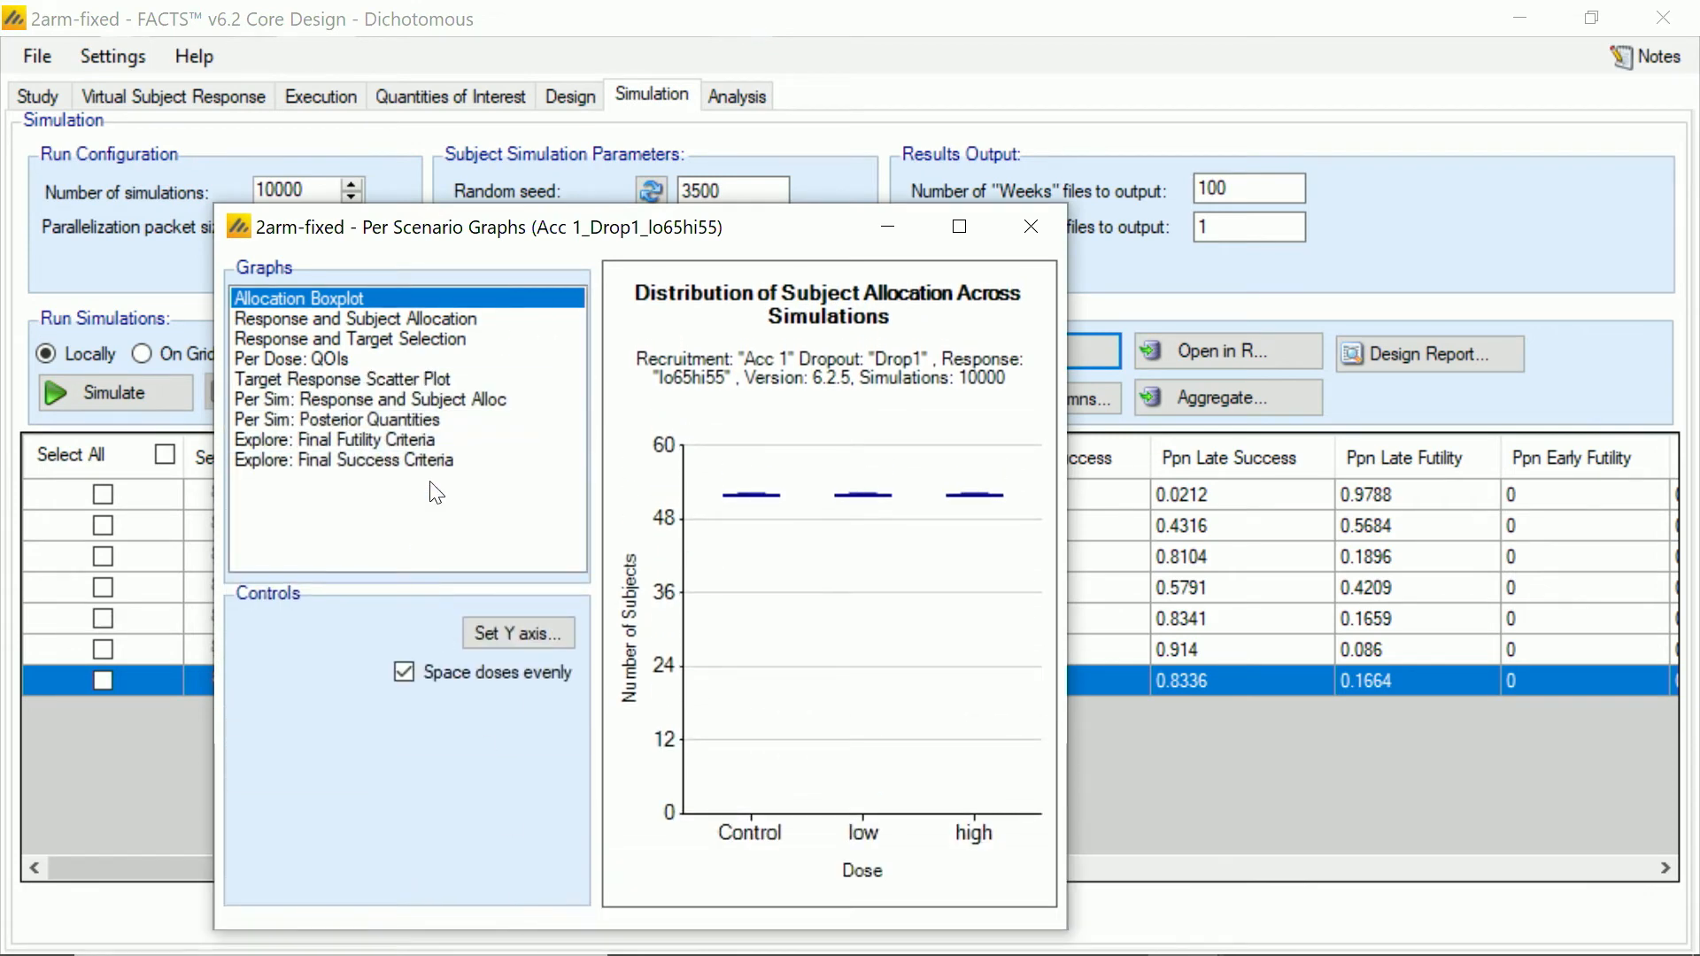
left_click(472, 340)
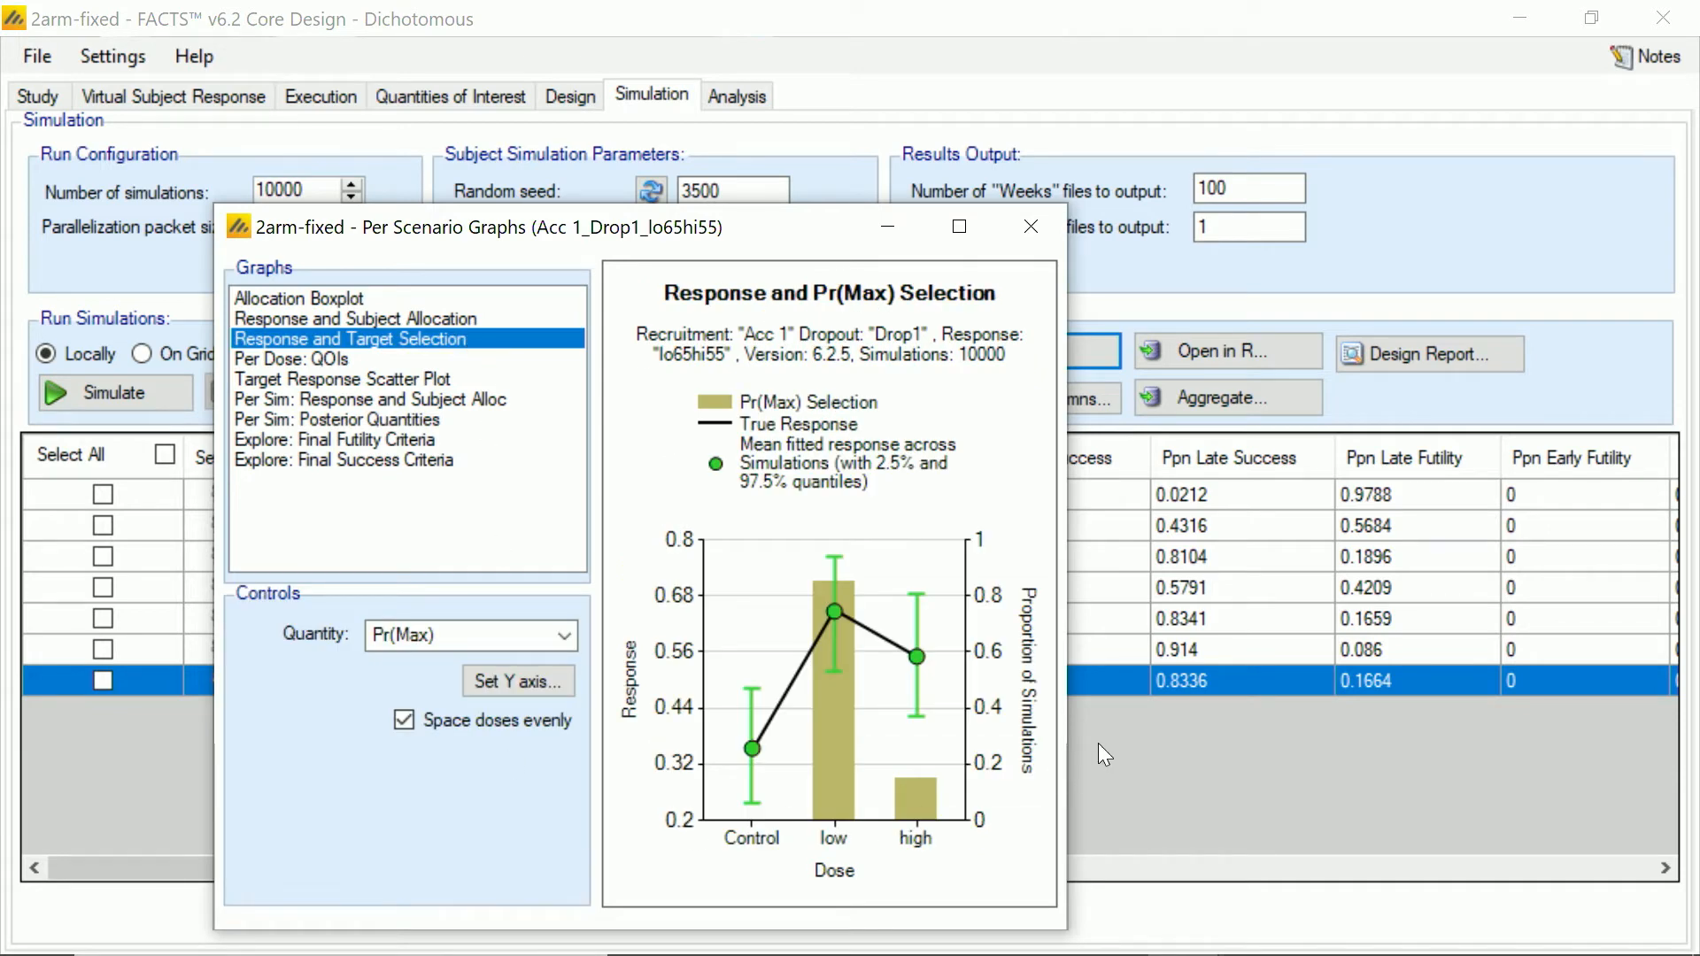
left_click_drag(1066, 742, 1453, 742)
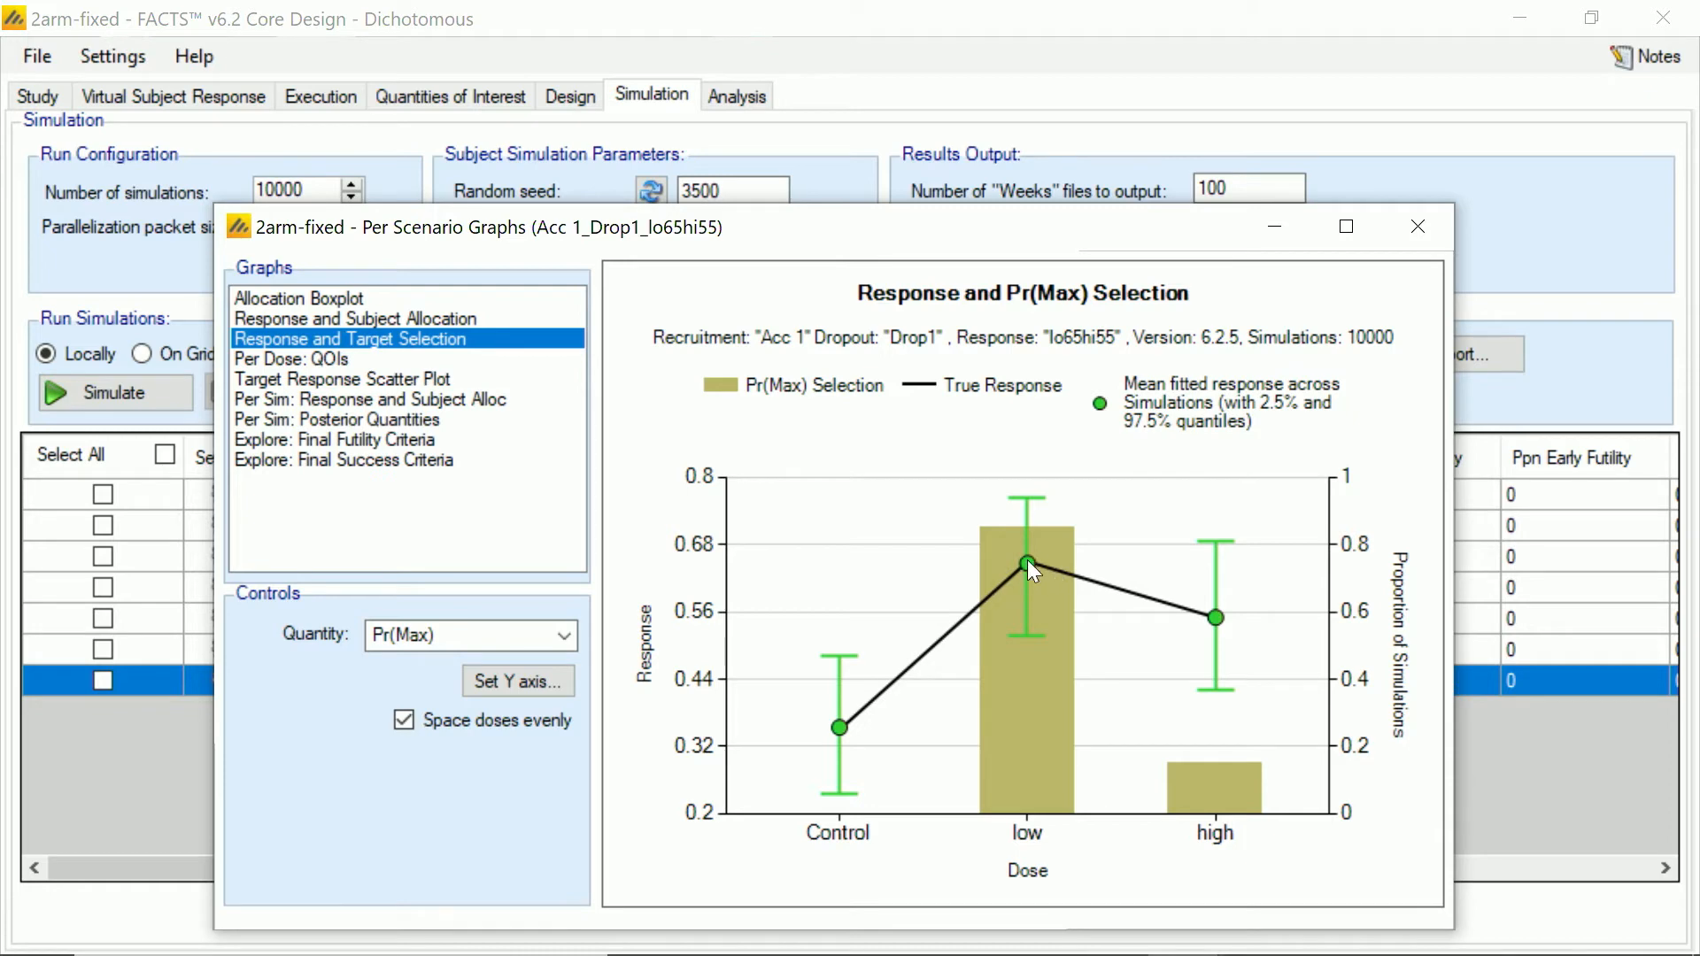
left_click_drag(867, 232, 702, 96)
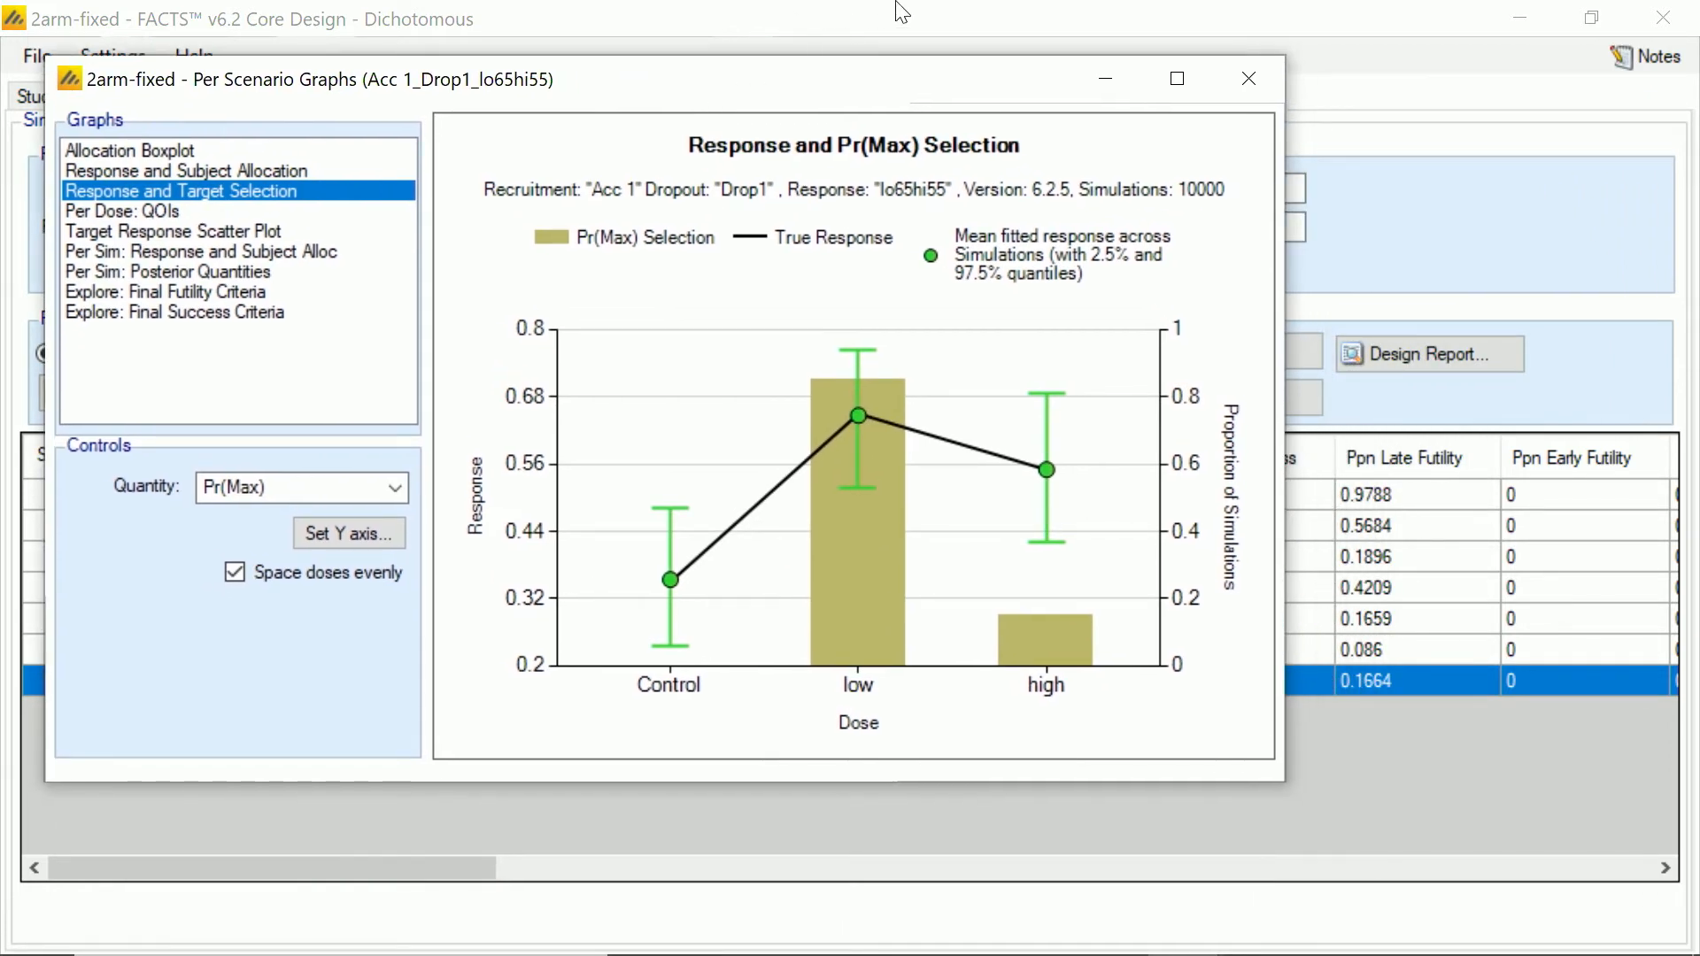
Step: Minimize the 2arm-fixed project and switch back to the demo-2-alloc322 simulation results
left_click(1521, 17)
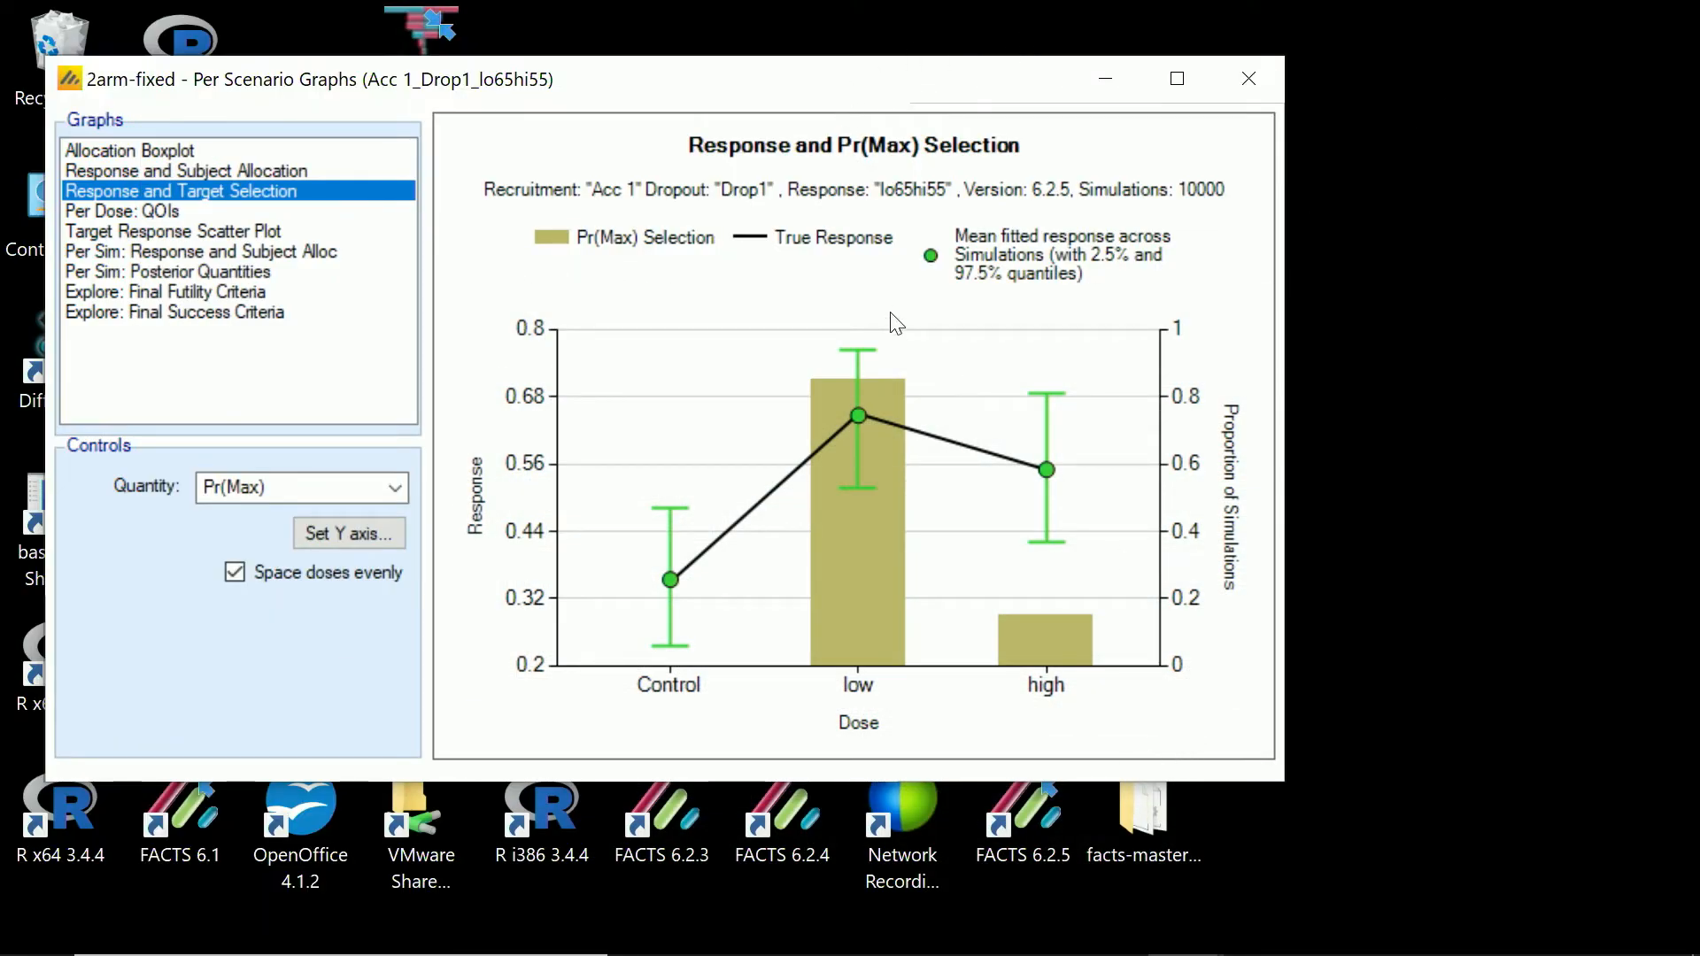
mouse_move(800, 952)
left_click(1184, 921)
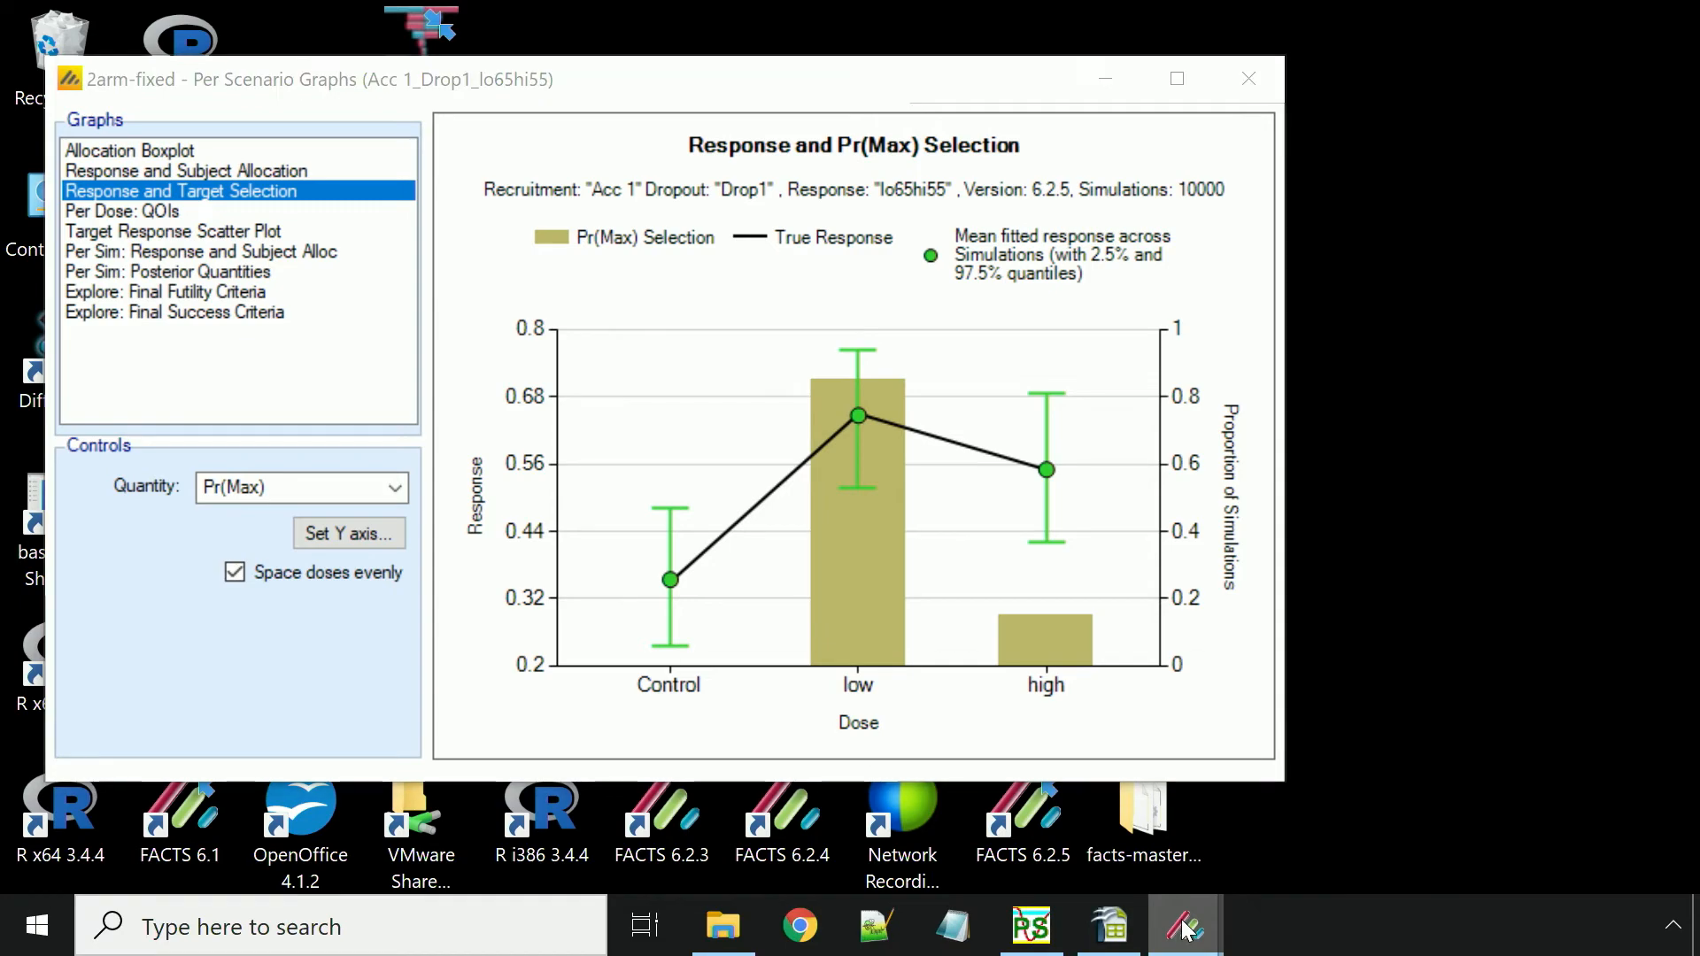
left_click(1215, 822)
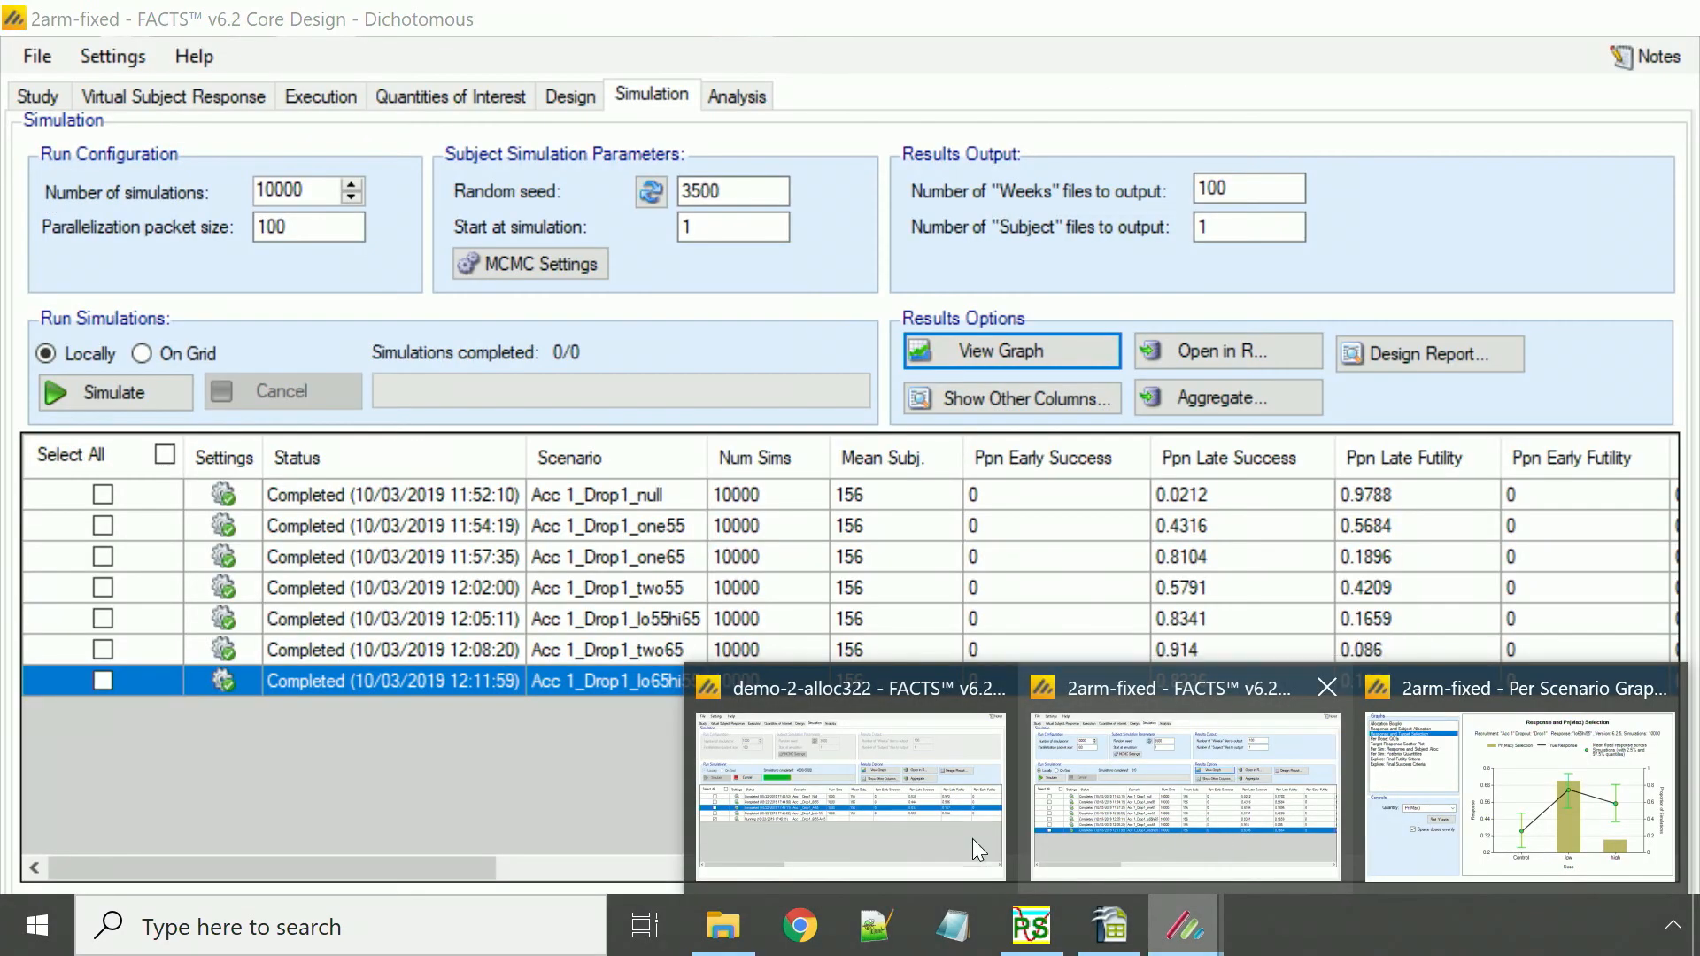
left_click(899, 843)
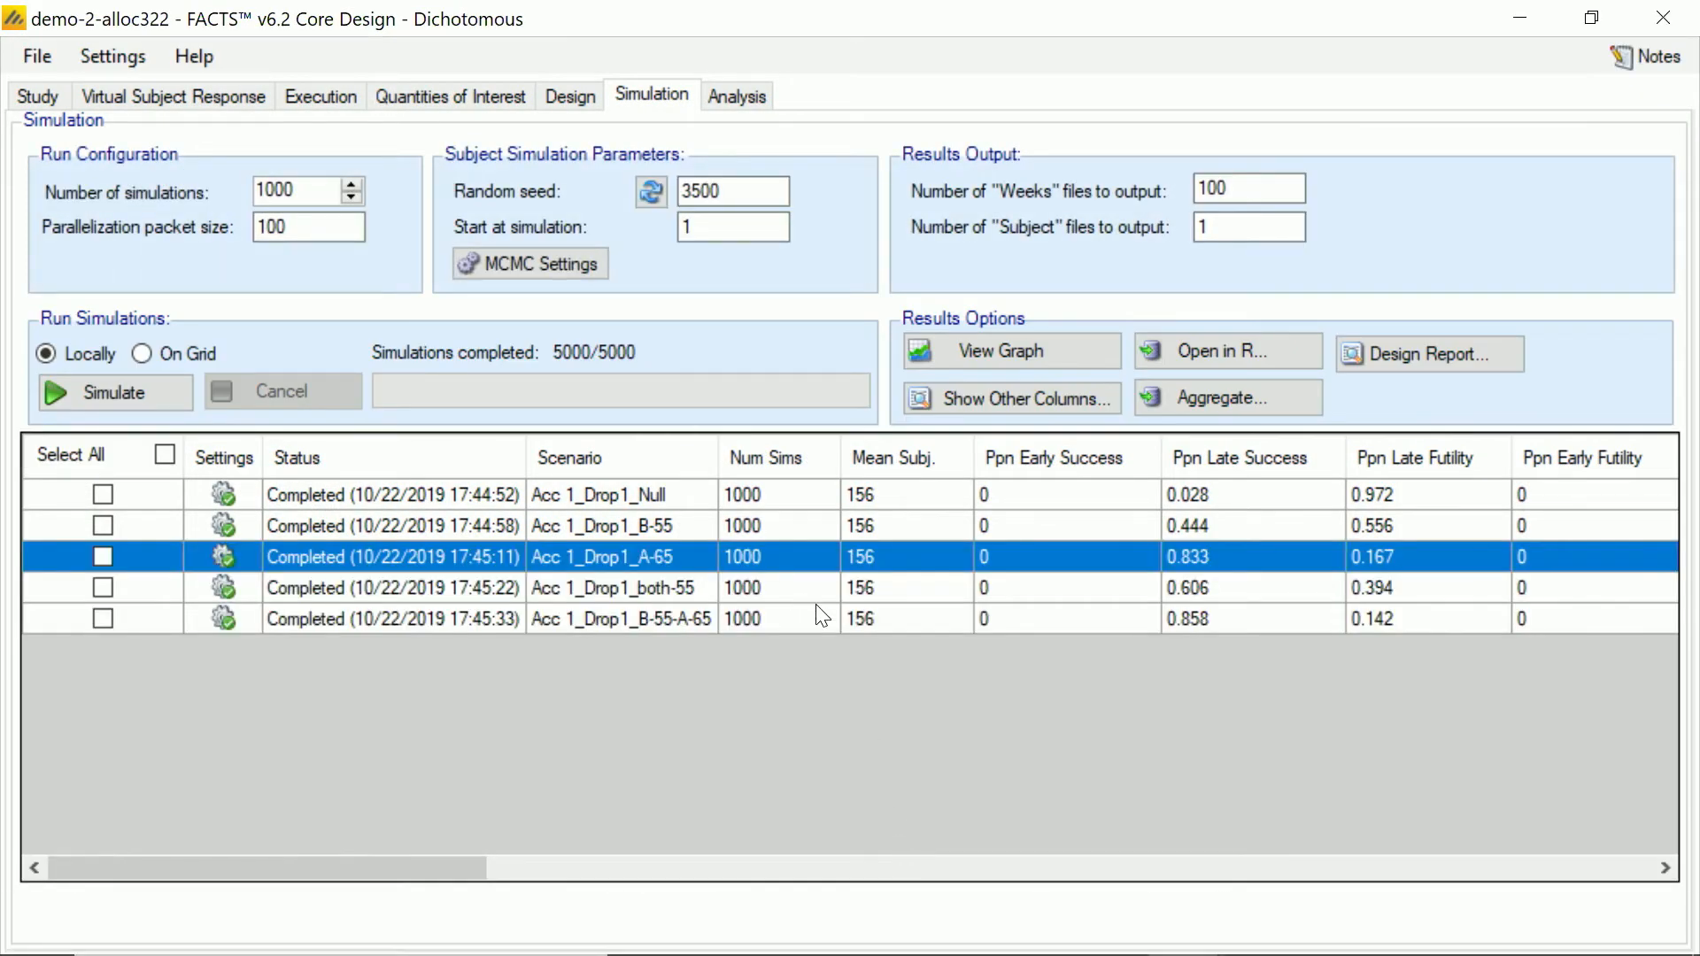
Step: View the enlarged Response and Target Selection graph for the Acc 1_Drop1_B-55-A-65 scenario, then close the graph window
left_click(1230, 618)
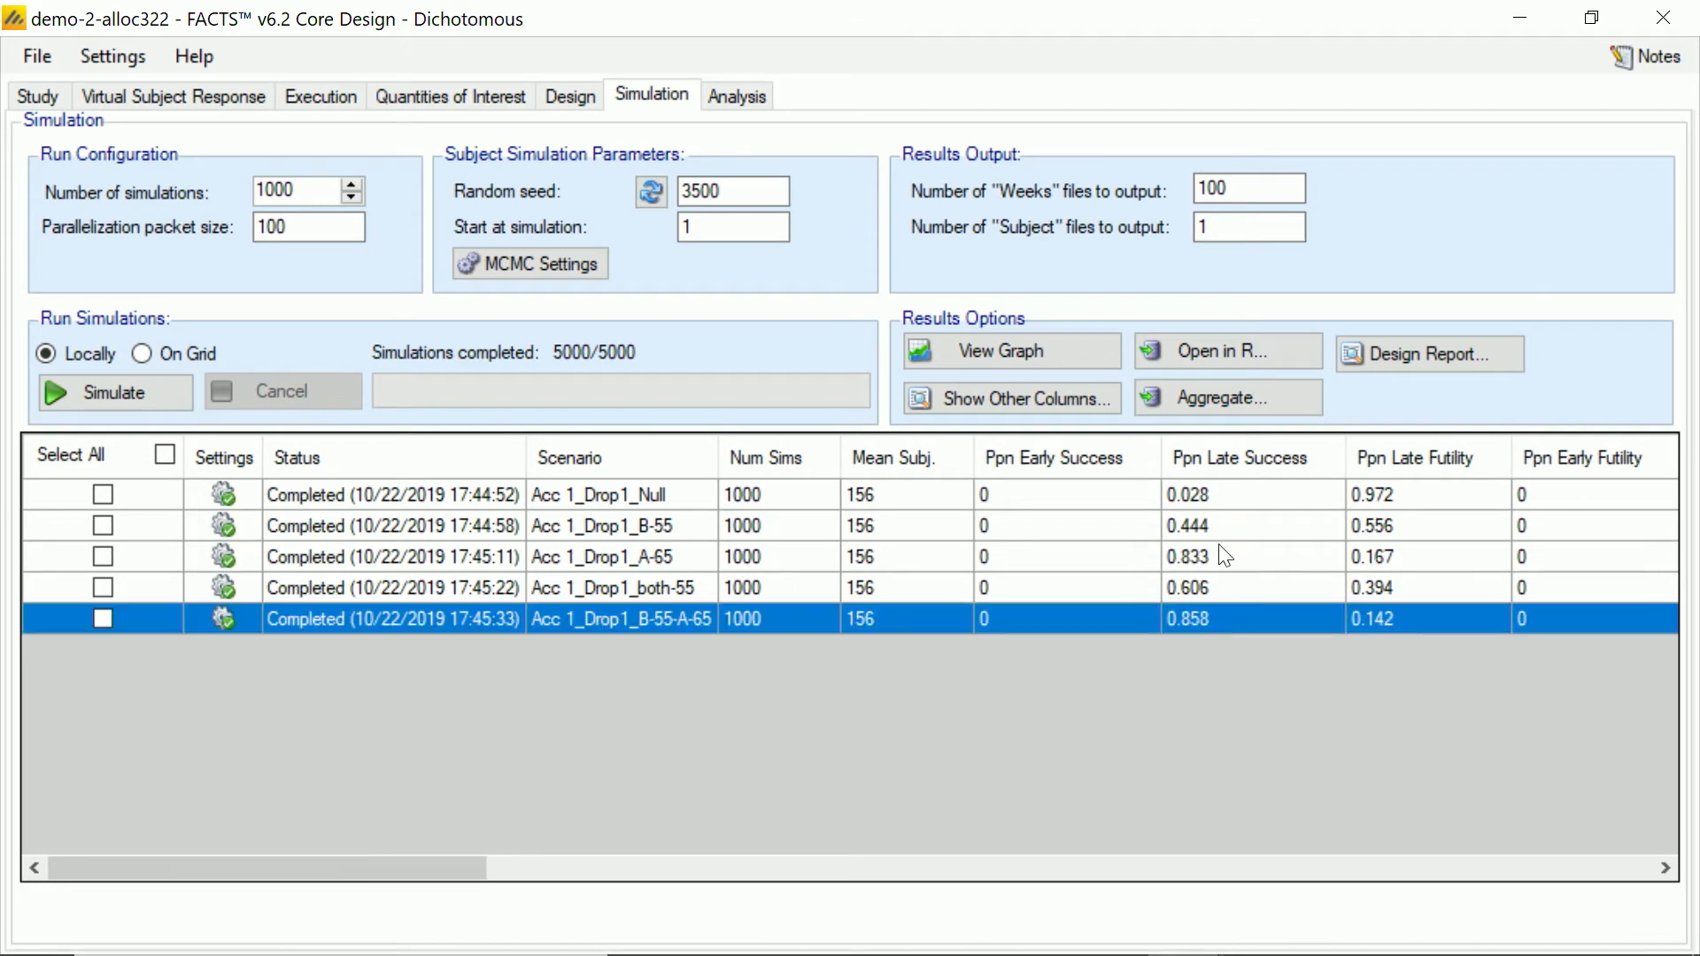
left_click(1043, 354)
left_click(865, 345)
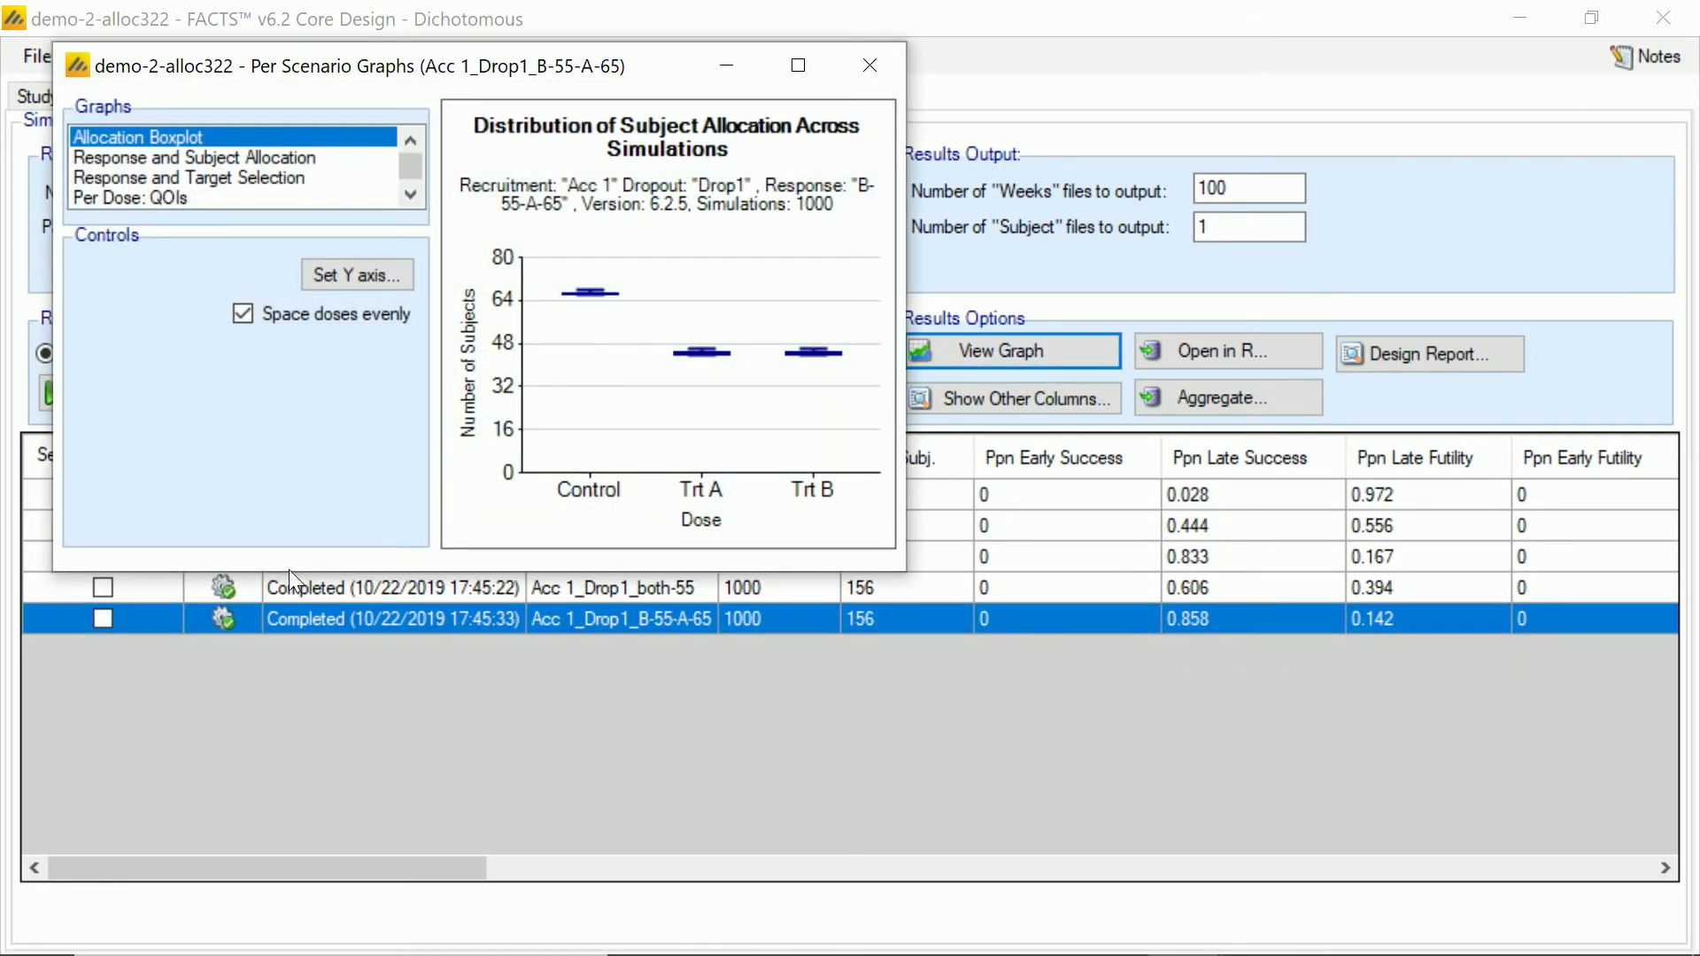
left_click_drag(288, 571, 297, 802)
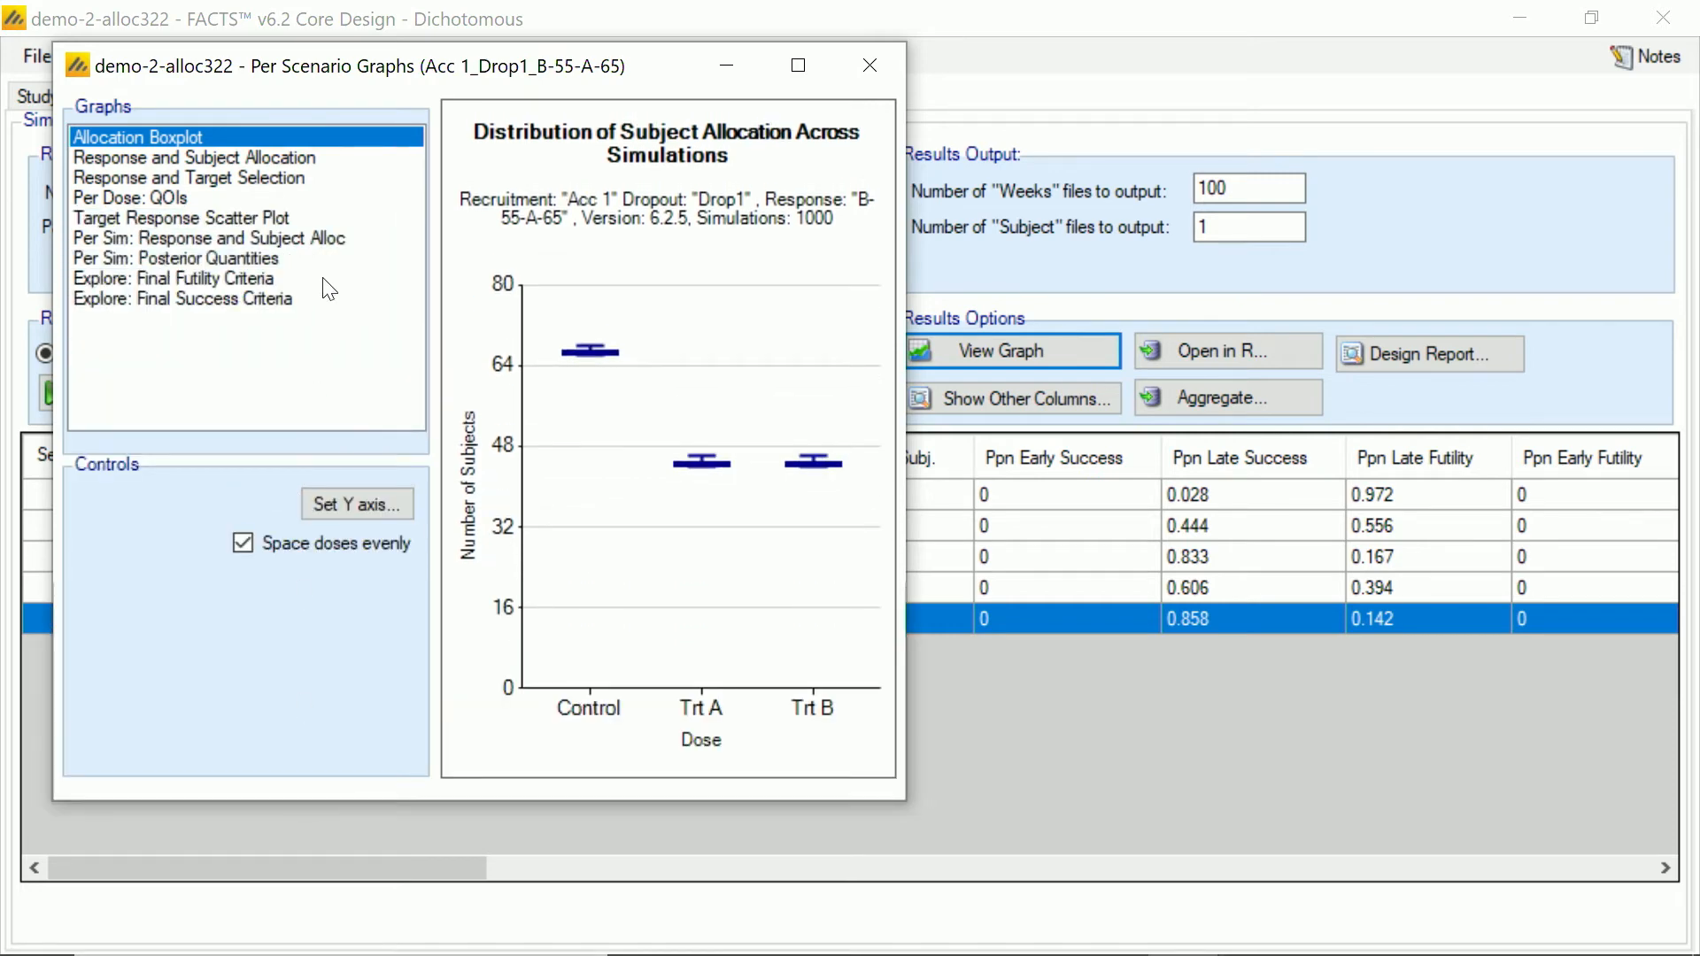
left_click(299, 180)
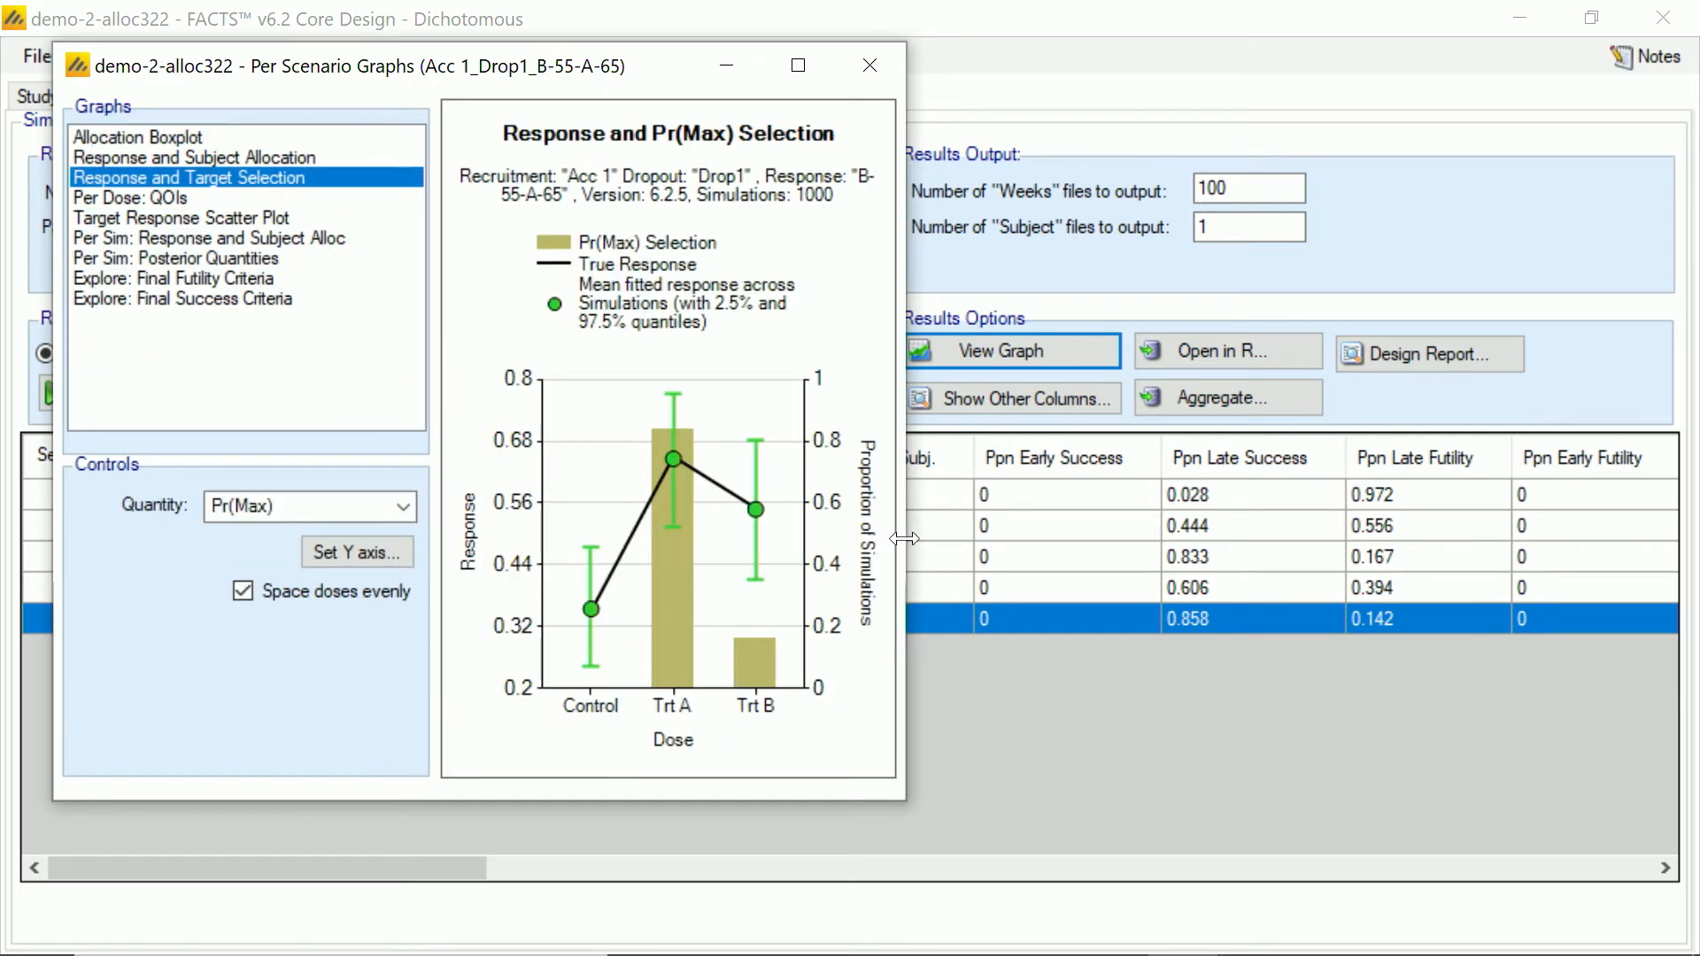
left_click_drag(903, 539, 1380, 535)
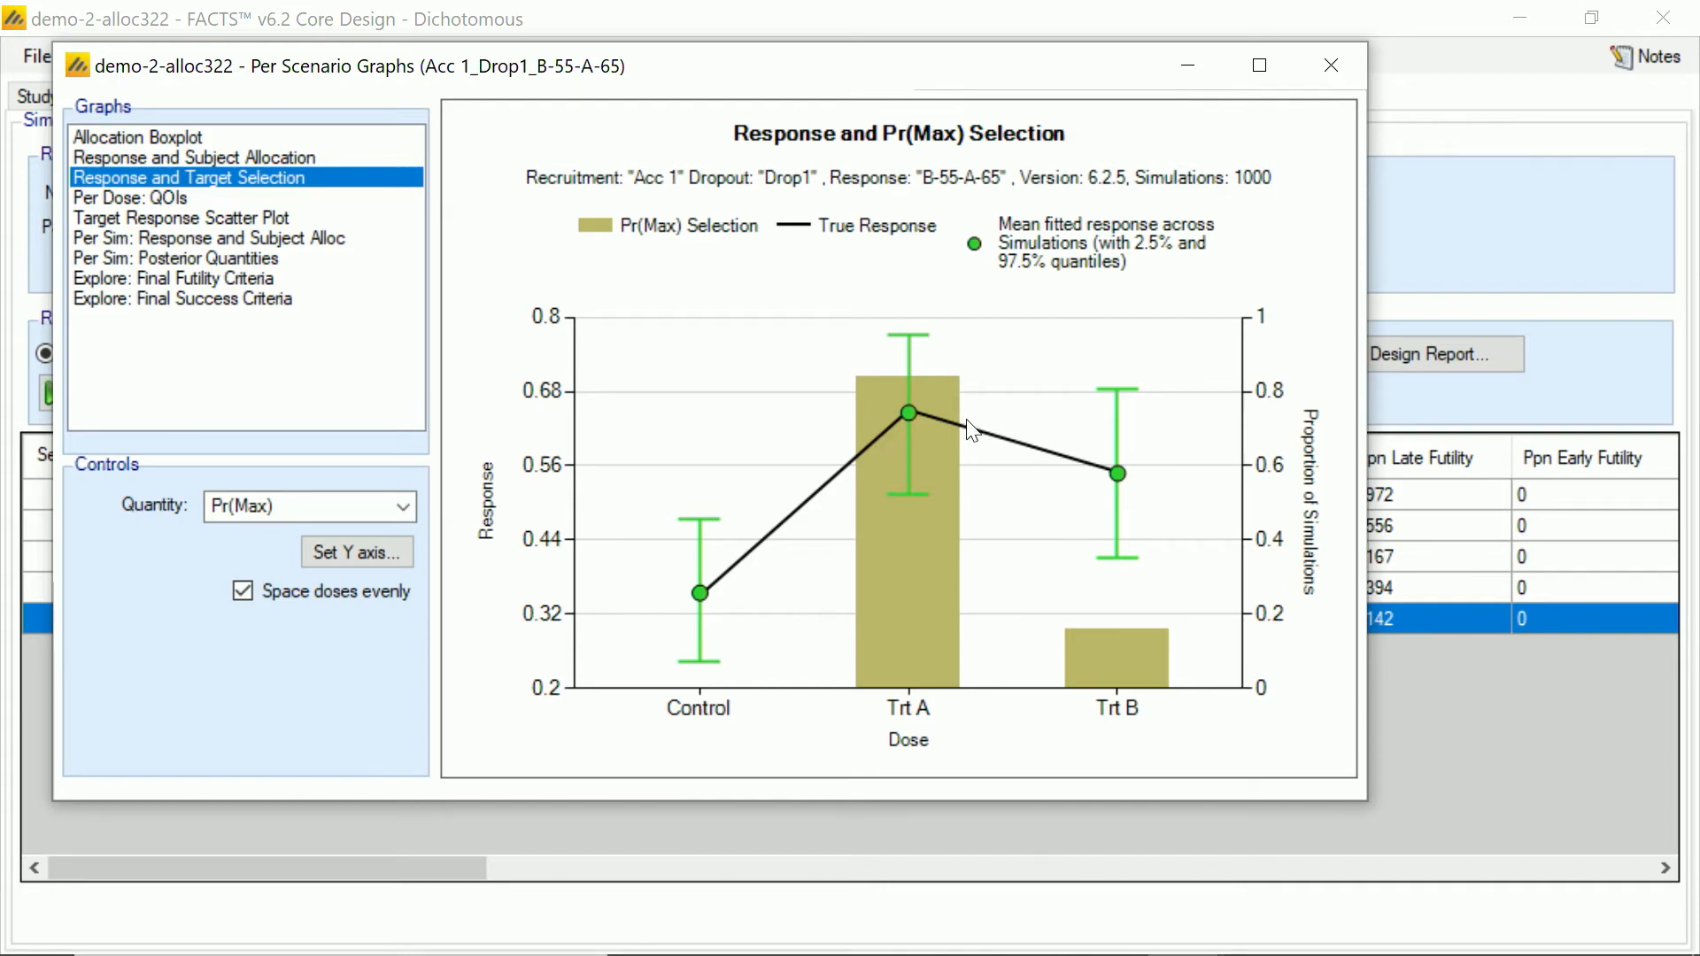
left_click(1331, 59)
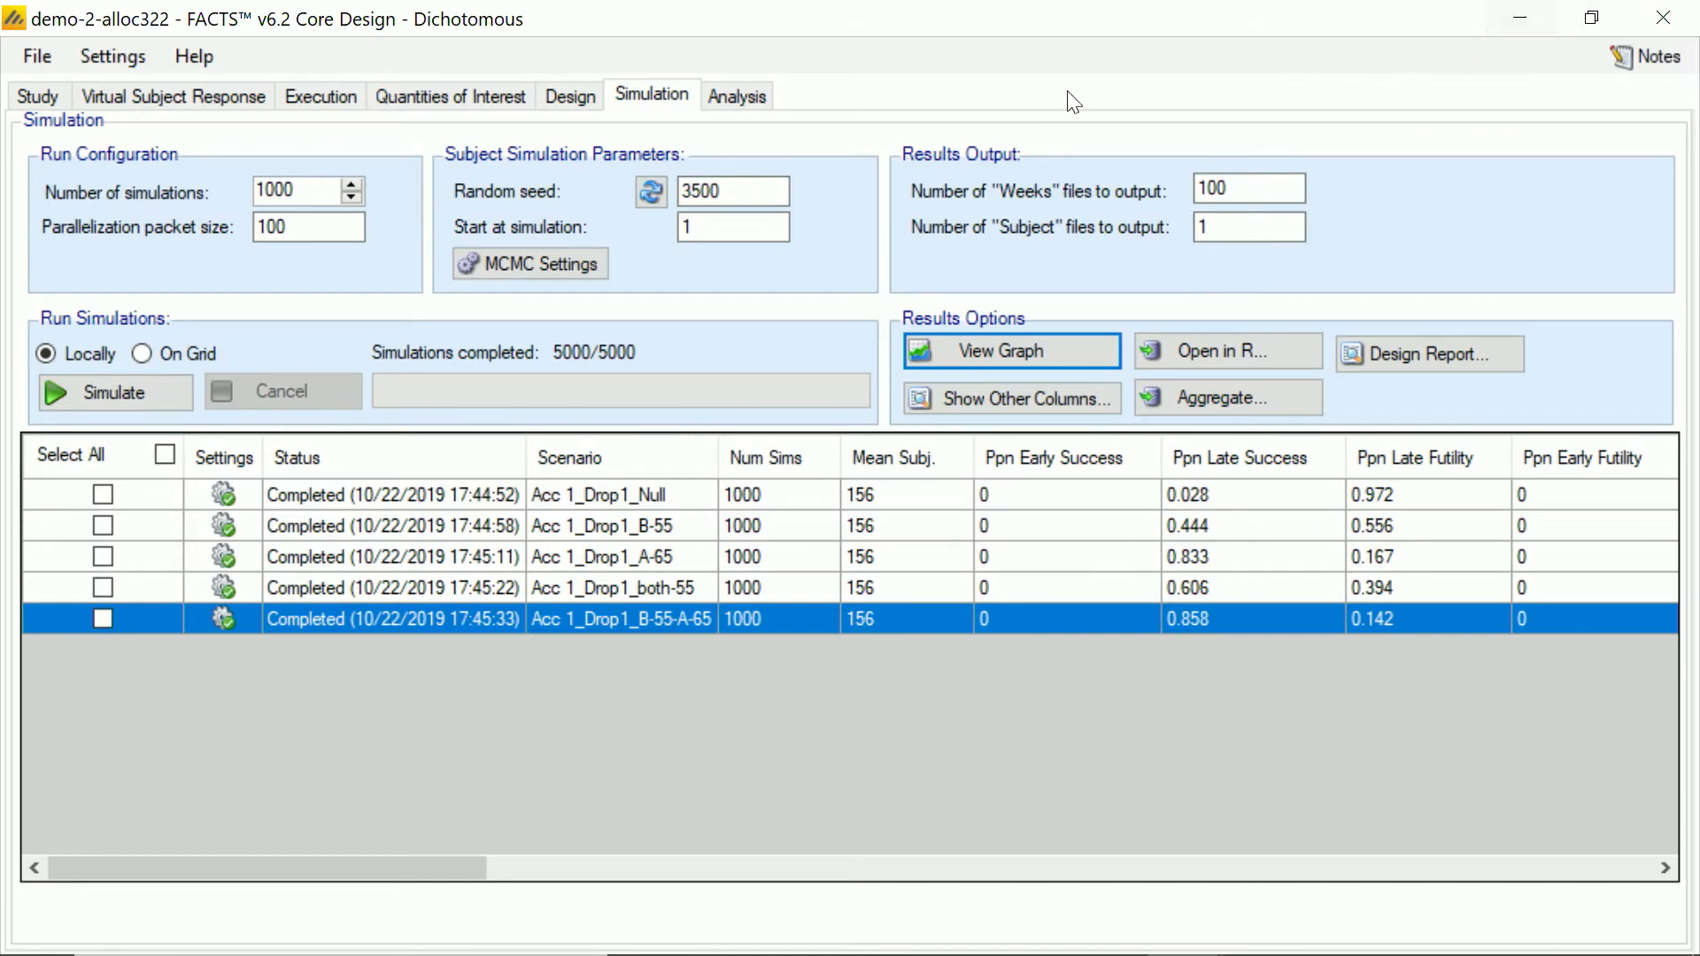
Step: Save a copy of the project as demo-2-alloc322-int
left_click(39, 53)
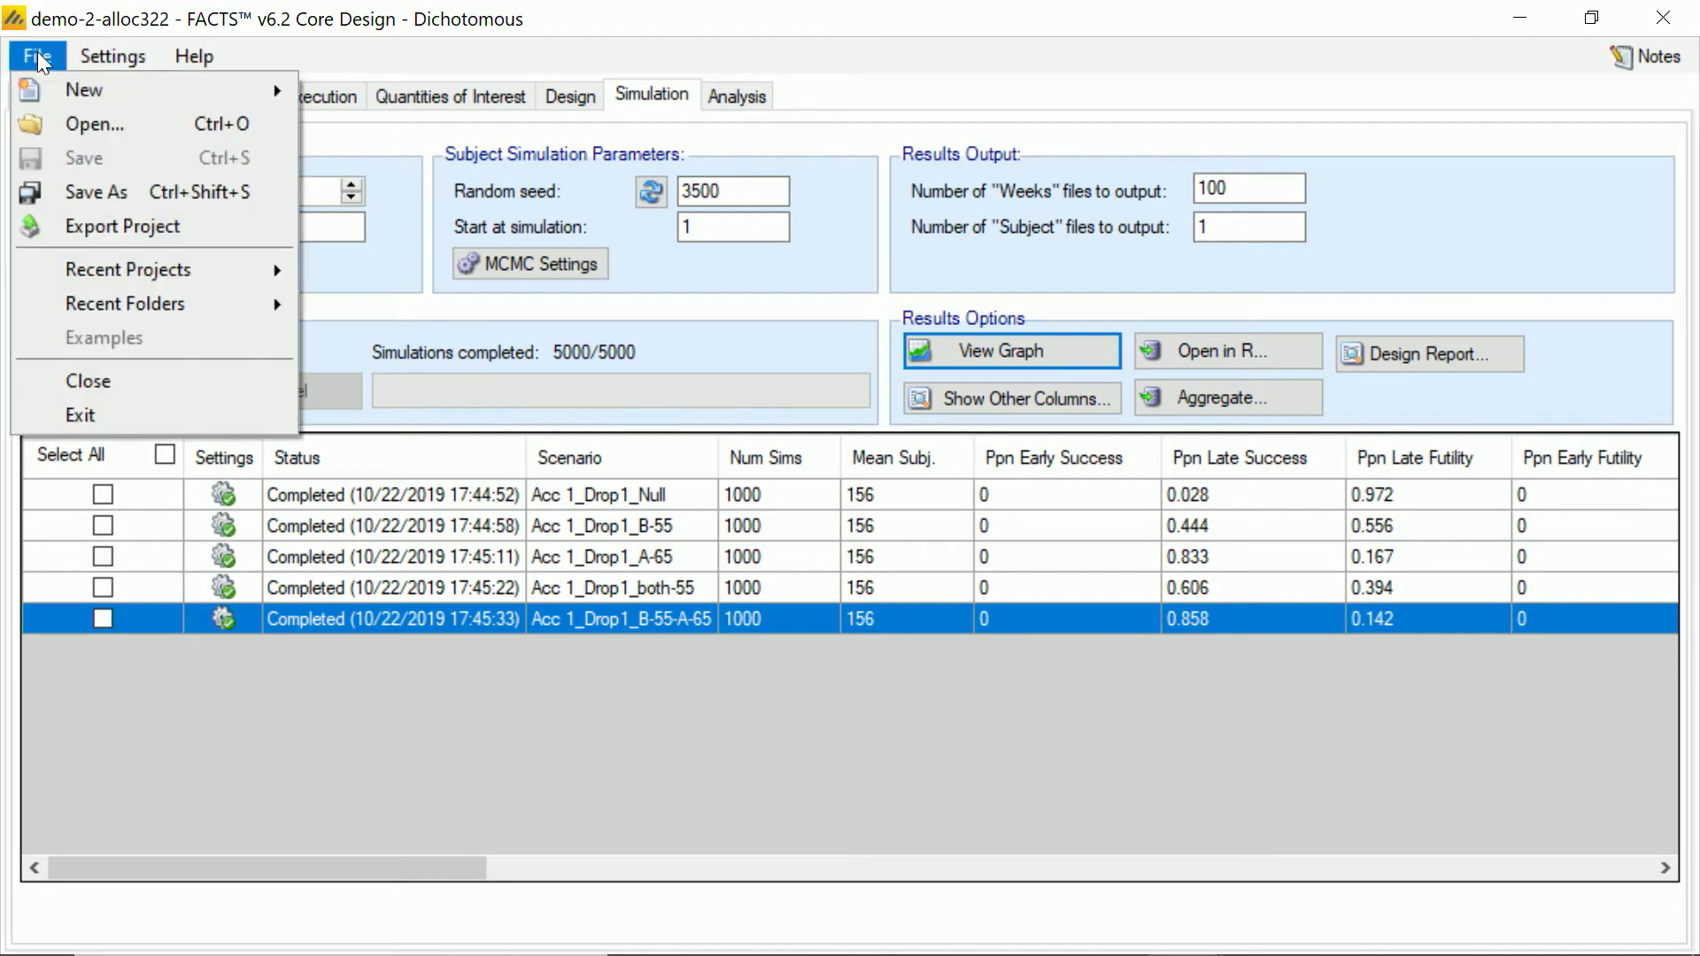
left_click(78, 191)
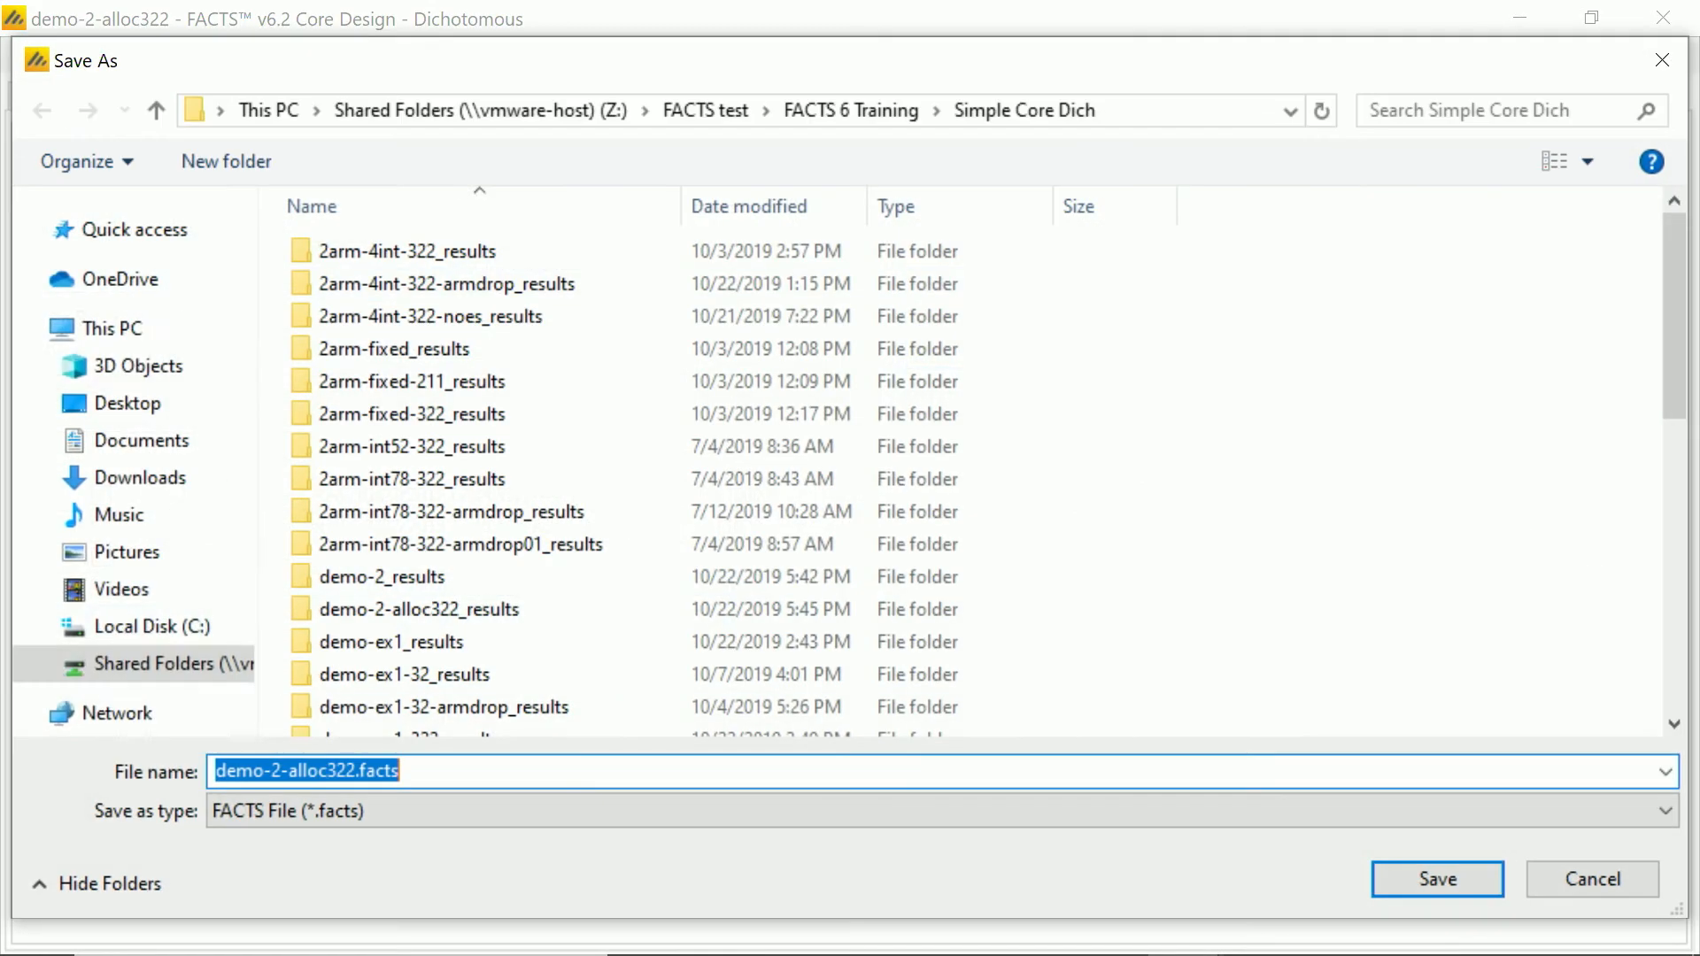
left_click(358, 769)
type("-int")
key("Return")
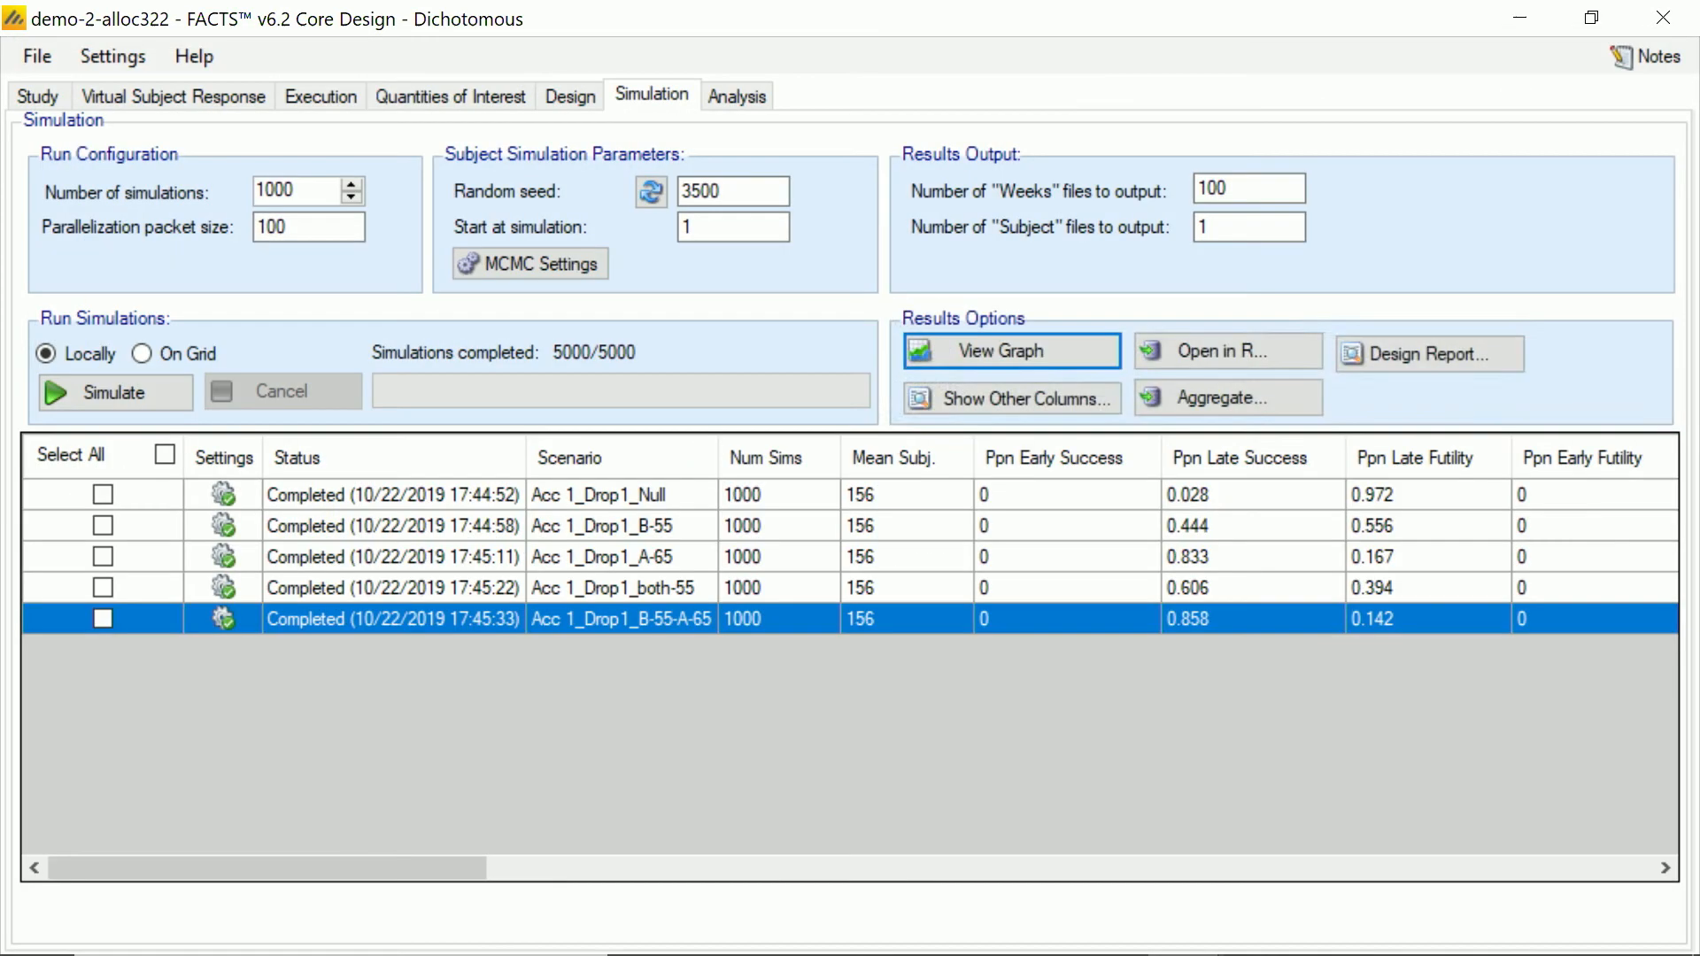
Step: Change the study's design option from non-adaptive to Adaptive
left_click(572, 97)
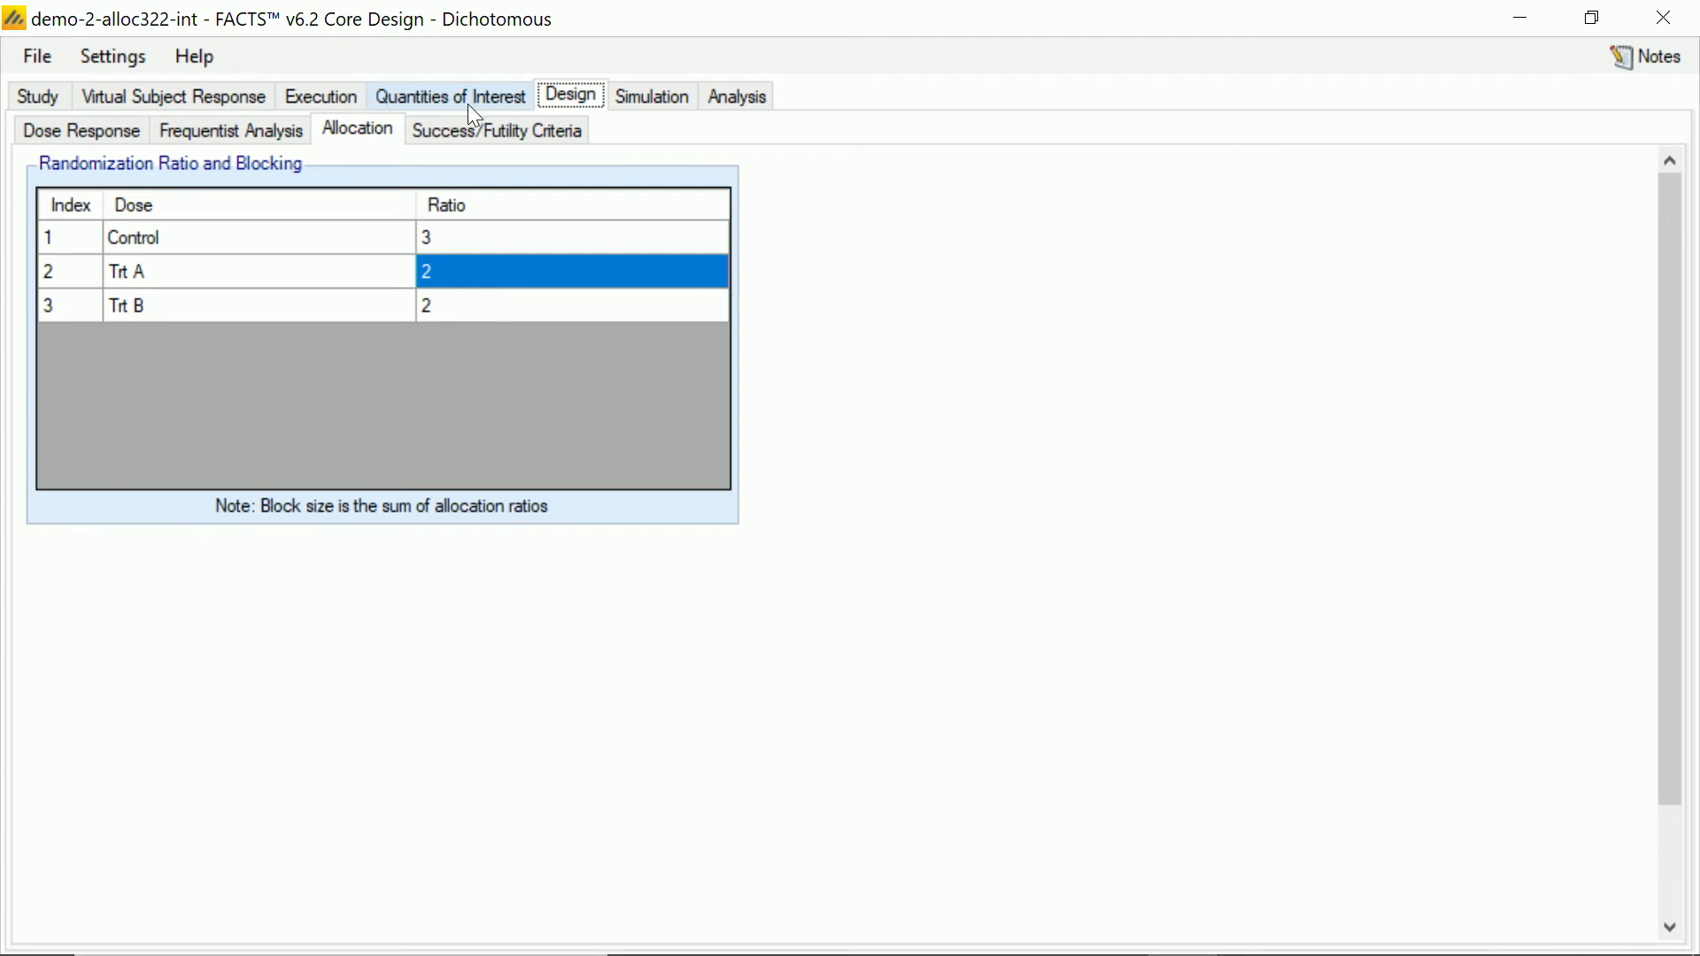
left_click(34, 89)
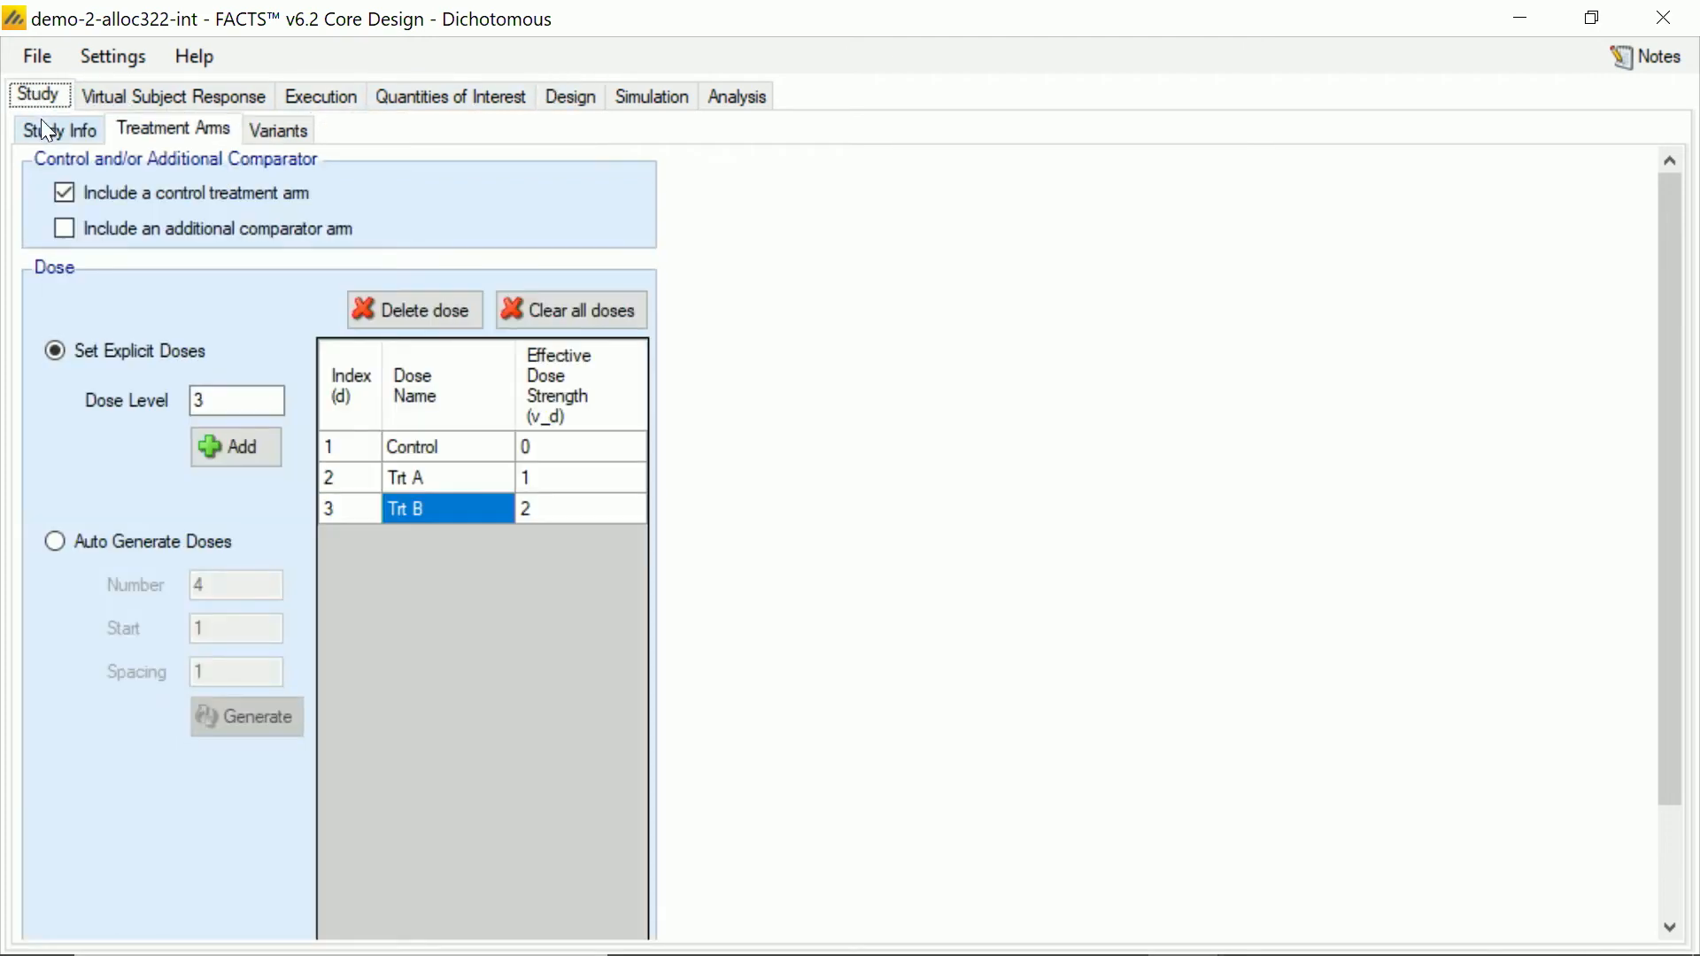
left_click(44, 119)
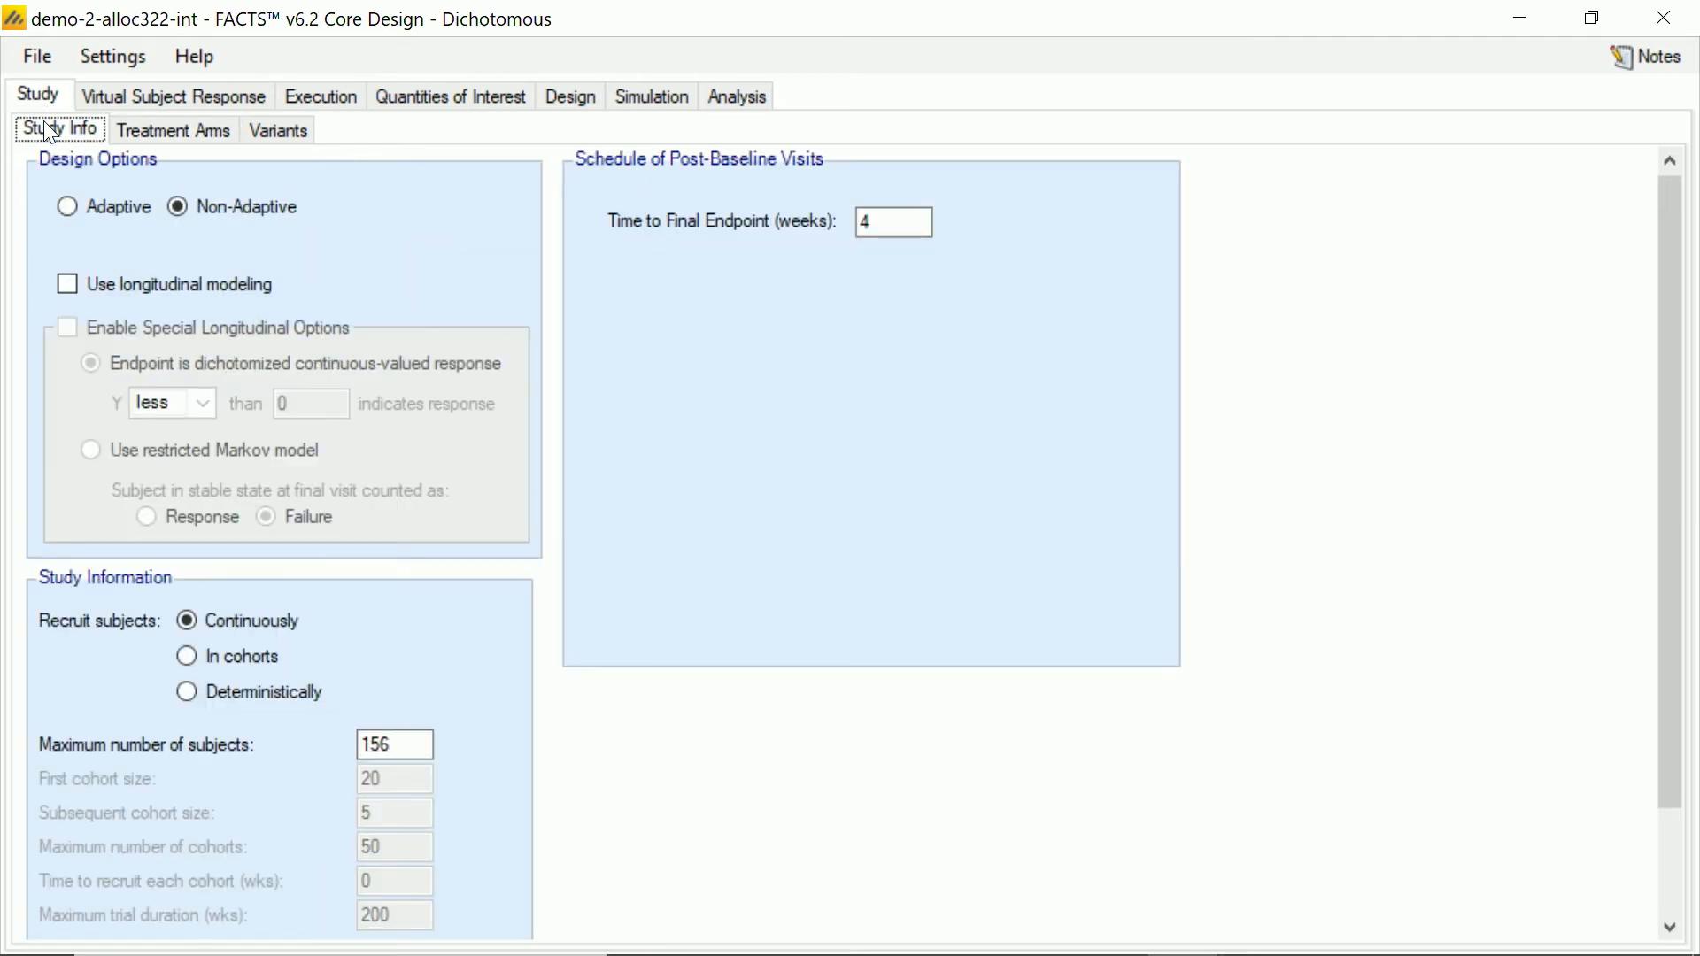
left_click(89, 206)
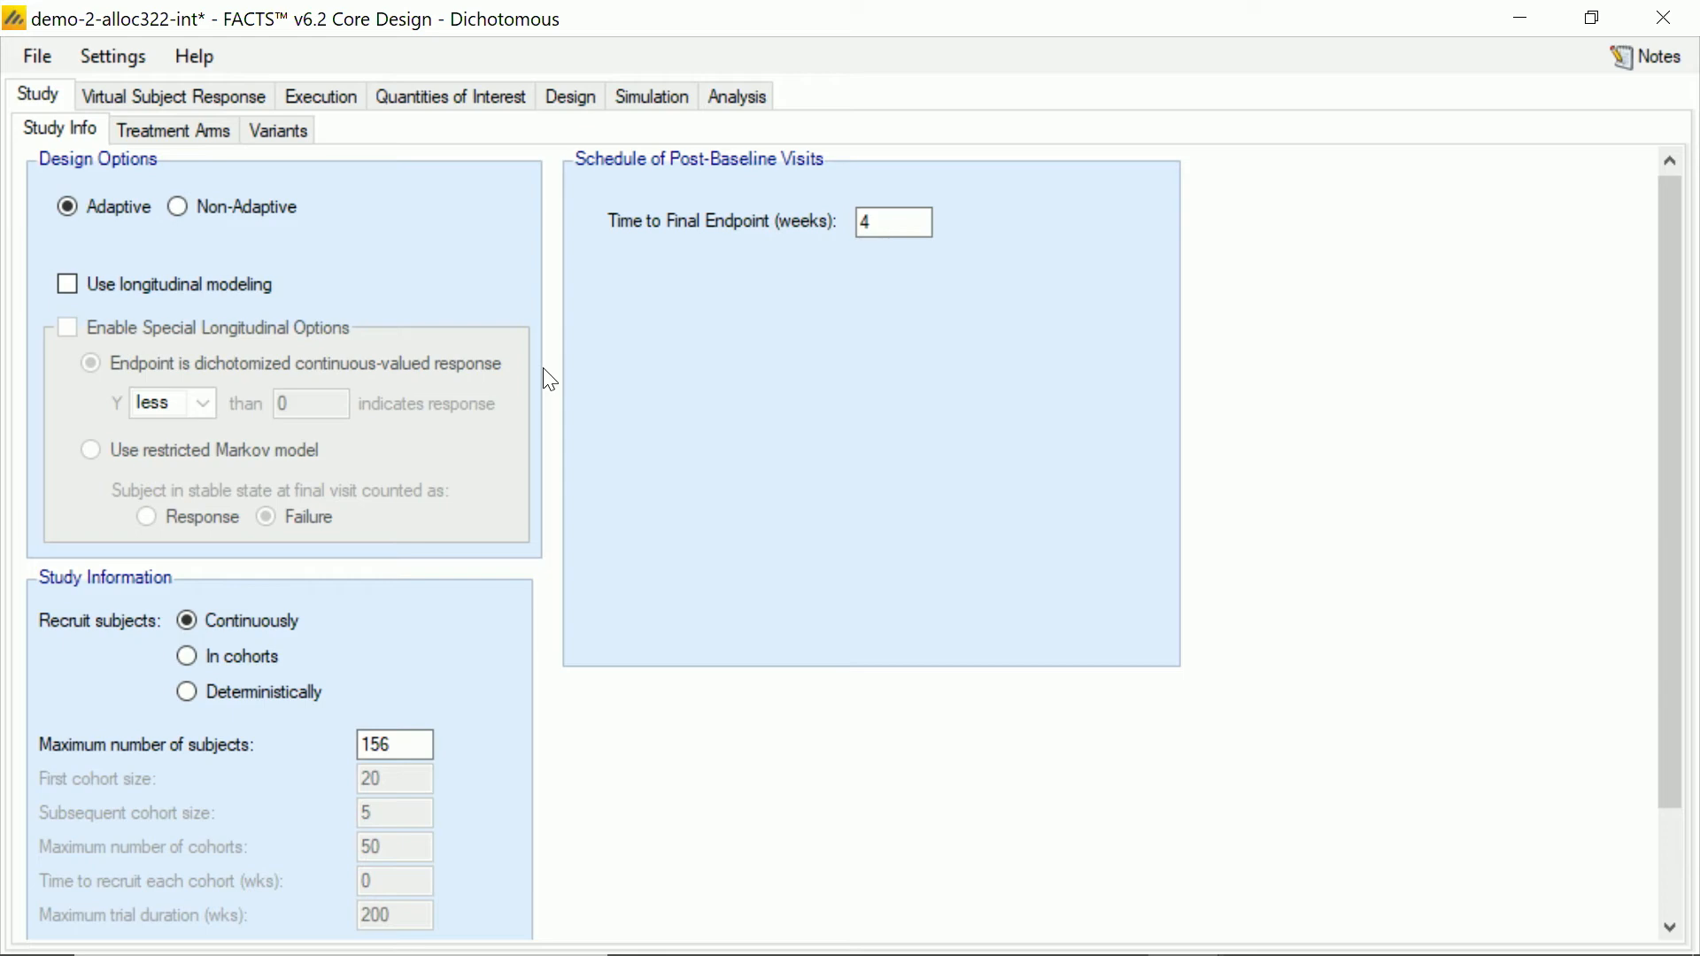
Step: Specify interims by information and add one interim analysis at 78 subjects enrolled
left_click(583, 96)
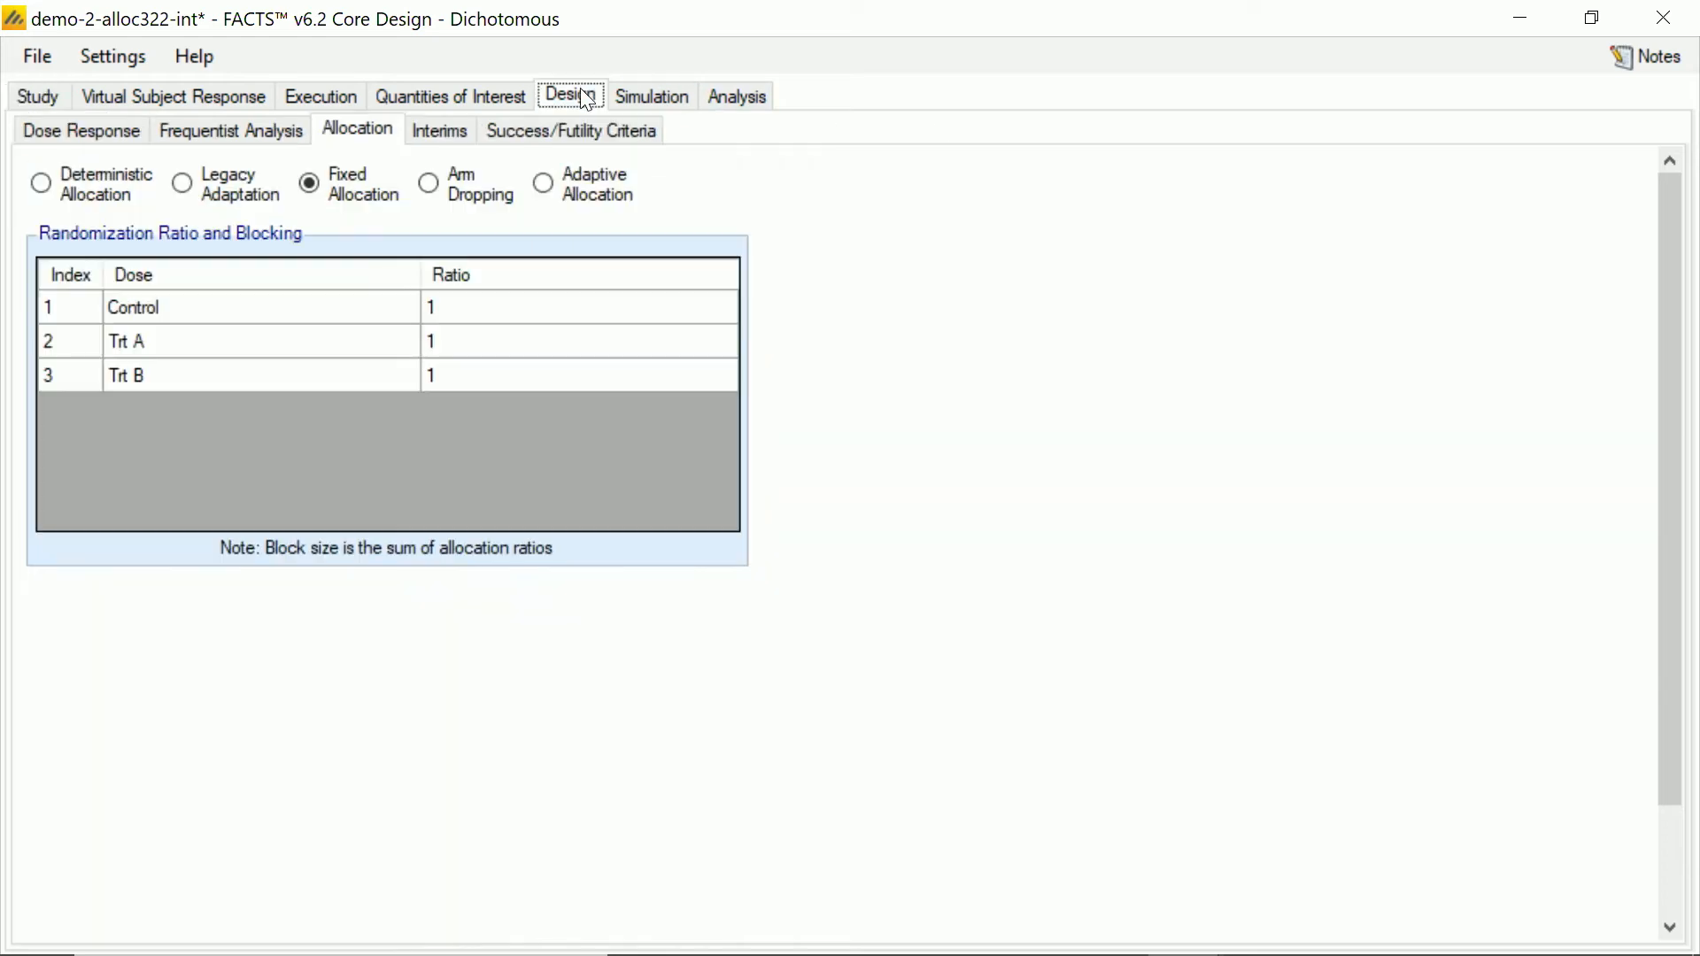
left_click(461, 124)
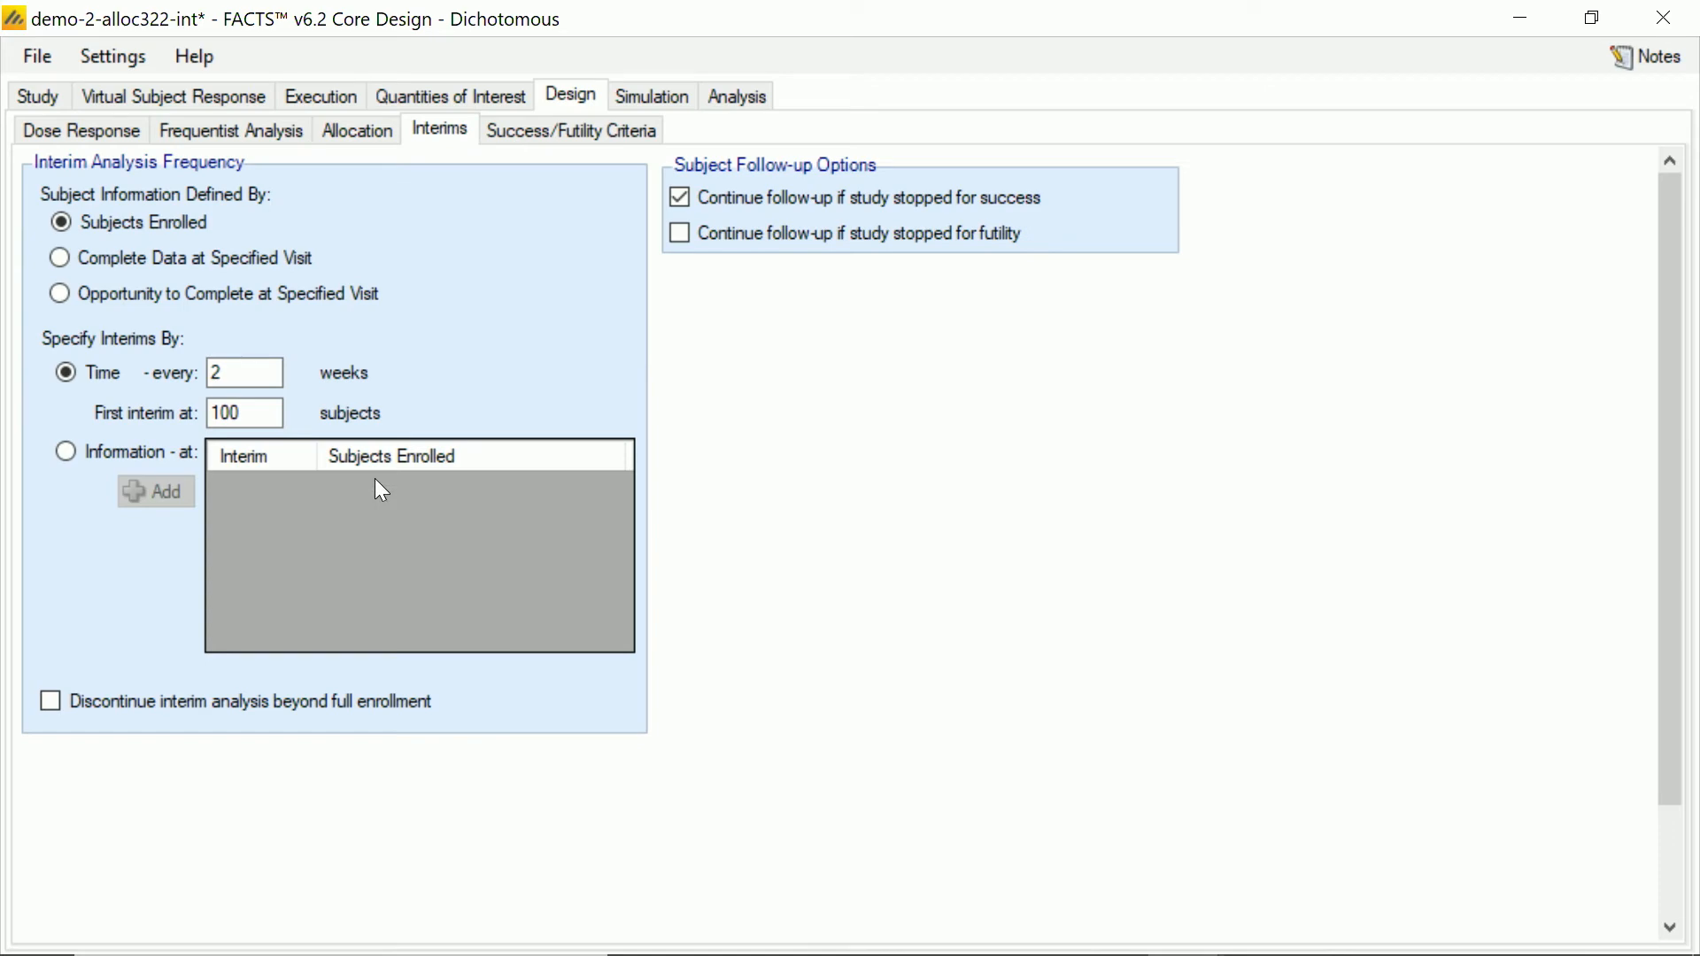
left_click(74, 452)
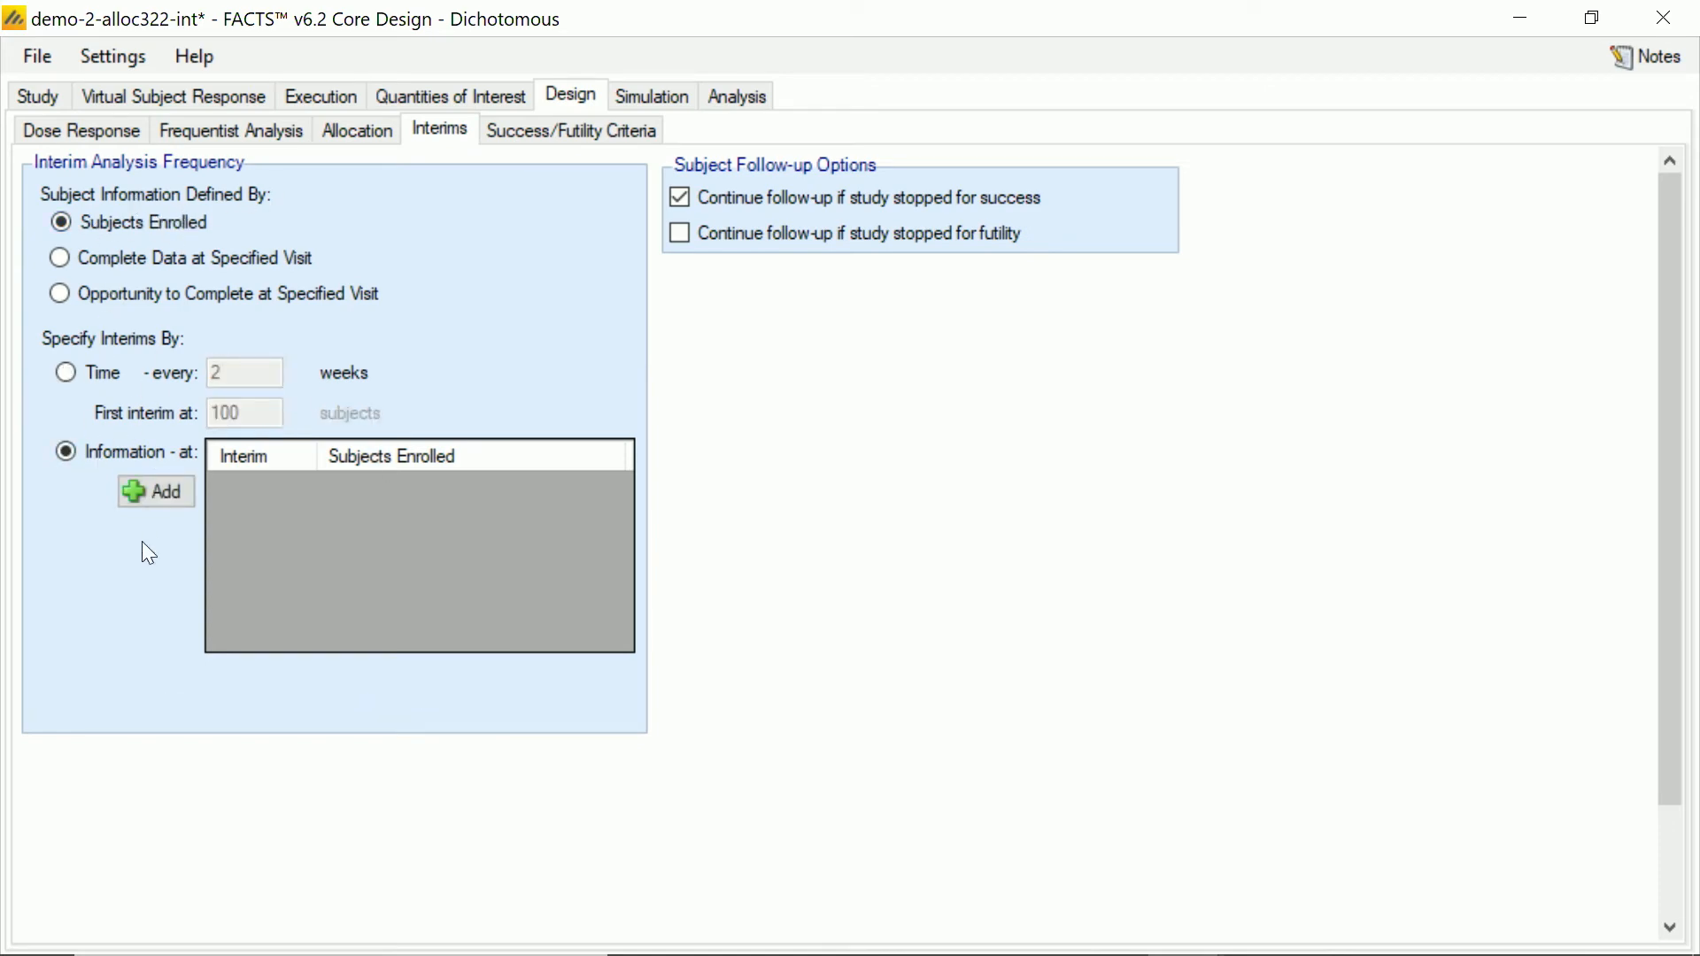
left_click(164, 487)
left_click(356, 483)
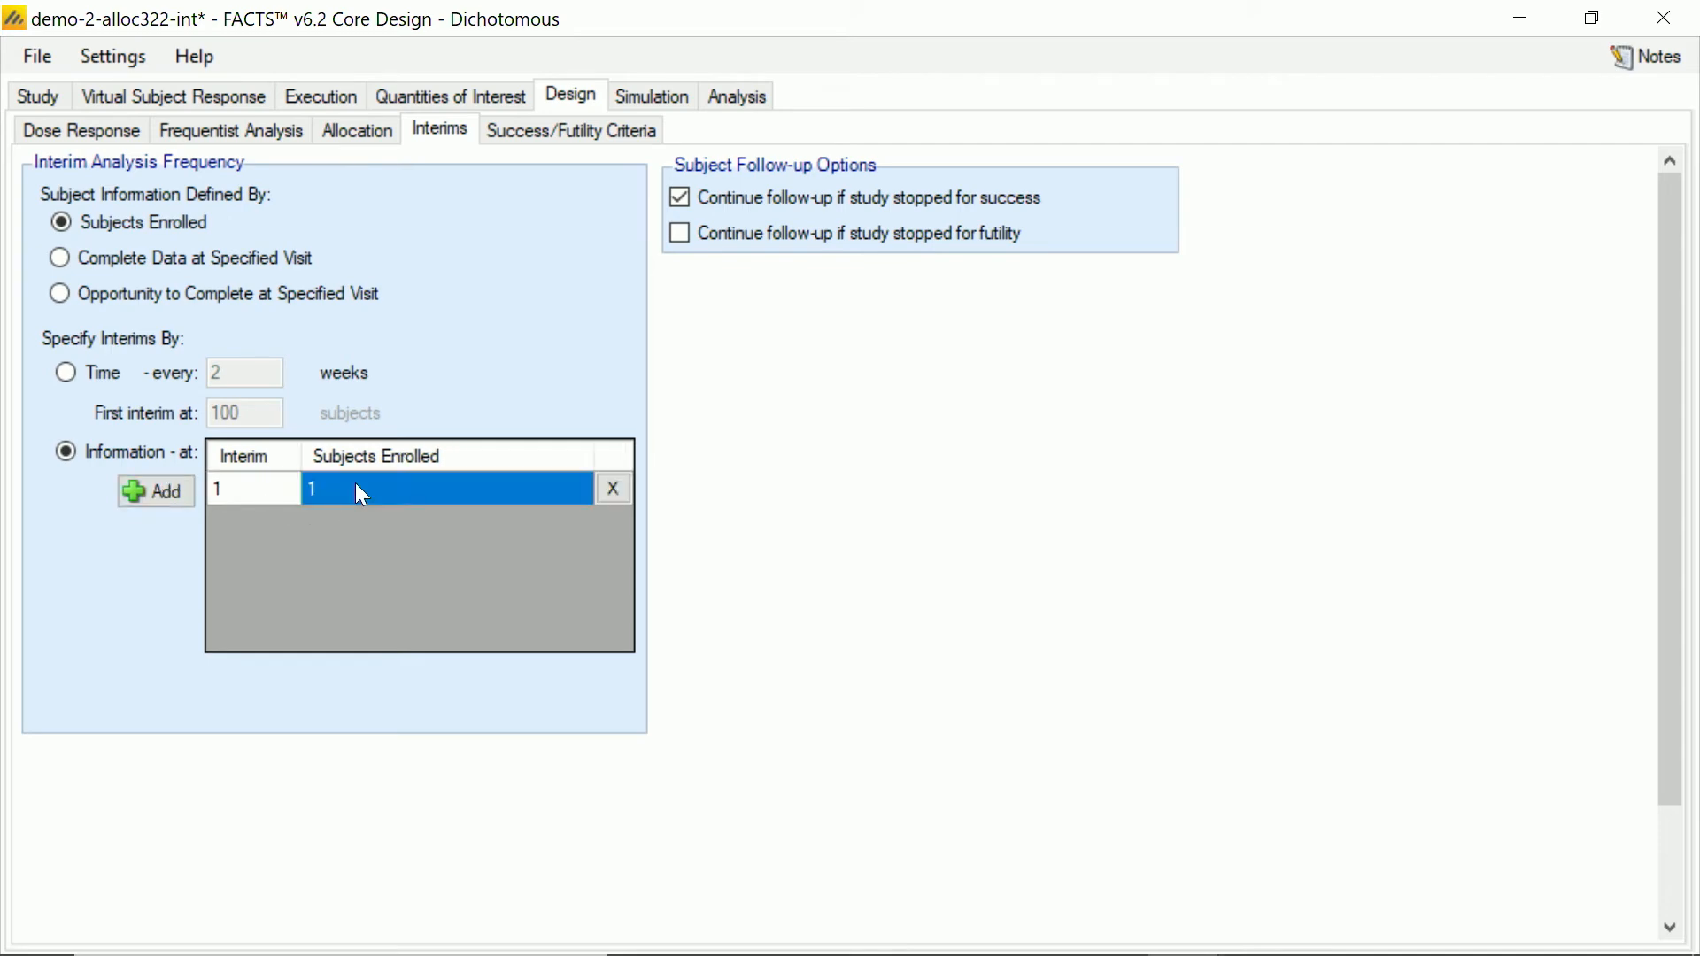
type("78")
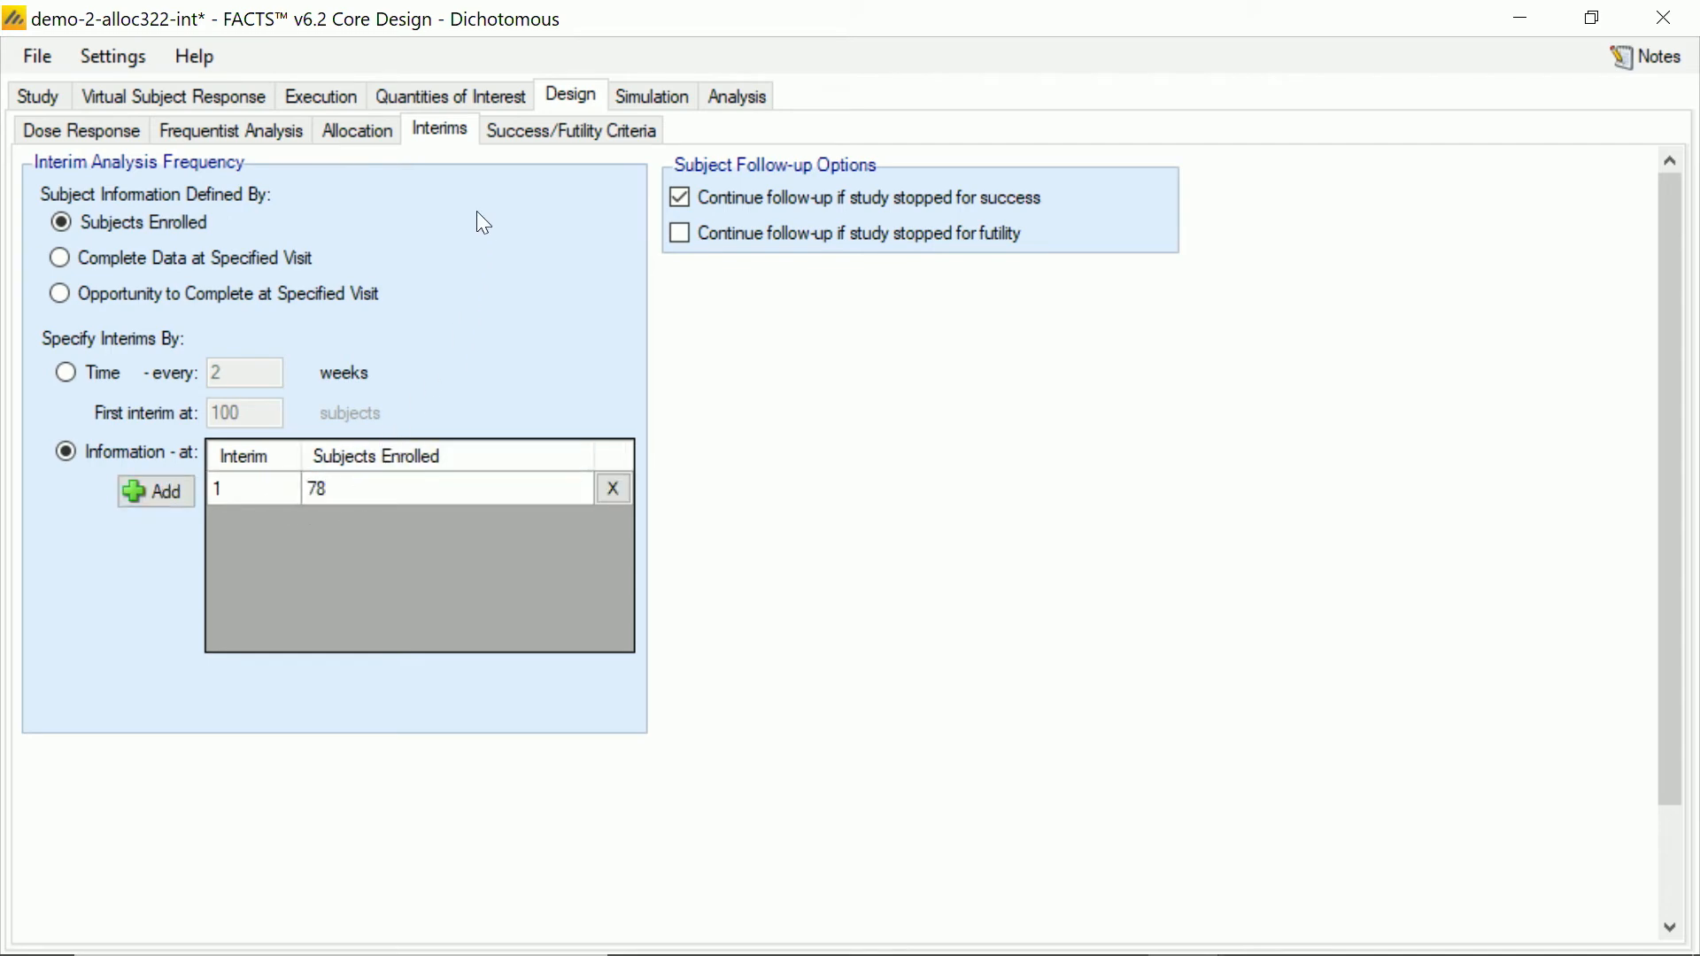
Step: Set the fixed allocation ratios to 3 for Control, 2 for Trt A and 2 for Trt B
left_click(368, 129)
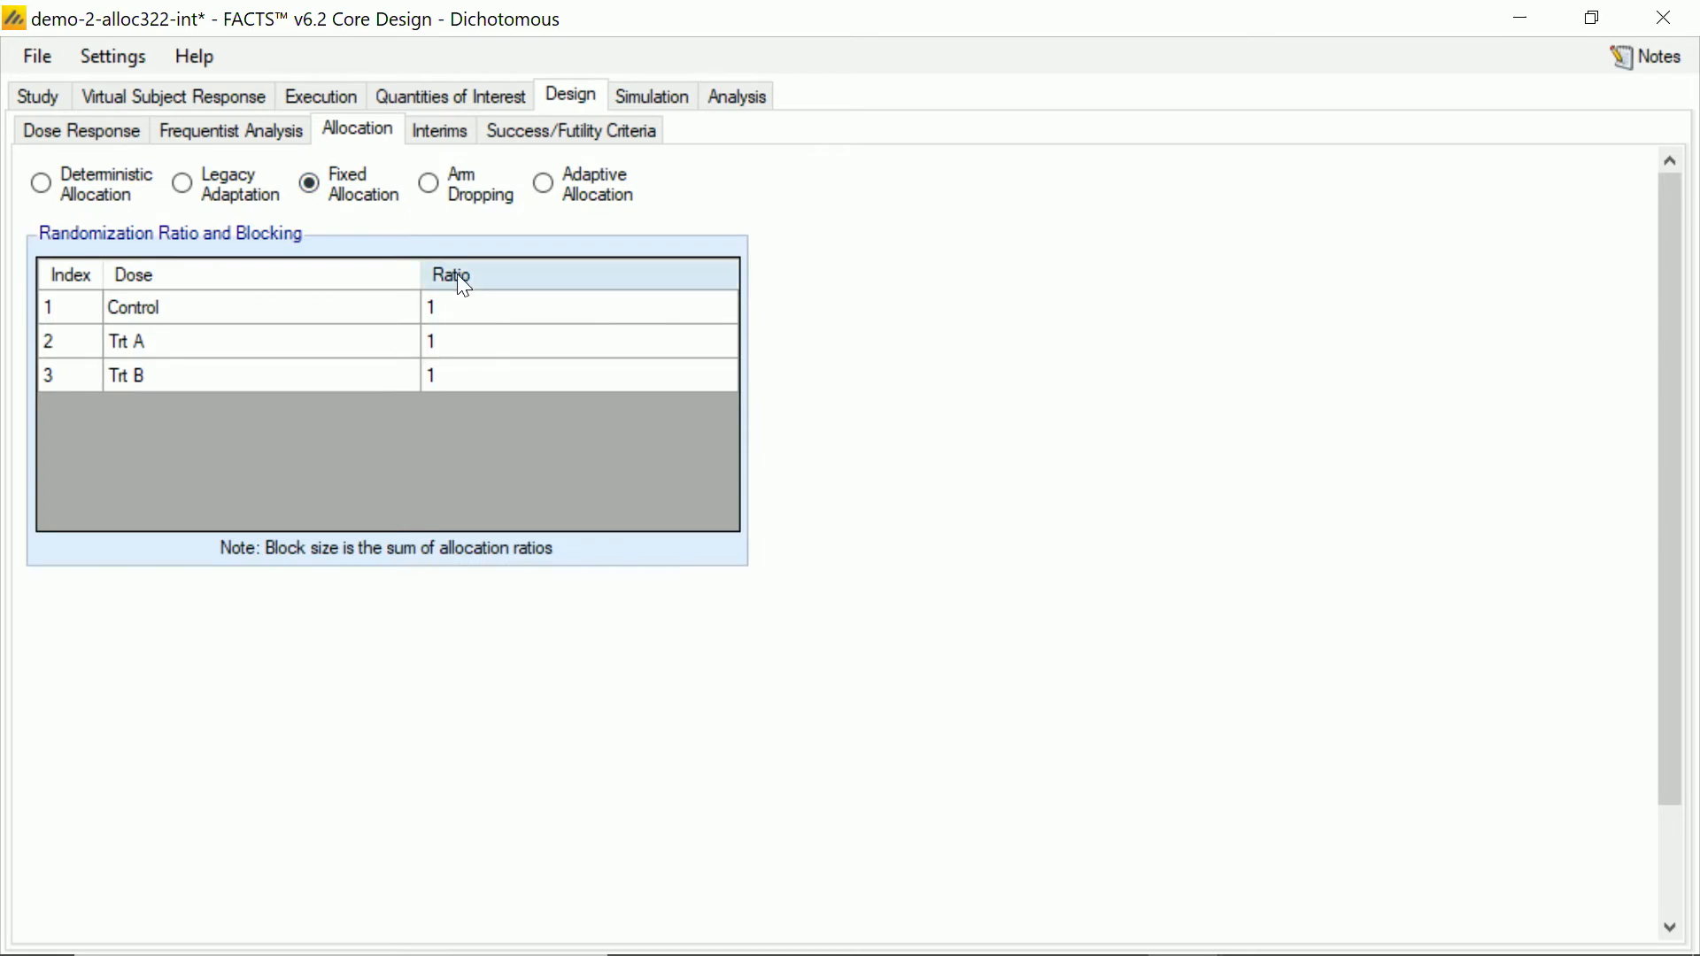
left_click(469, 310)
type("3")
key("Return")
type("2")
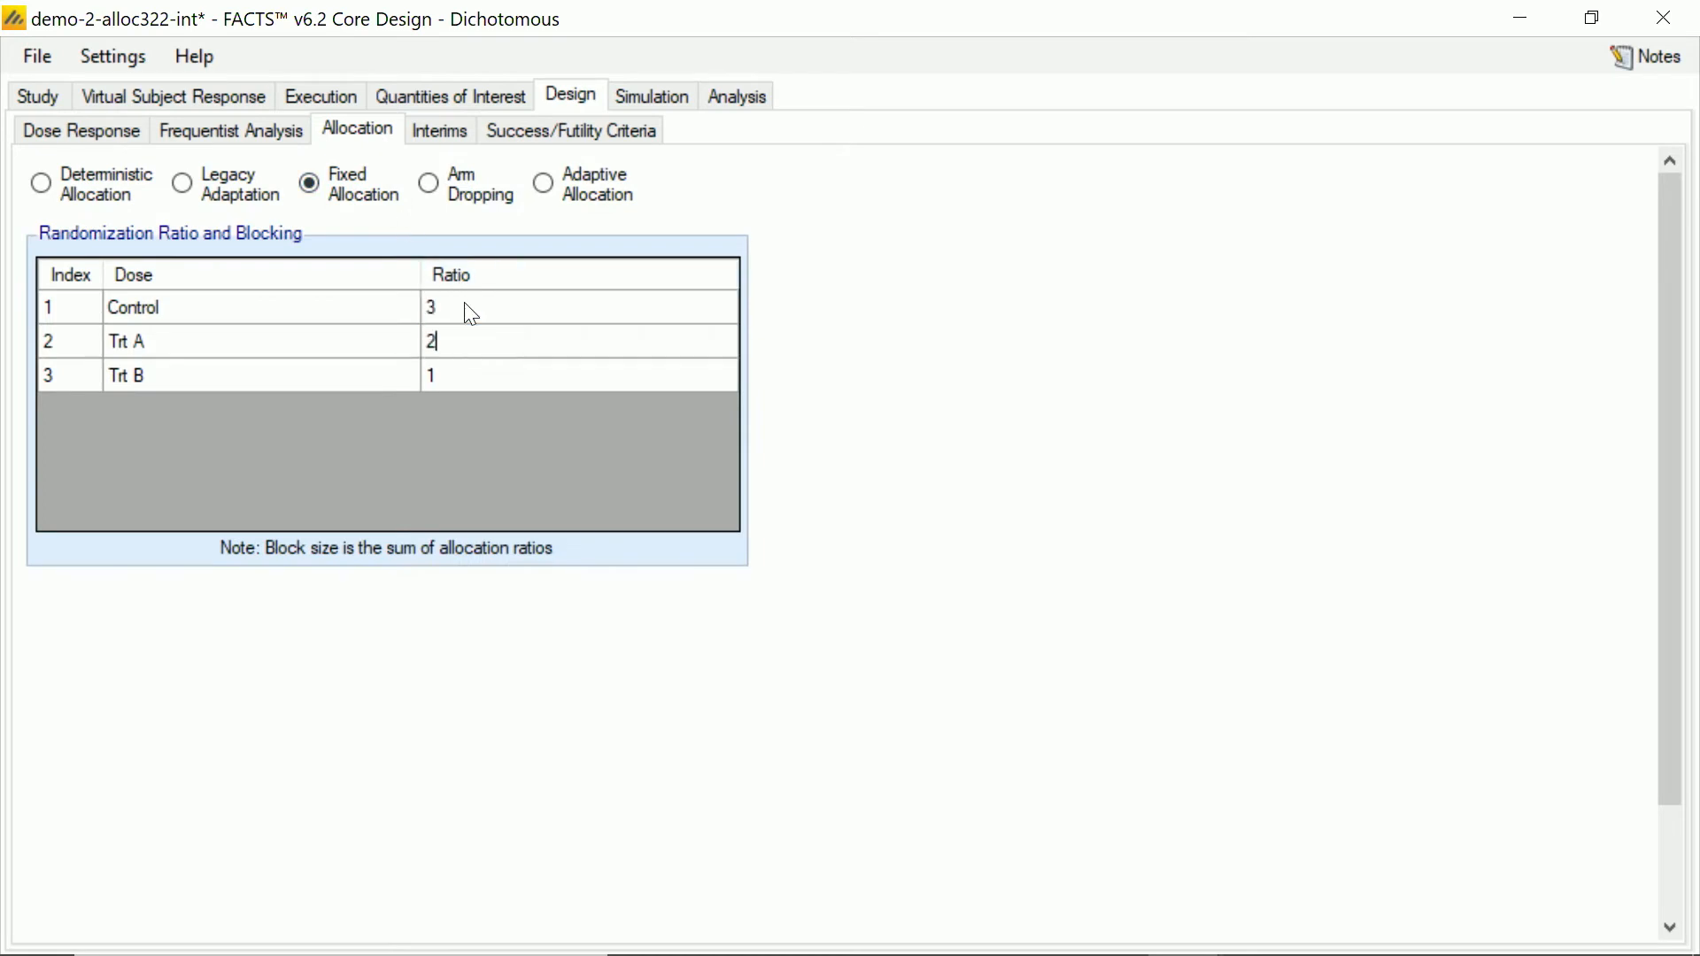
key("Return")
type("2")
key("Return")
Step: Check the final evaluation's success and futility criteria, and enable futility criteria for Interim 1
left_click(571, 133)
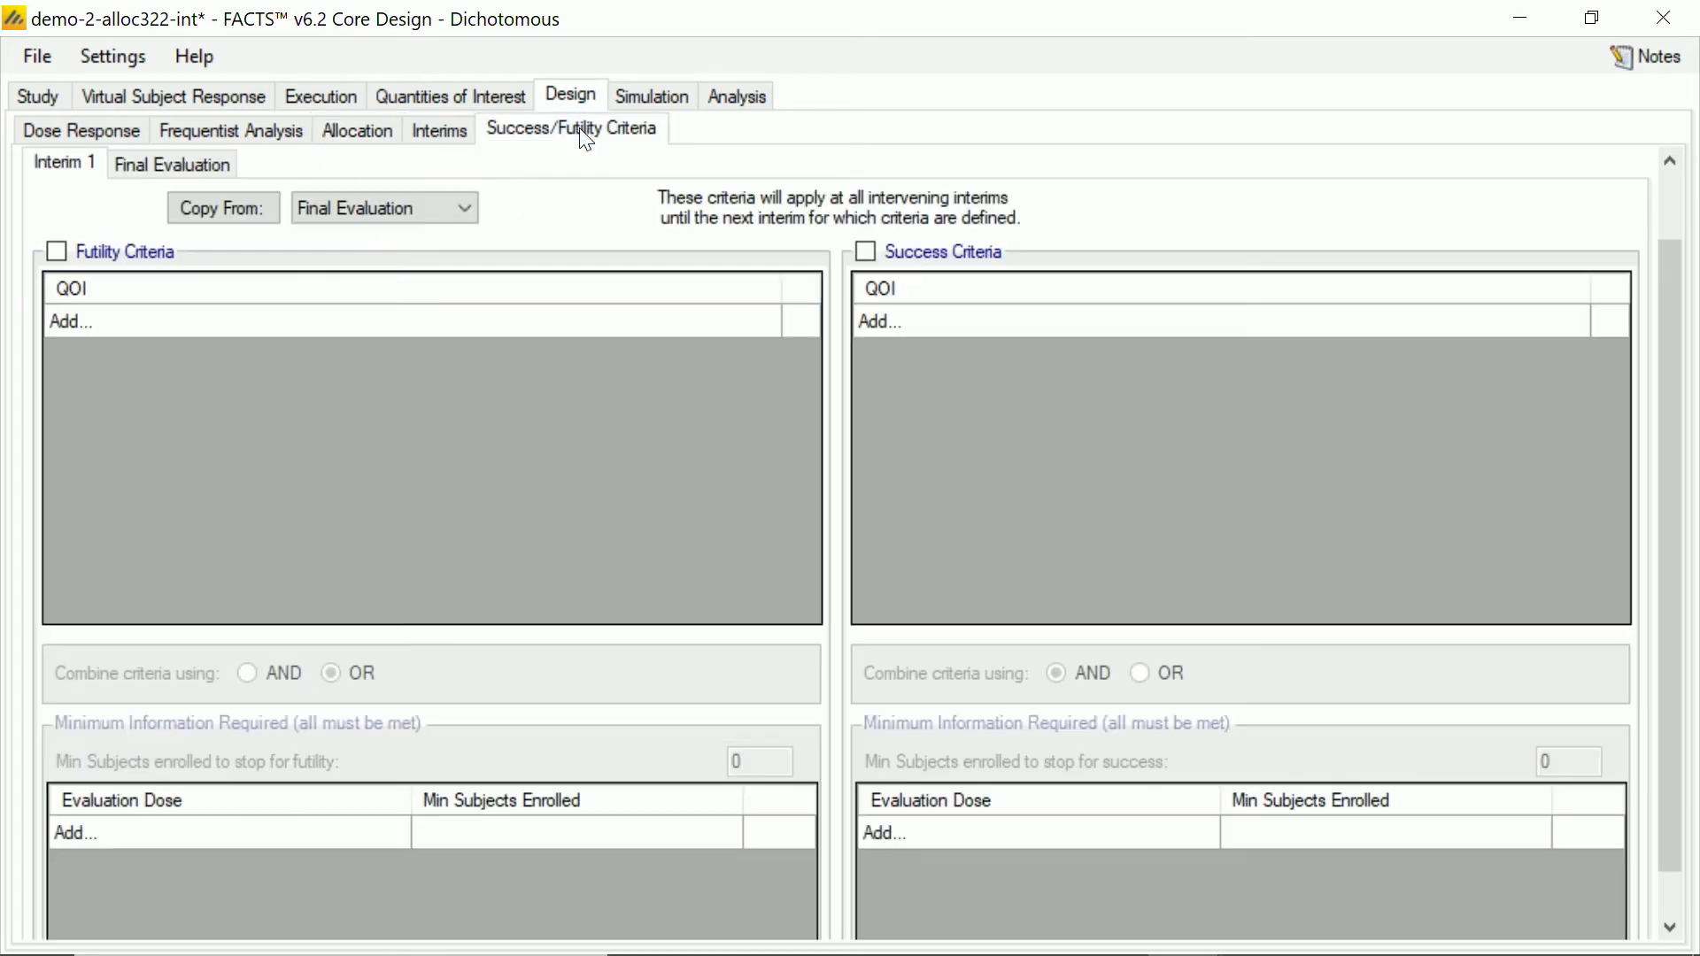
left_click(181, 163)
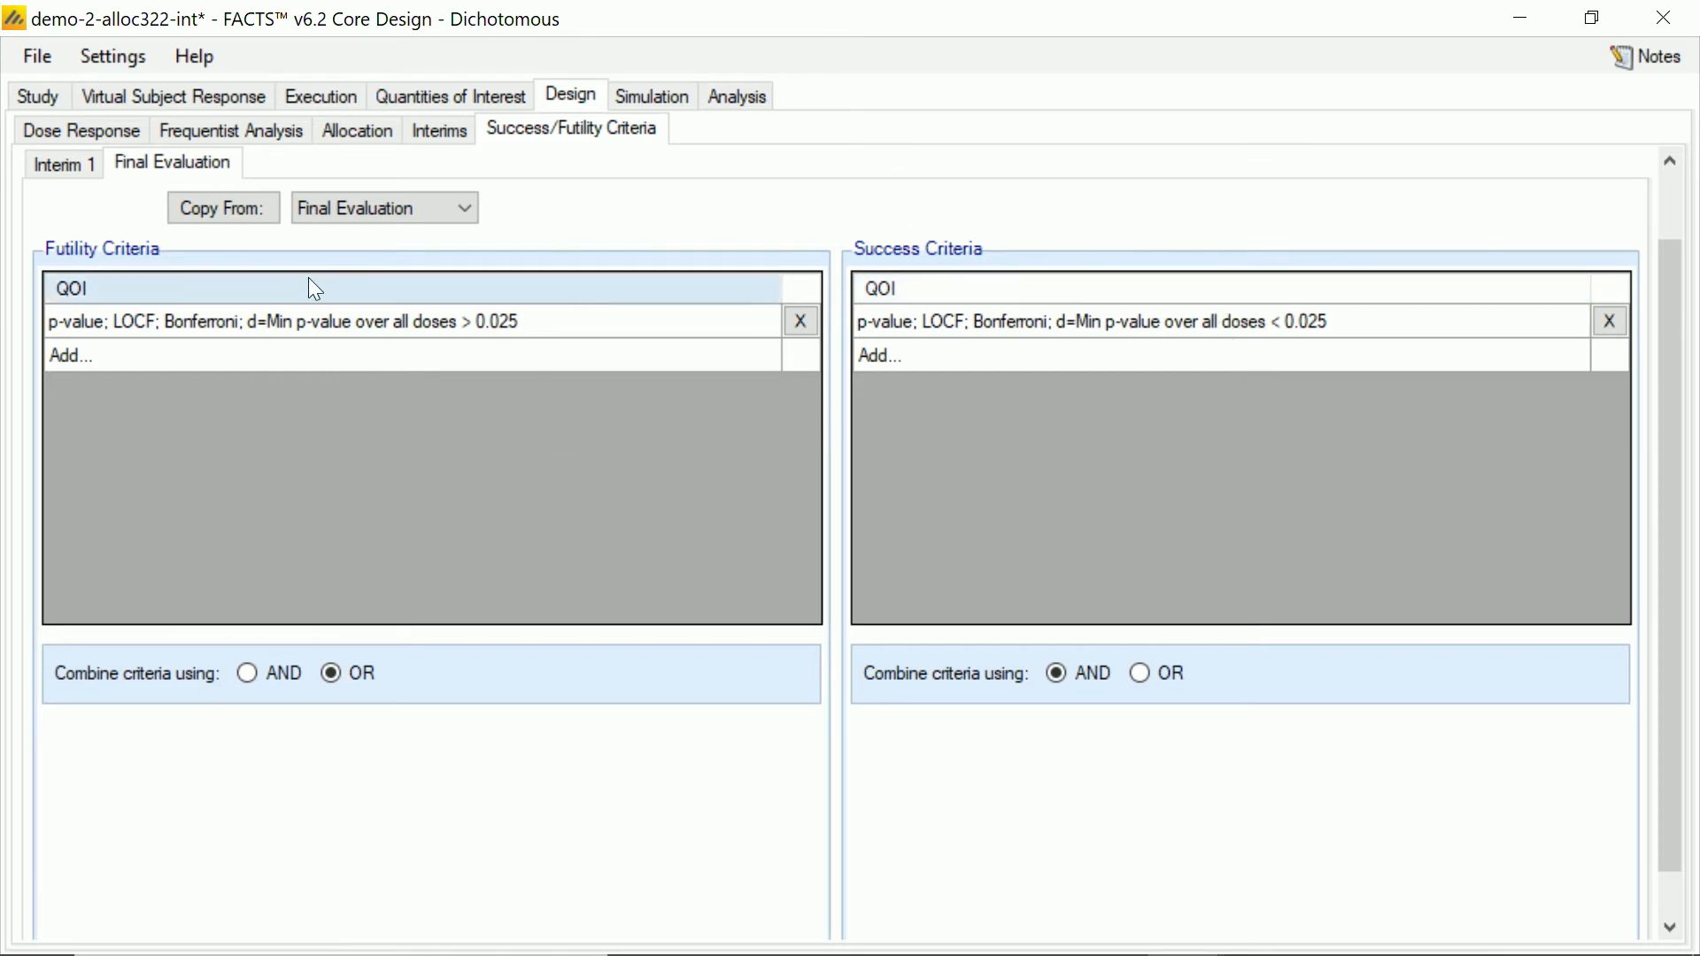
left_click(59, 164)
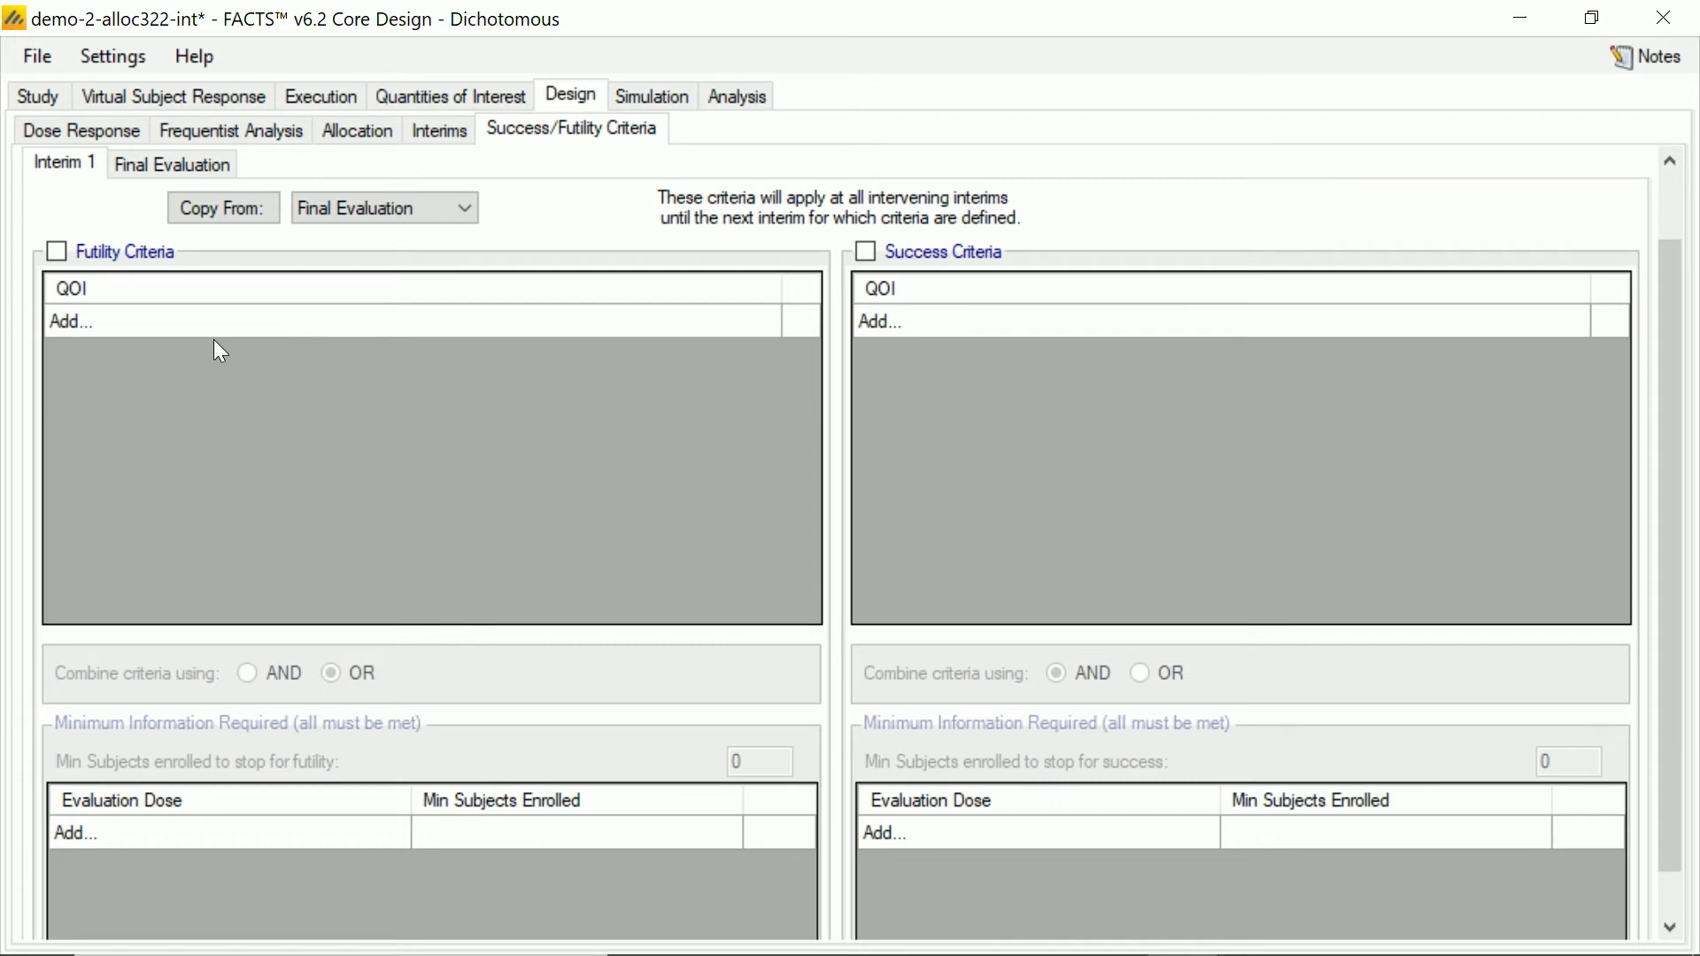
left_click(58, 253)
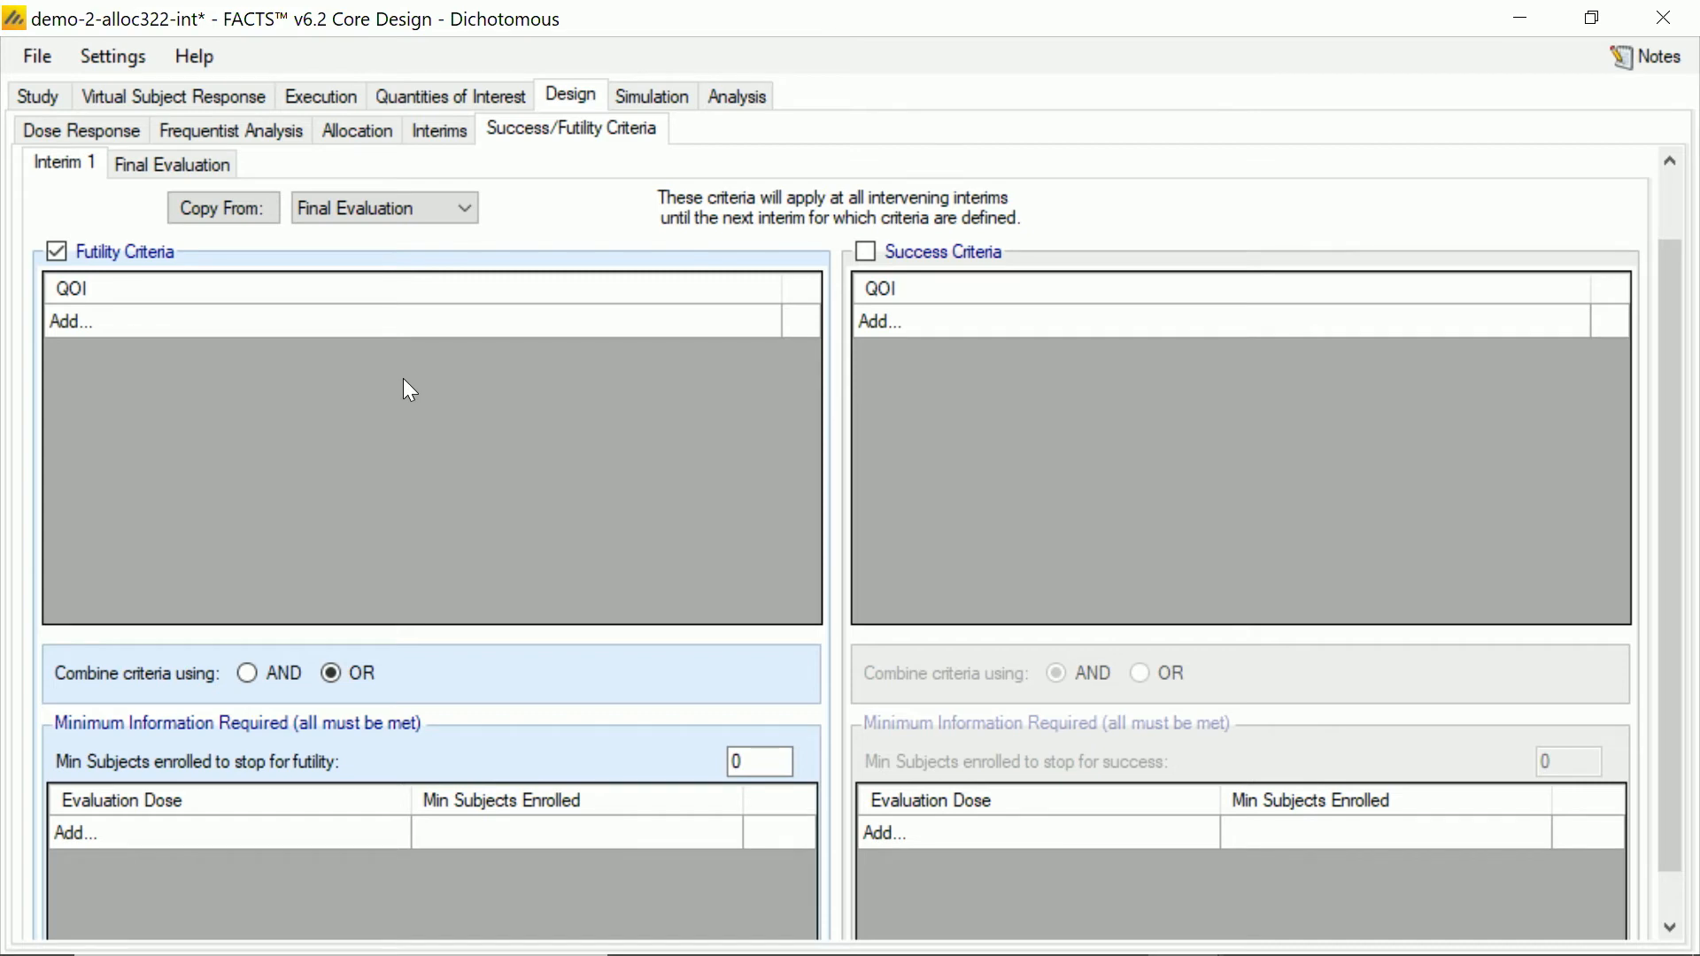
Step: Add a predictive probability of success in the Current Trial with LOCF, Bonferroni test, Trial Maximum sample size and one-sided alpha 0.025
left_click(457, 92)
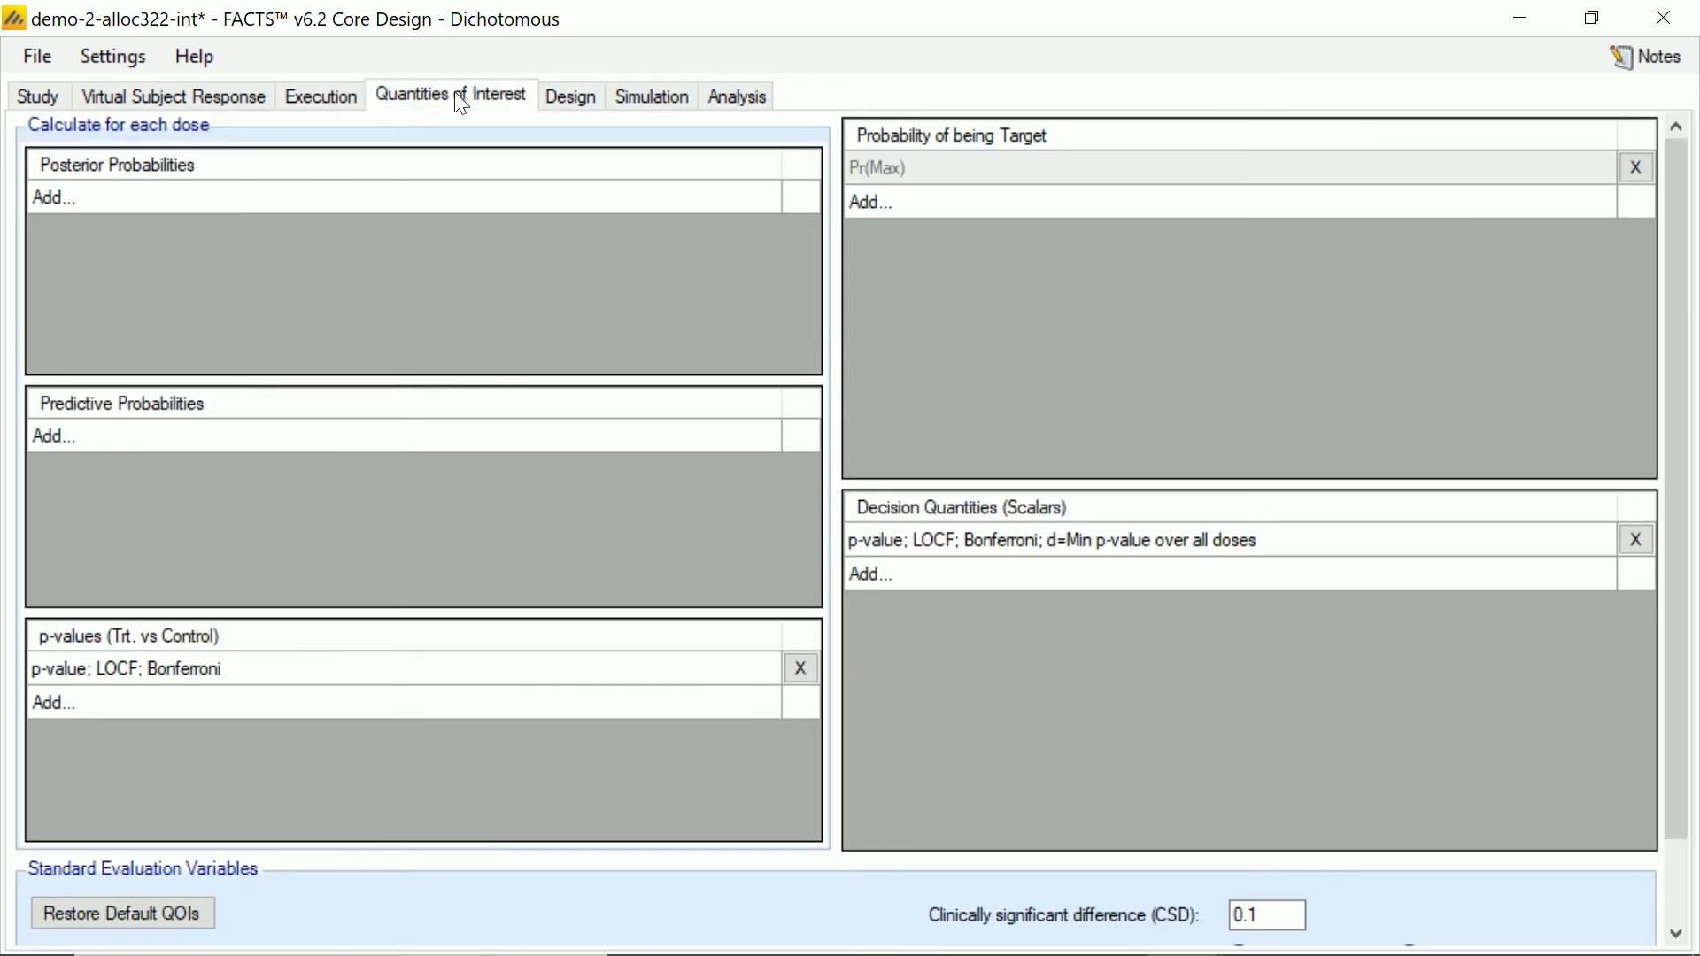
left_click(339, 439)
left_click(960, 352)
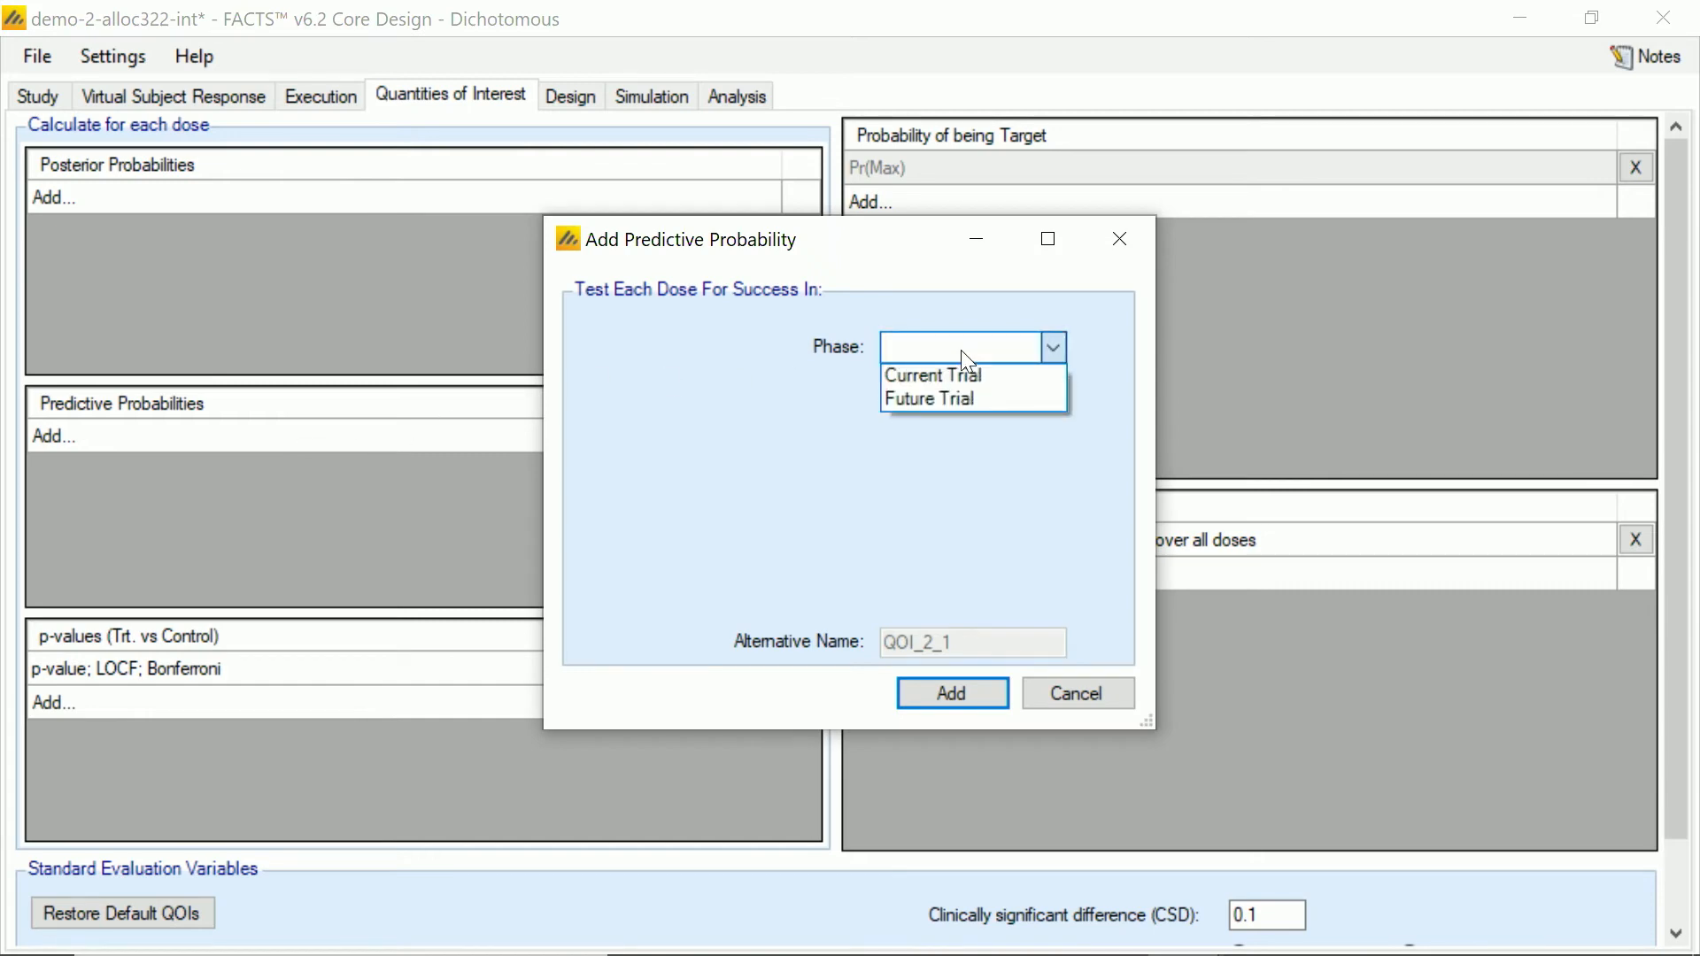
left_click(954, 377)
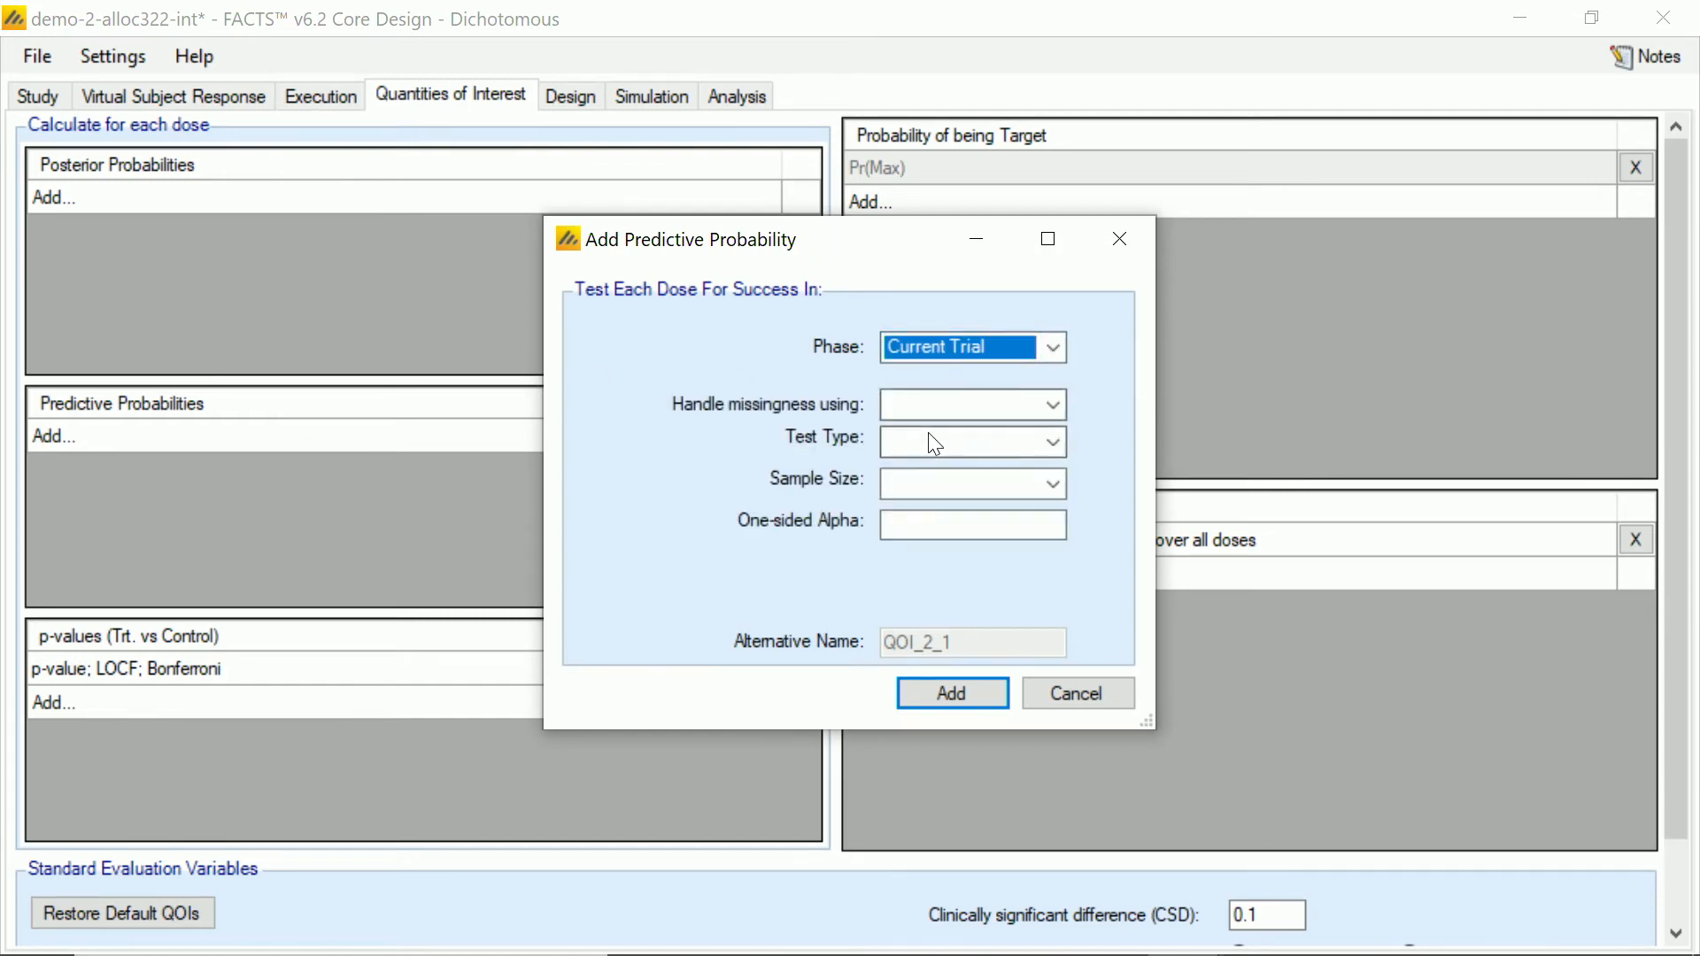
left_click(940, 409)
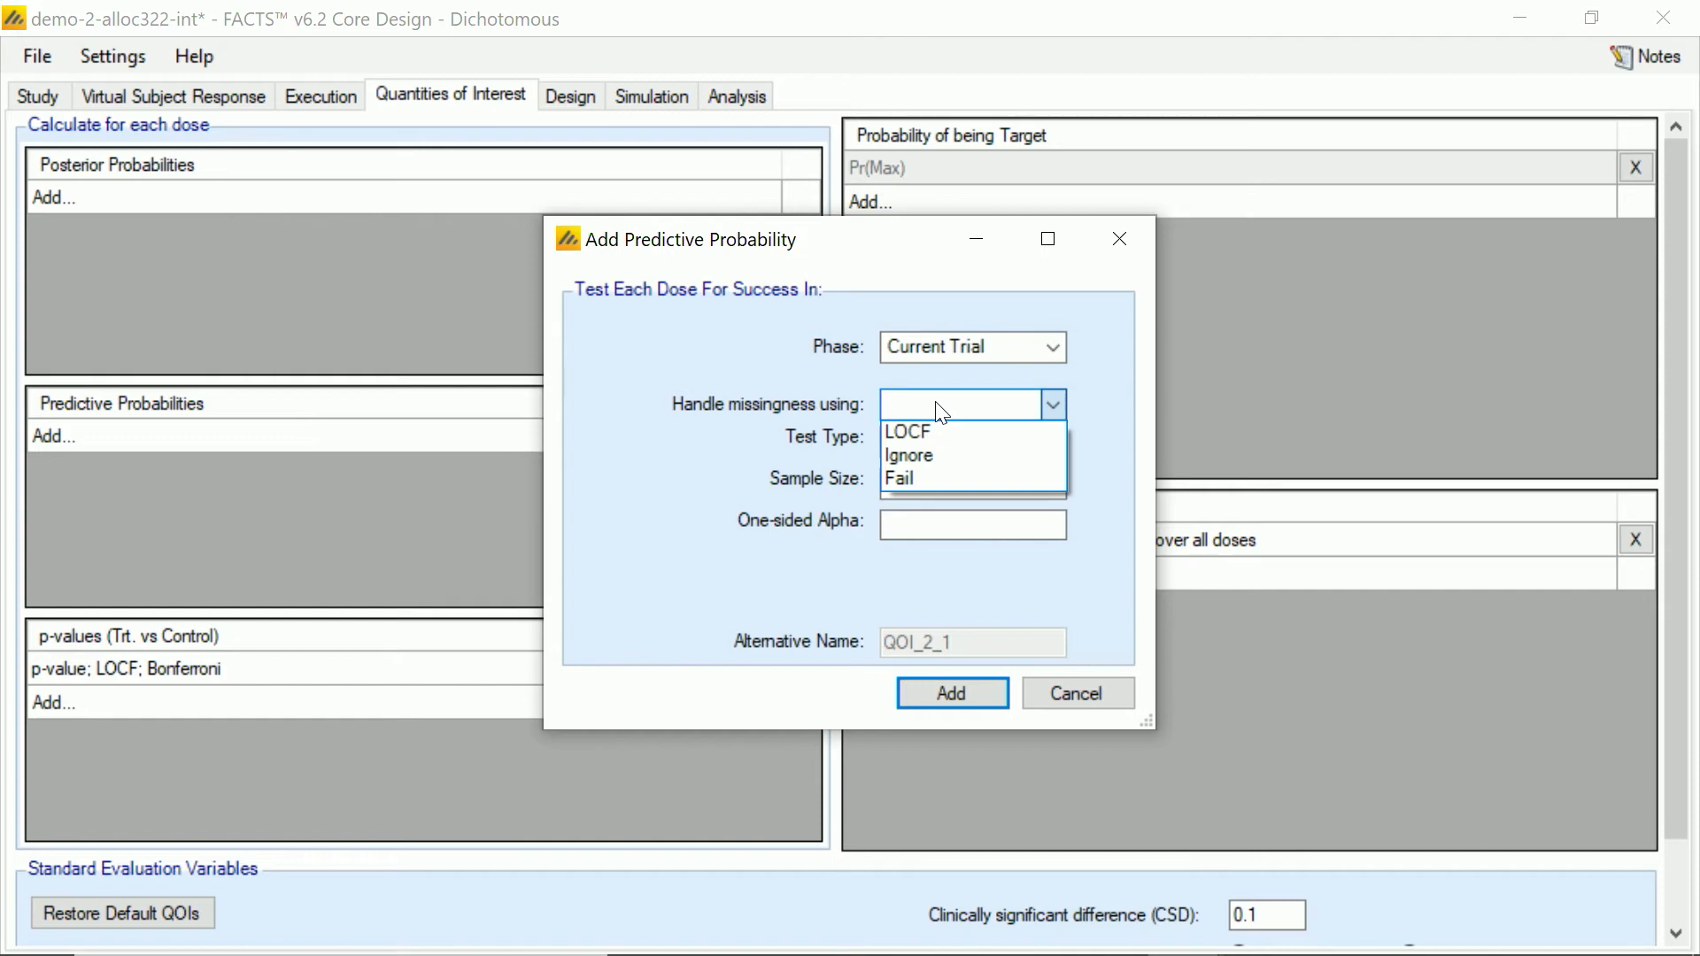
left_click(928, 429)
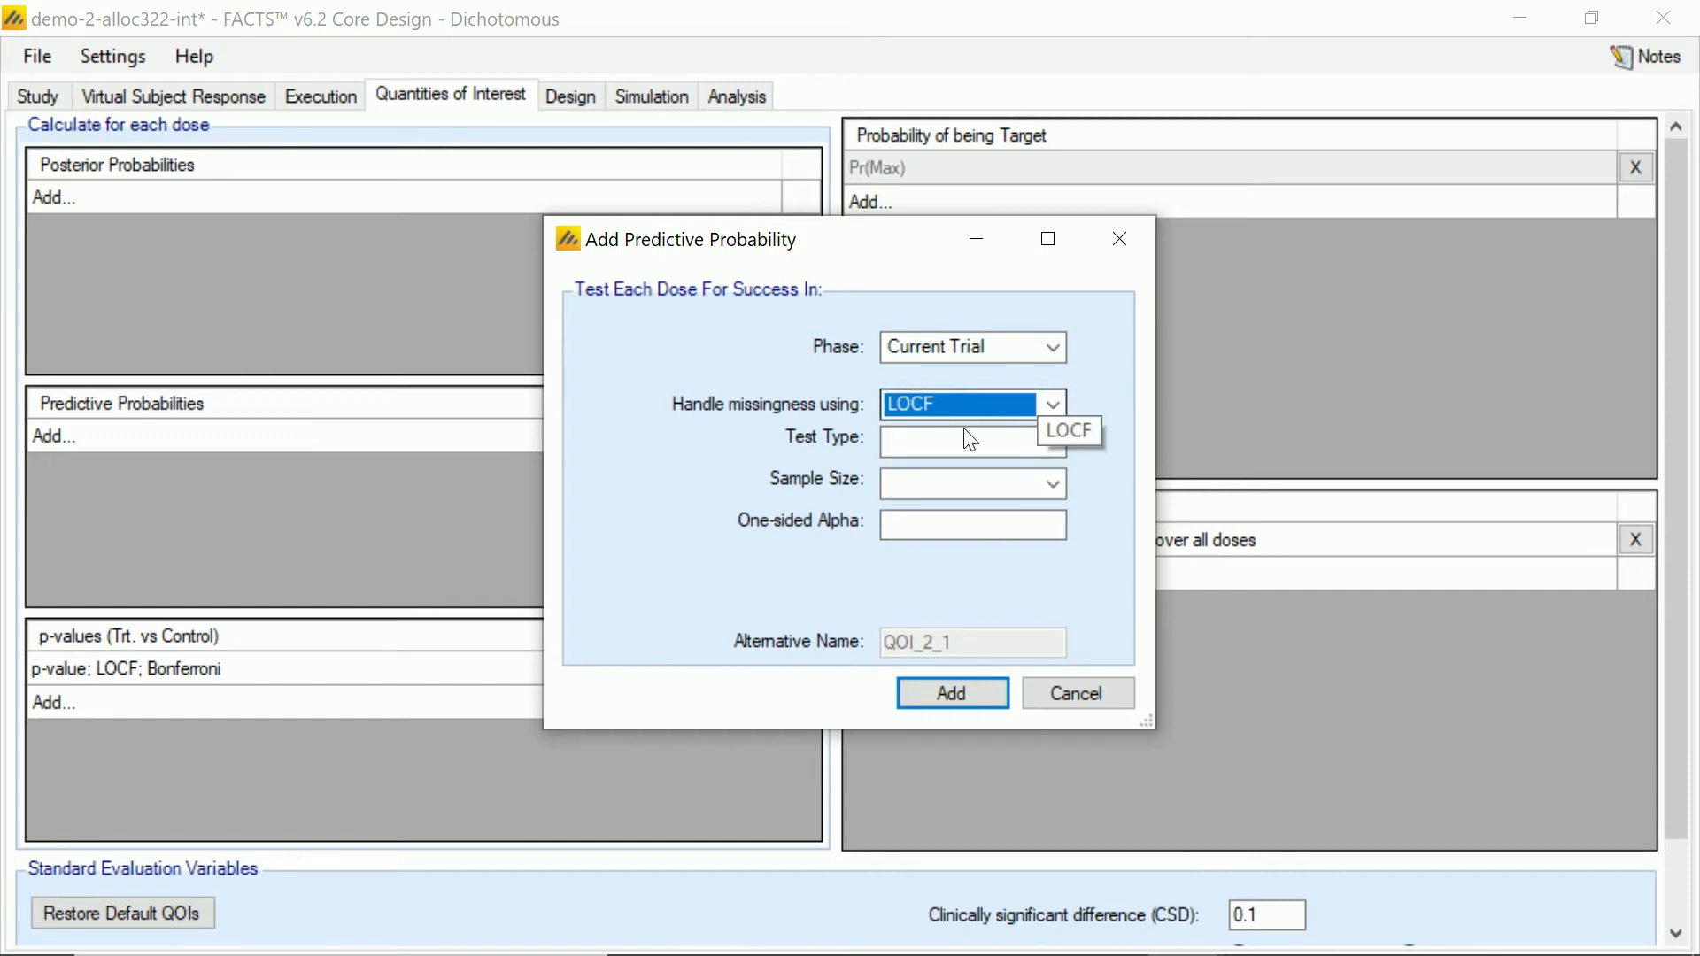
left_click(968, 438)
left_click(965, 487)
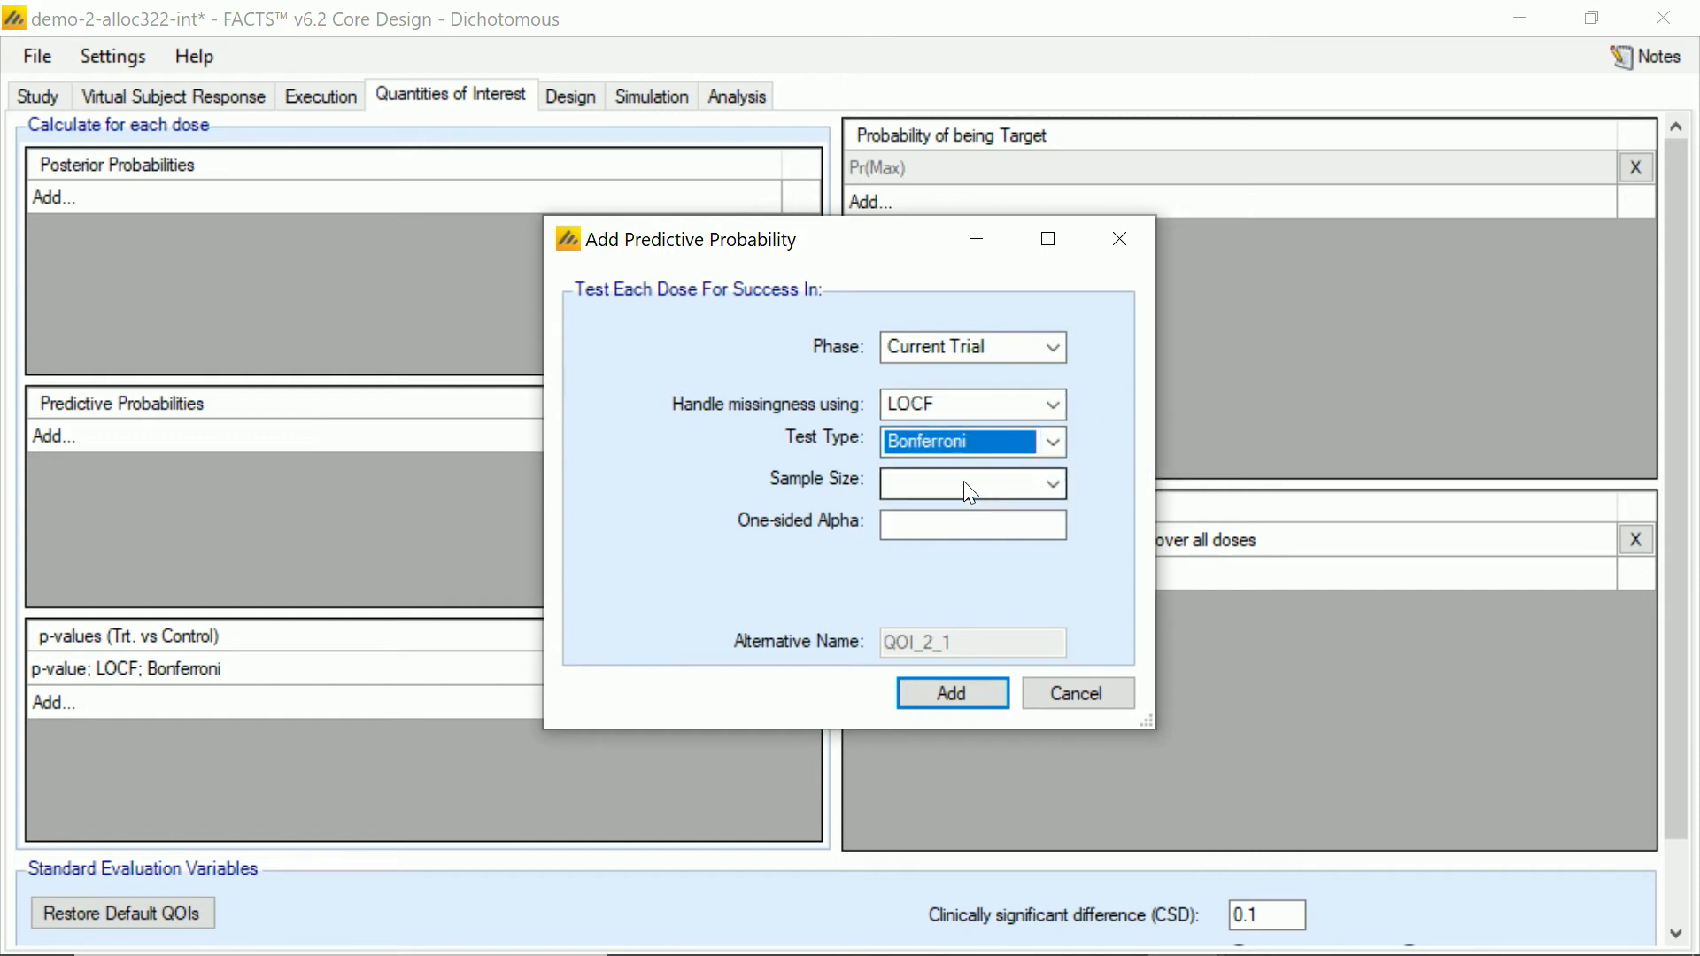
left_click(968, 493)
left_click(959, 528)
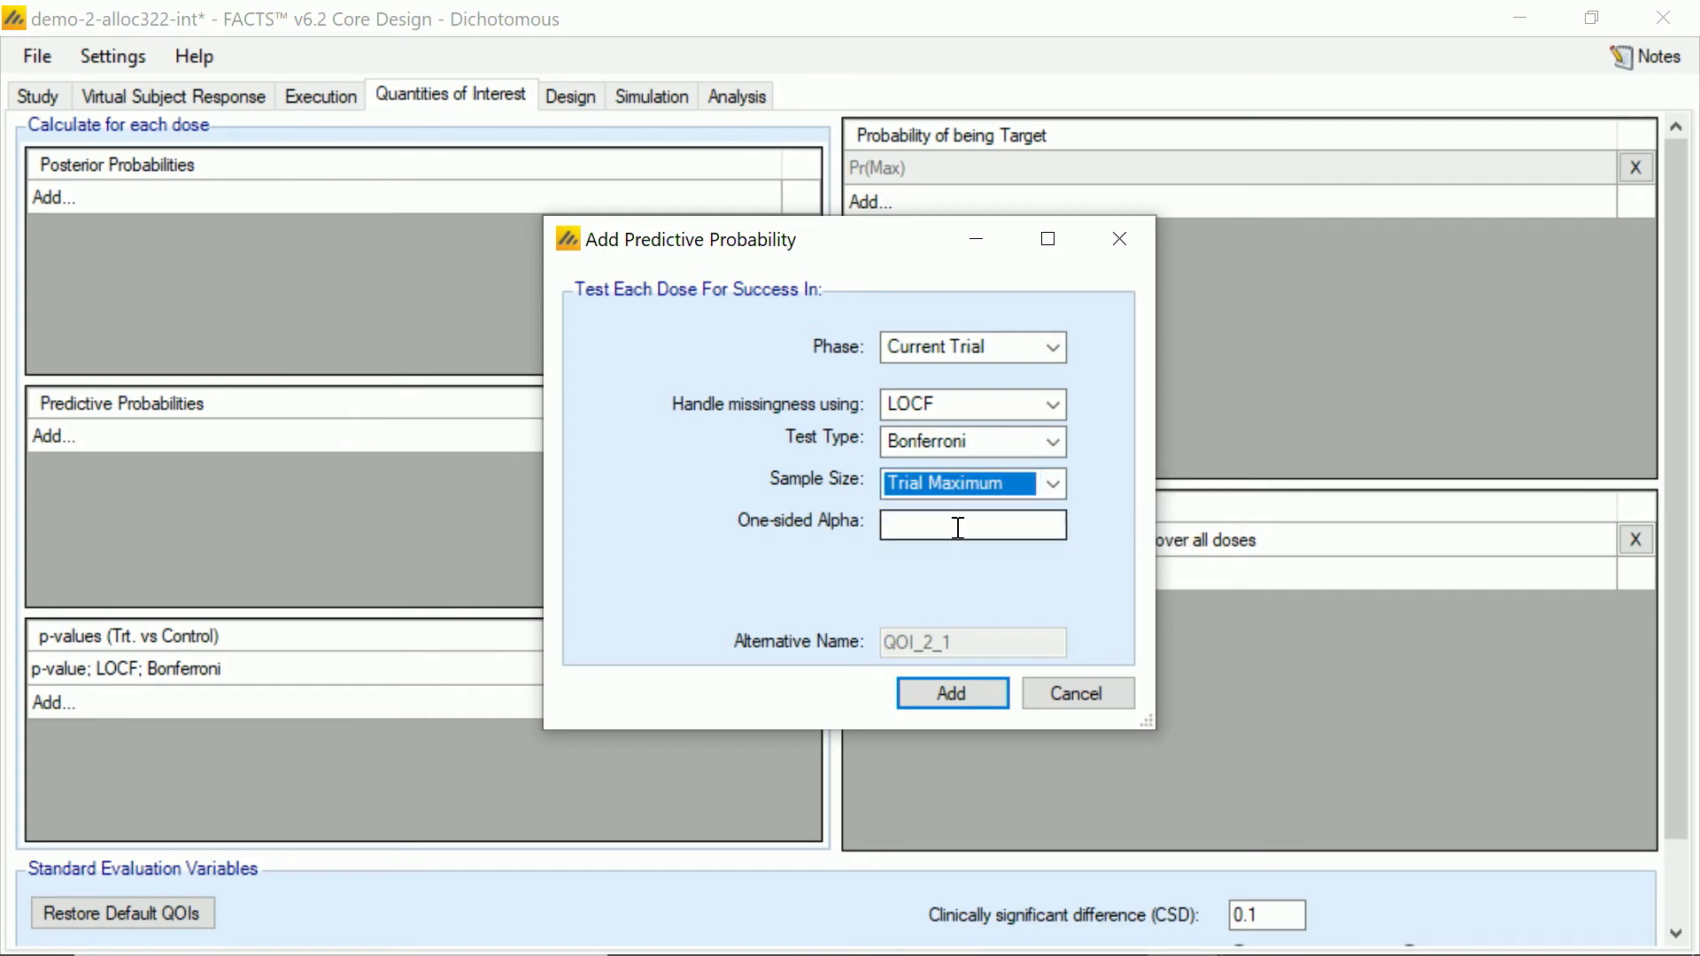
left_click(955, 523)
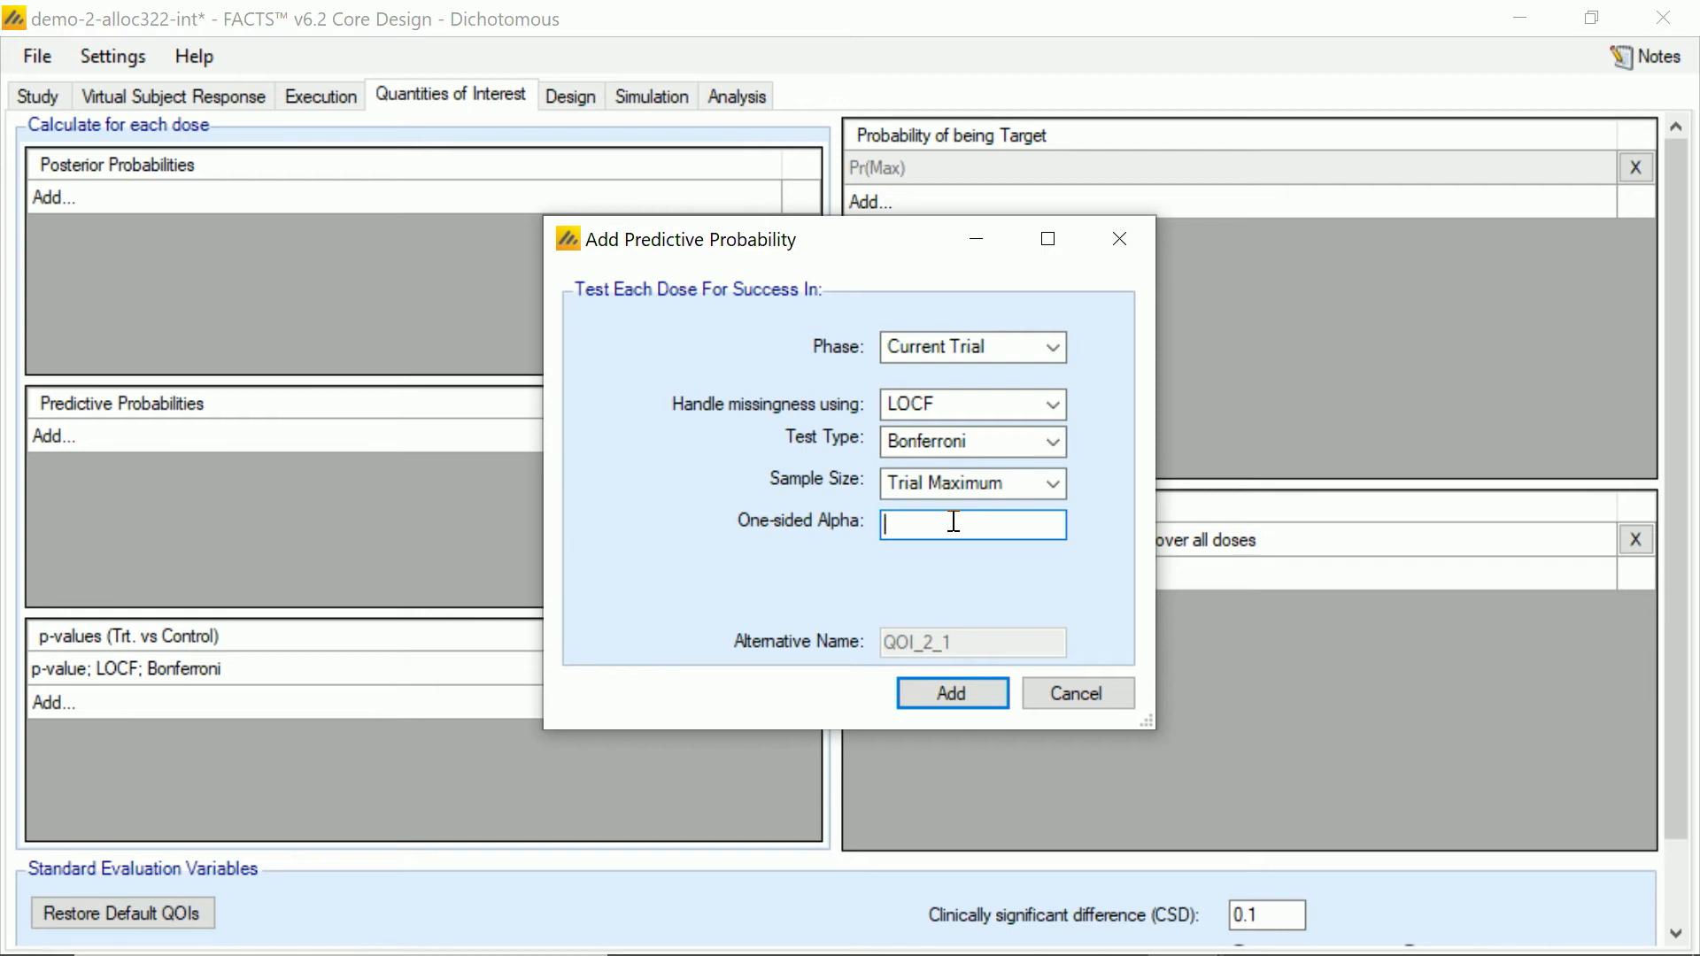
type("0.025")
left_click(940, 694)
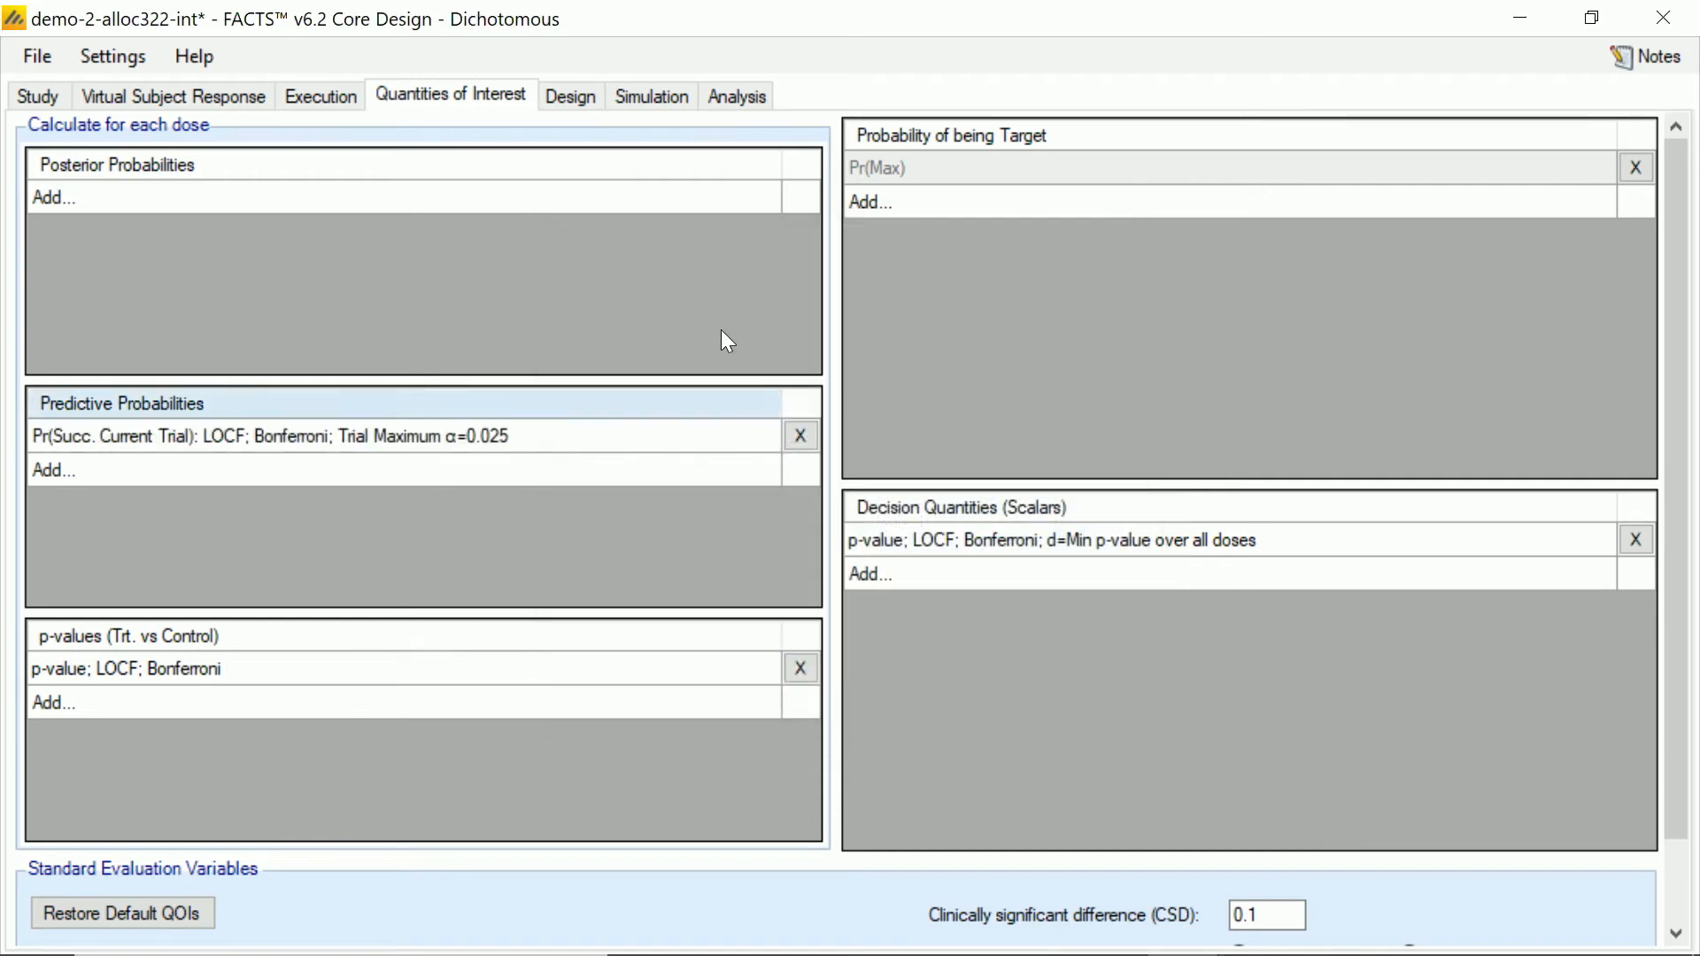
Step: Add a decision quantity evaluating the Current Trial predictive probability at Max probability over all doses
left_click(569, 98)
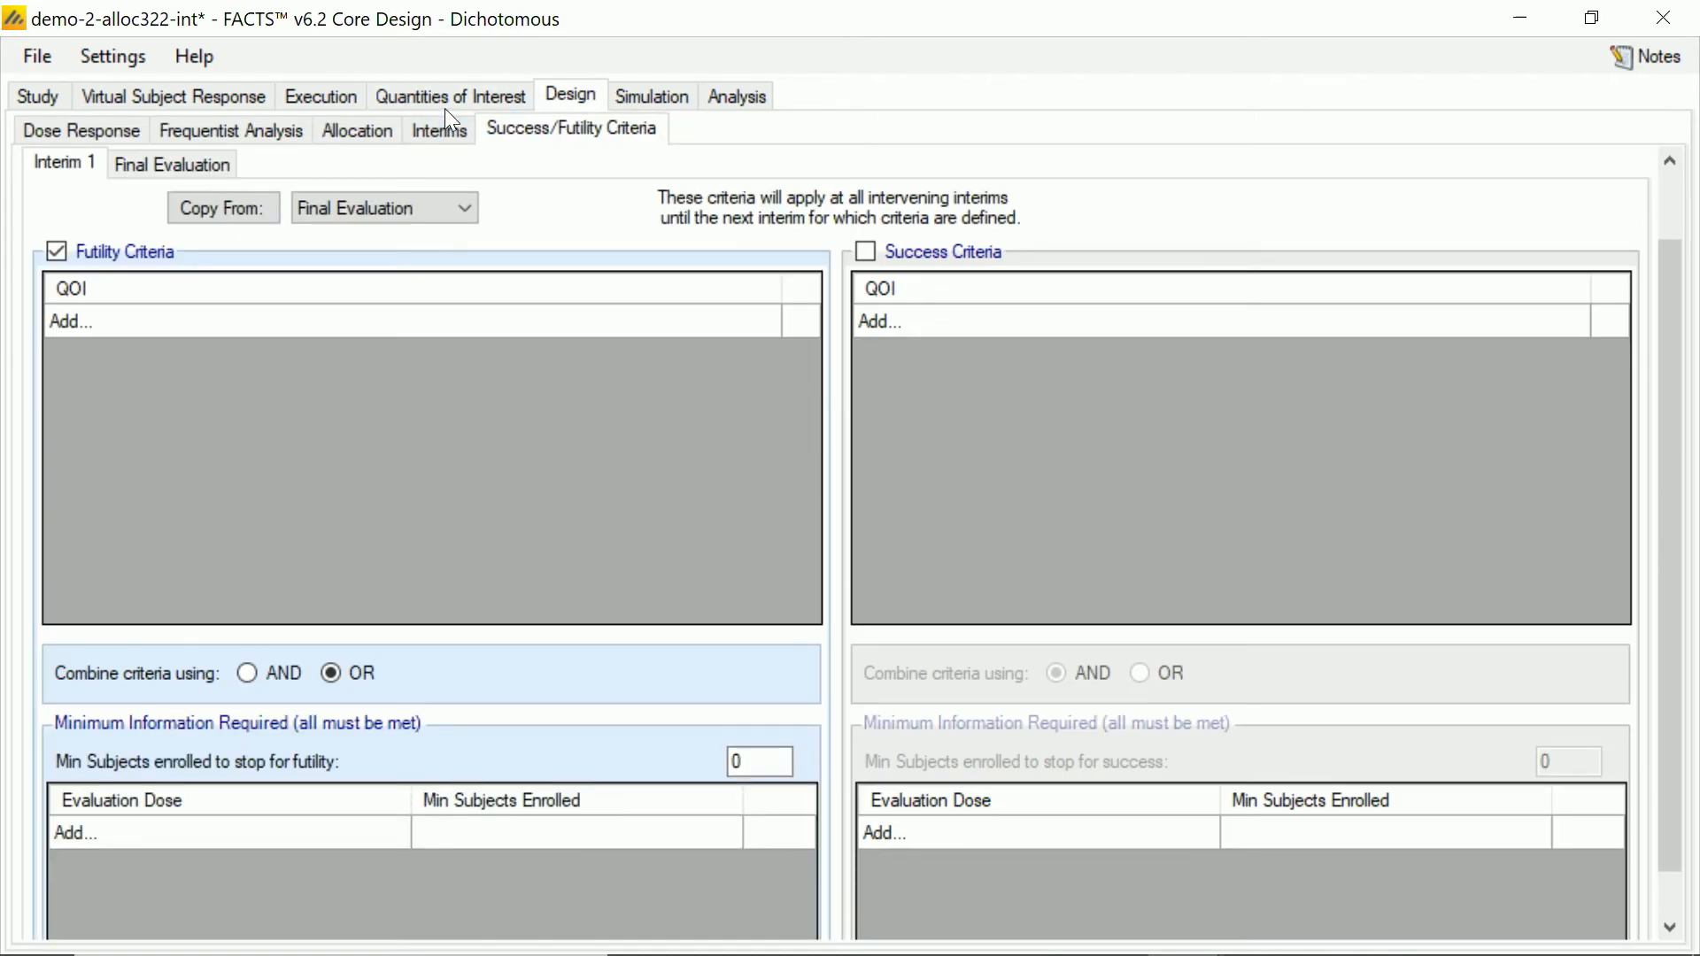
left_click(446, 99)
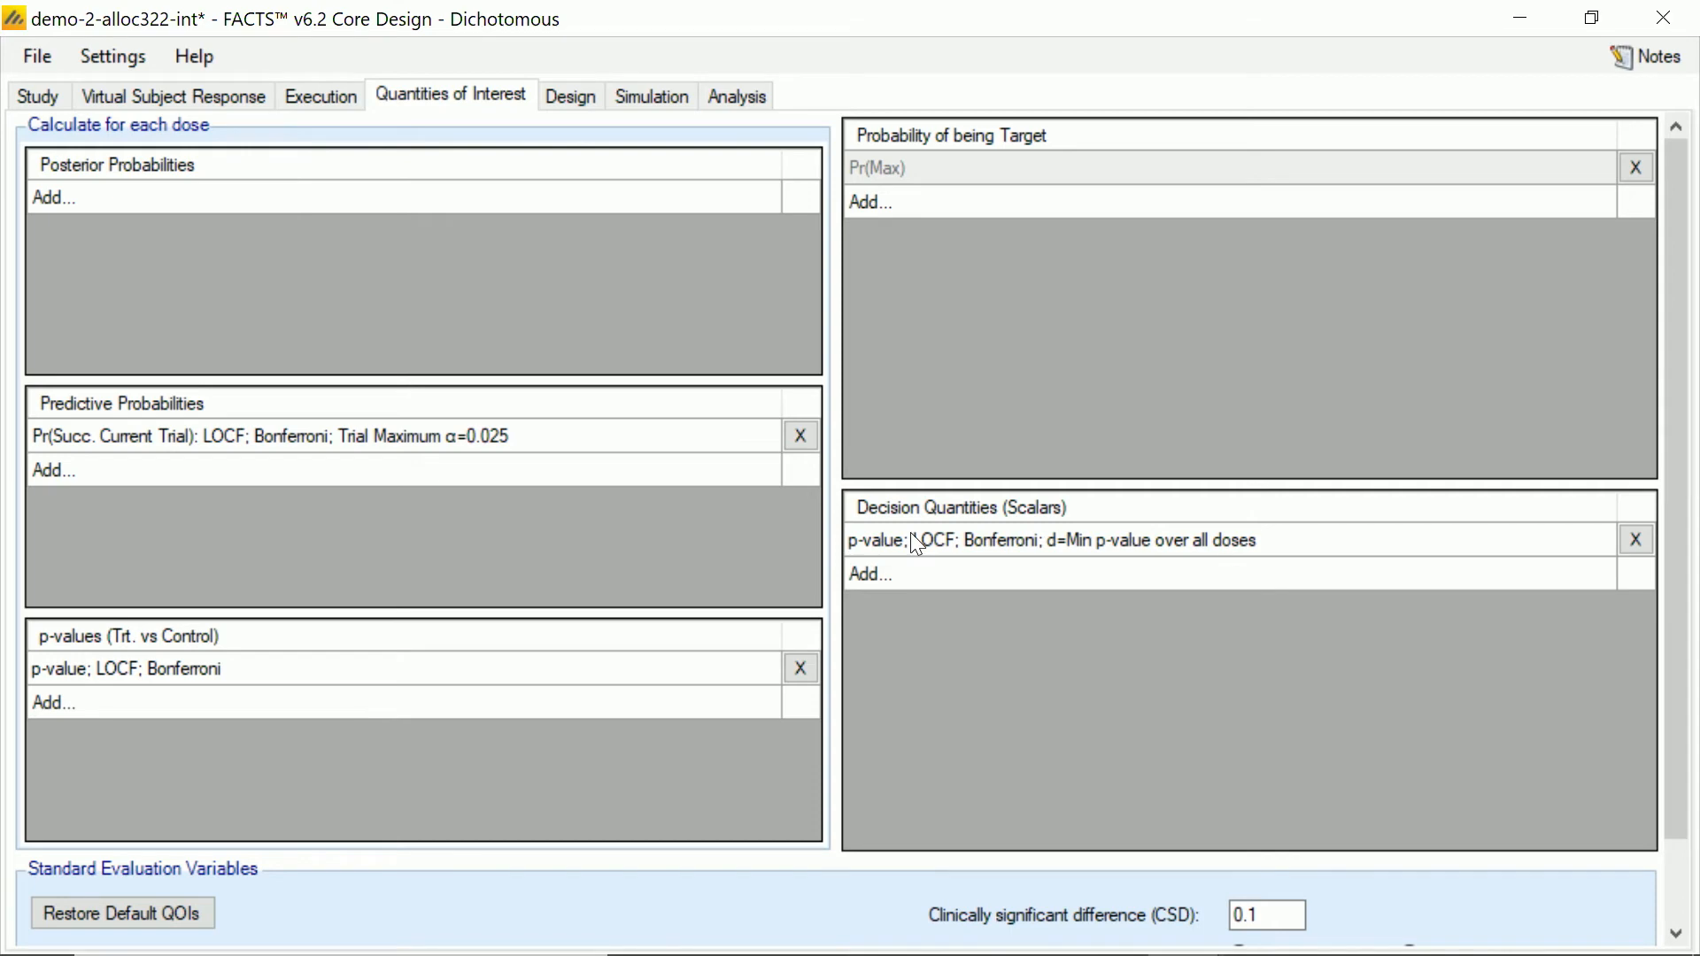
left_click(901, 574)
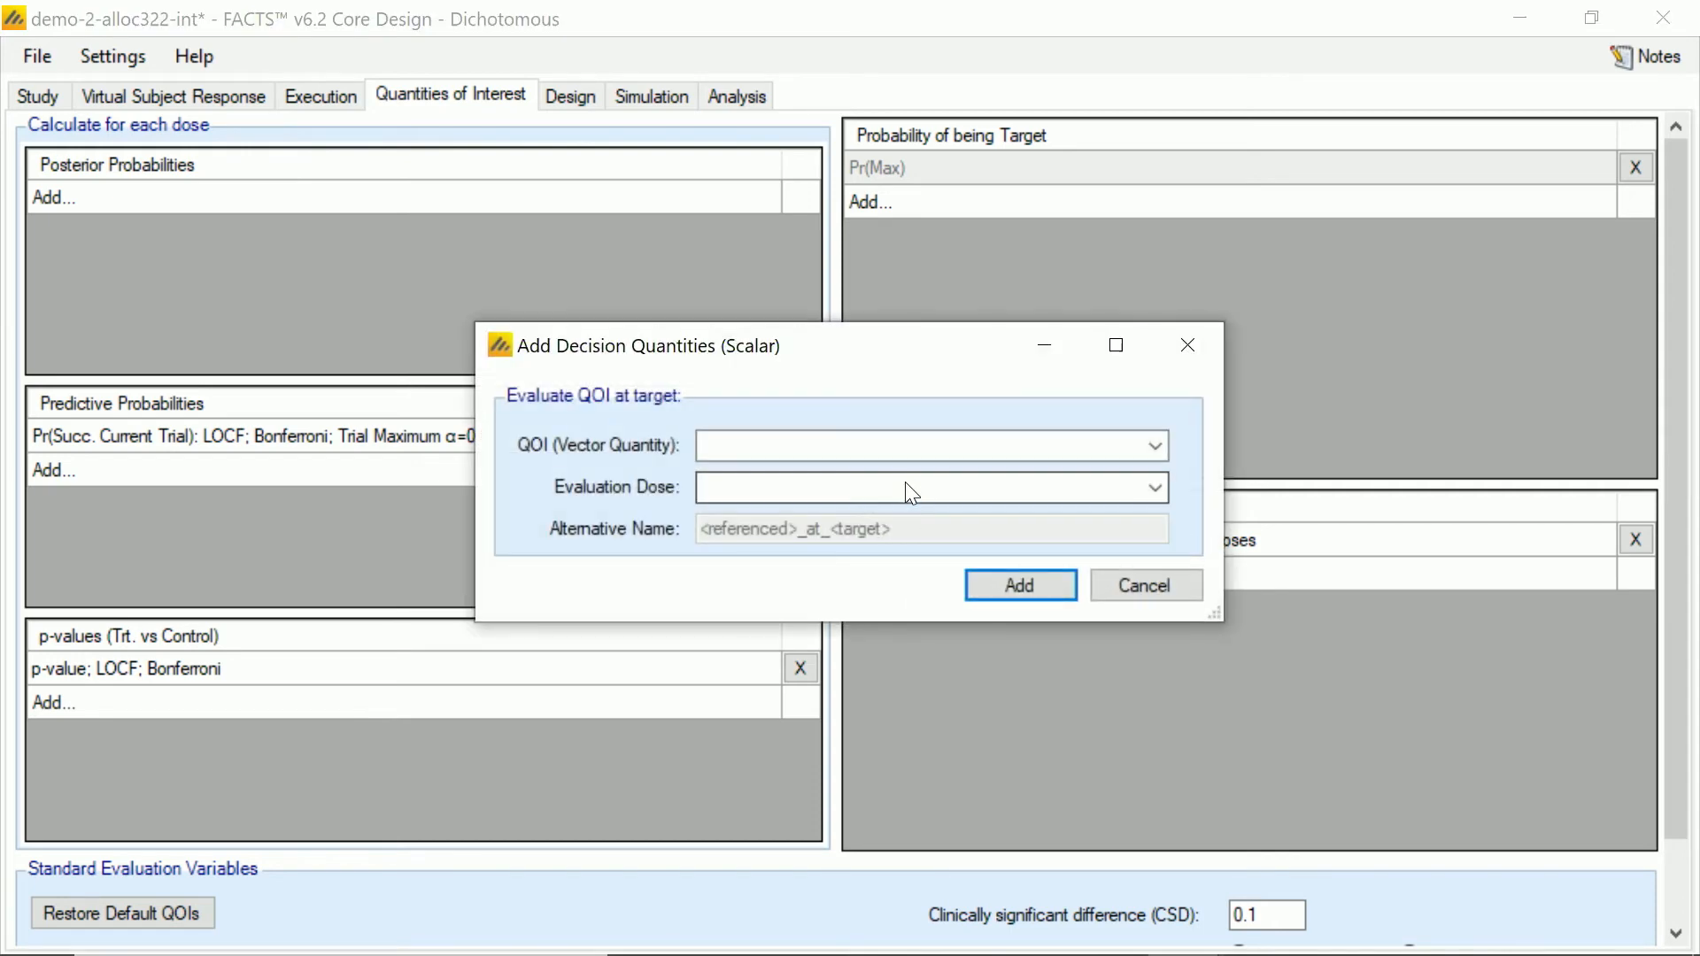
left_click(907, 448)
left_click(859, 473)
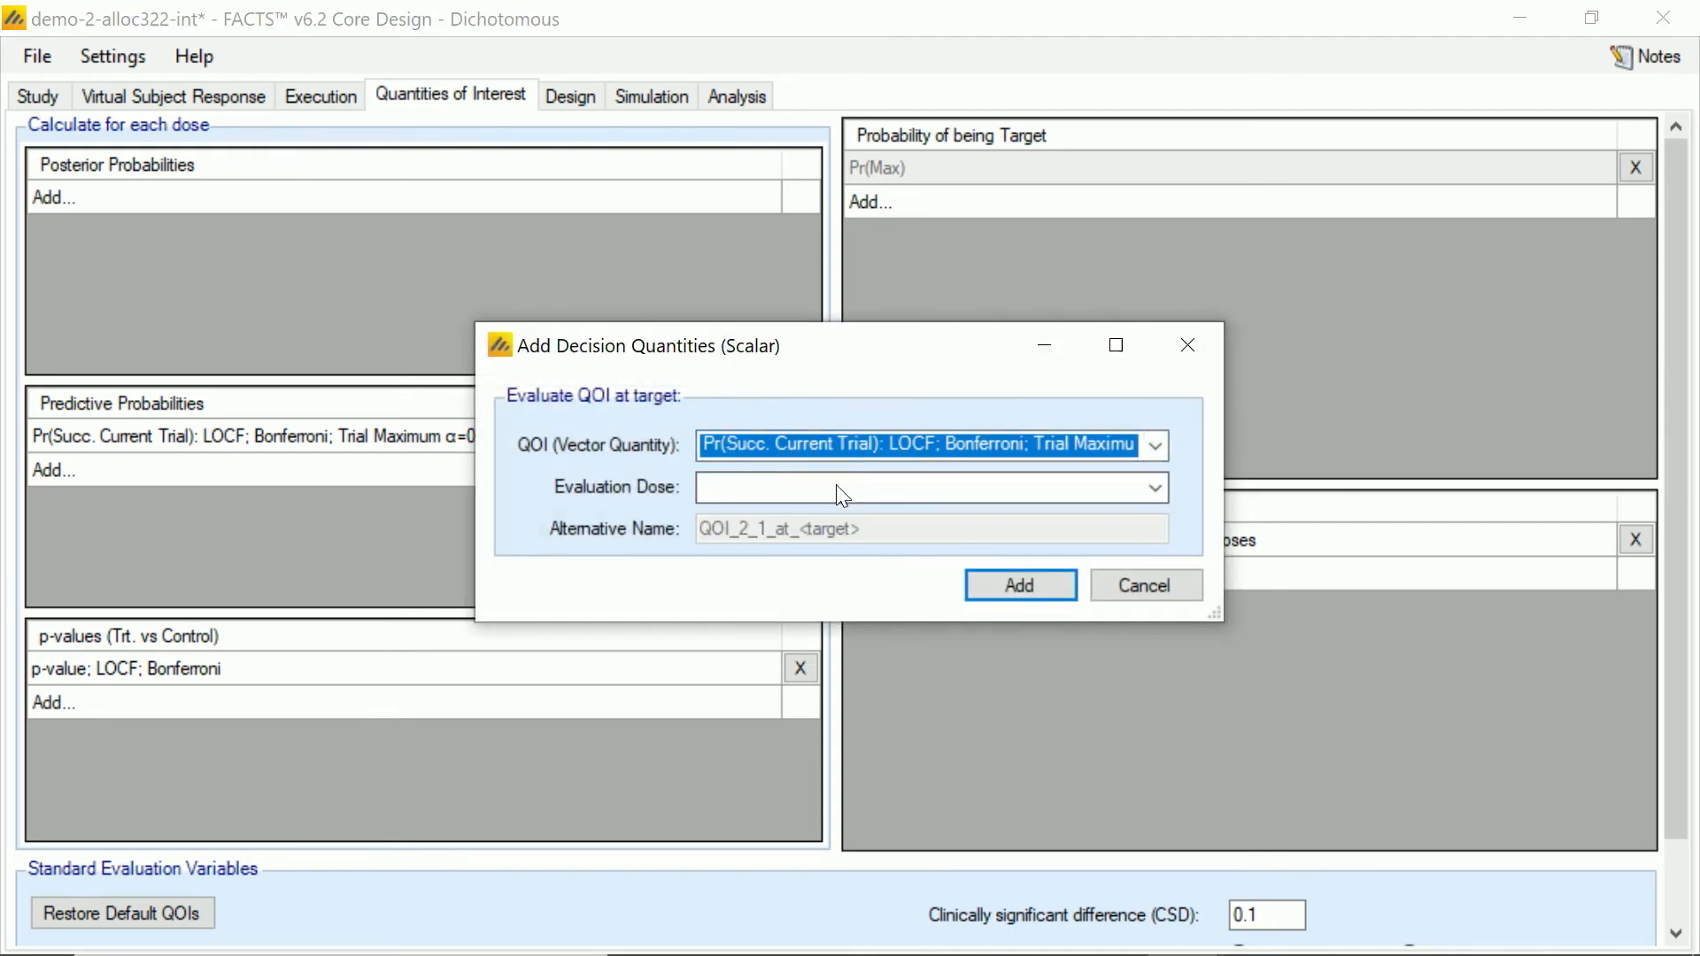
left_click(840, 489)
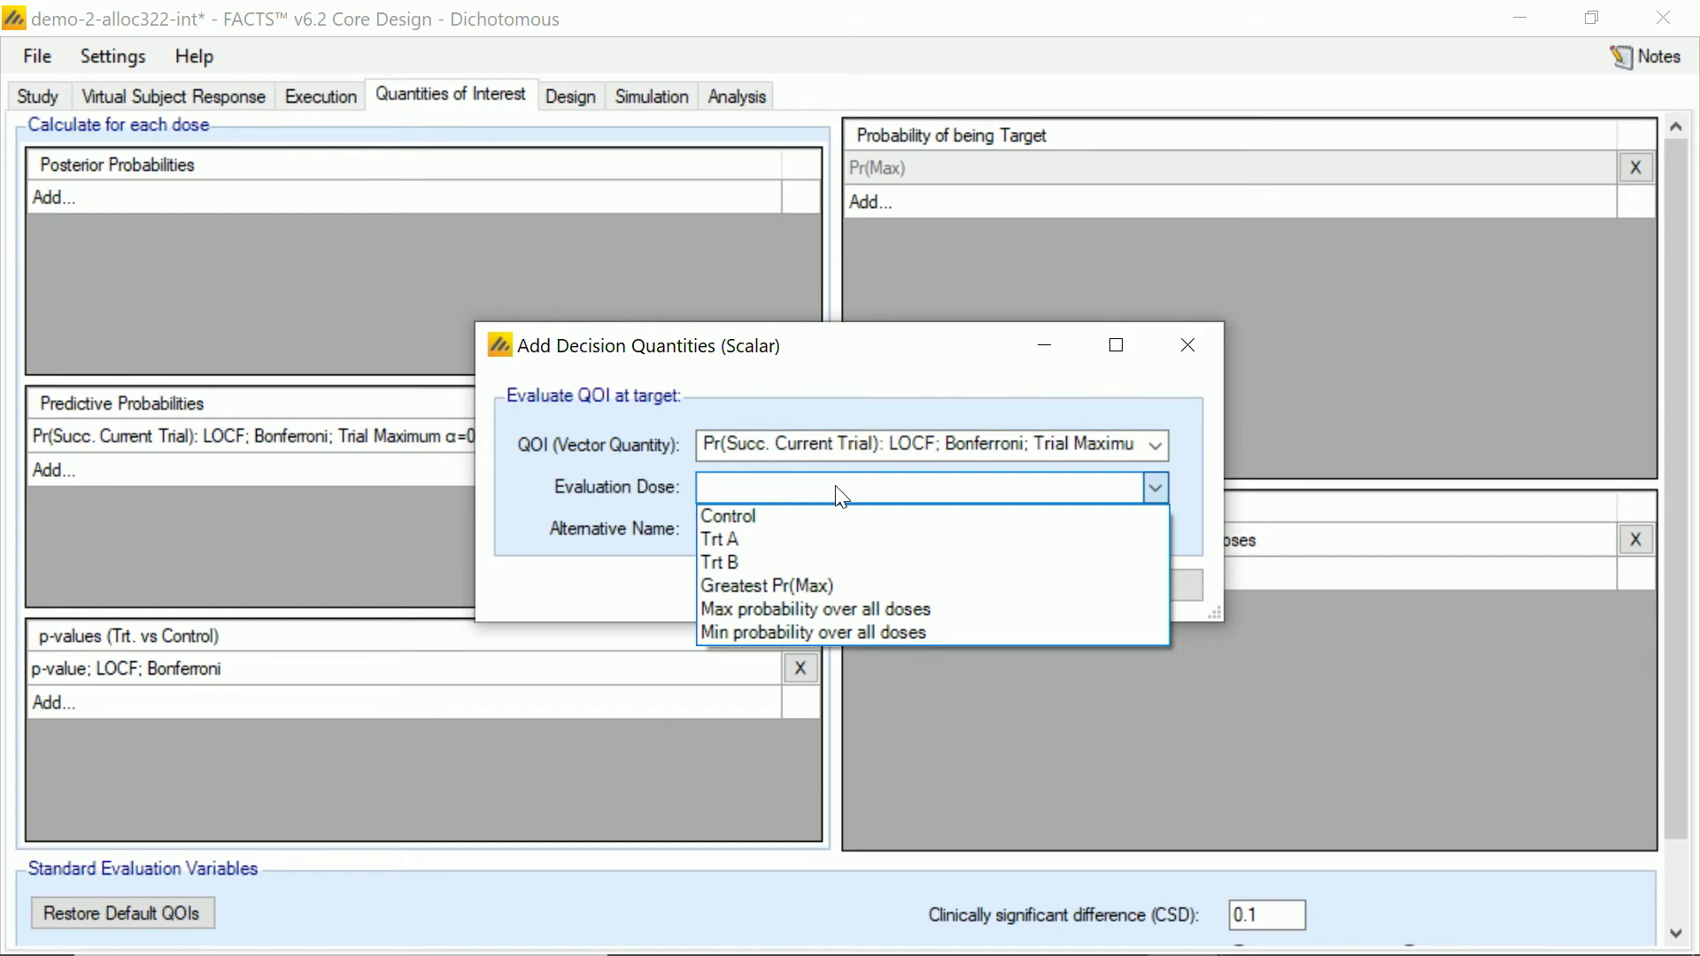
left_click(824, 608)
left_click(1022, 587)
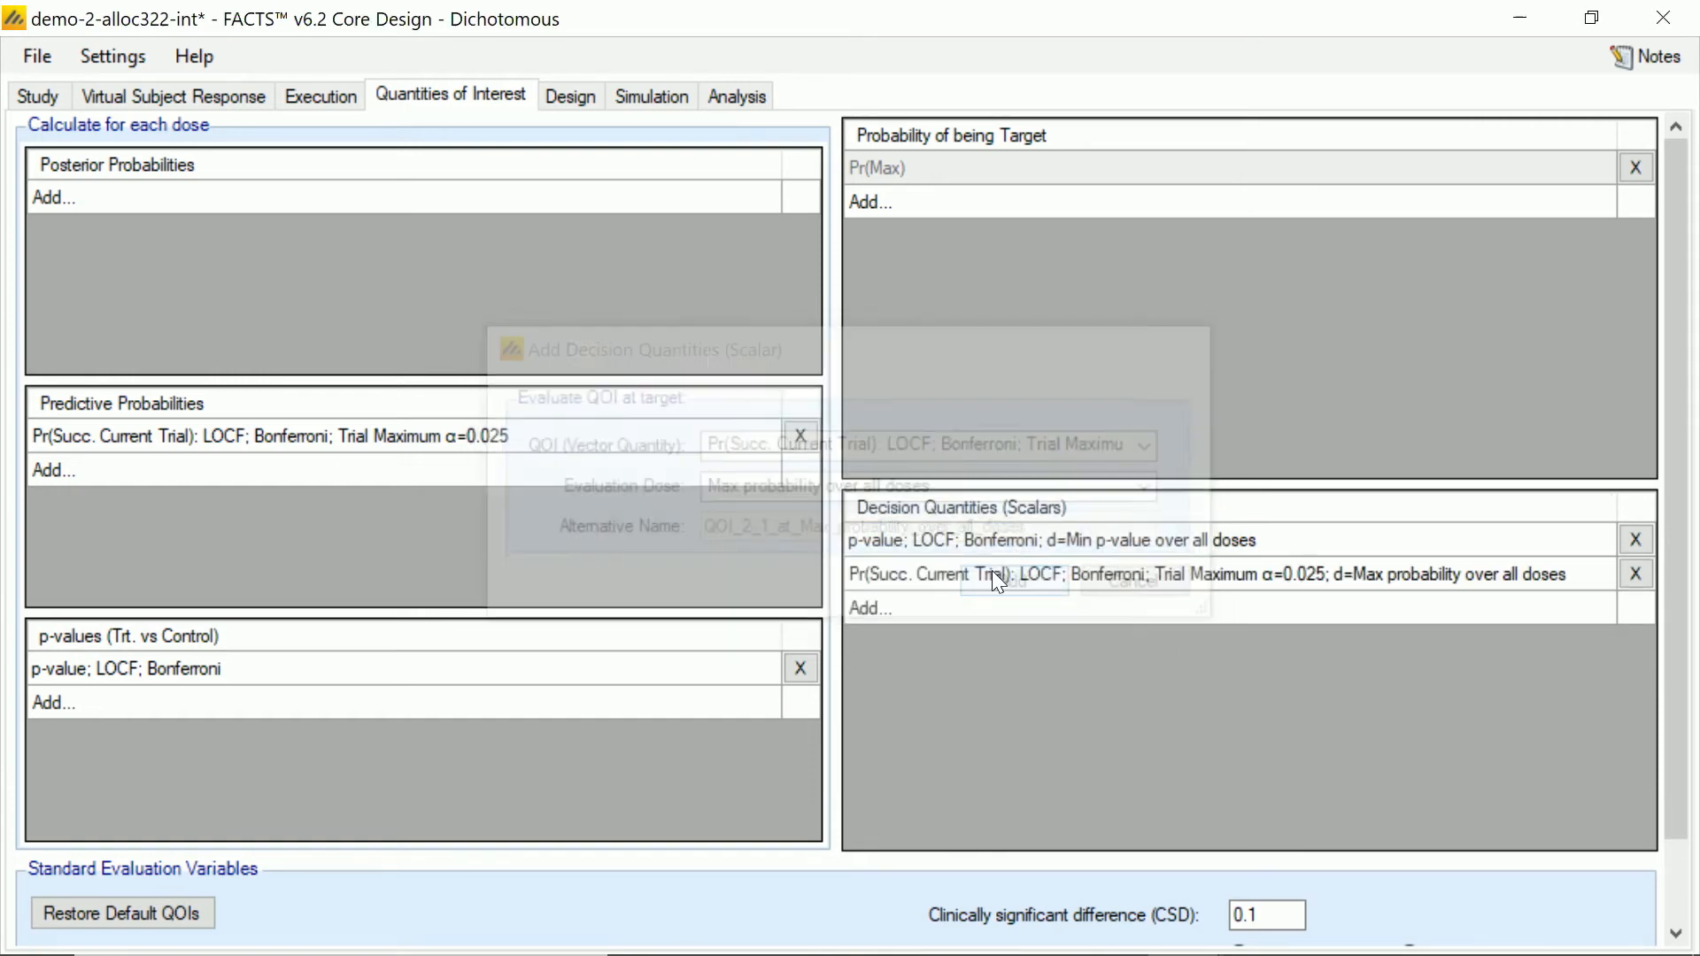
Step: Add an Interim 1 futility criterion: Current Trial predictive probability of success at Max probability over all doses < 0.1
left_click(575, 92)
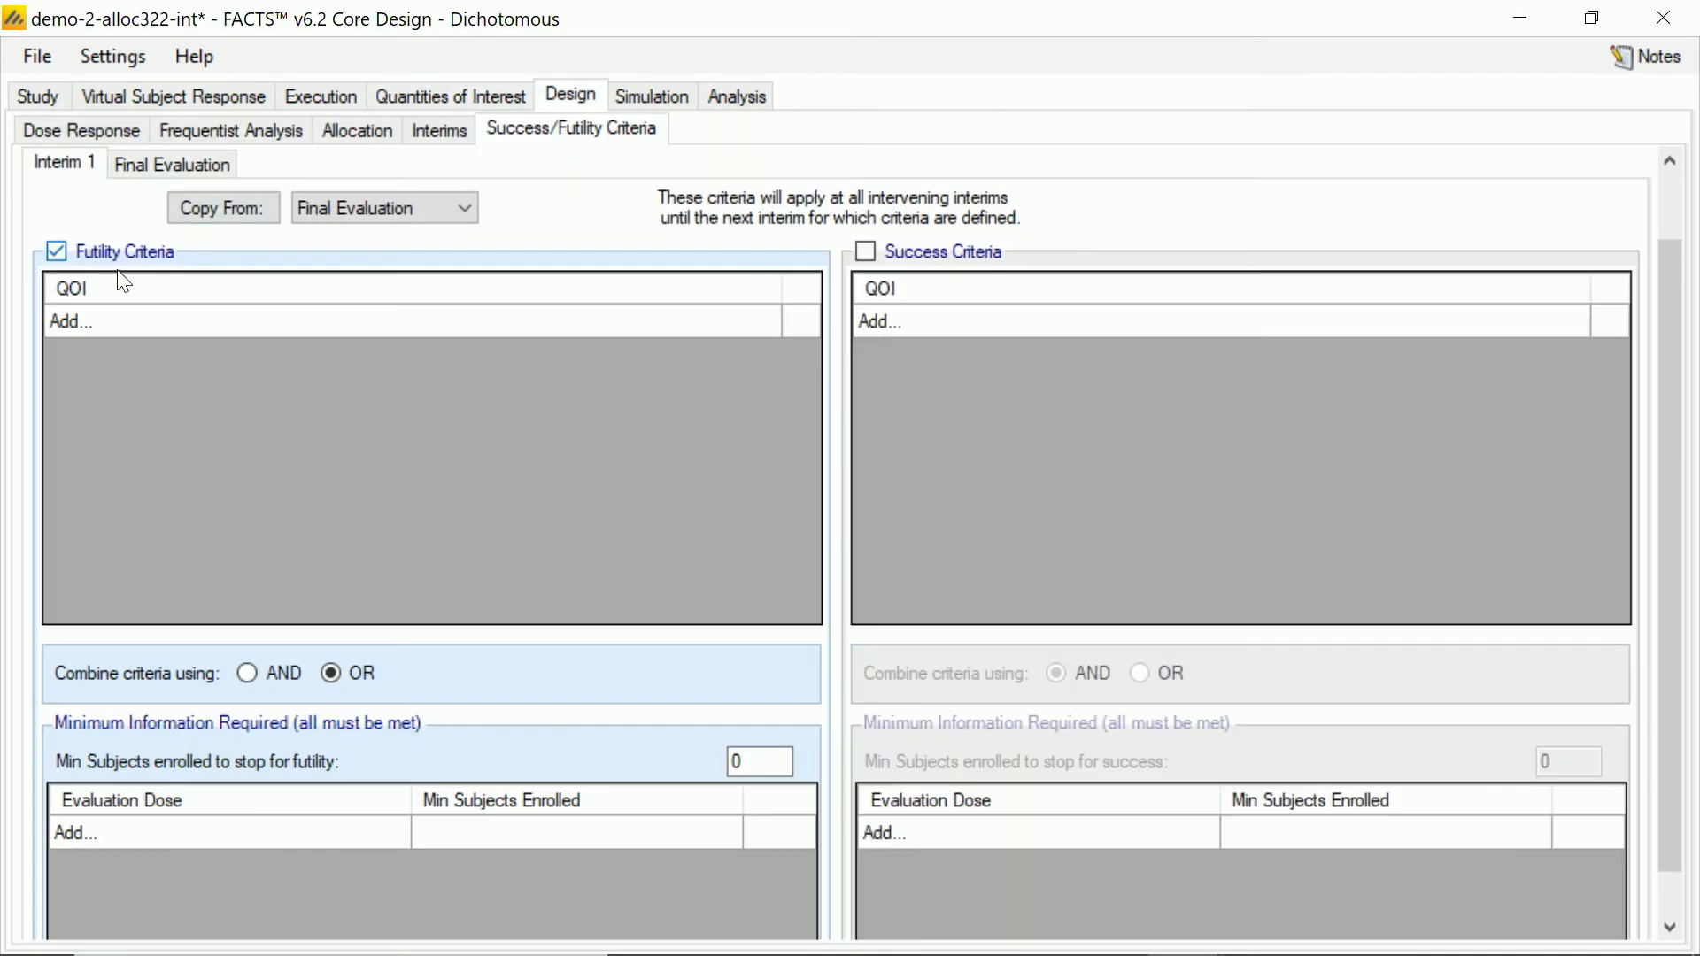
left_click(83, 319)
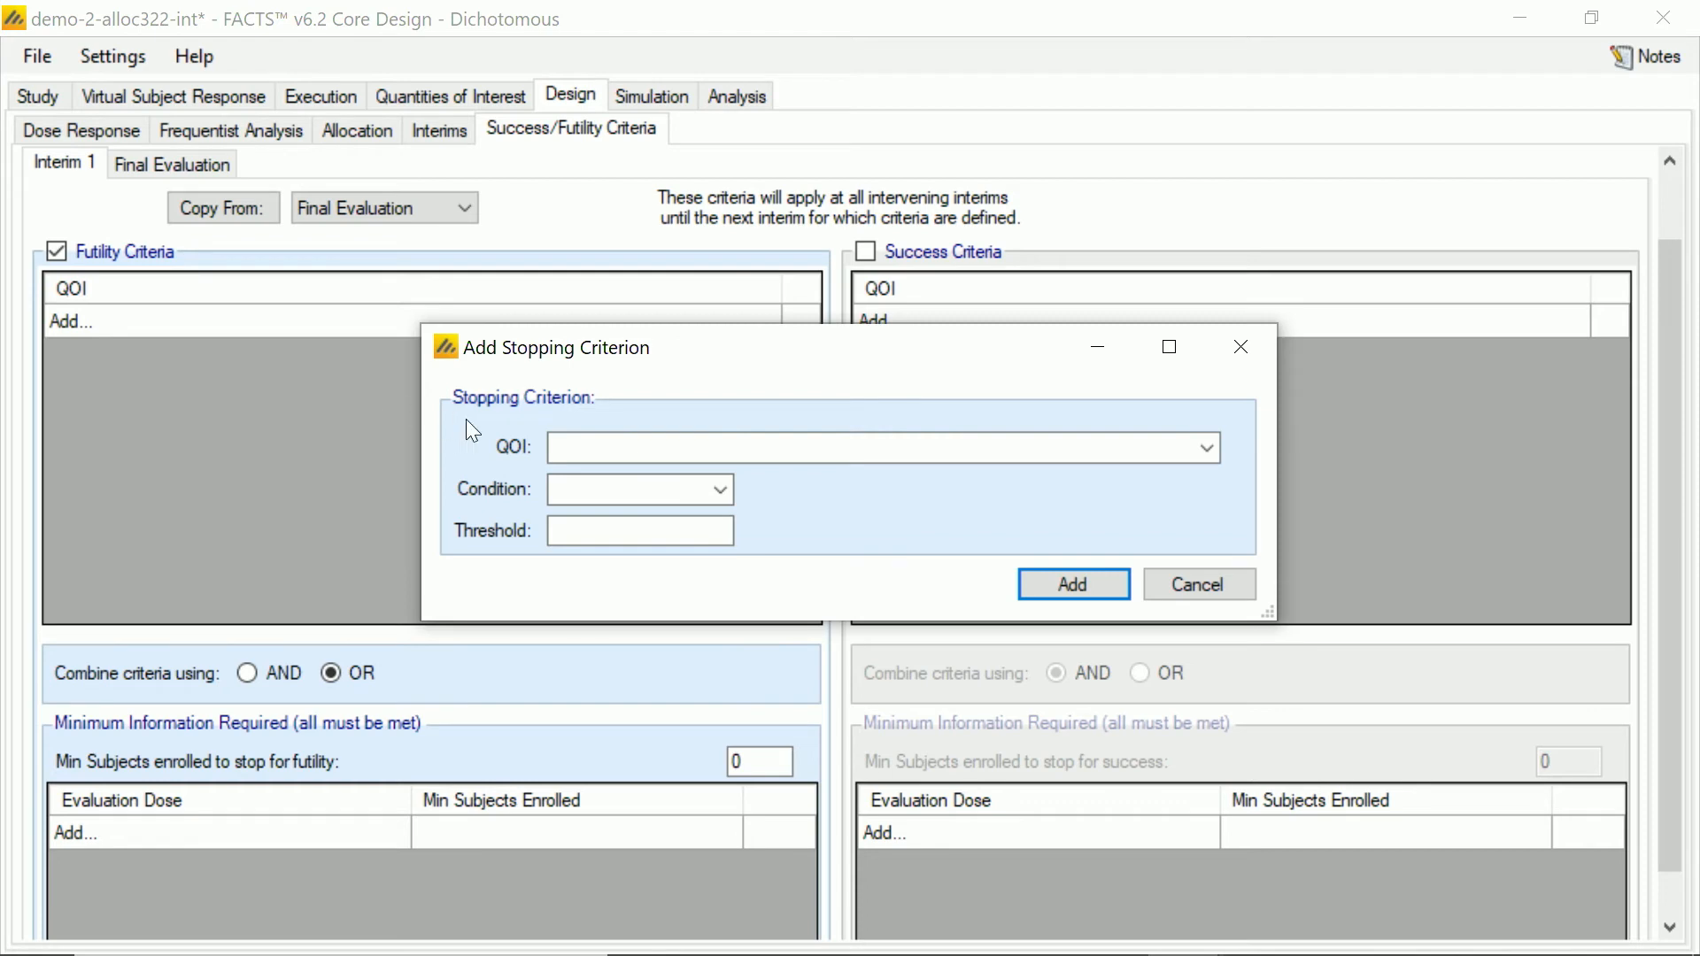
left_click(588, 441)
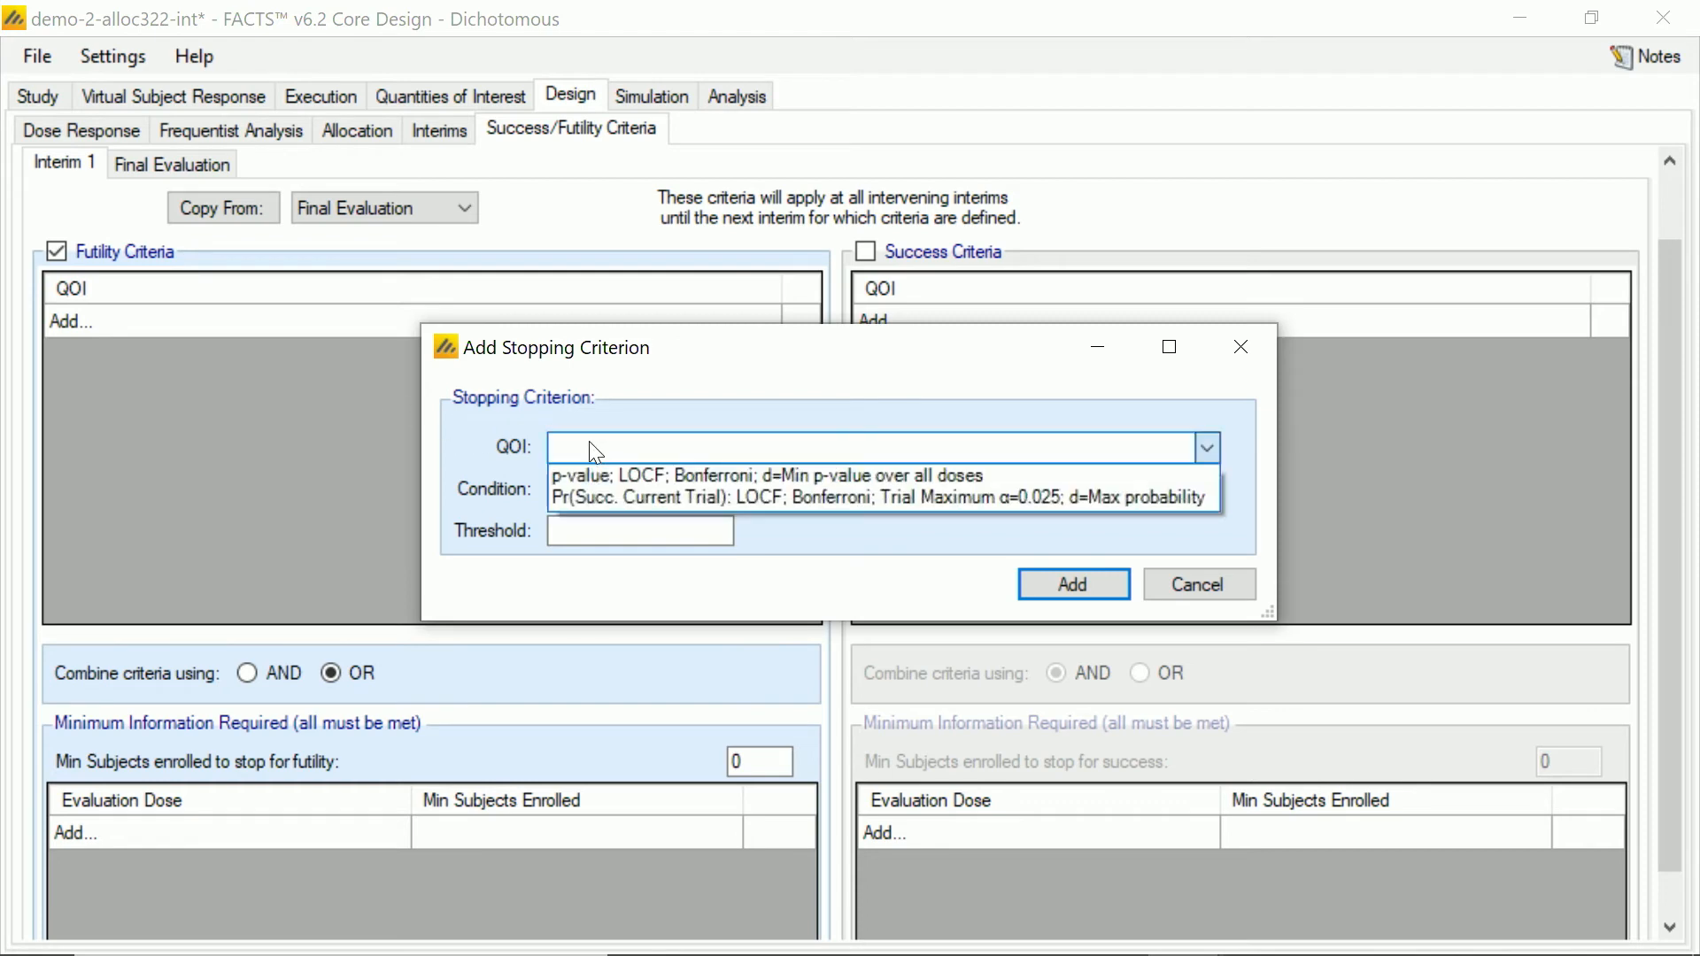
left_click(588, 496)
left_click(588, 490)
left_click(583, 522)
left_click(584, 534)
type("0.1")
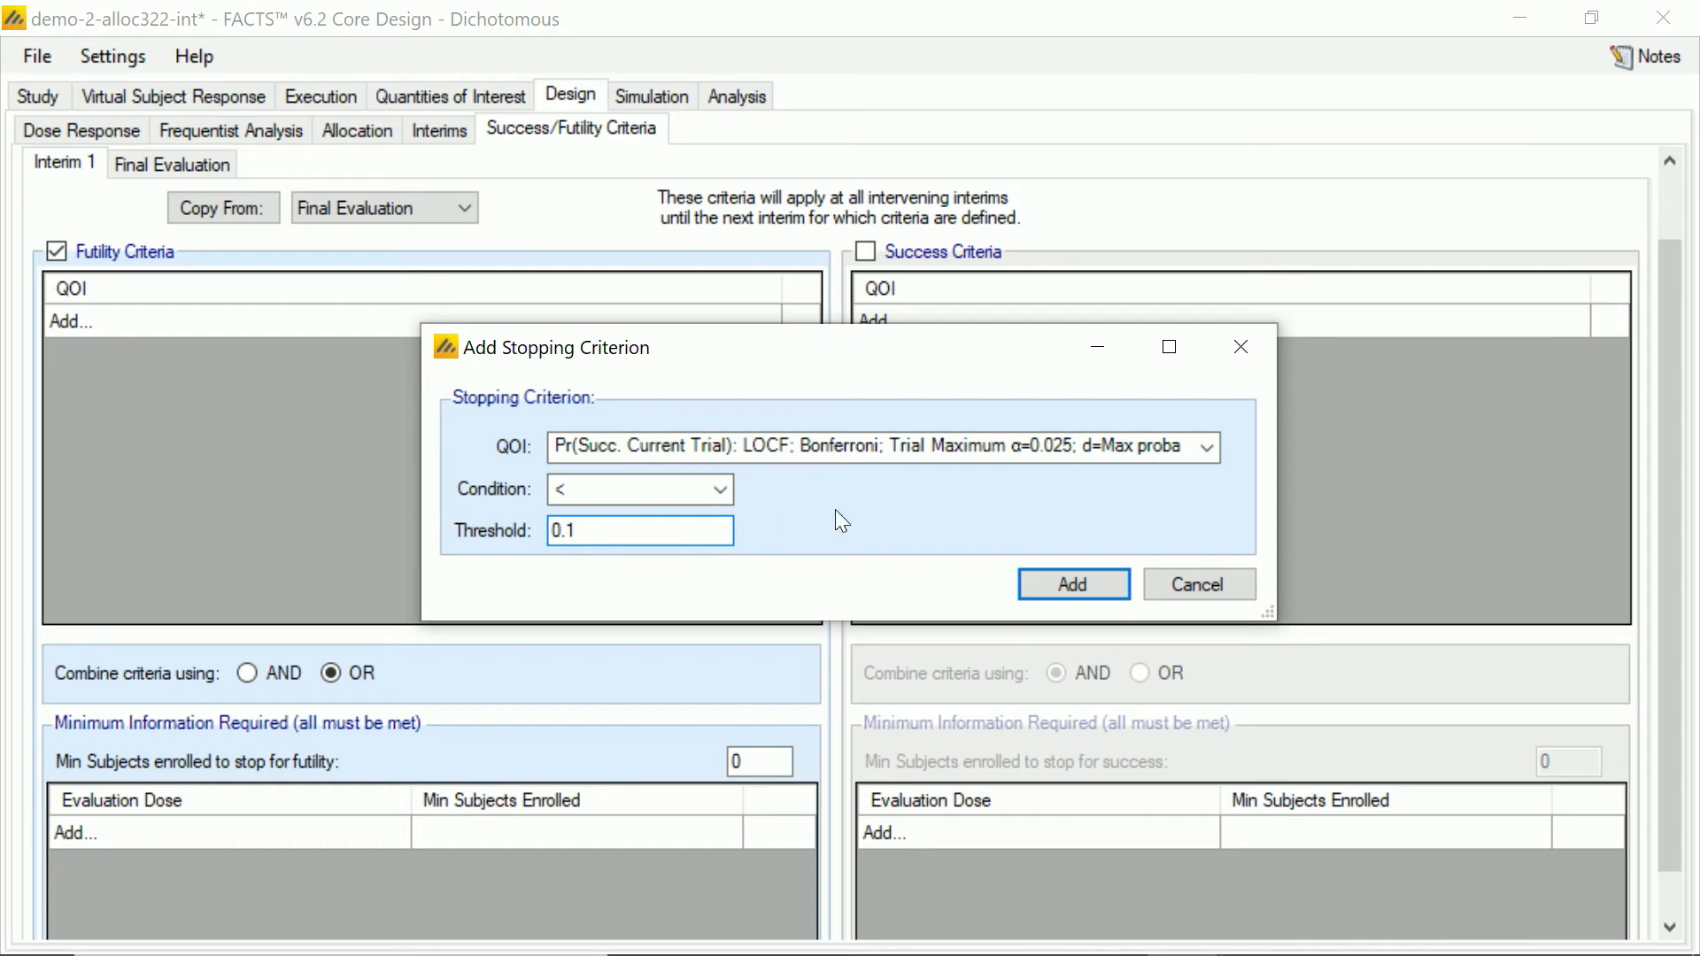
left_click(1059, 588)
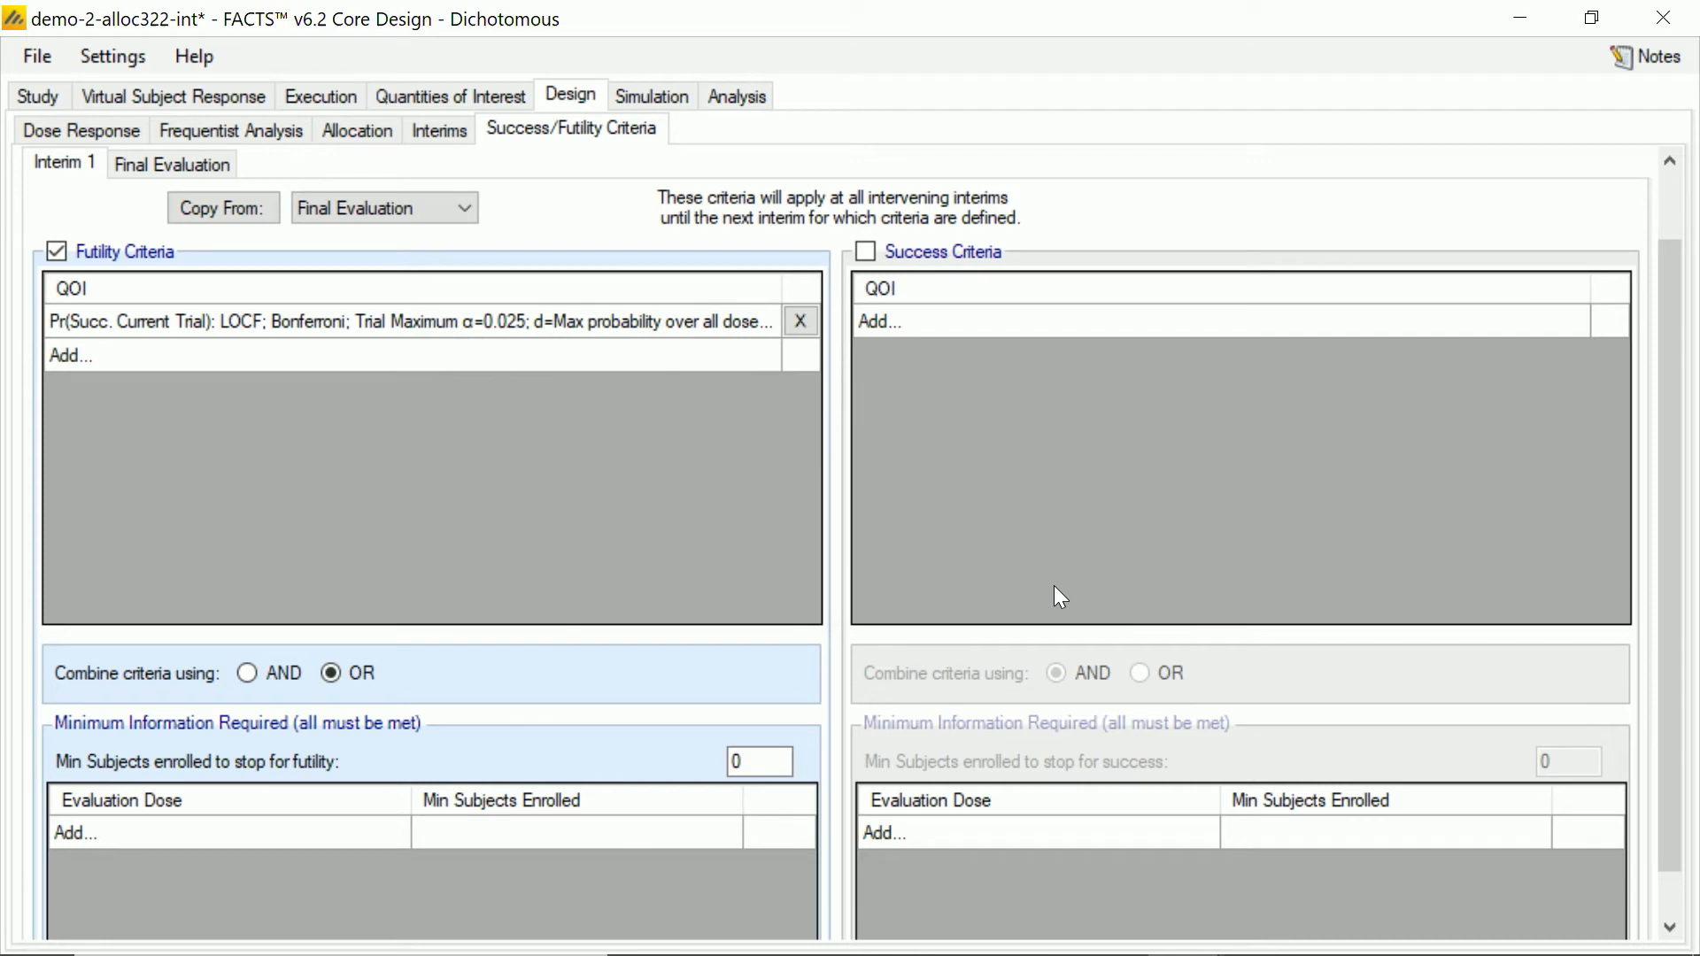
Step: Select all scenarios of the interim futility design and run 1000 simulations of each locally
left_click(655, 92)
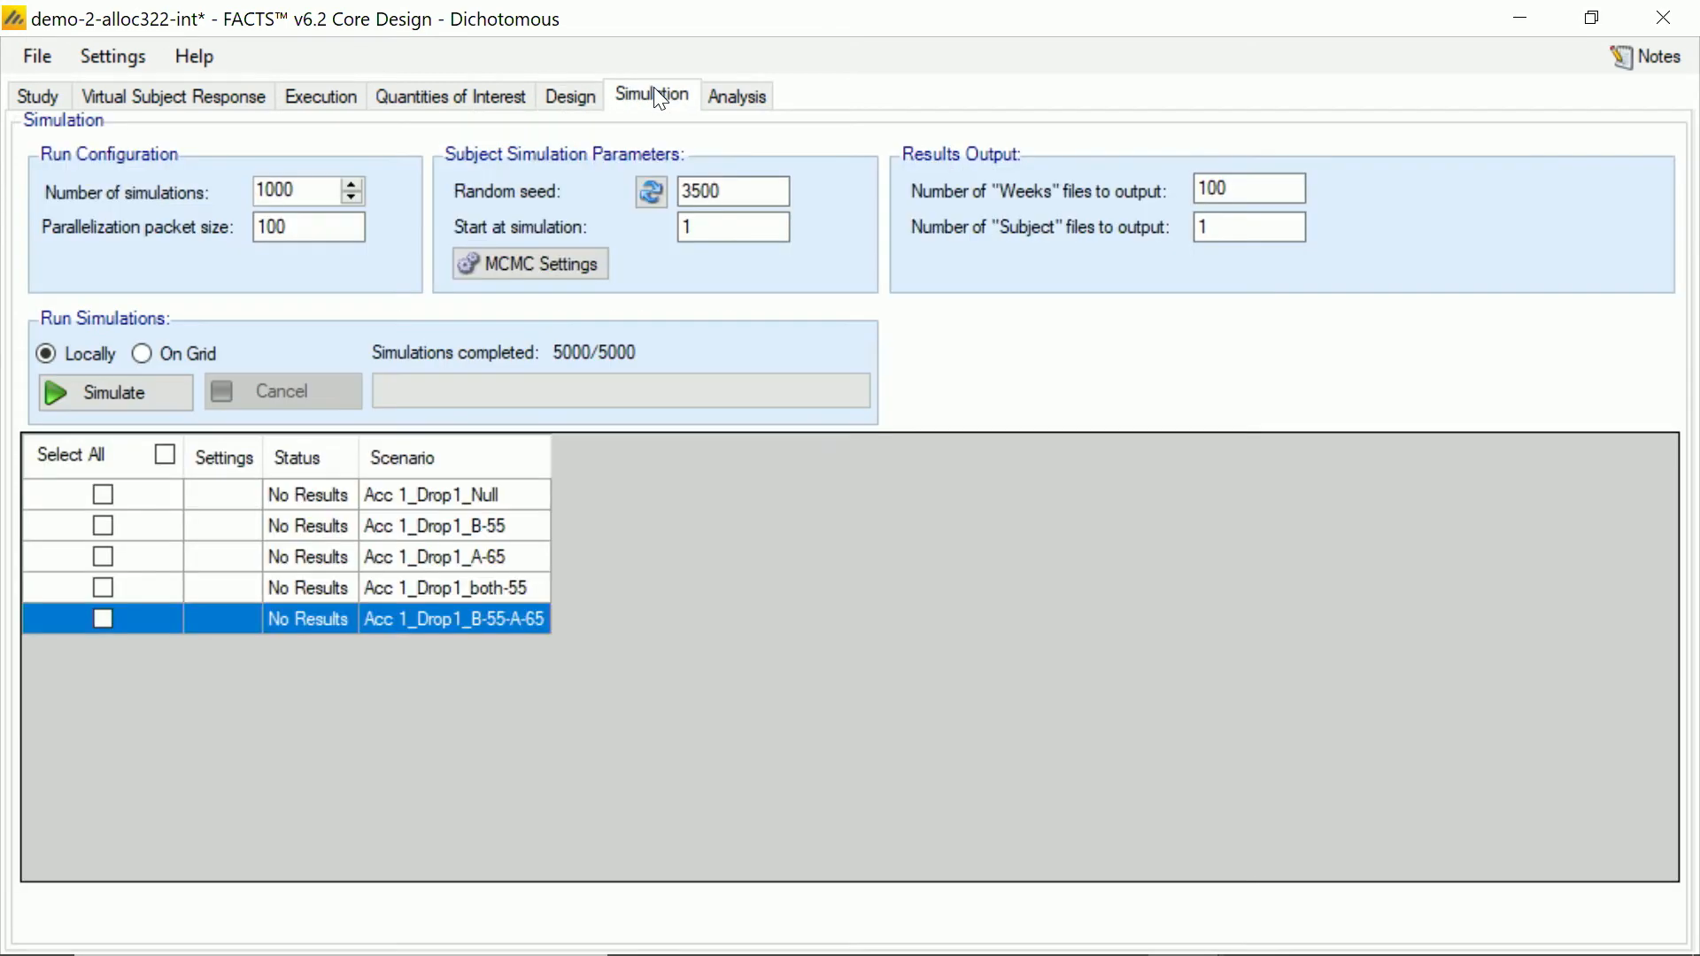
left_click(101, 496)
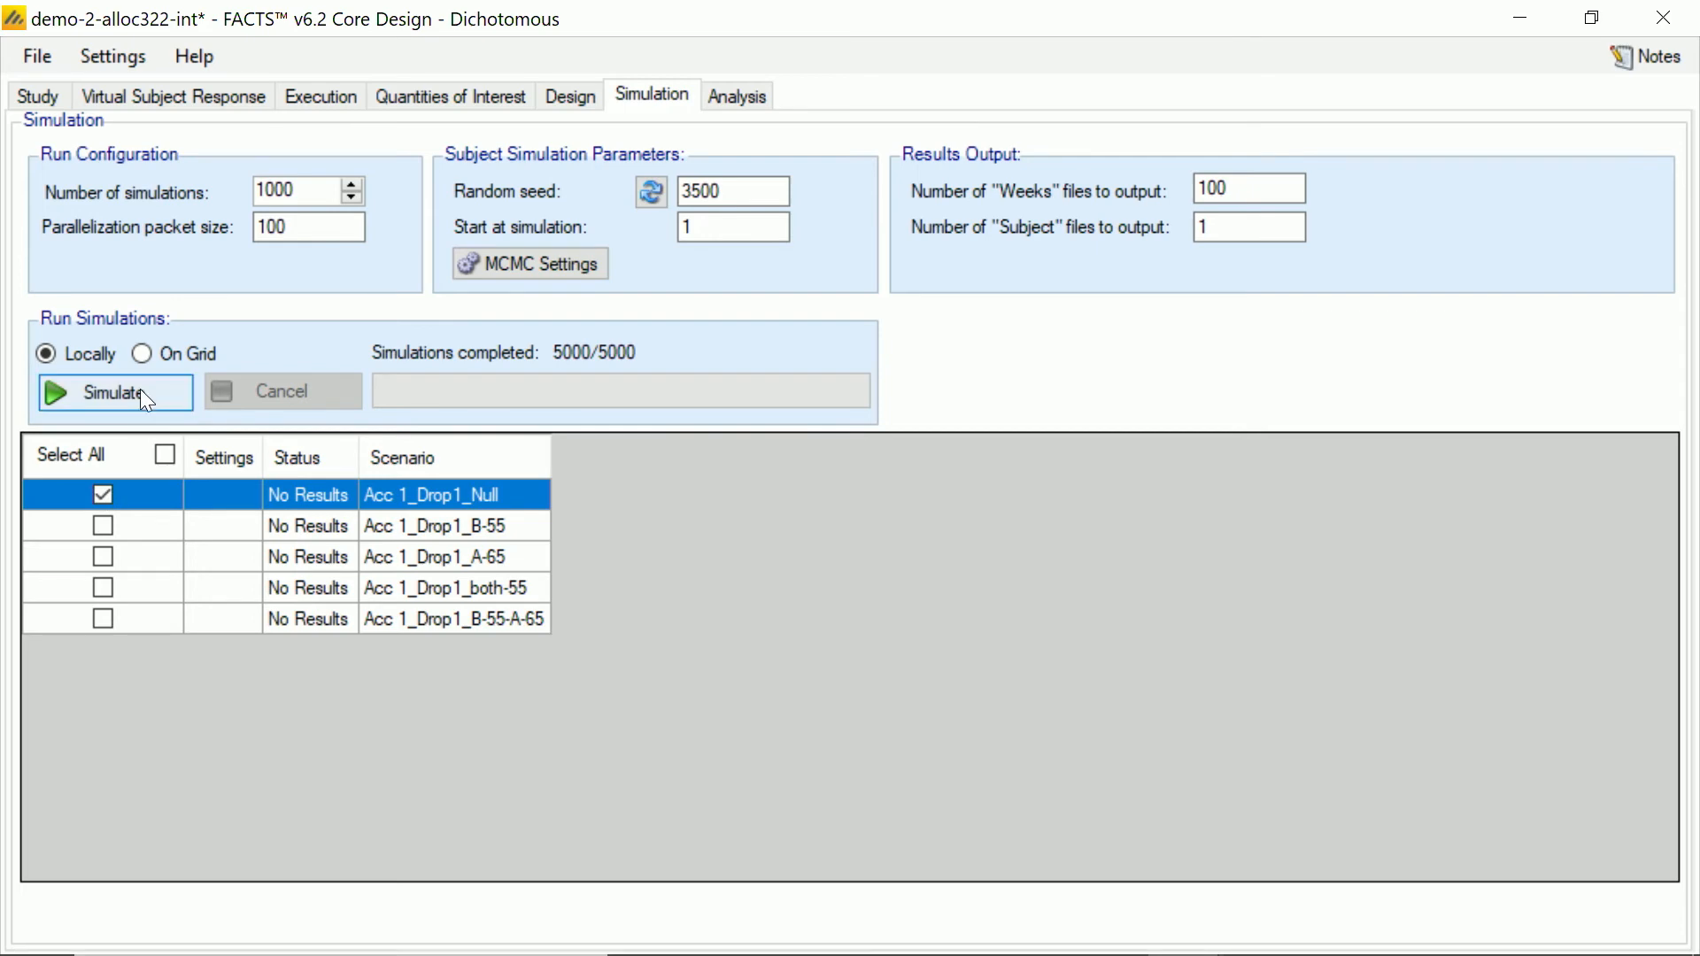
left_click(165, 456)
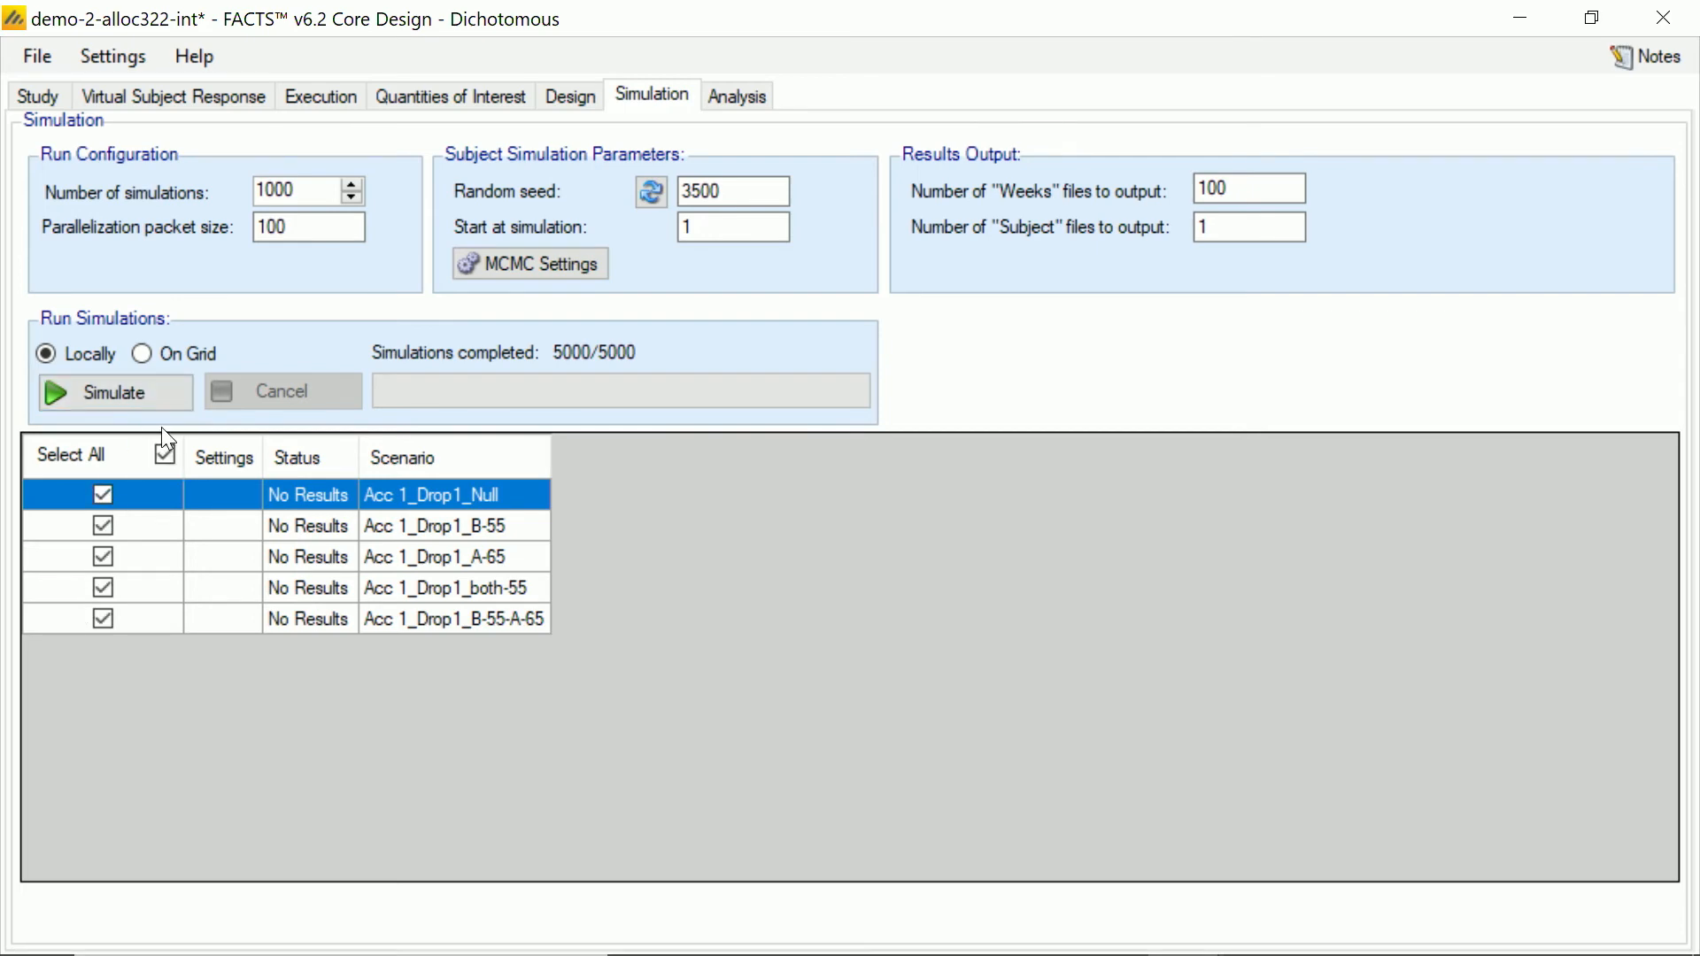
left_click(156, 394)
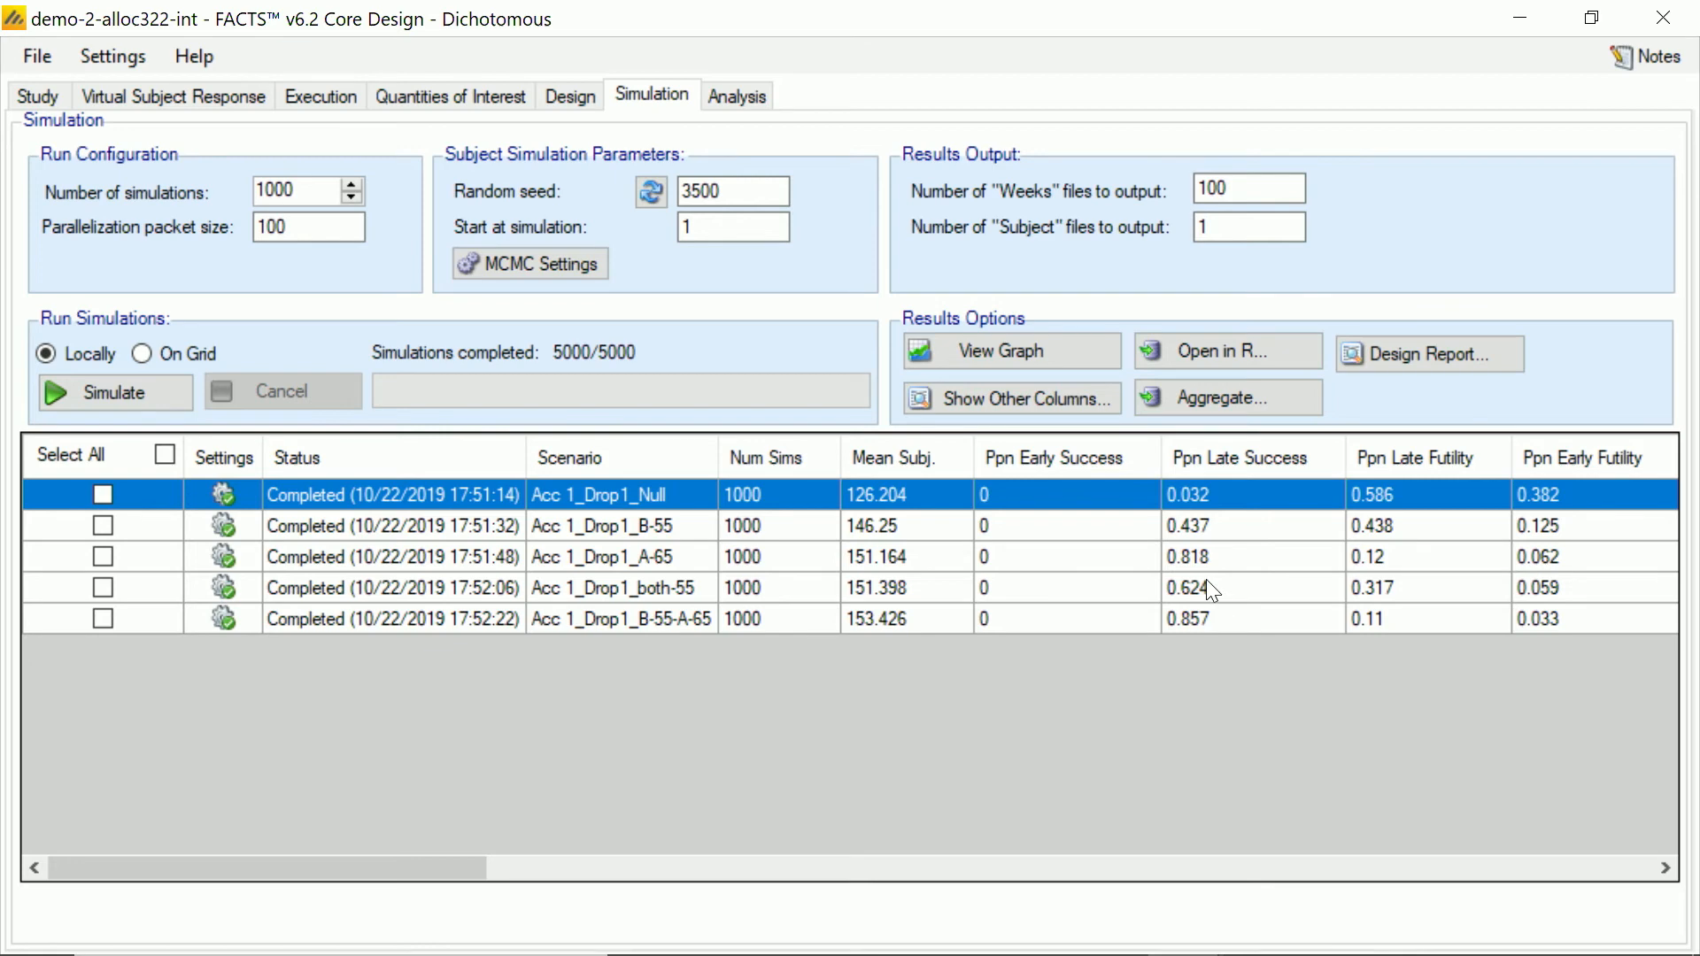
Step: Open the per-scenario graphs for Acc 1_Drop1_B-55 and enlarge the graph window to show the full graph list
left_click(1123, 526)
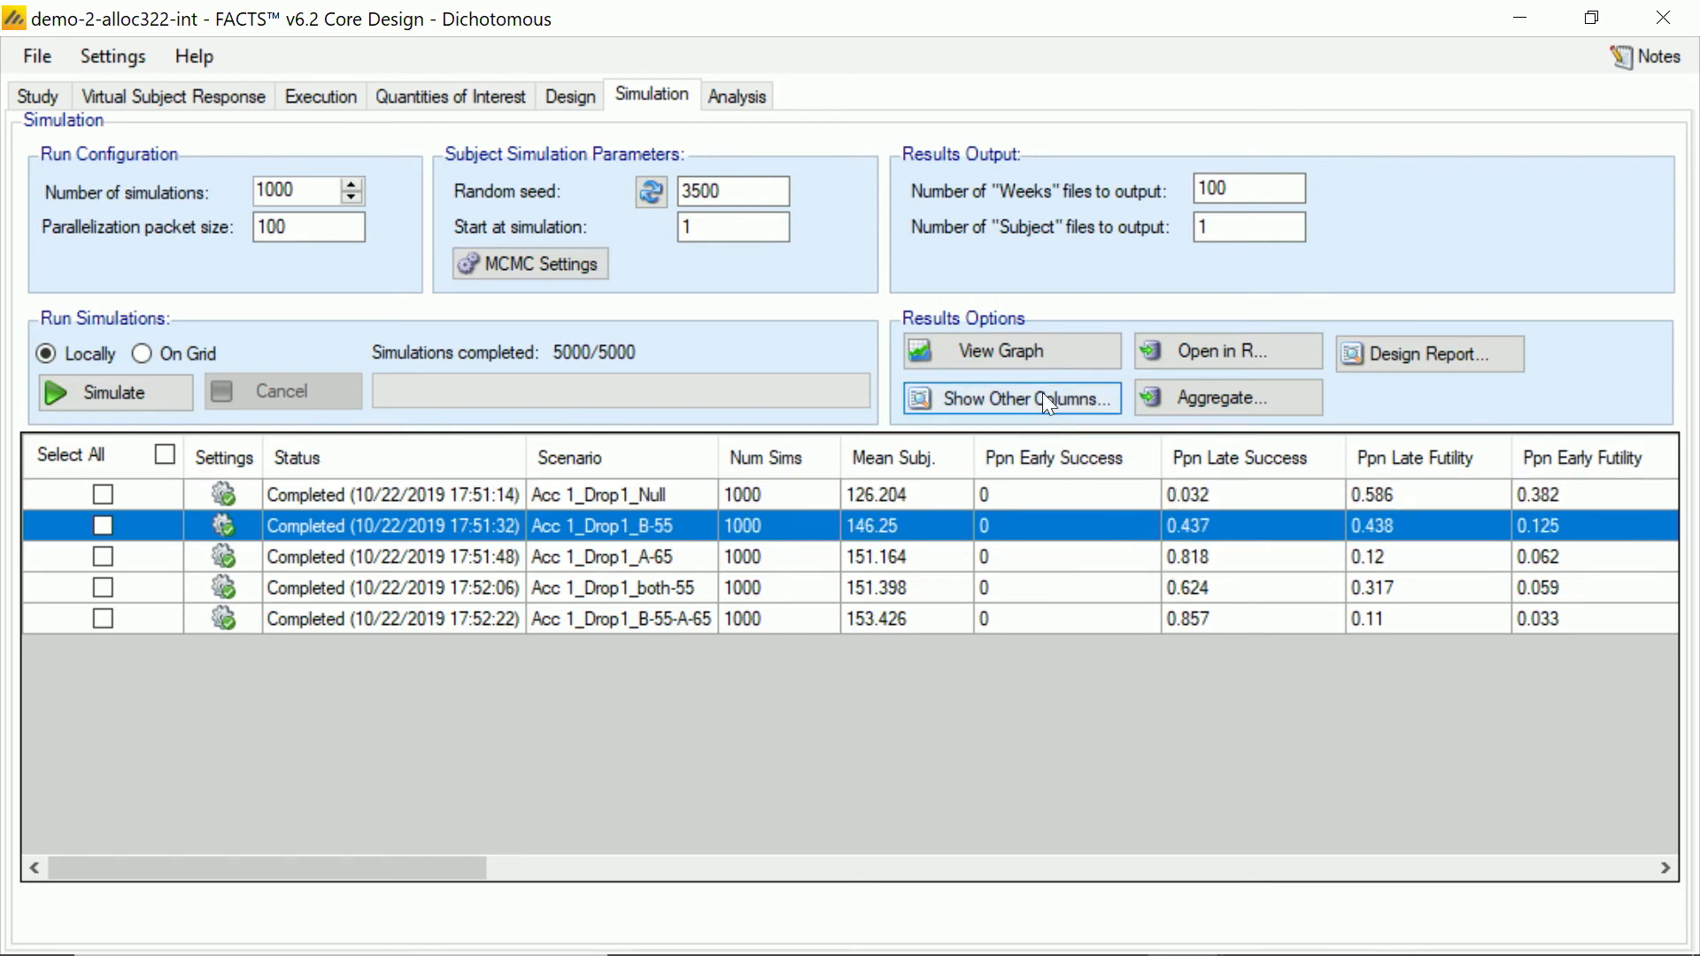
left_click(1024, 349)
left_click(882, 350)
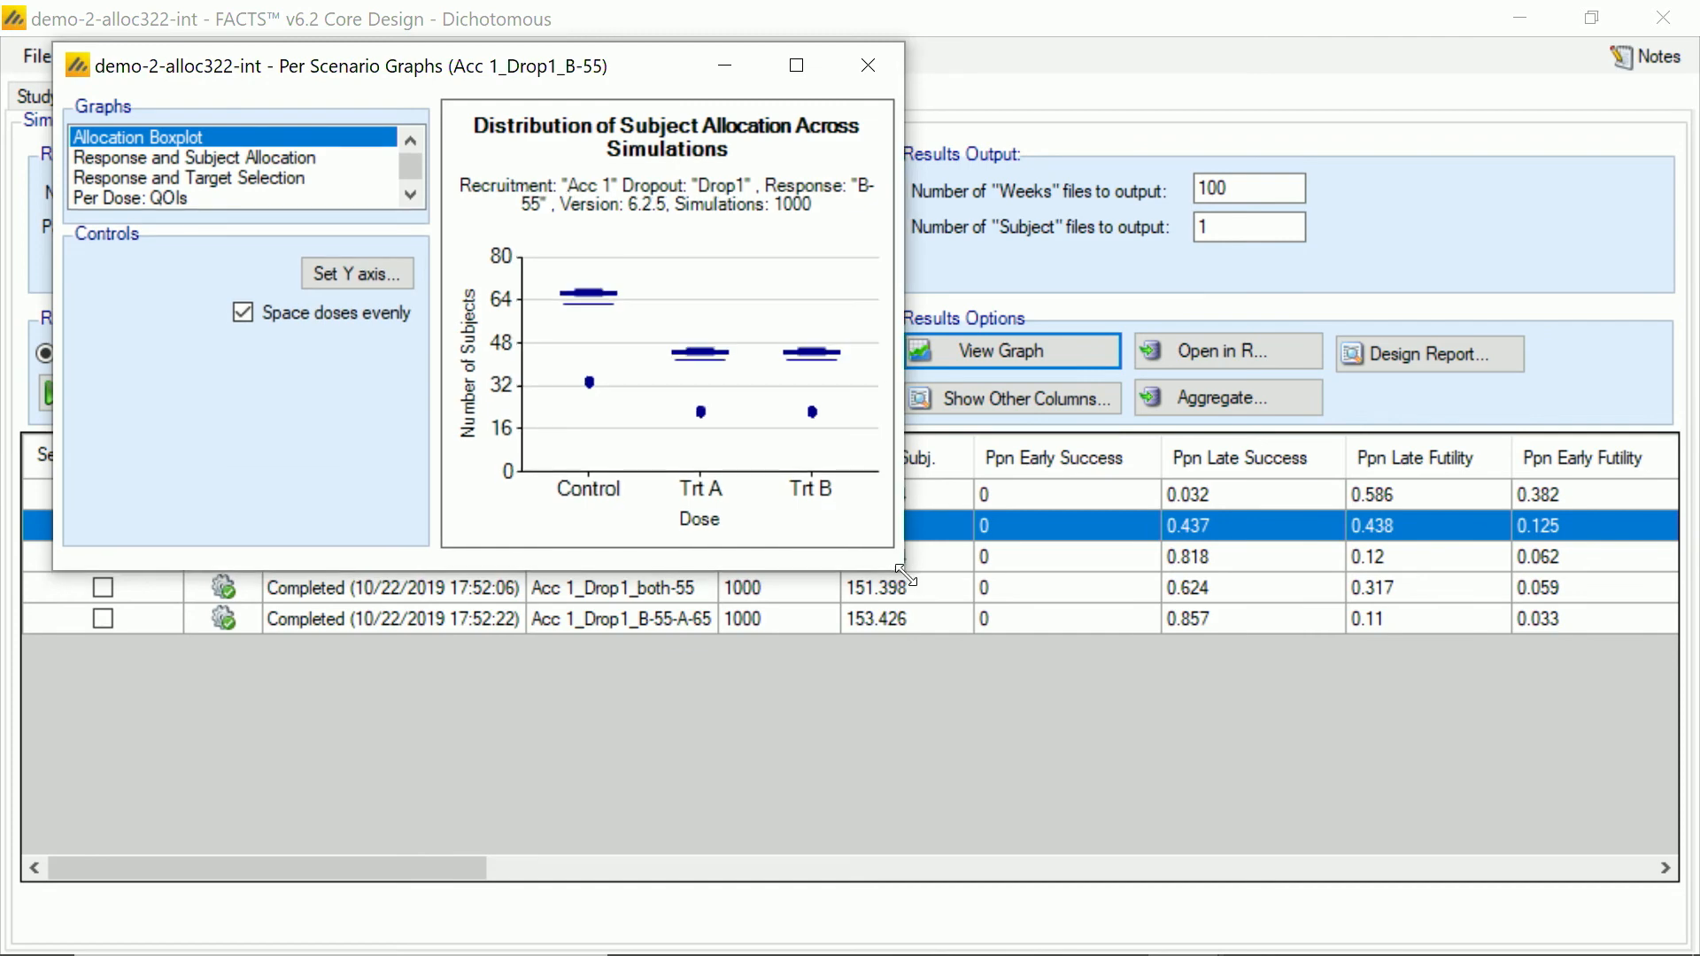
left_click_drag(905, 572, 1315, 881)
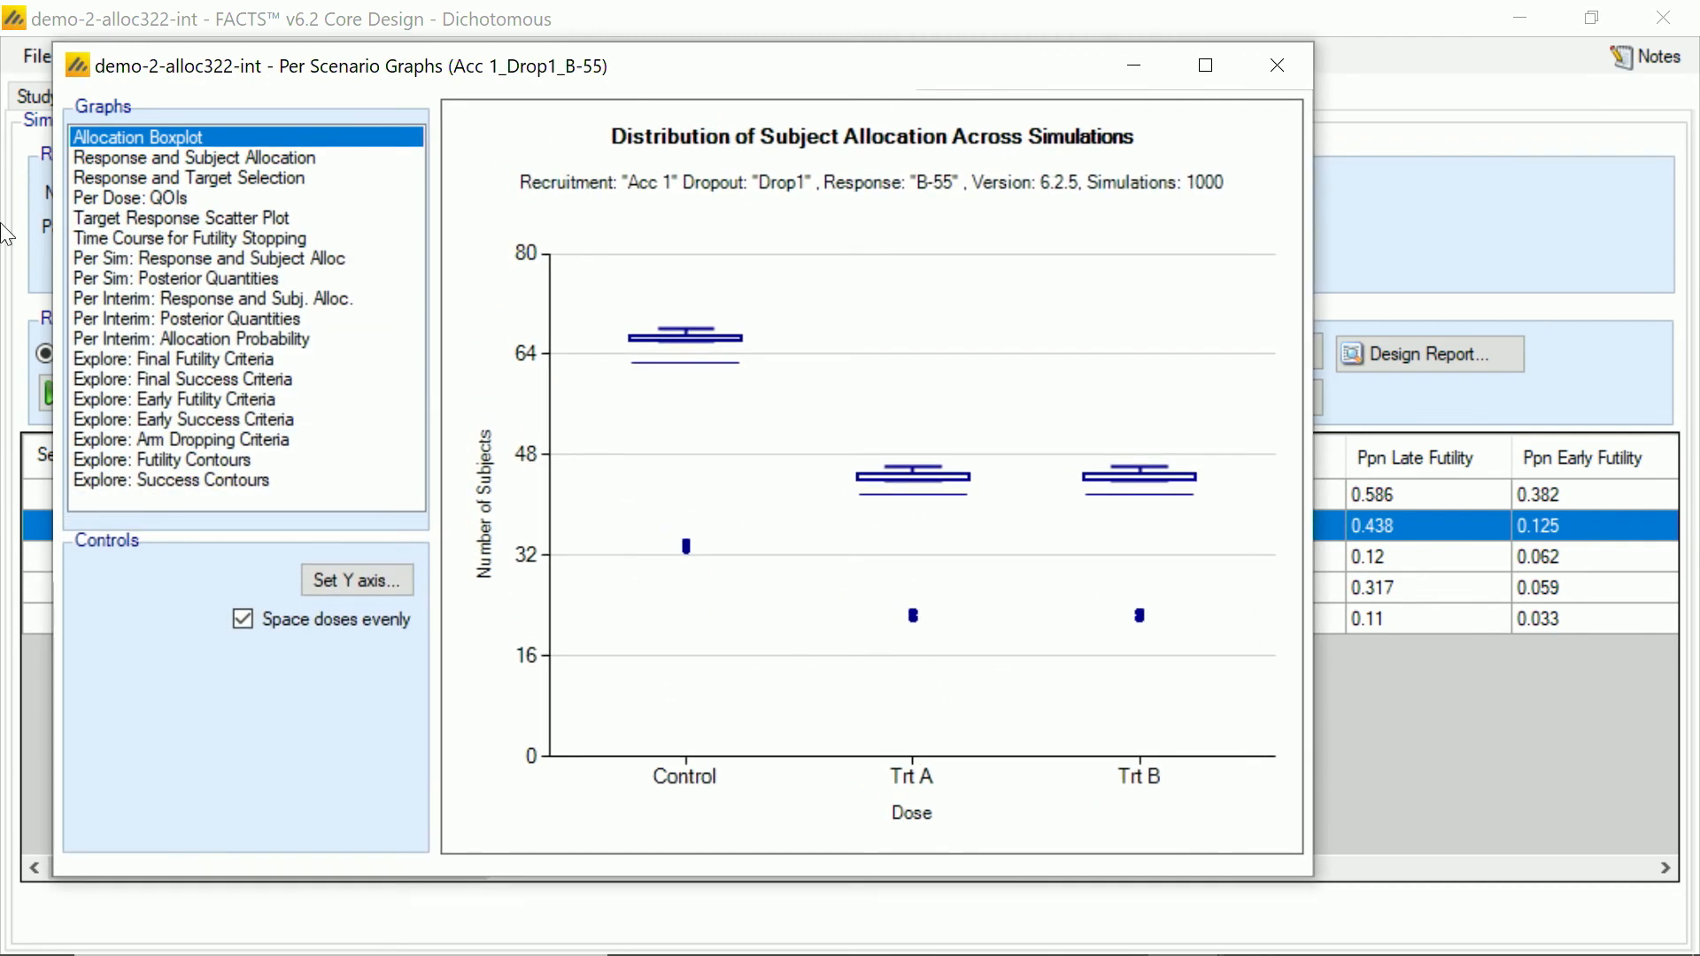
Step: Show the Per Sim: Posterior Quantities graph with the p-value; LOCF; Bonferroni quantity
left_click(249, 274)
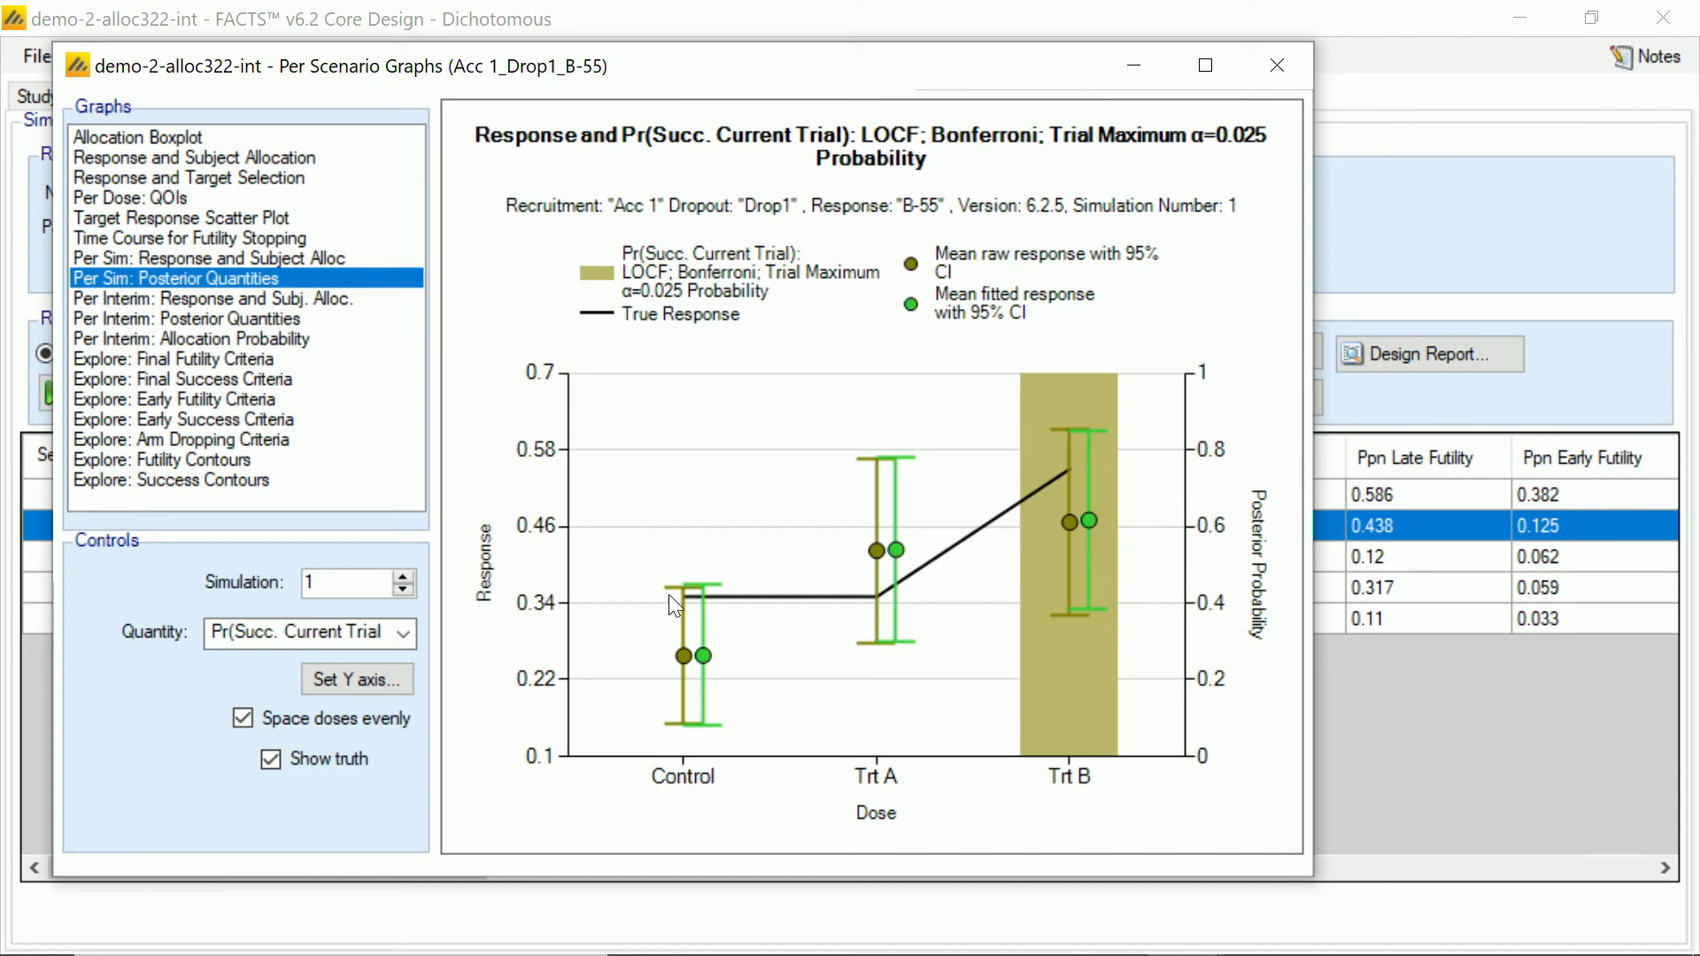
left_click(400, 637)
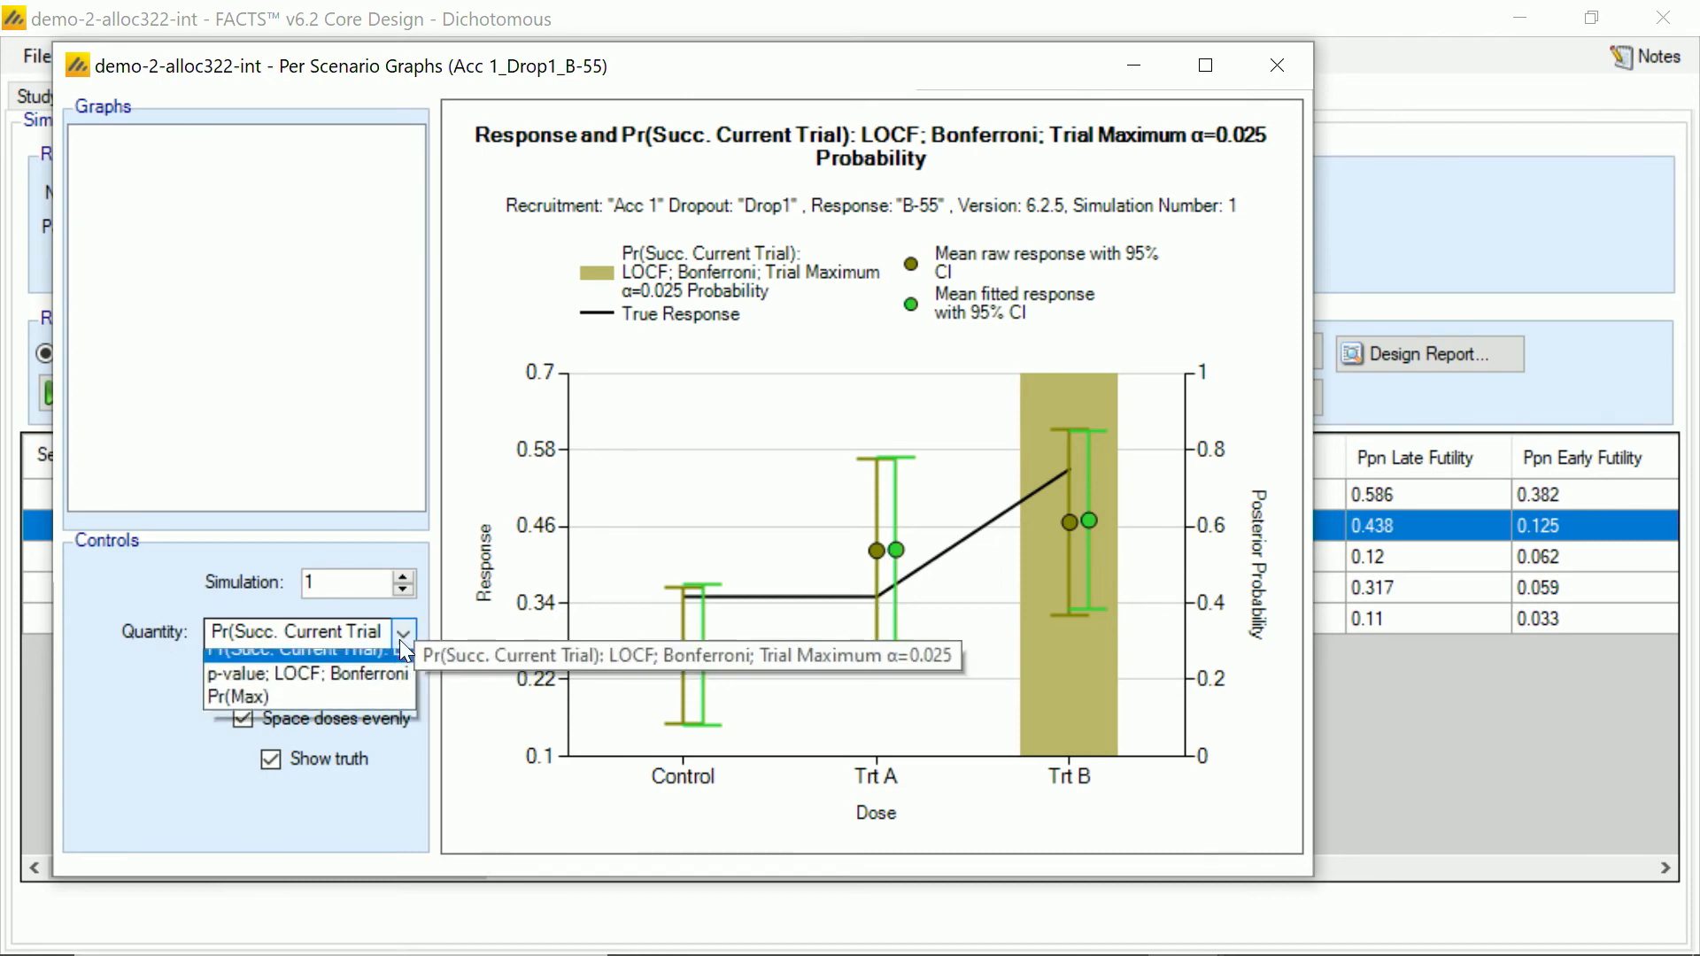
left_click(339, 689)
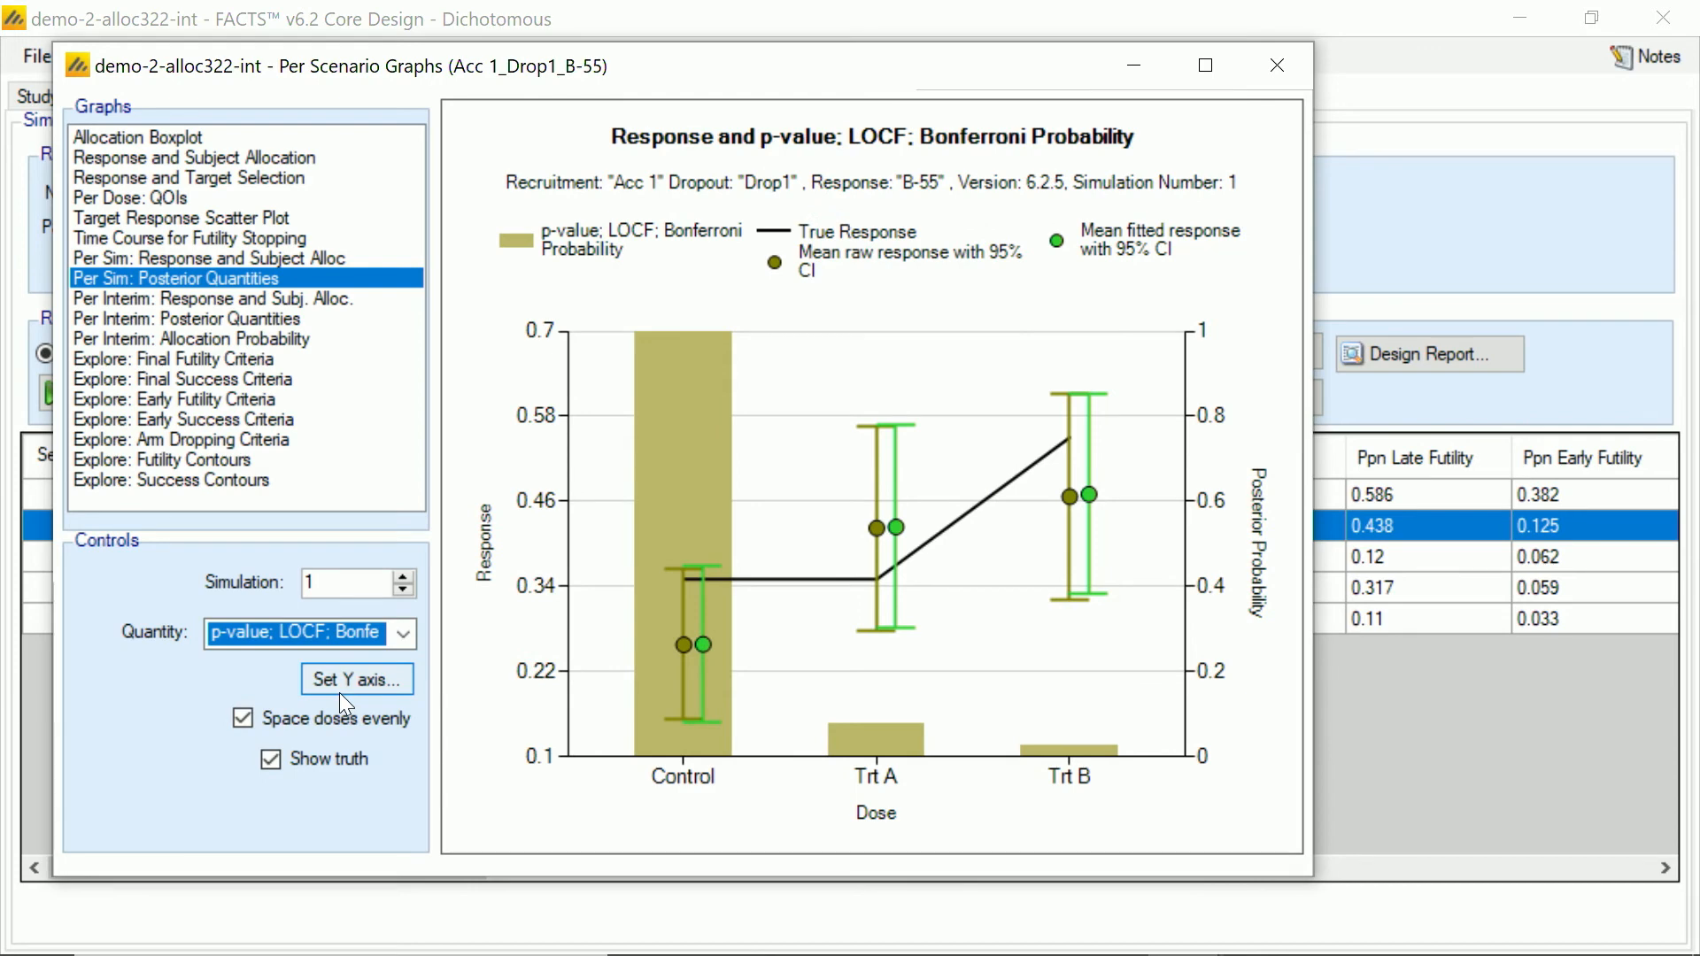
Step: View the p-value graph for simulation 2 and its neighbouring simulations, and close the graph window
left_click(357, 580)
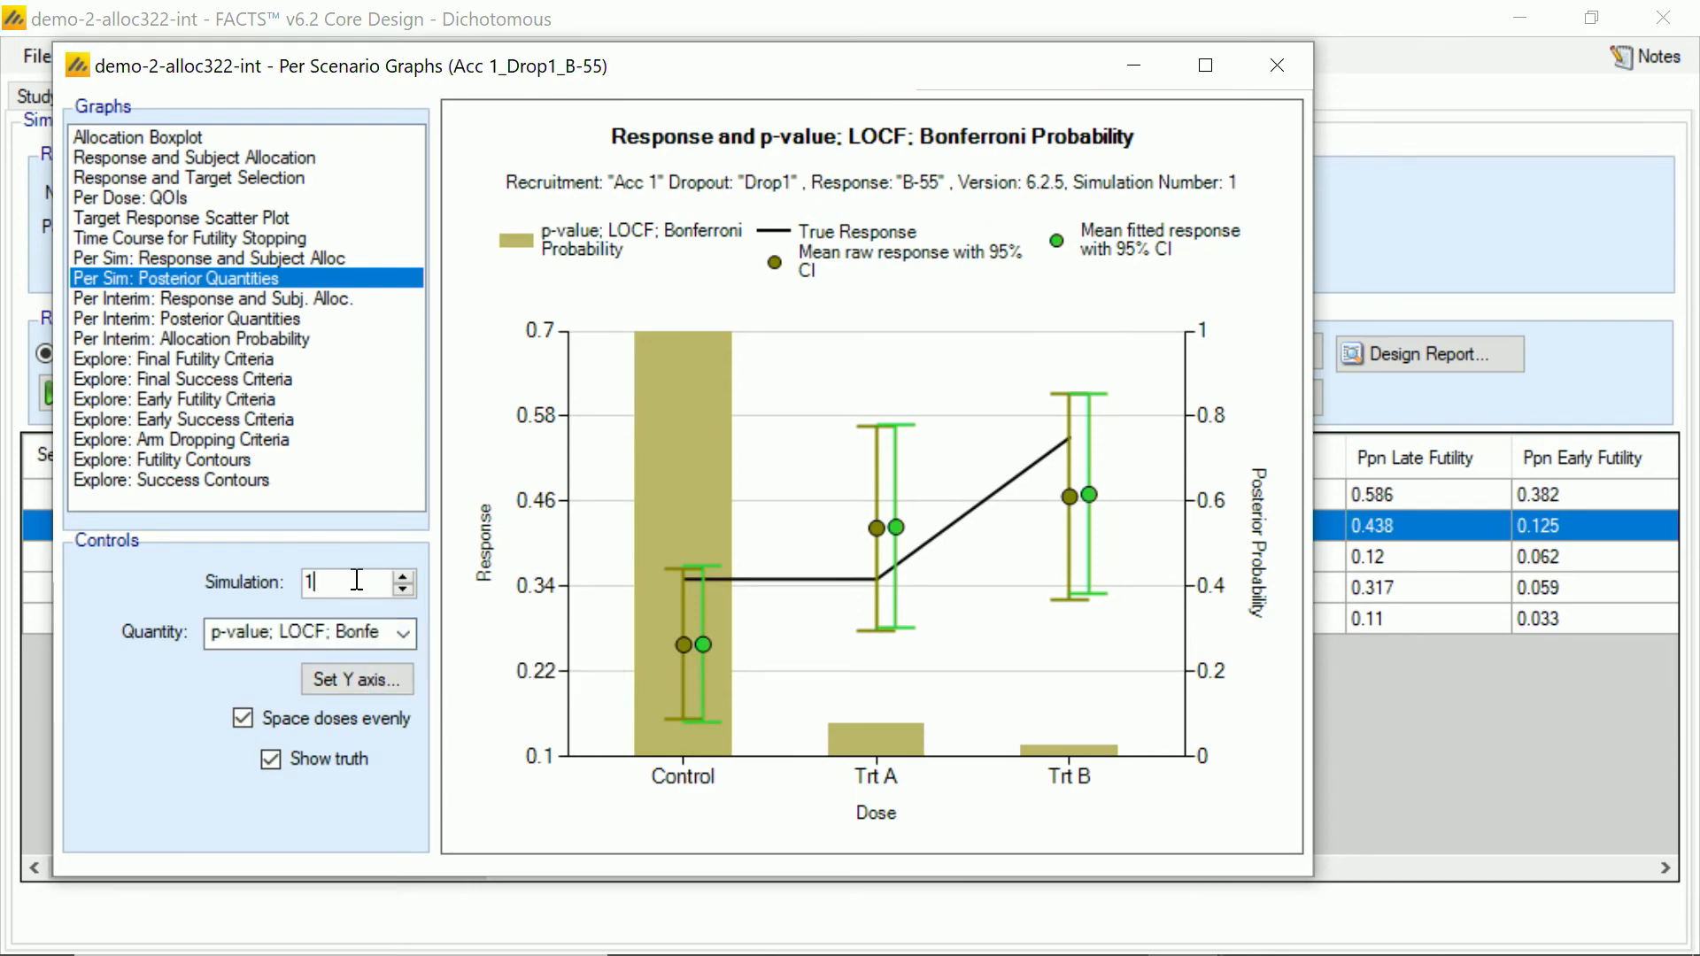
key("BackSpace")
type("2")
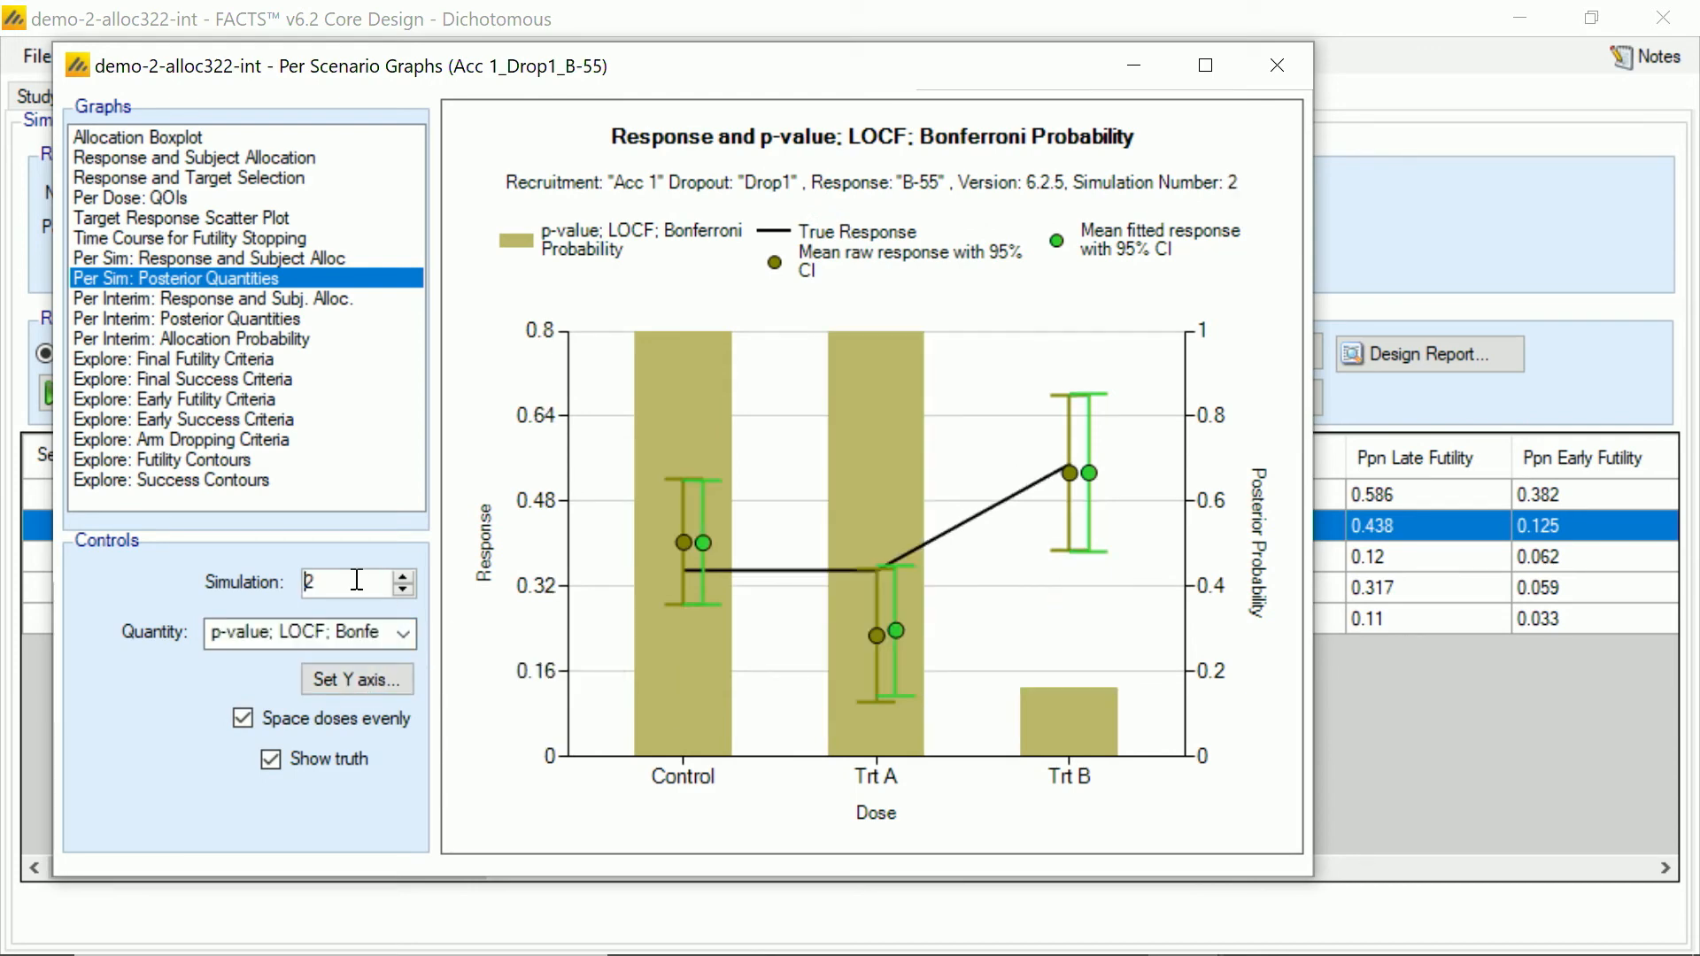
key("Up")
key("Down")
left_click(1277, 65)
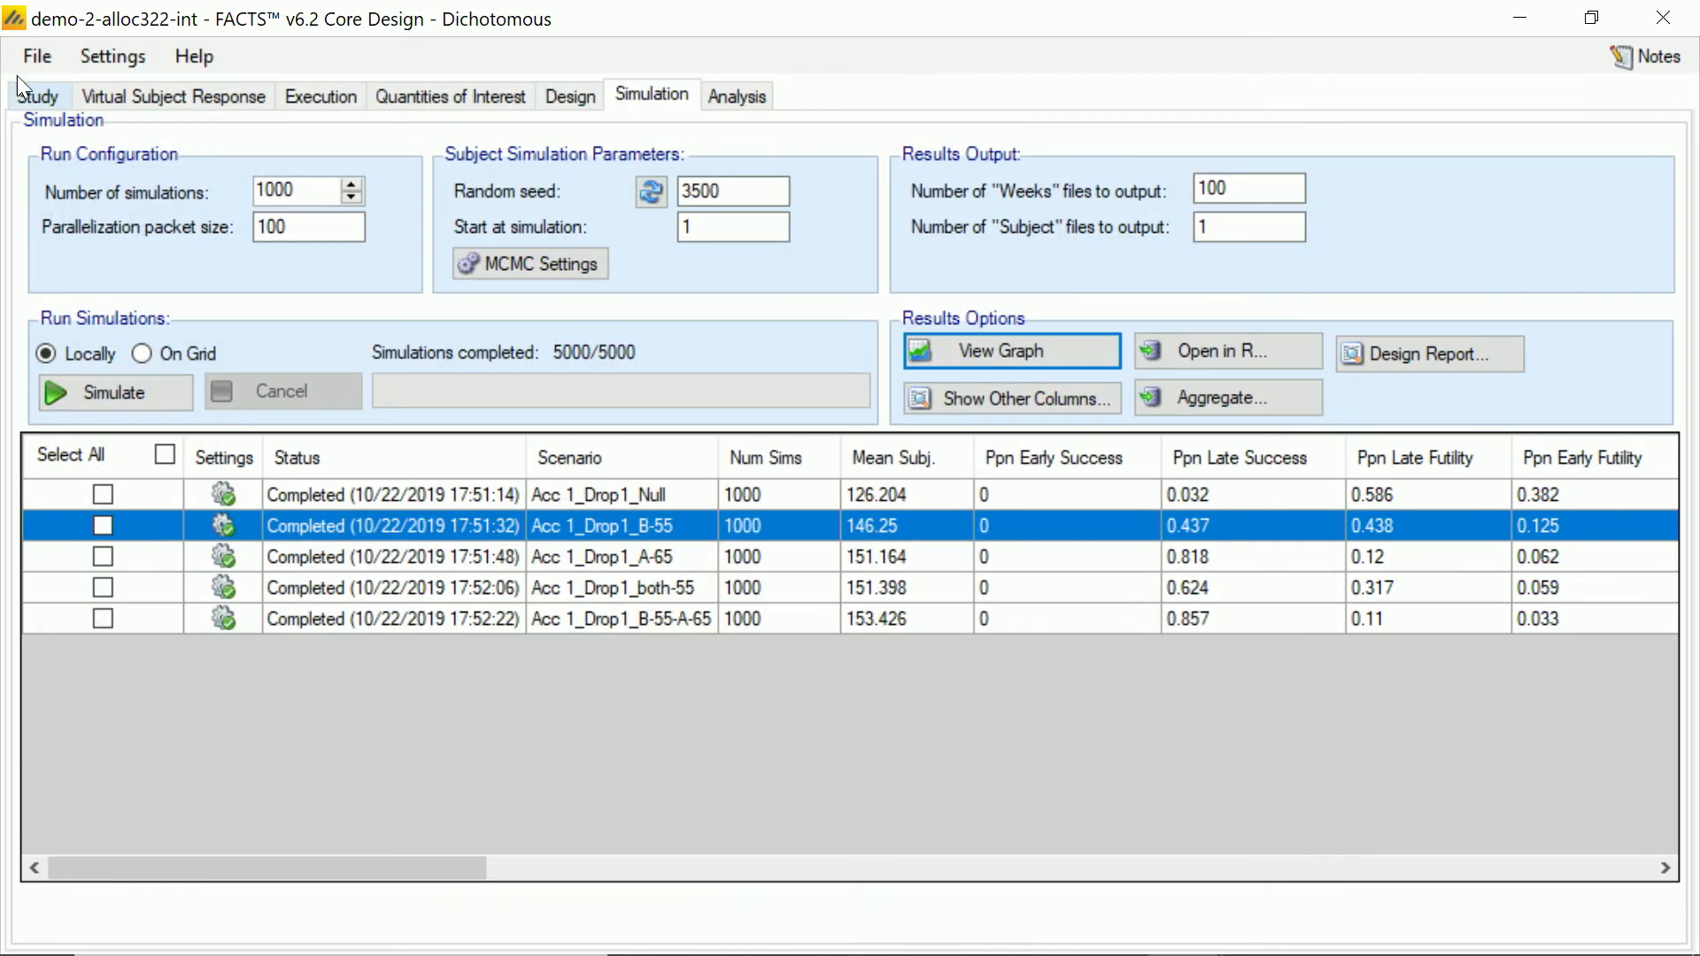
Step: Save the design as a new file named demo-2-alloc322-int-armdrop.facts
left_click(39, 57)
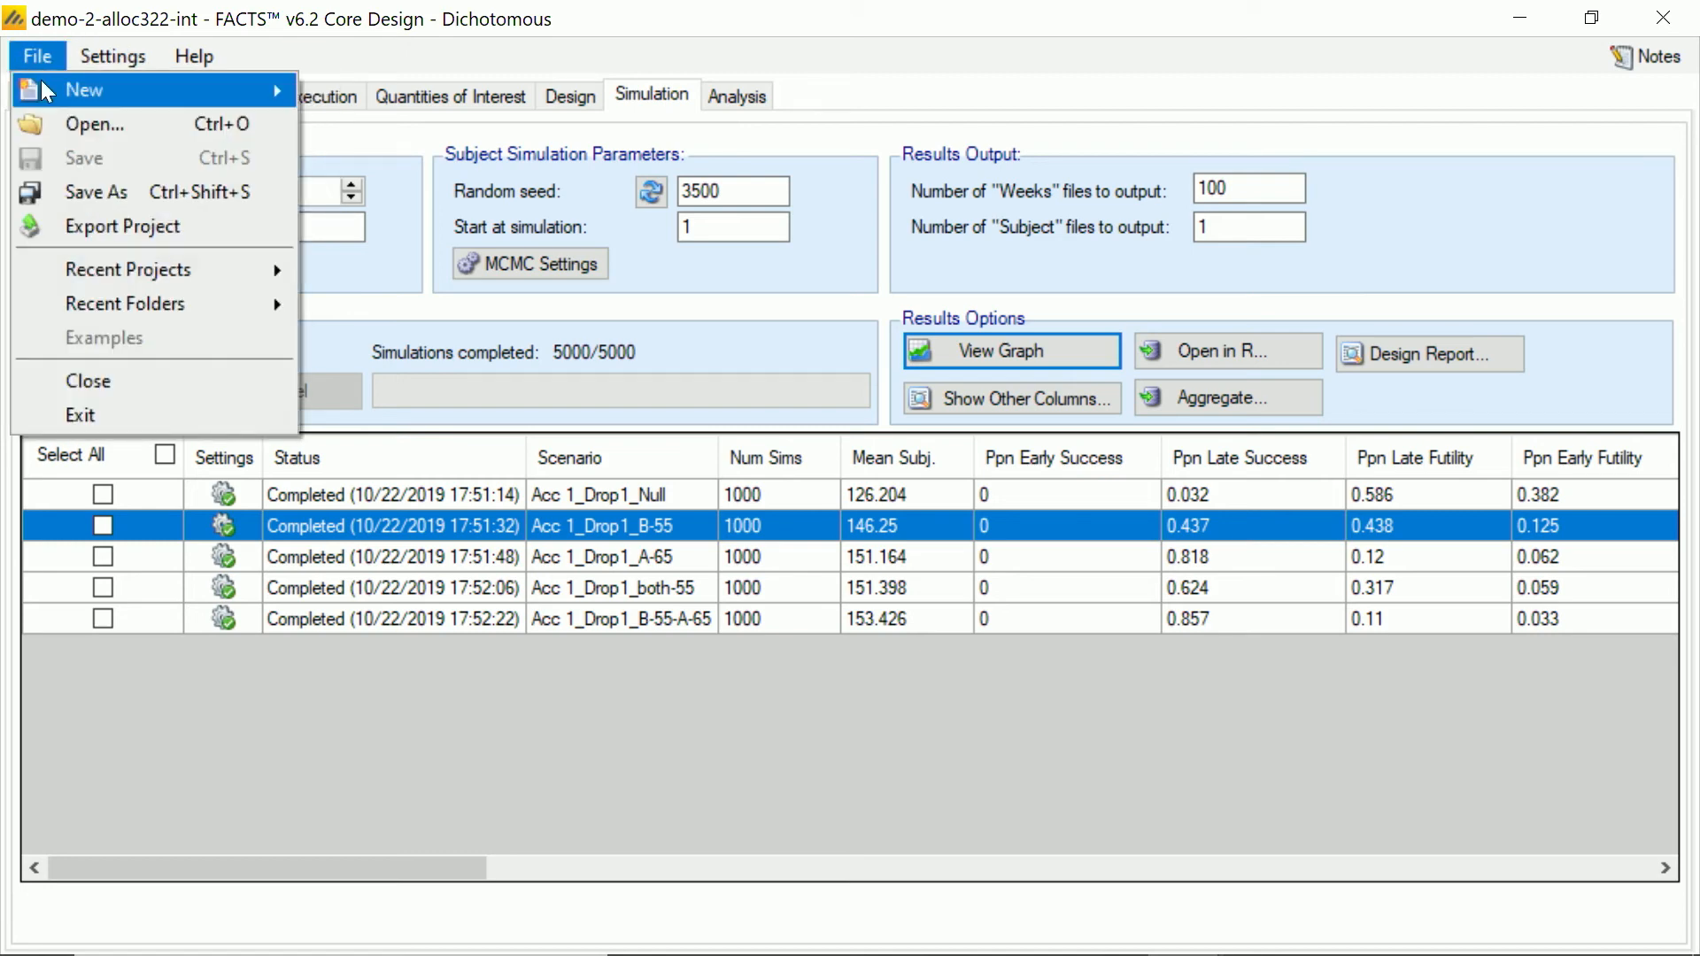
left_click(92, 186)
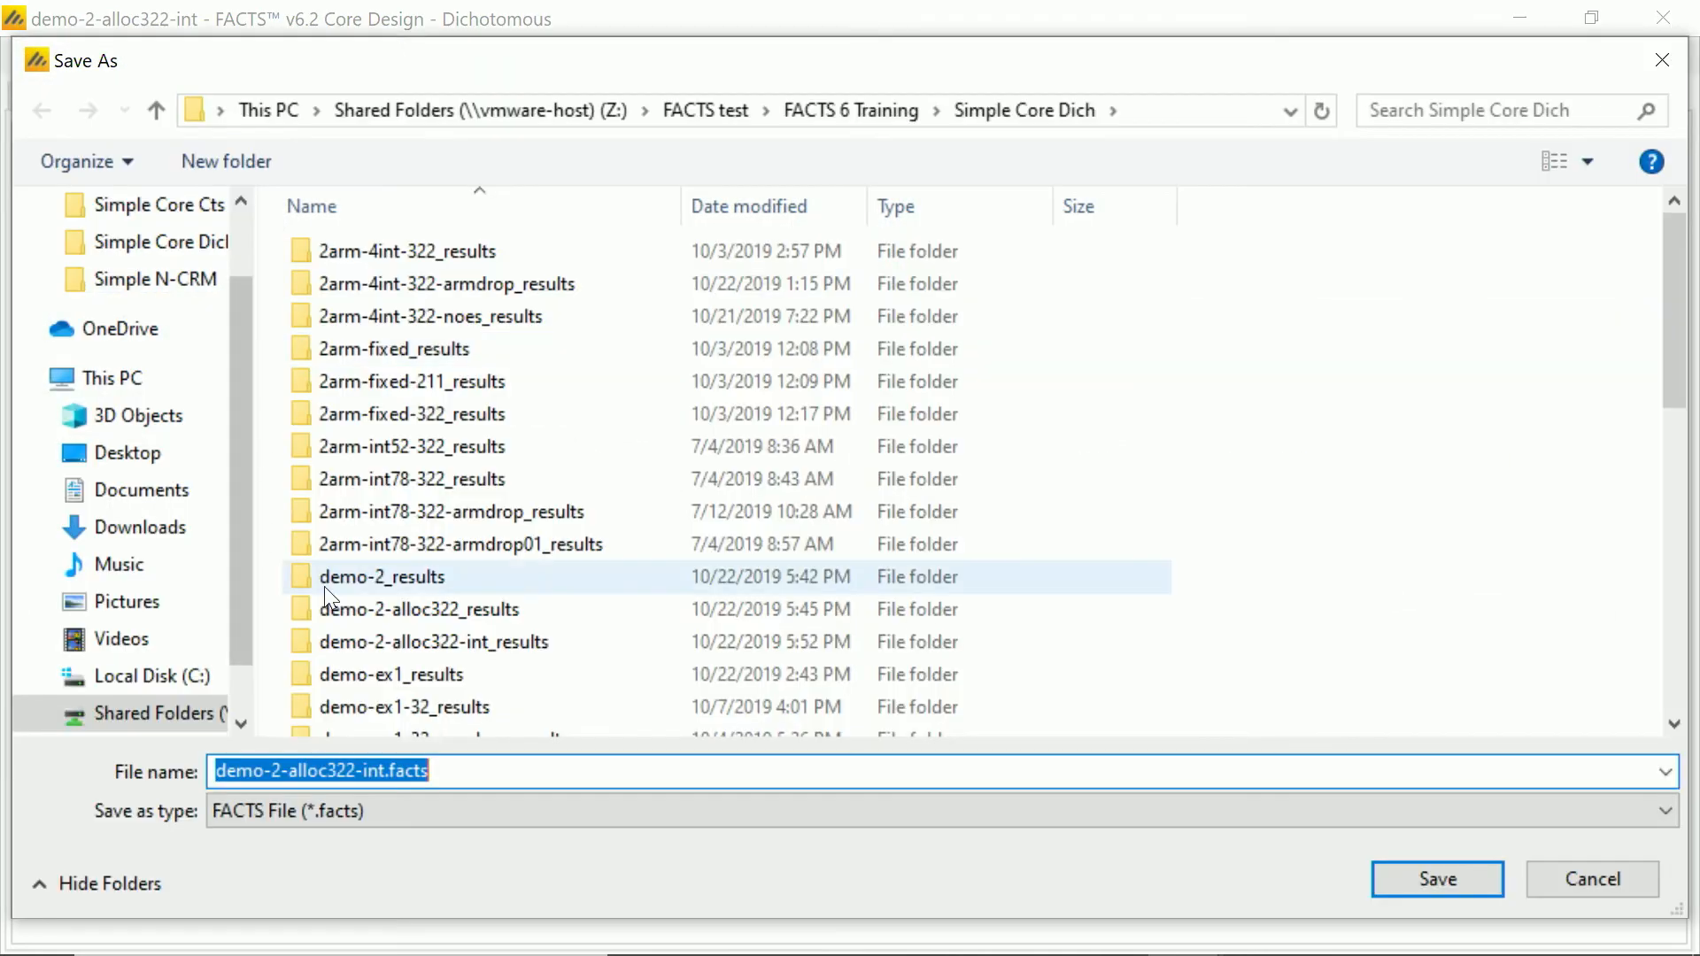
left_click(385, 773)
type("-ar")
type("mdrop")
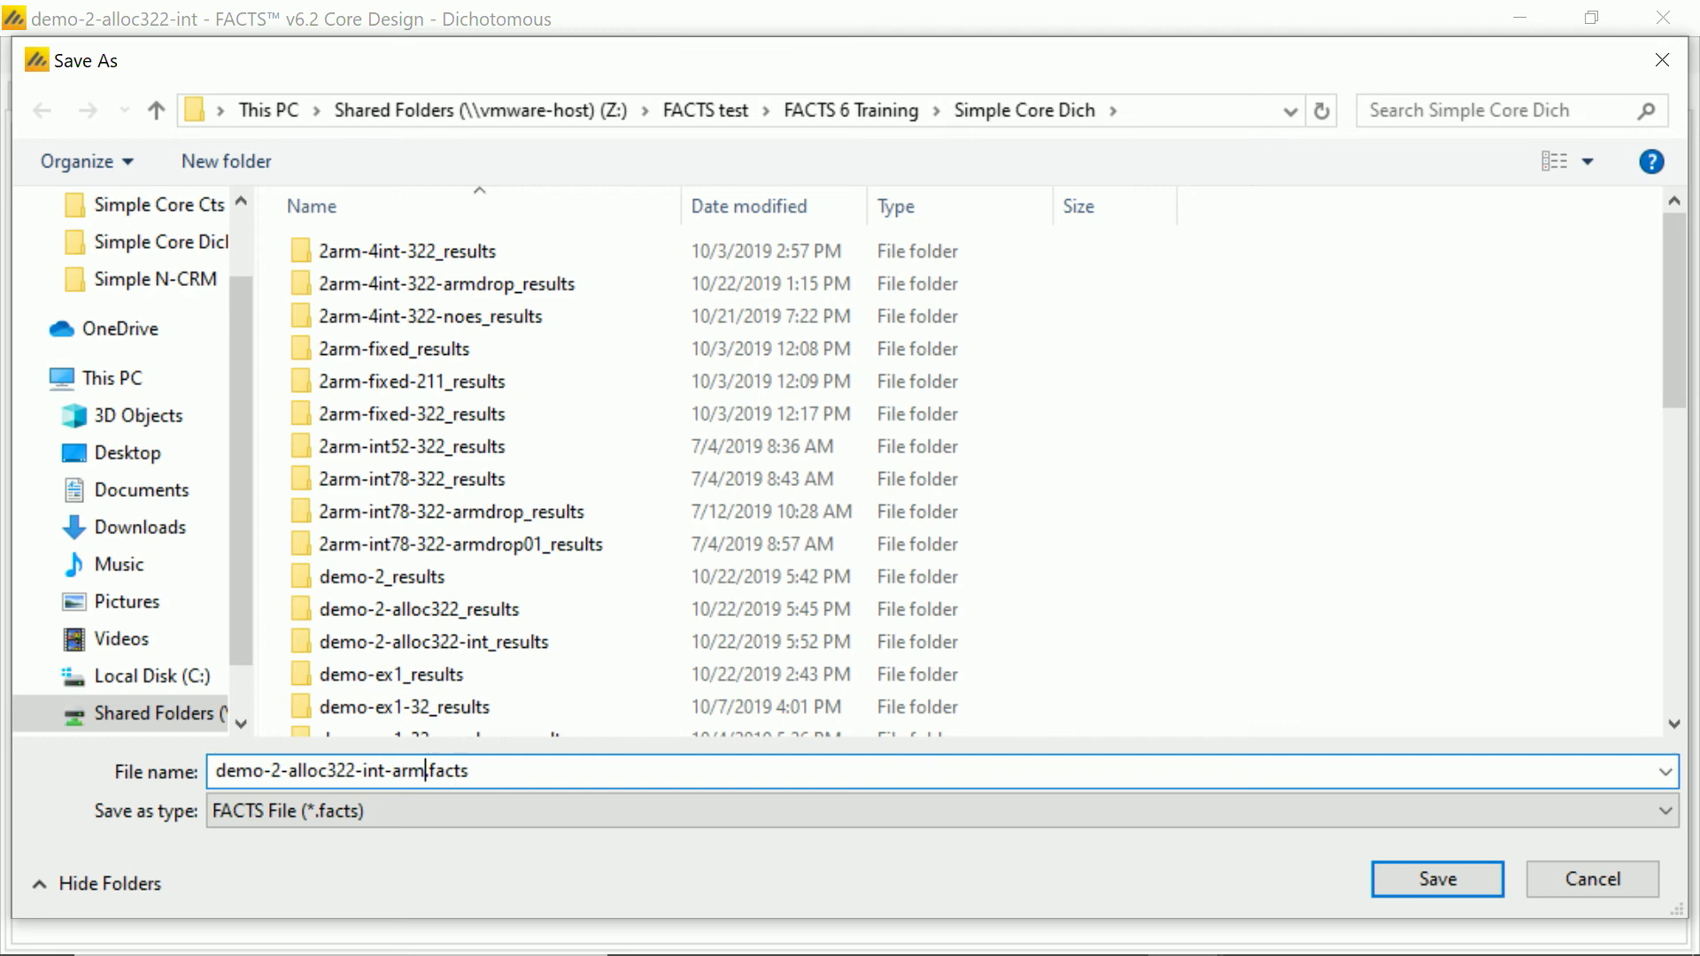
key("Return")
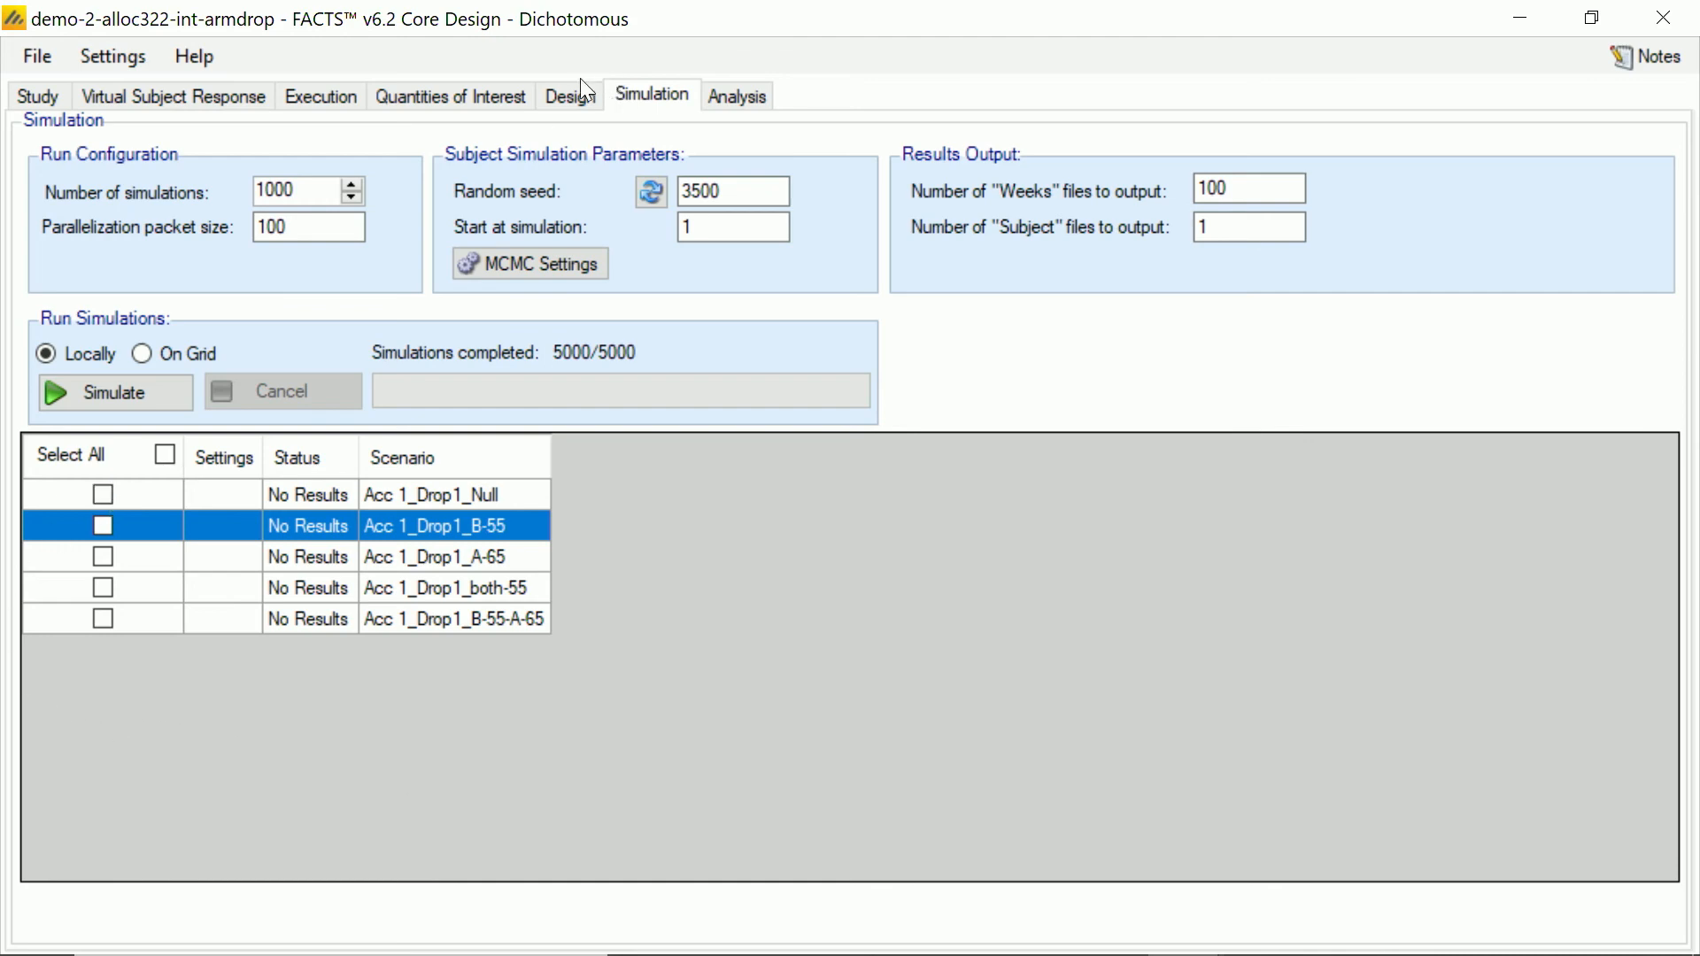
Step: Review the interim timing and Interim 1 futility criteria, and change the allocation method to Arm Dropping
left_click(572, 99)
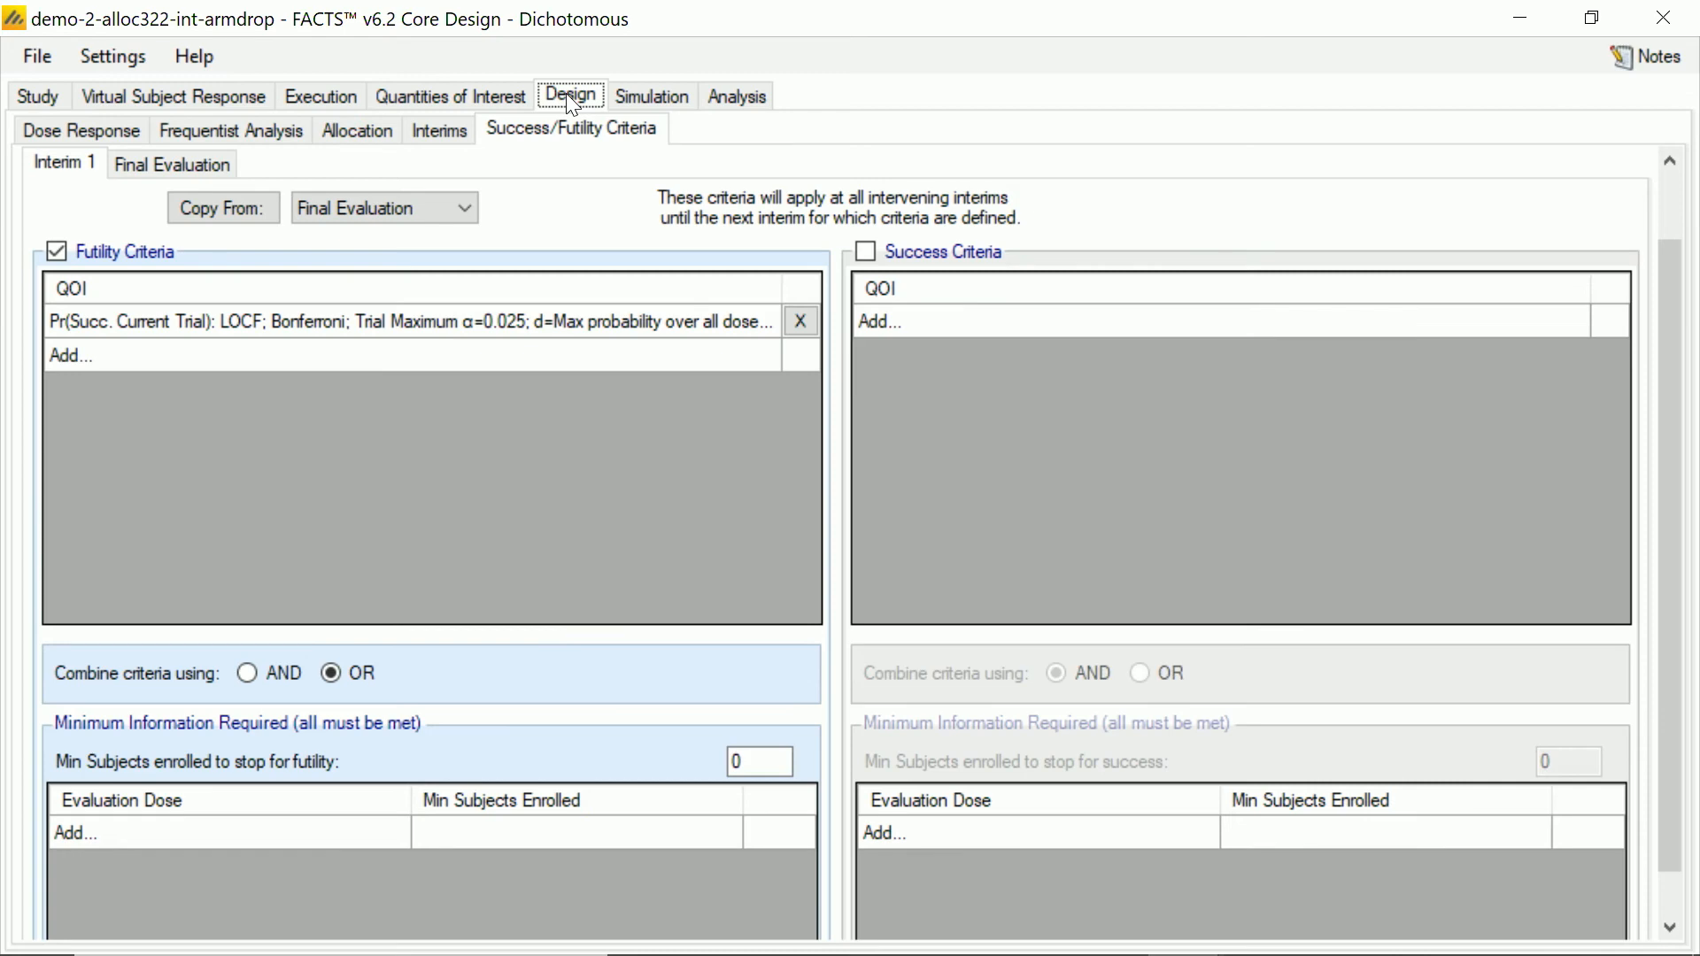
left_click(439, 131)
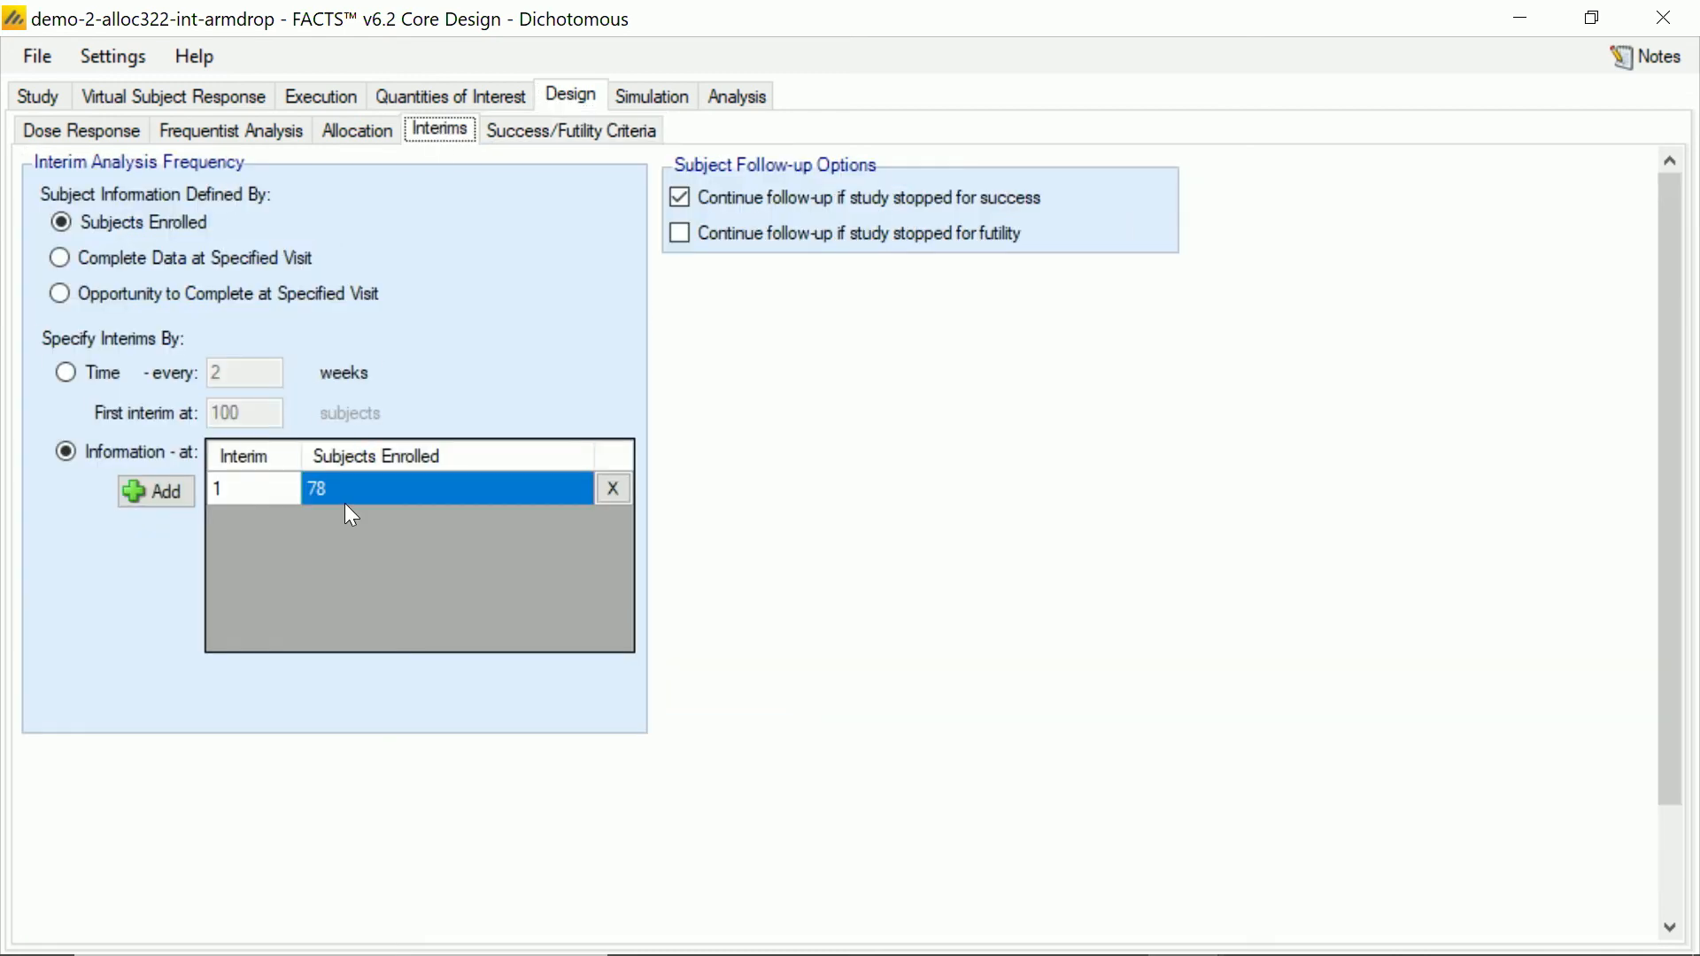
left_click(598, 133)
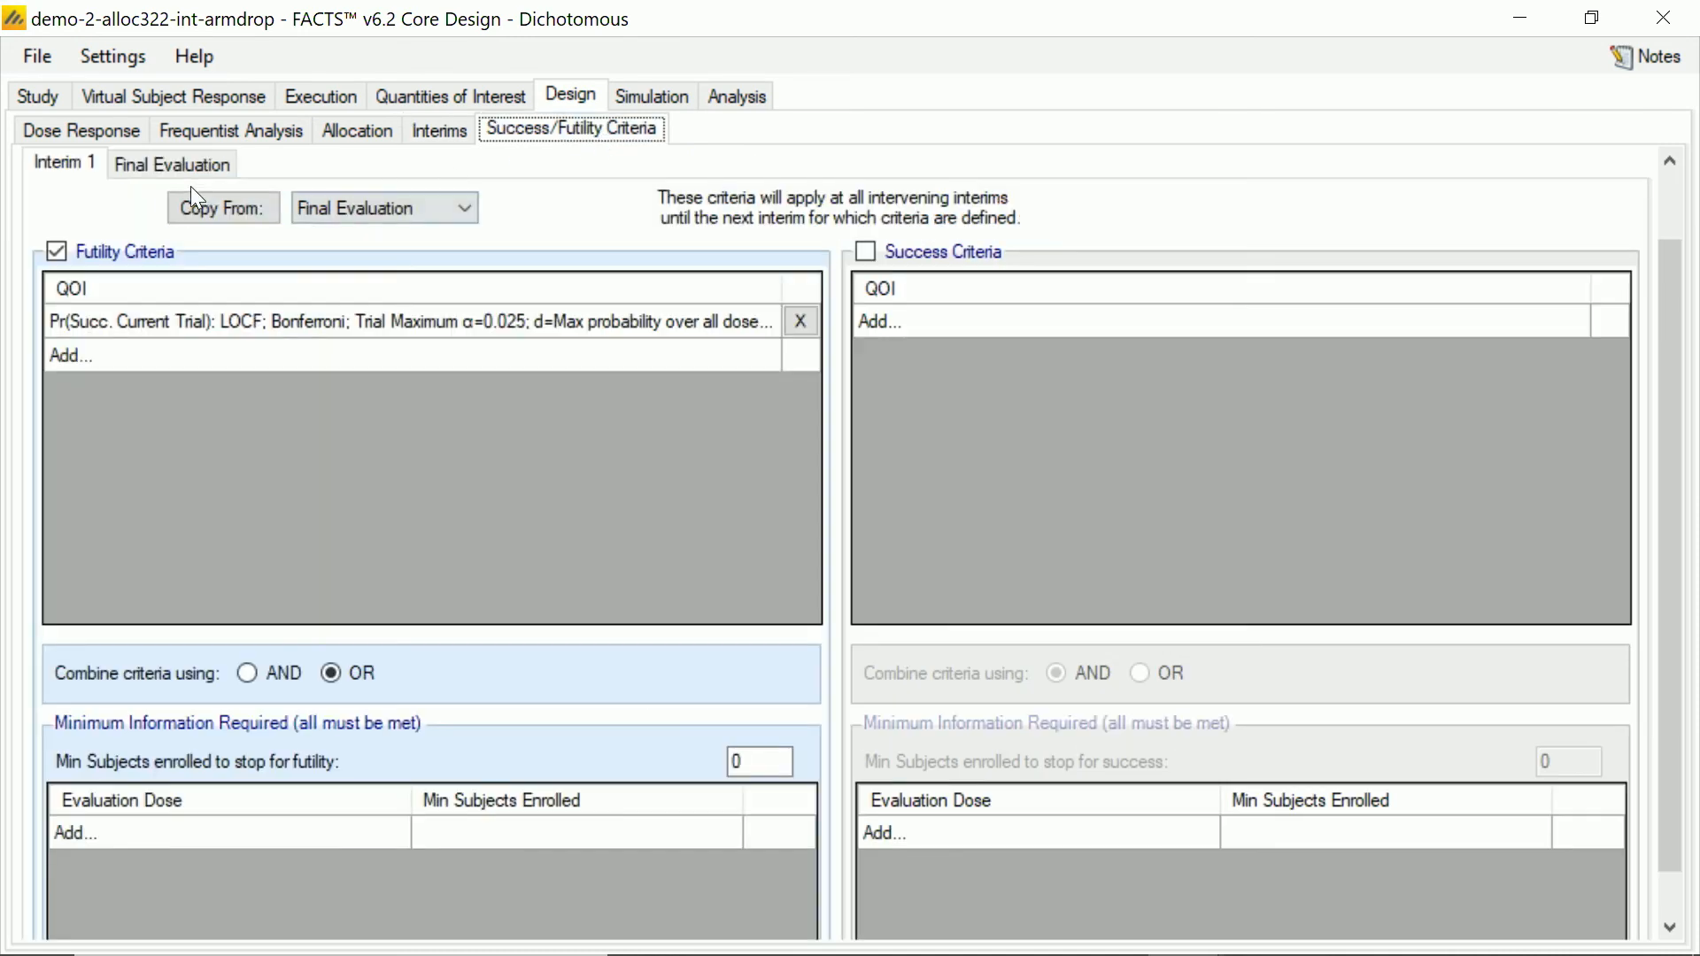
left_click(372, 131)
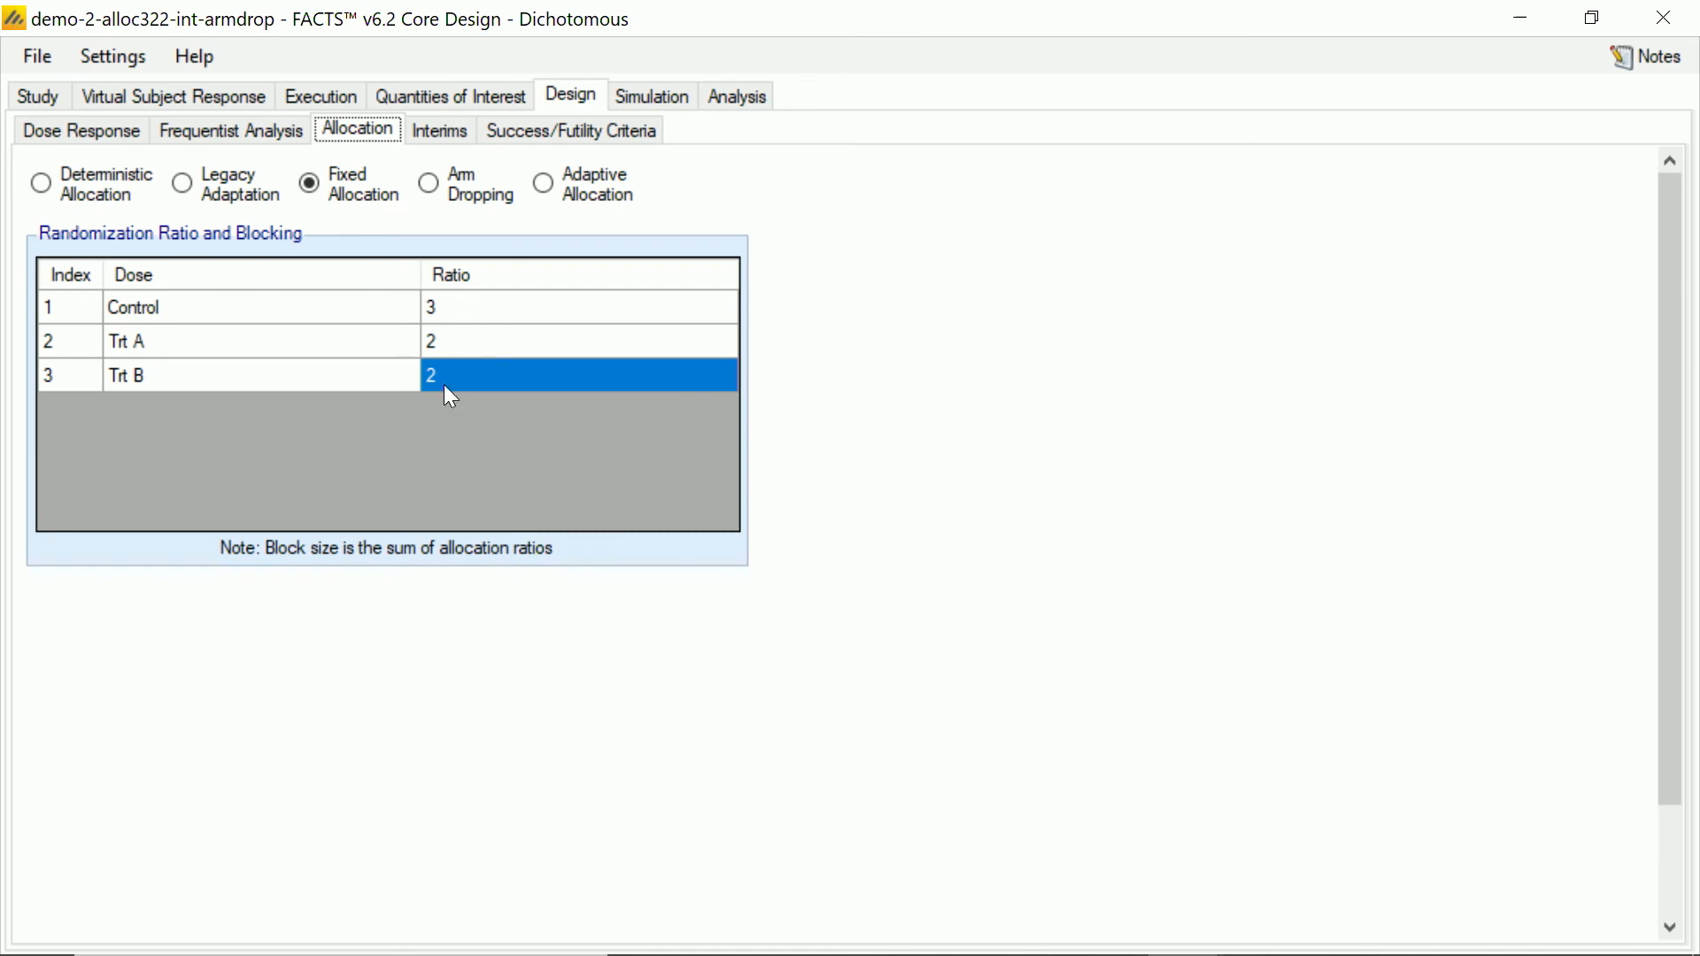
left_click(463, 194)
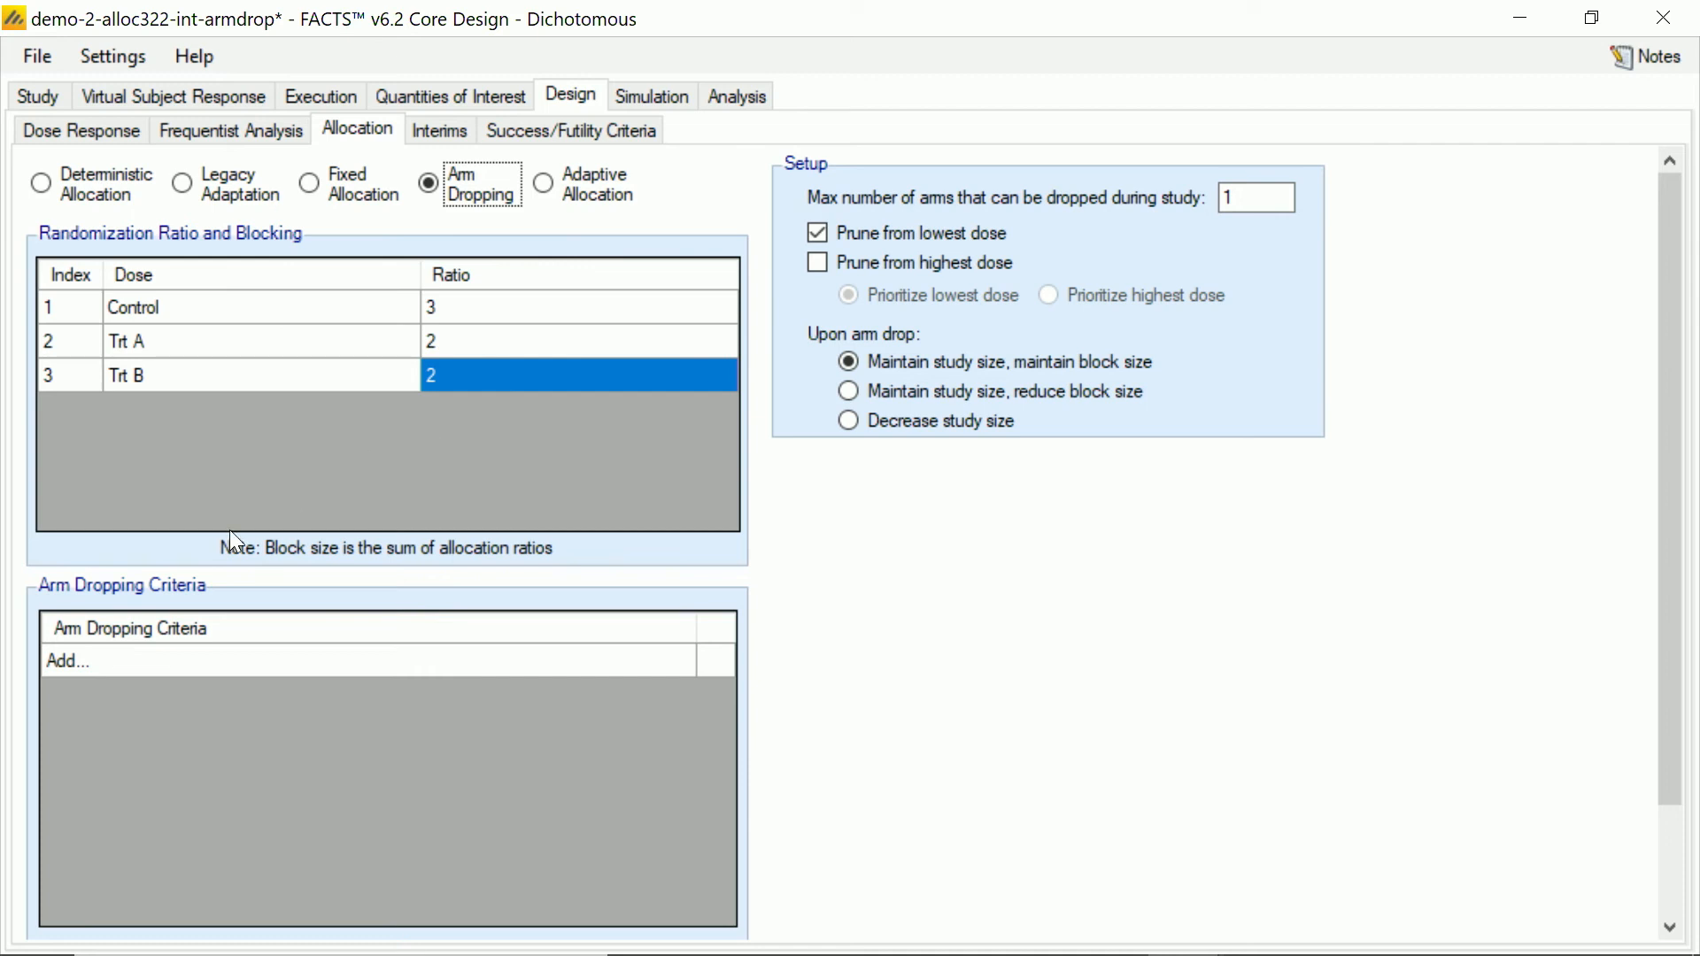
Step: Add an arm dropping criterion of Current Trial predictive probability of success < 0.05, and disable pruning from the lowest dose
left_click(124, 661)
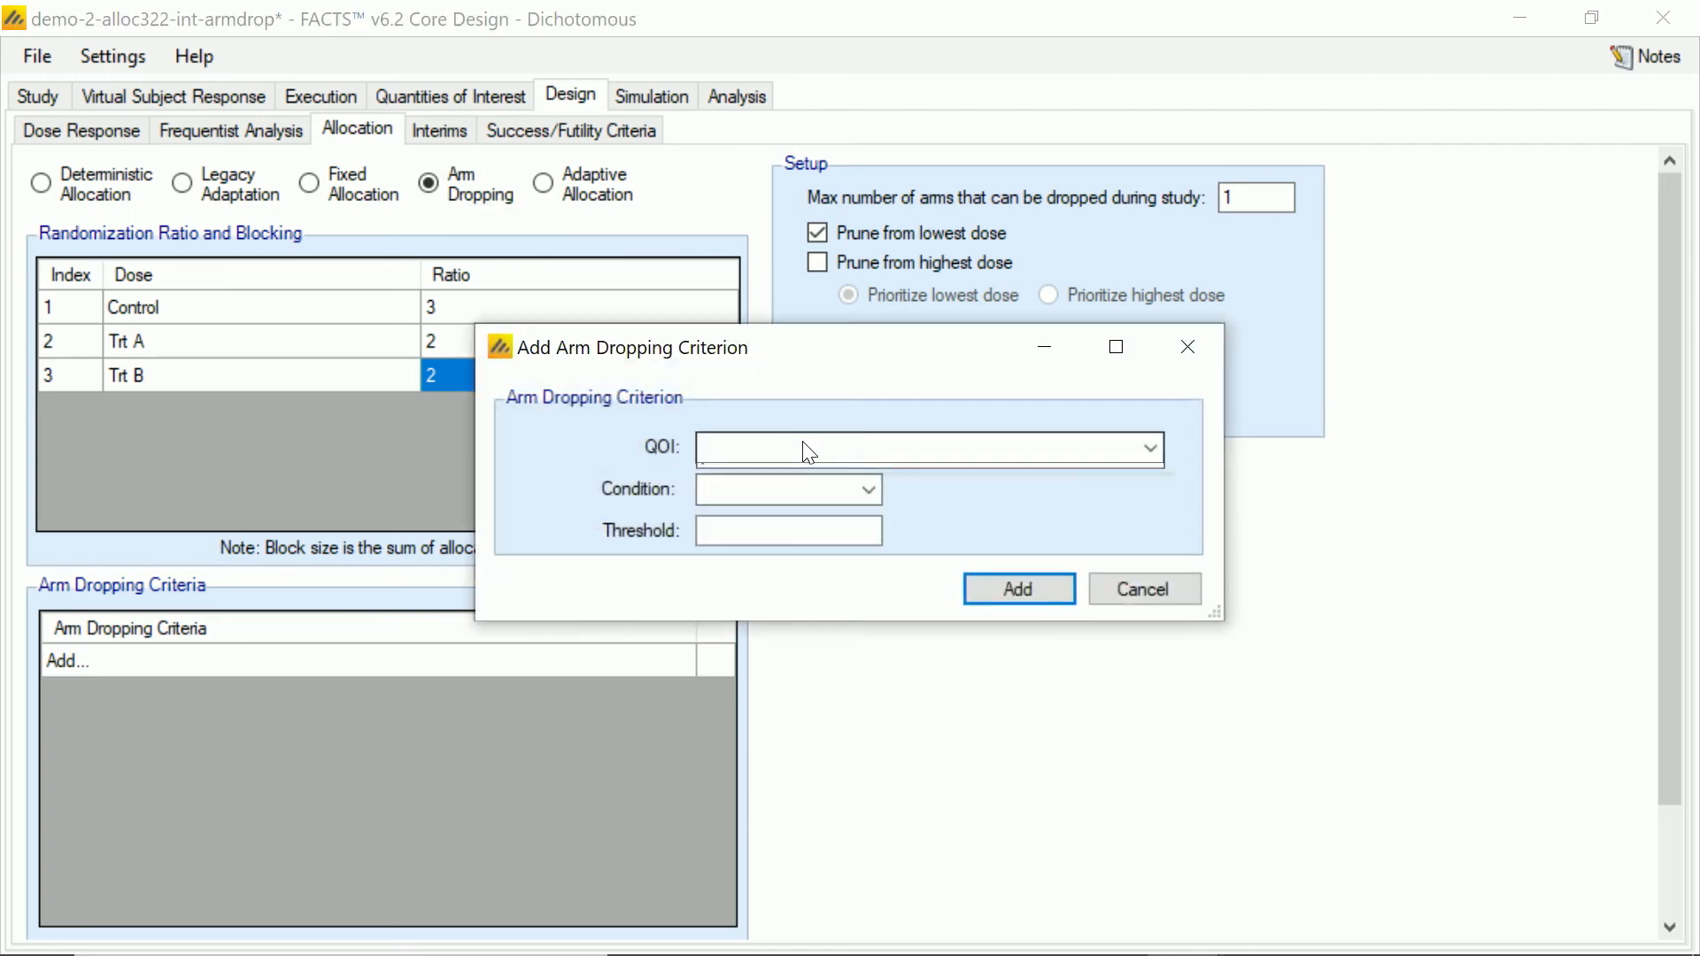
left_click(803, 445)
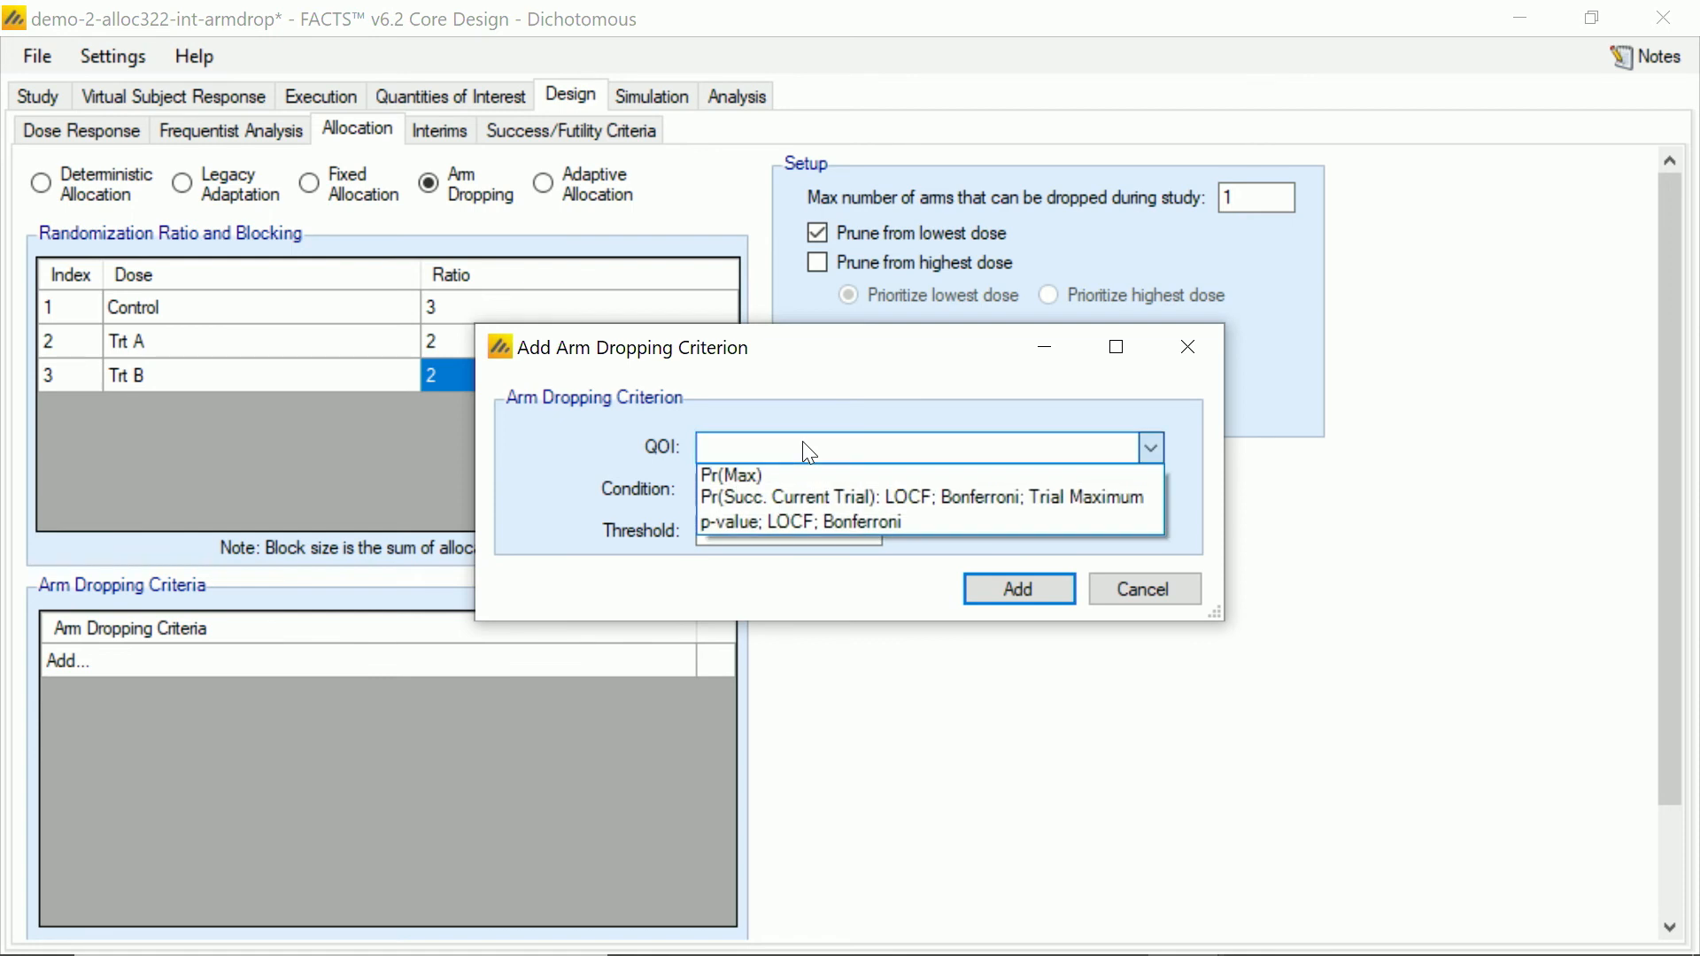
left_click(864, 496)
left_click(864, 493)
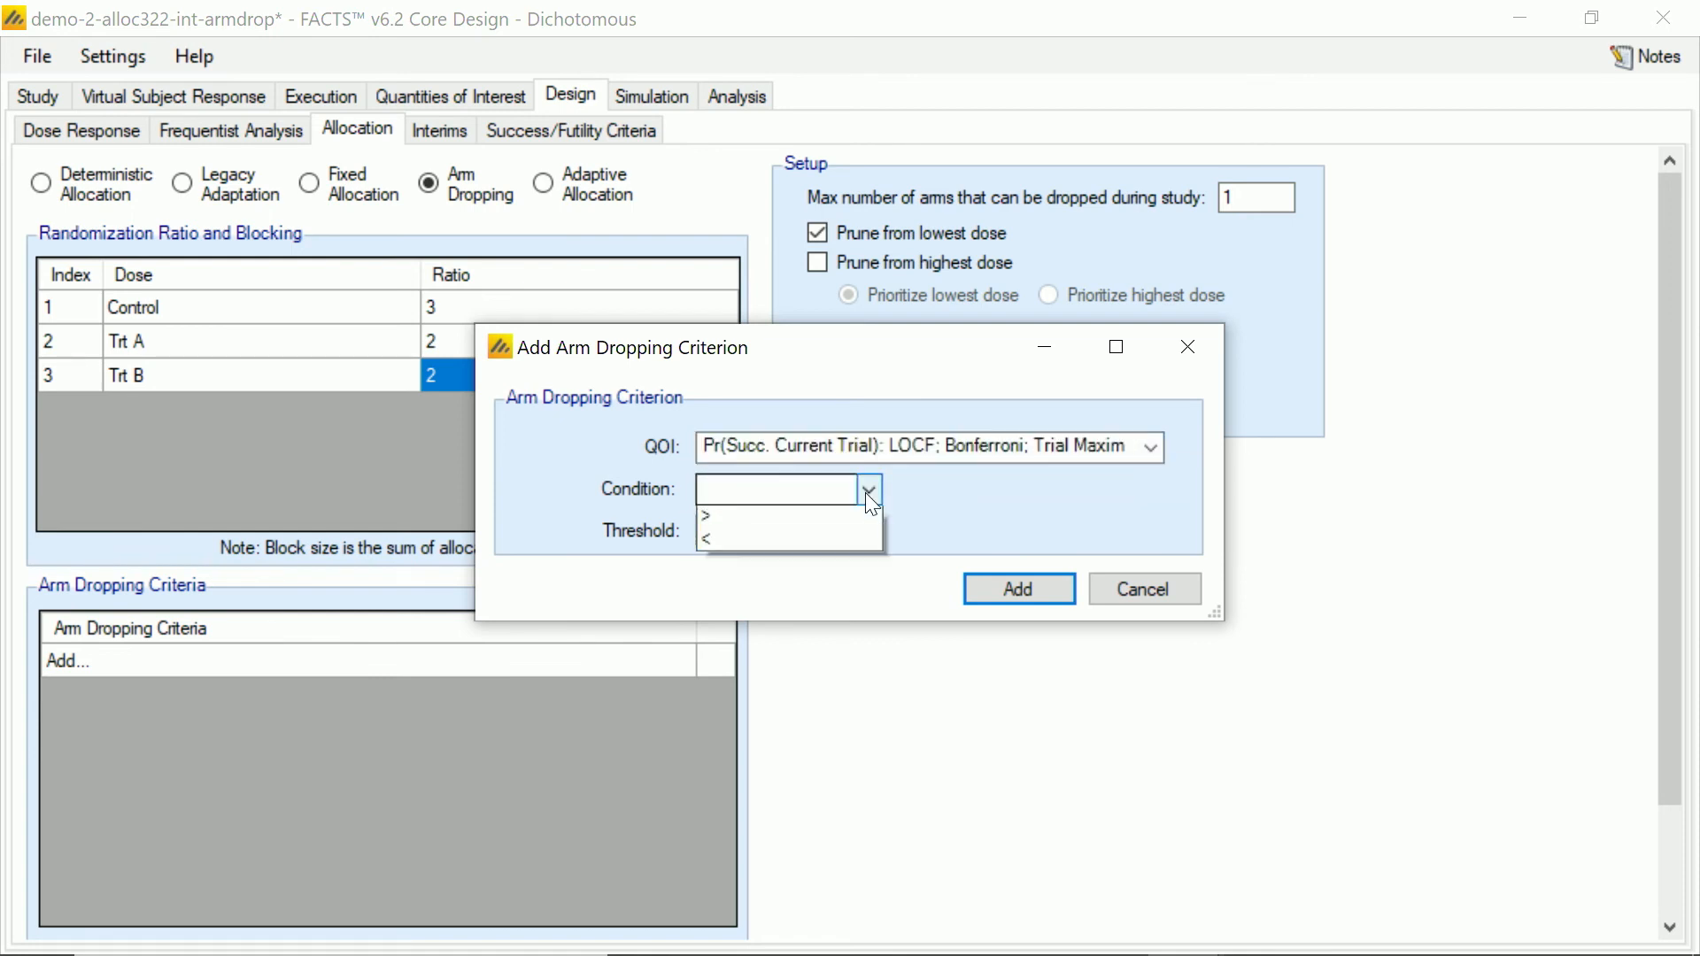
left_click(779, 534)
left_click(781, 529)
type("0.05")
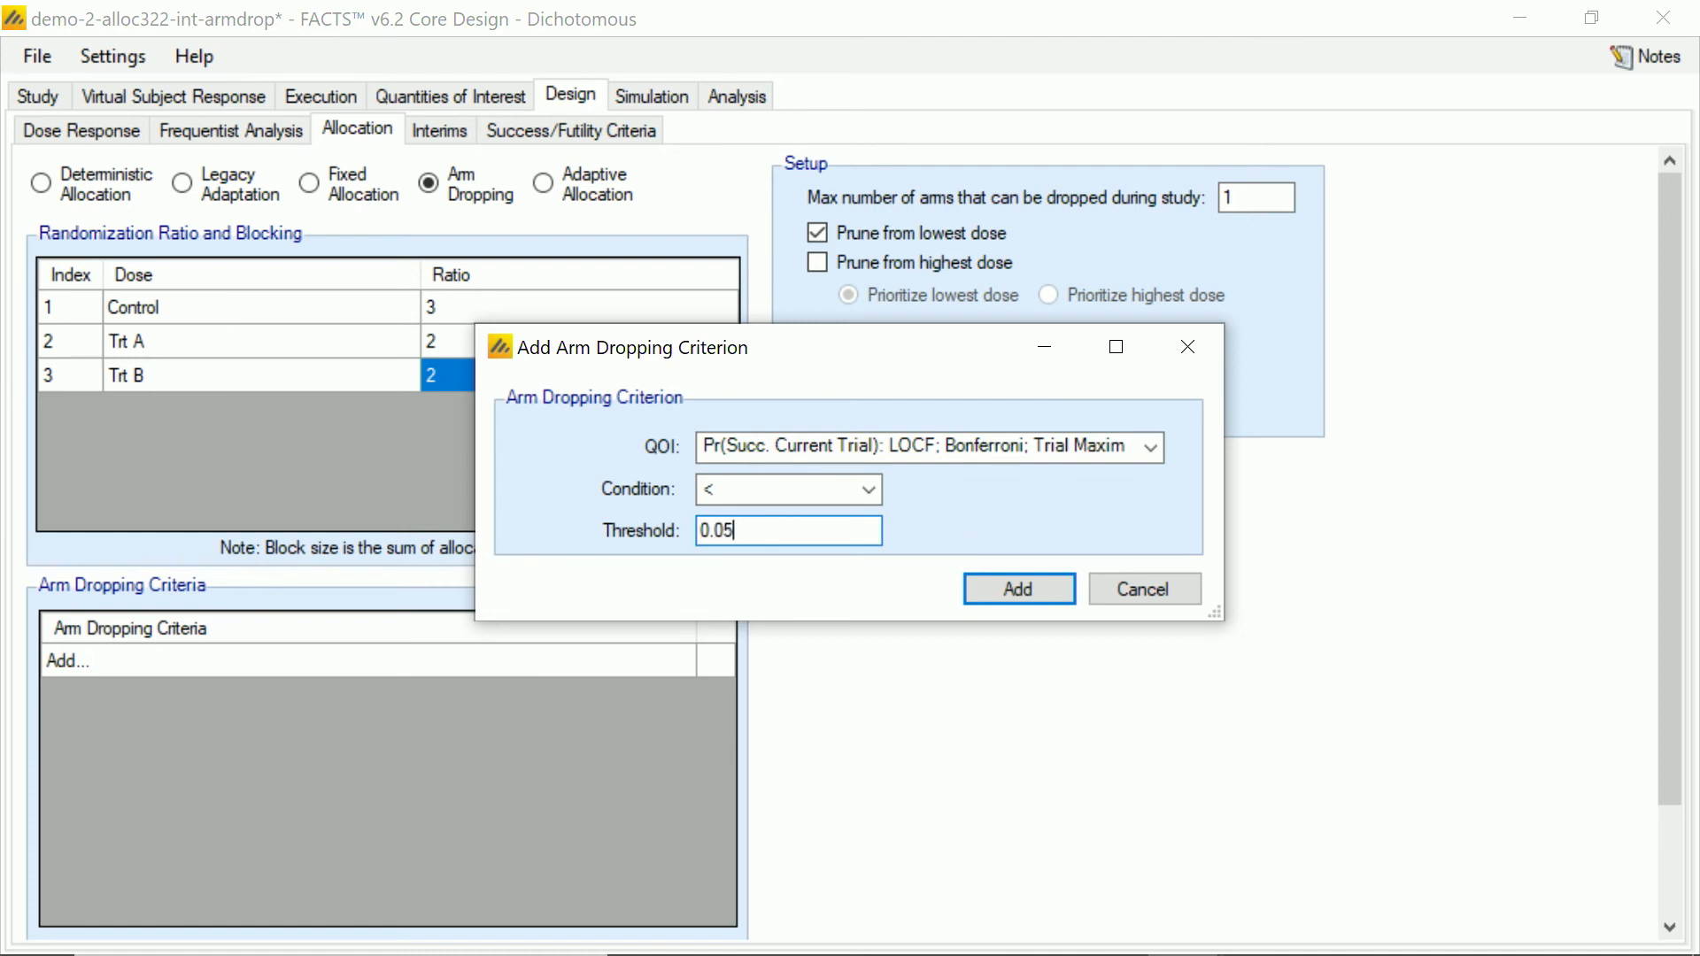
left_click(1039, 586)
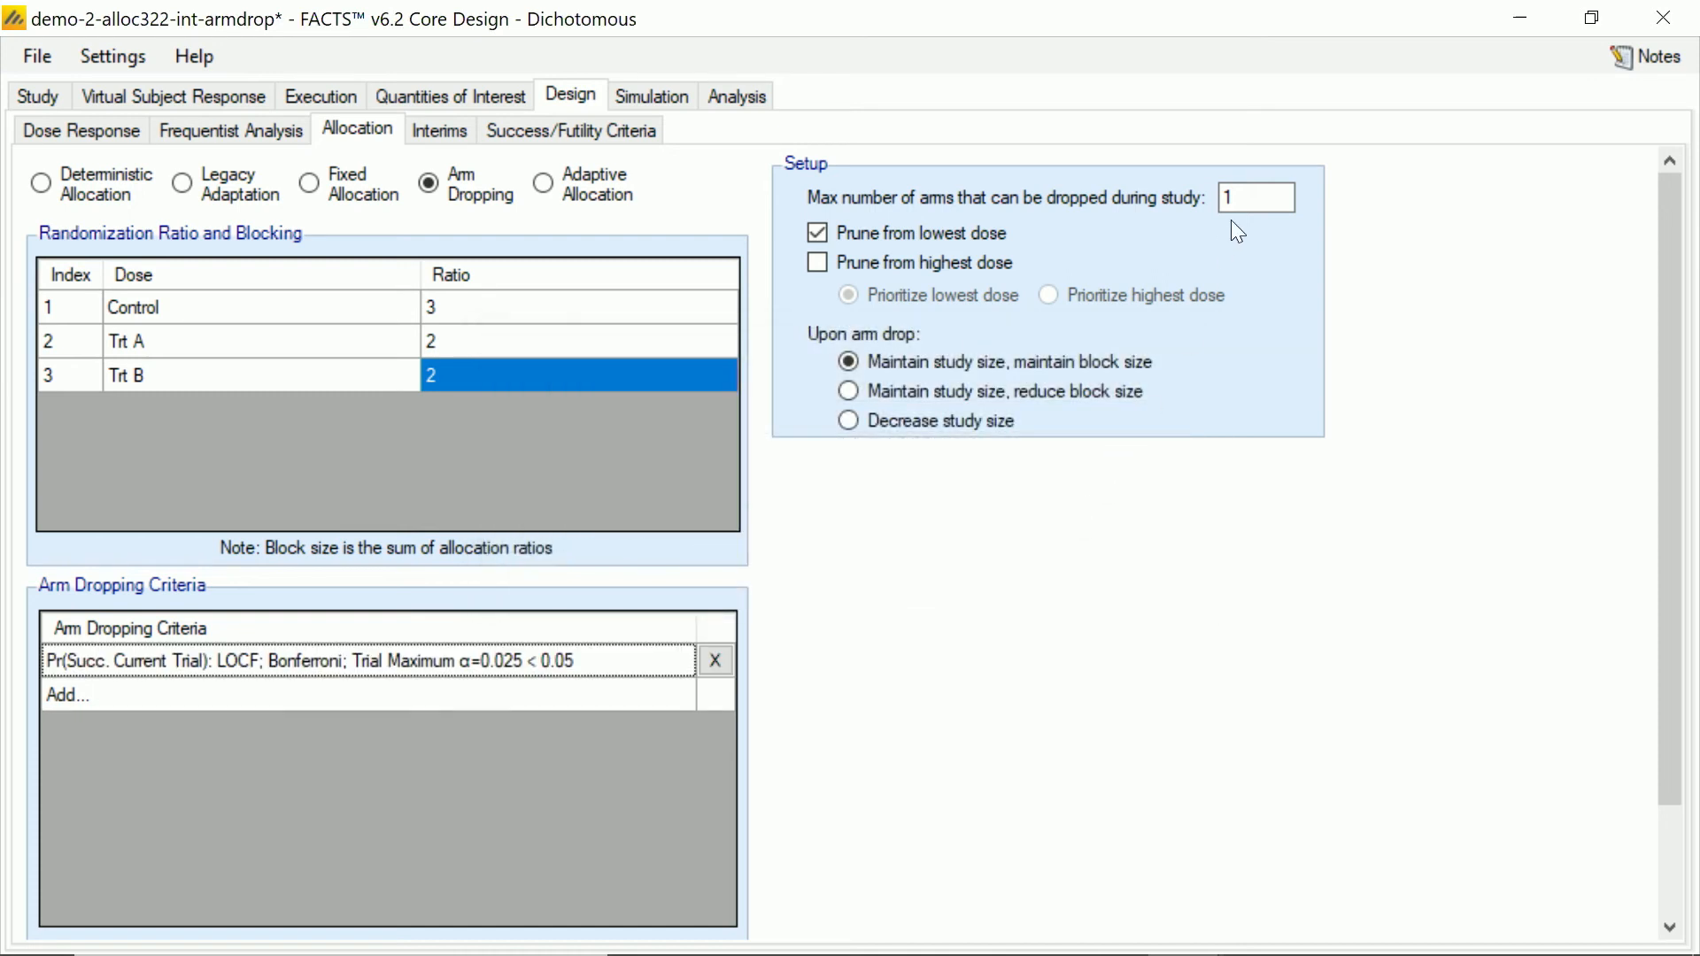
left_click(920, 232)
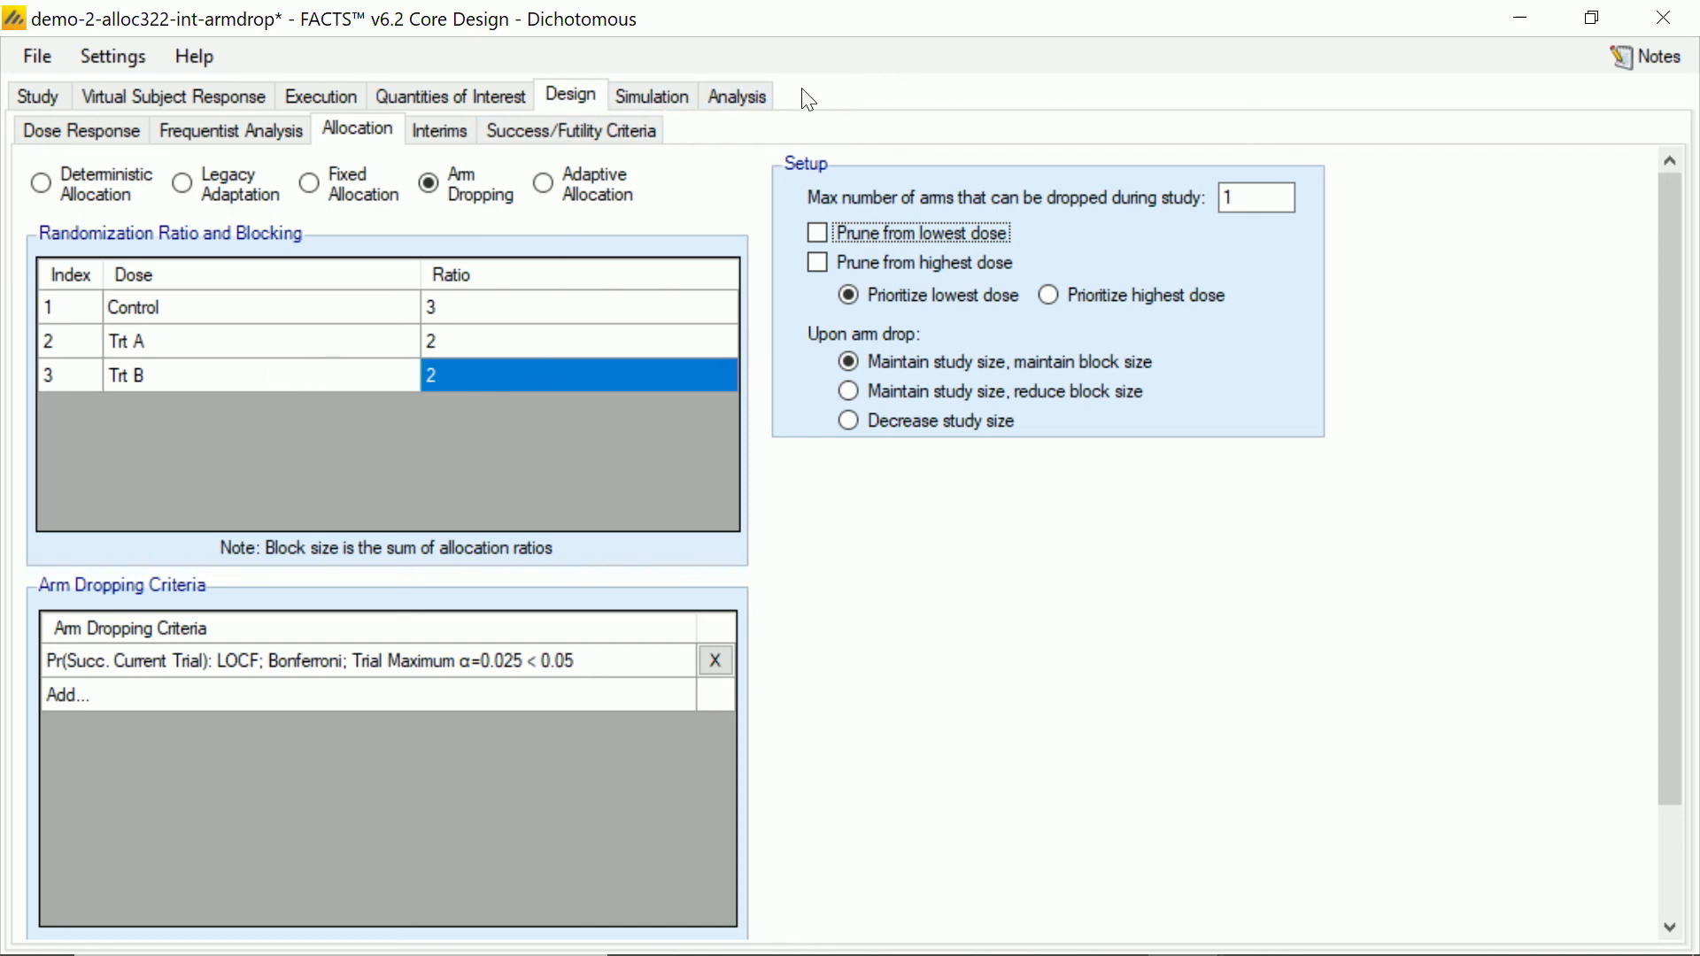
Step: Run 1000 local simulations of every scenario for the arm dropping design
left_click(659, 100)
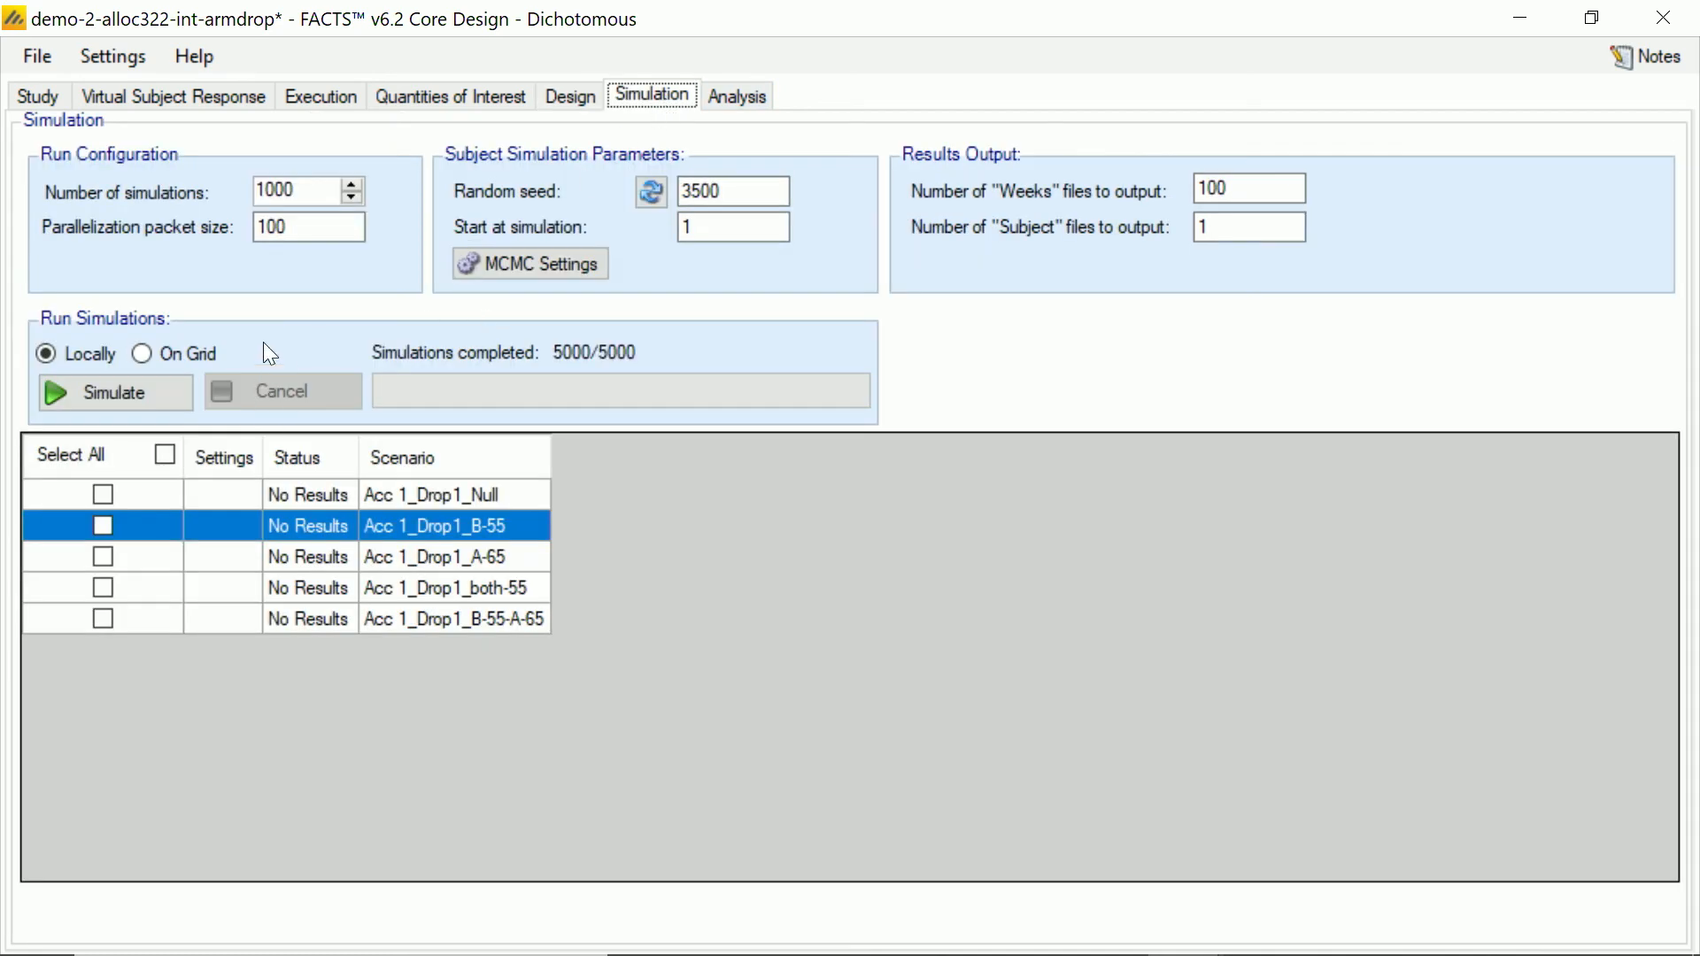
left_click(164, 456)
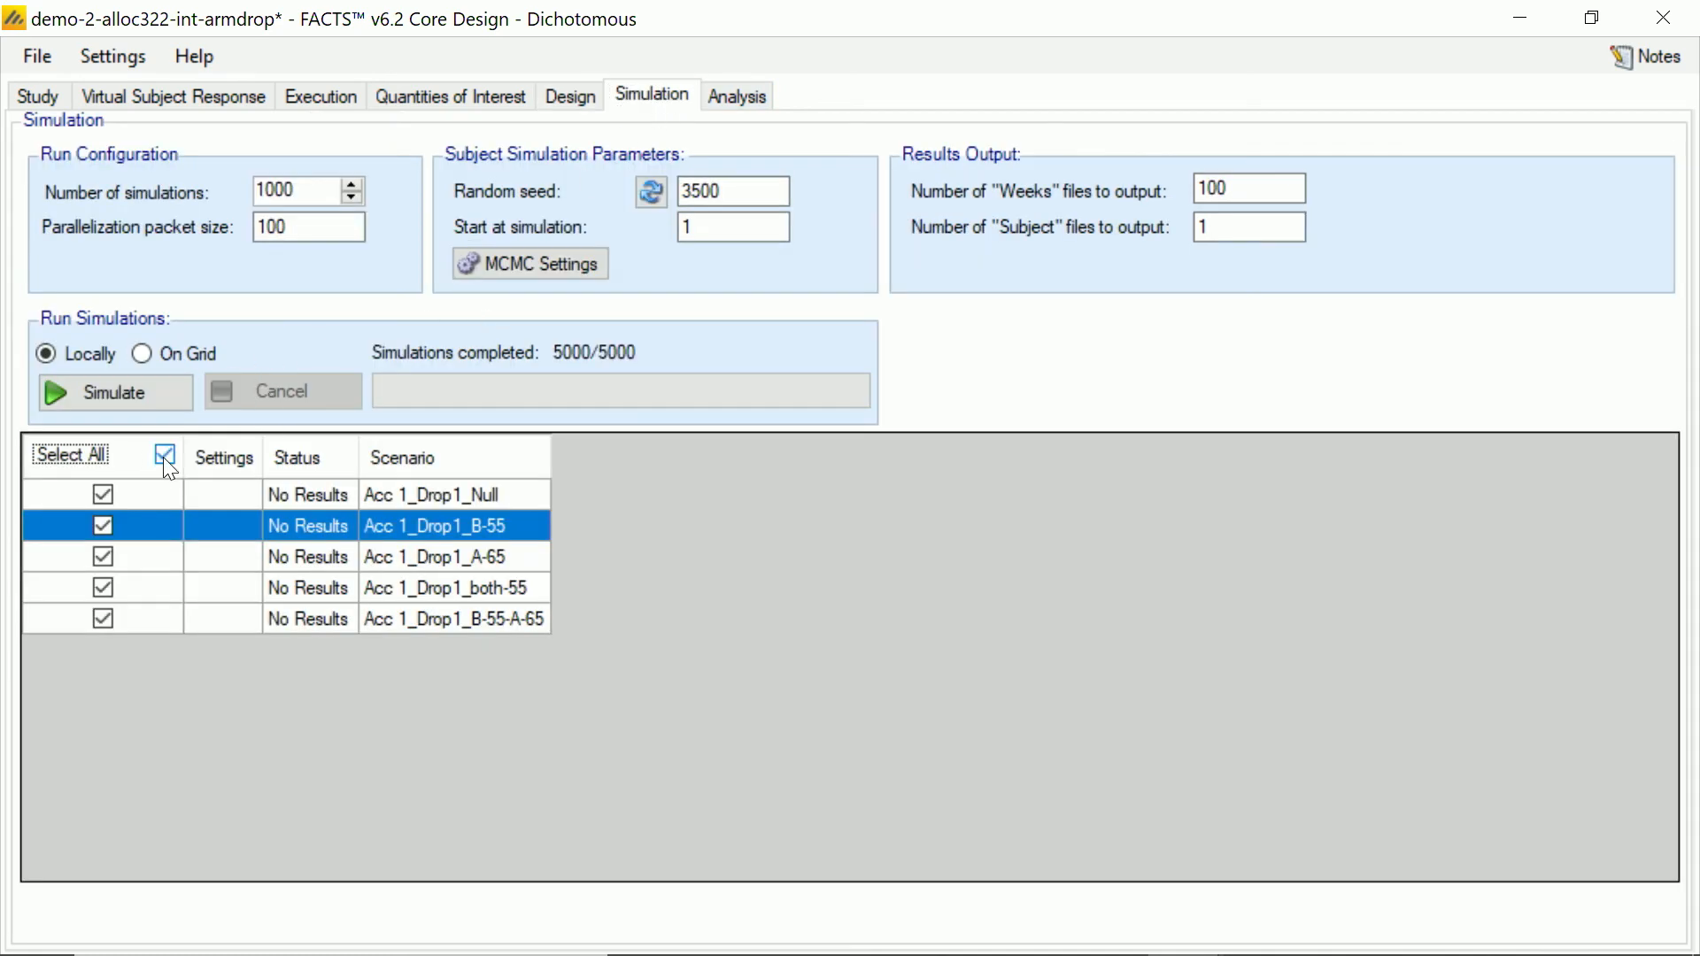
left_click(146, 394)
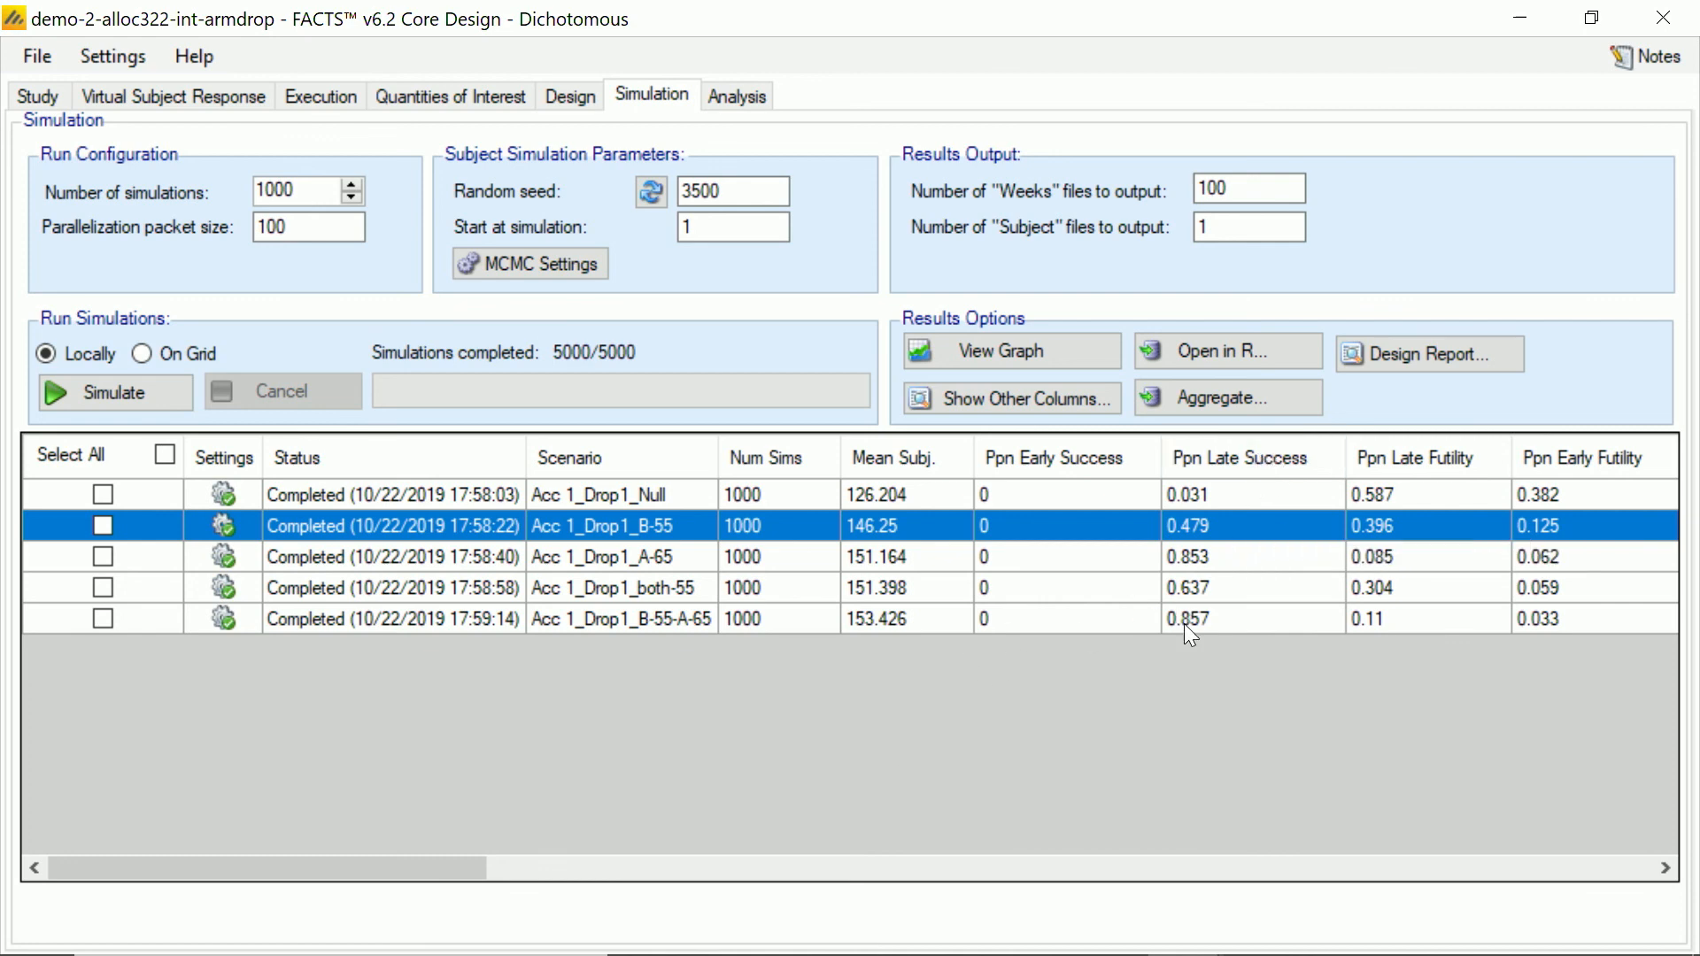
Step: Examine the results columns giving the proportion of arms dropped for Control, Trt A and Trt B
left_click_drag(430, 871, 1443, 837)
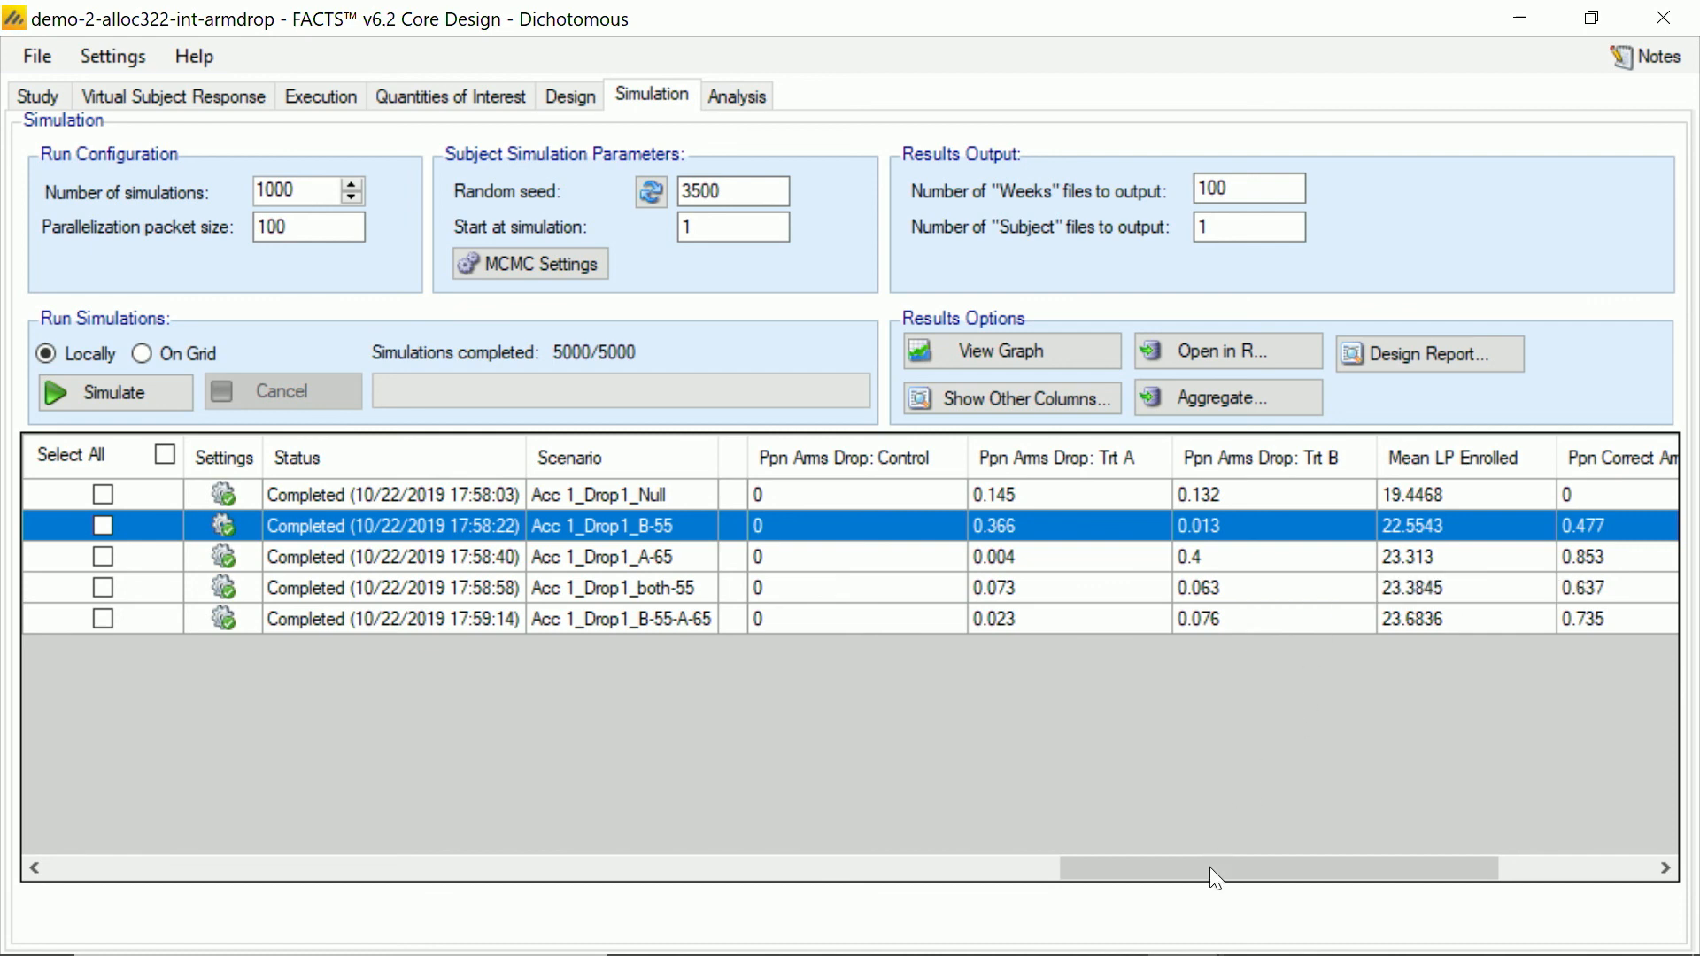
left_click_drag(1208, 868, 543, 887)
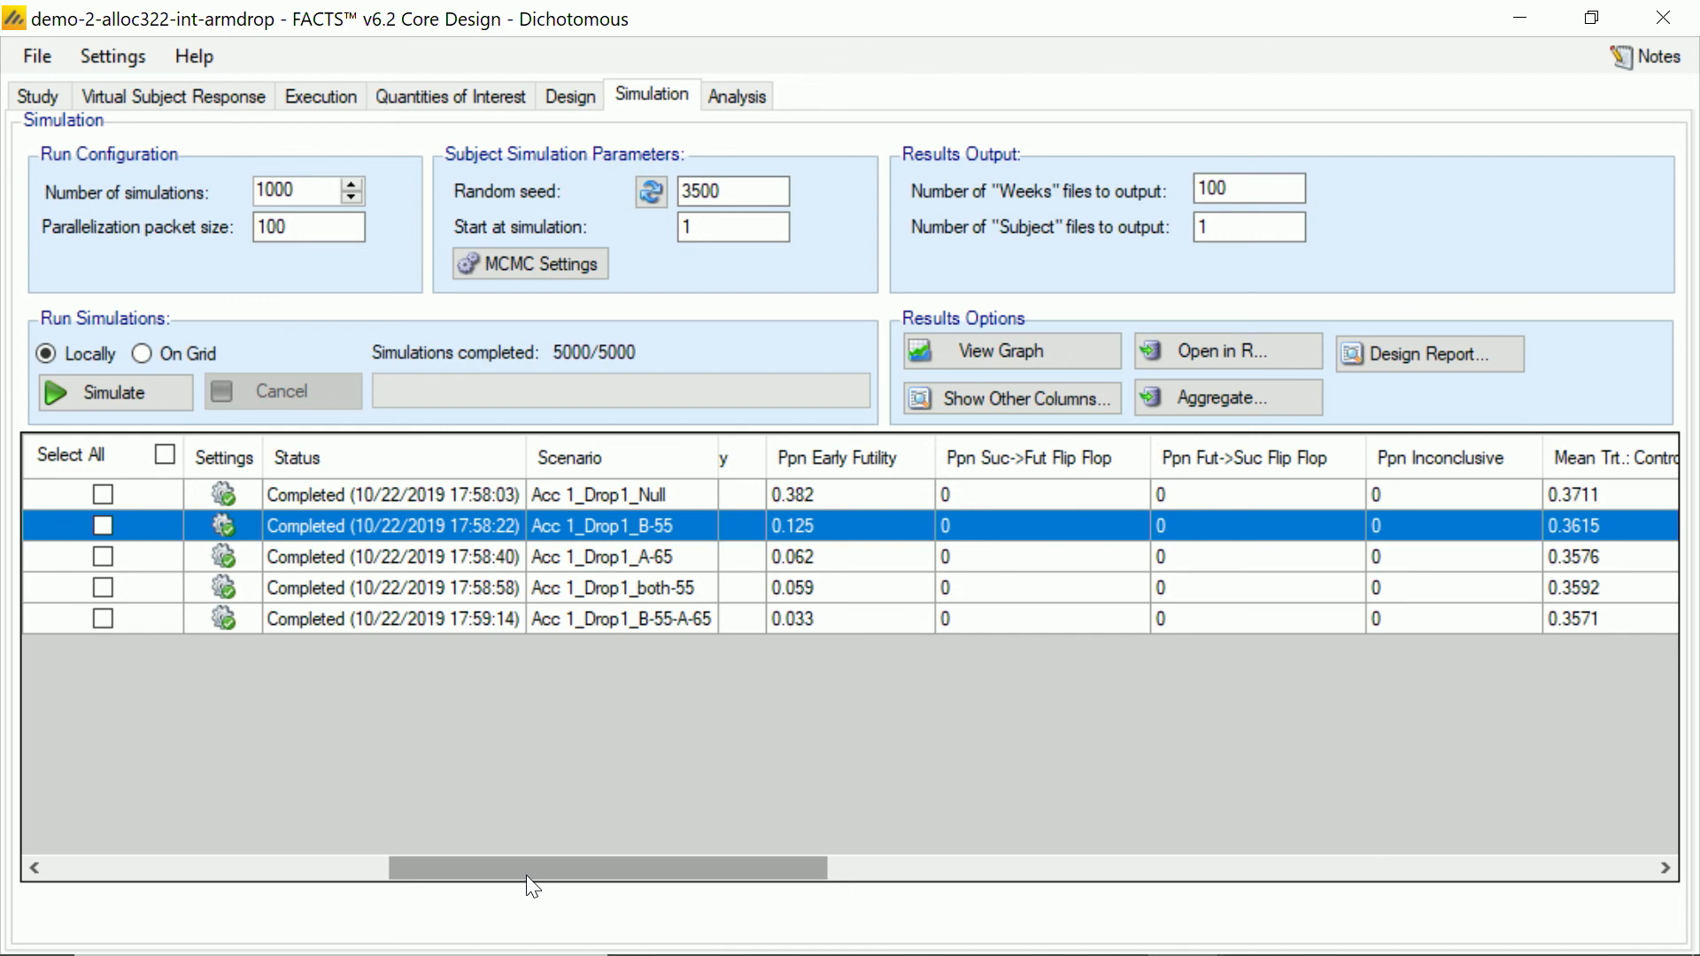
left_click_drag(526, 875, 40, 877)
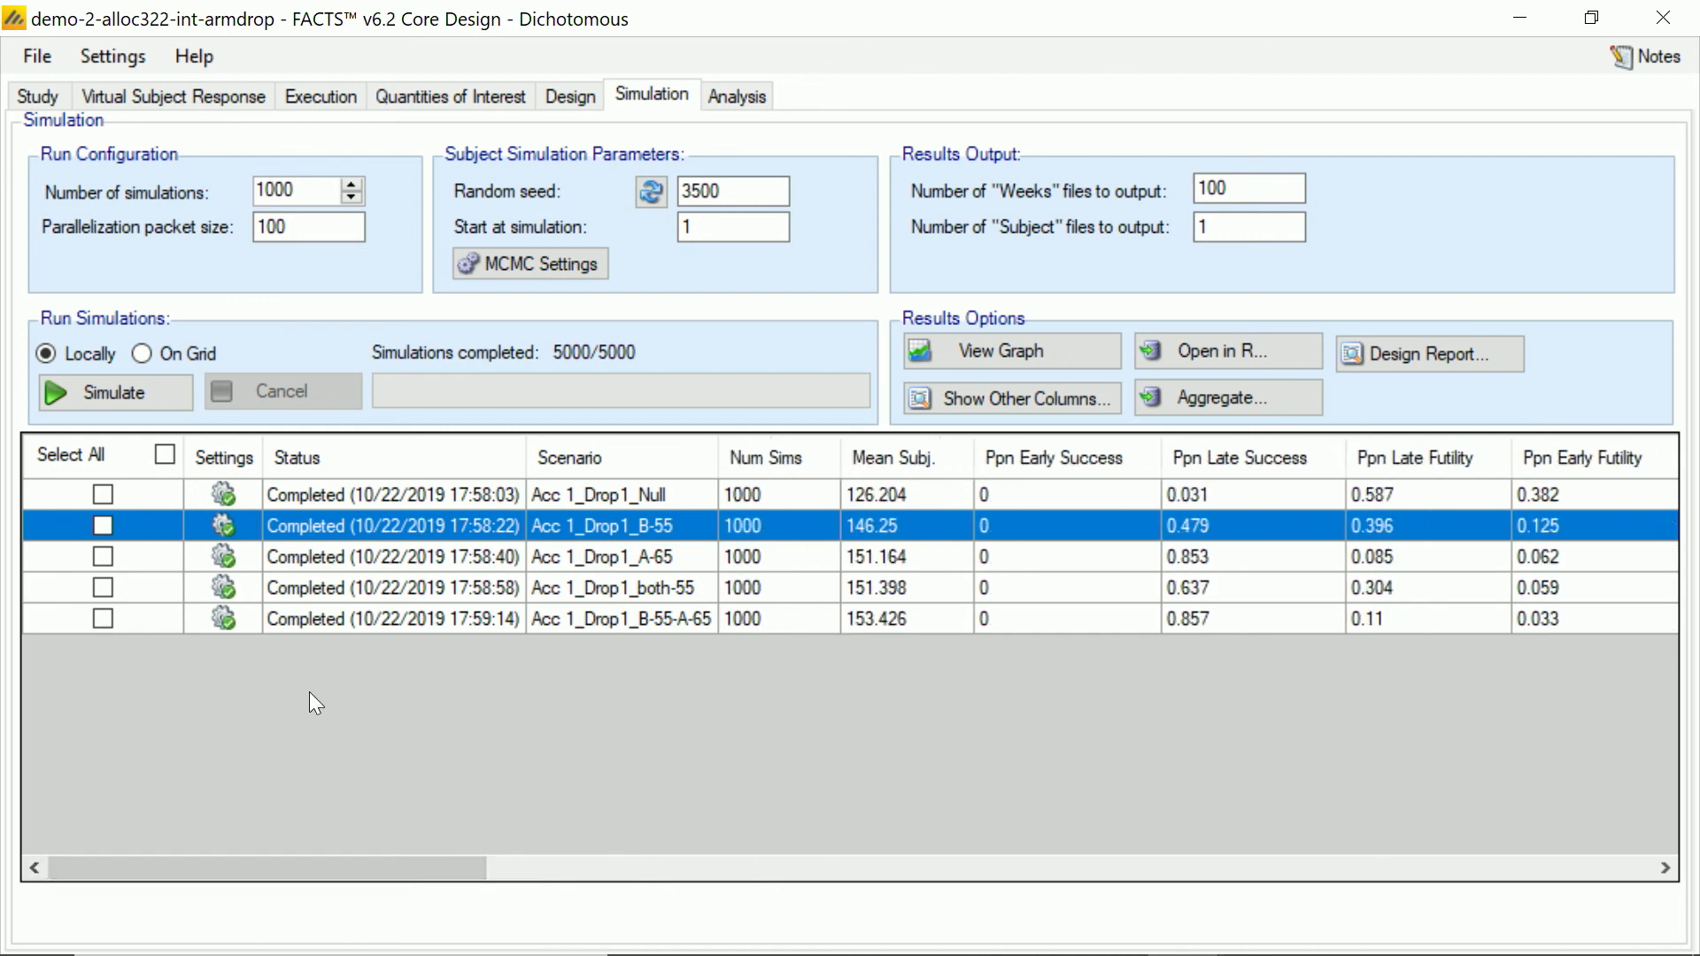